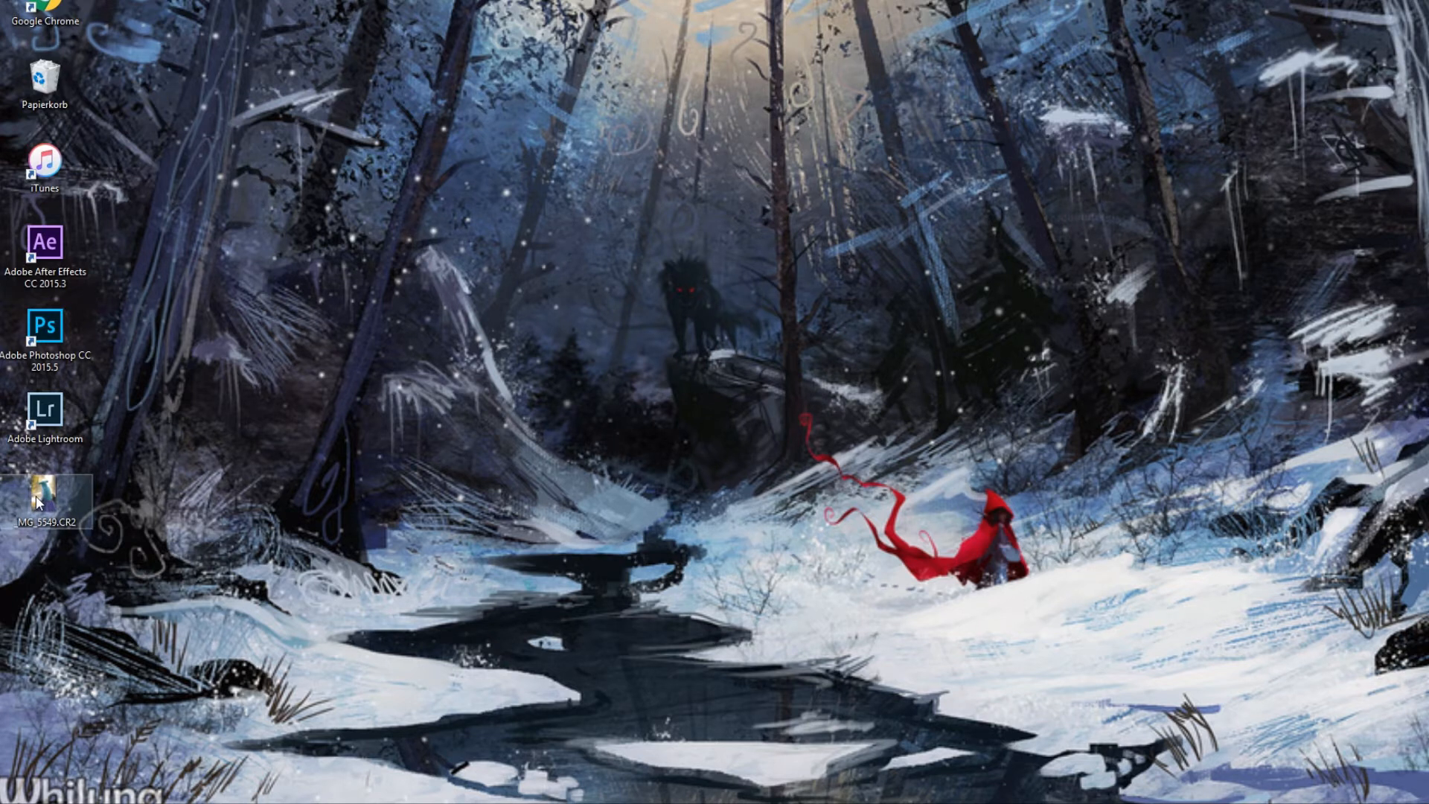
Open _MG_5549.CR2 in Photoshop's raw converter and set Farbtemperatur to 5900, Belichtung to +0,10 and Kontrast to +3.
{"action": "left_click_drag", "start_coordinate": [38, 499], "coordinate": [359, 29]}
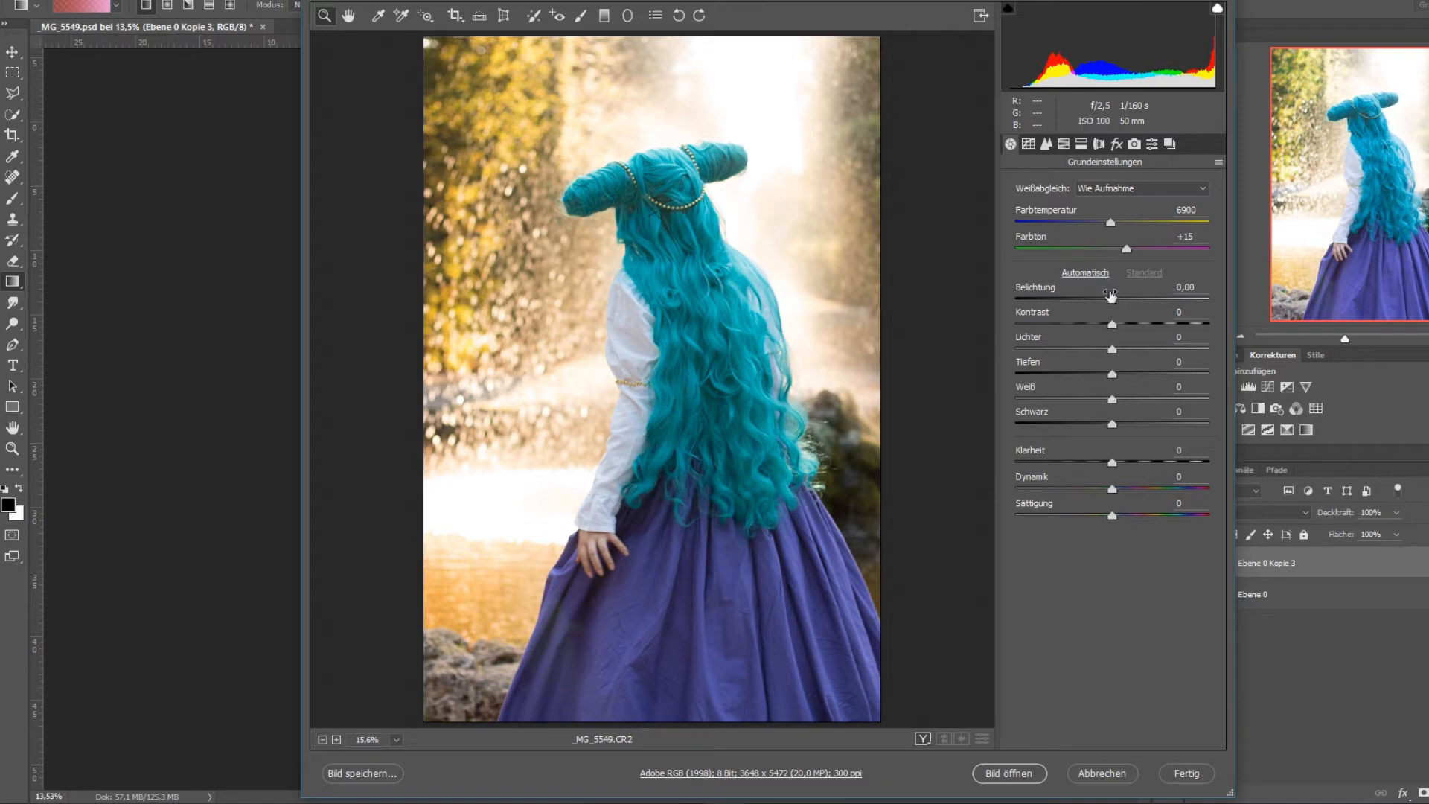
{"action": "left_click_drag", "start_coordinate": [1112, 223], "coordinate": [1094, 228]}
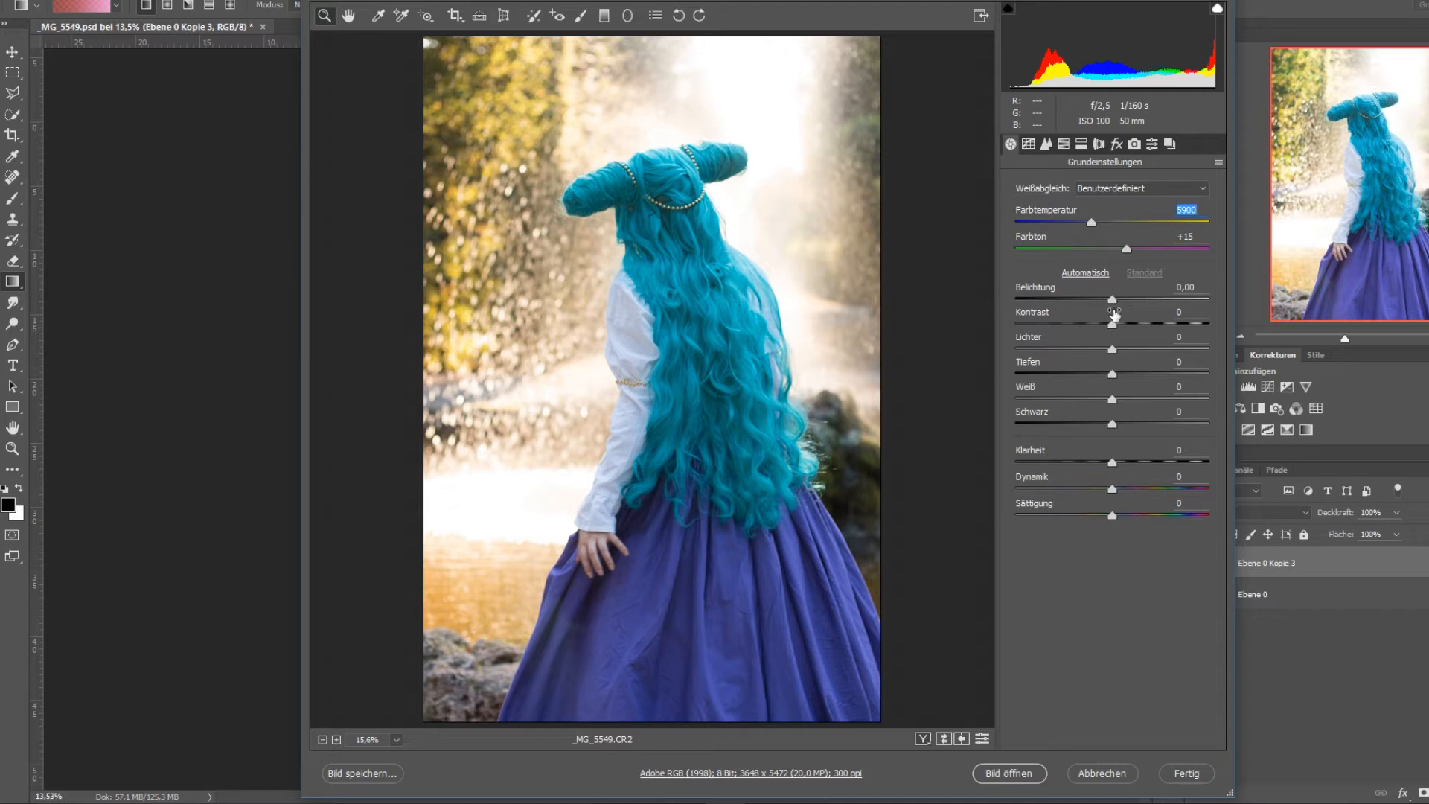
{"action": "left_click_drag", "start_coordinate": [1112, 300], "coordinate": [1118, 325]}
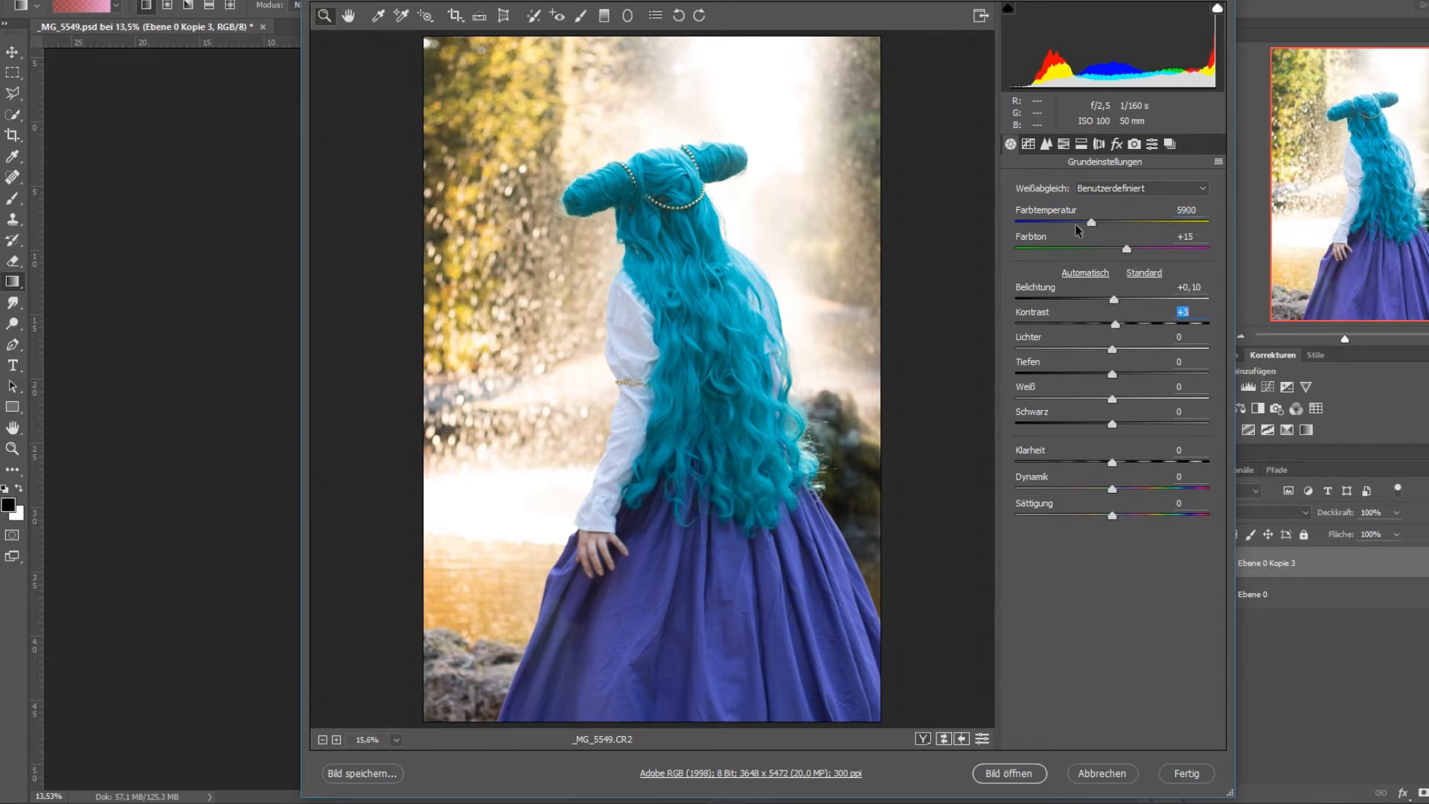
Increase the sharpening Betrag and adjust the Luminanz noise reduction in the raw photo's detail settings.
{"action": "left_click", "coordinate": [1047, 145]}
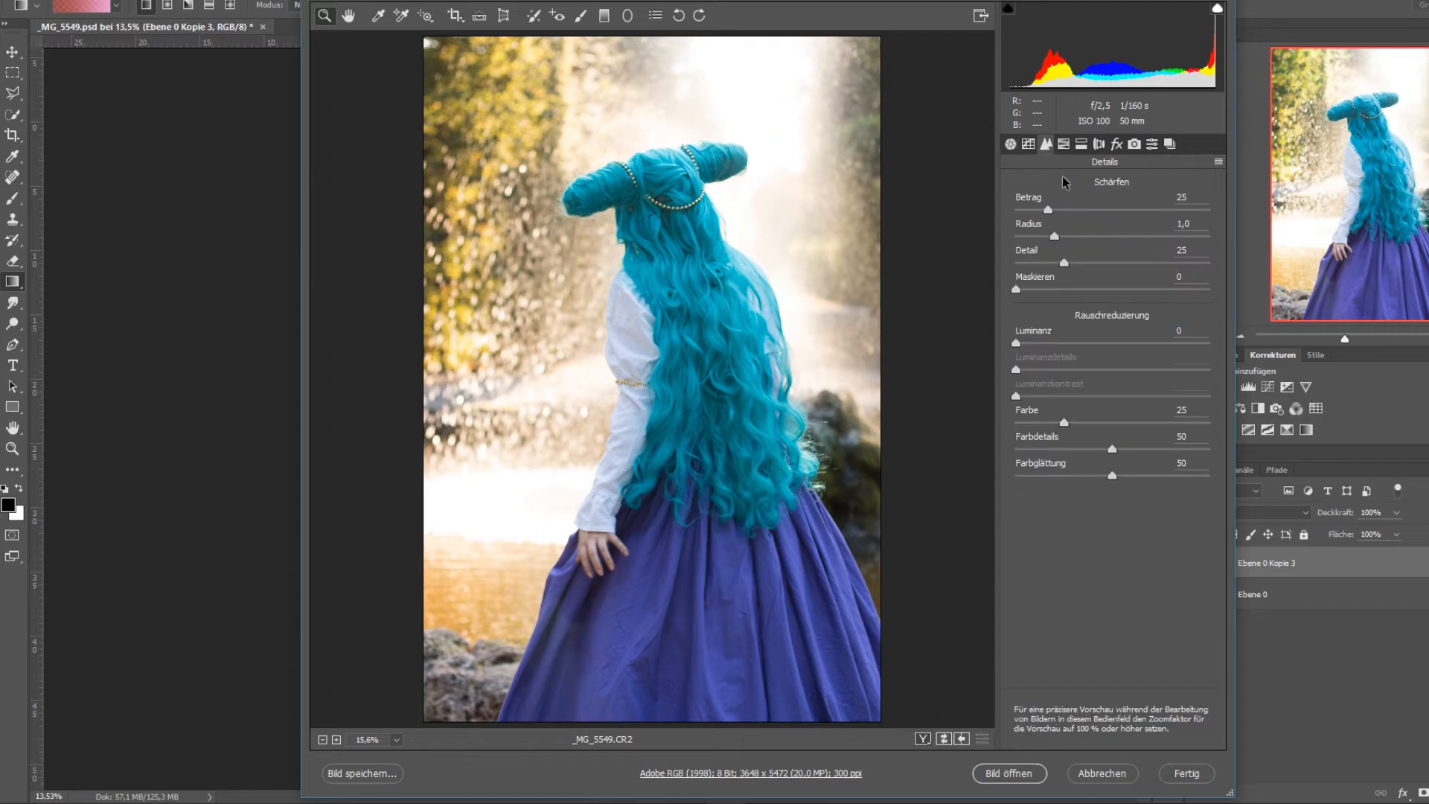
{"action": "left_click_drag", "start_coordinate": [1051, 211], "coordinate": [1139, 214]}
{"action": "left_click_drag", "start_coordinate": [1016, 344], "coordinate": [1105, 421]}
Set the HSL saturation to -8 for Gelbtöne, +38 for Grüntöne, +9 for Aquamarintöne, -7 for Blautöne and -6 for Lilatöne.
{"action": "left_click", "coordinate": [1065, 143]}
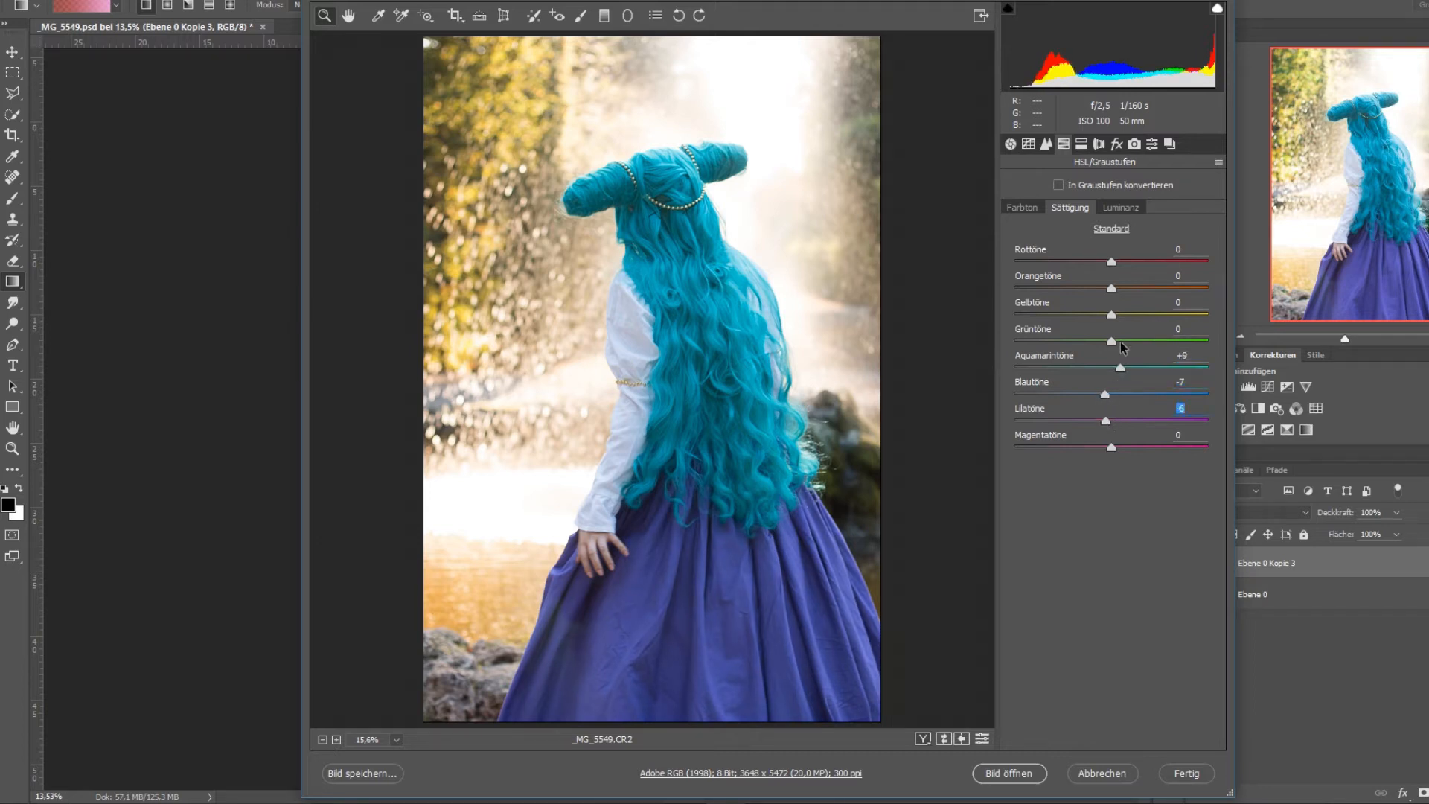
{"action": "left_click_drag", "start_coordinate": [1113, 342], "coordinate": [1192, 343]}
{"action": "mouse_move", "coordinate": [1110, 316]}
{"action": "left_mouse_down"}
{"action": "mouse_move", "coordinate": [1171, 317]}
{"action": "mouse_move", "coordinate": [1104, 317]}
{"action": "left_mouse_up"}
{"action": "left_click_drag", "start_coordinate": [1190, 342], "coordinate": [1090, 343]}
{"action": "left_click", "coordinate": [1113, 207]}
{"action": "left_click", "coordinate": [1082, 148]}
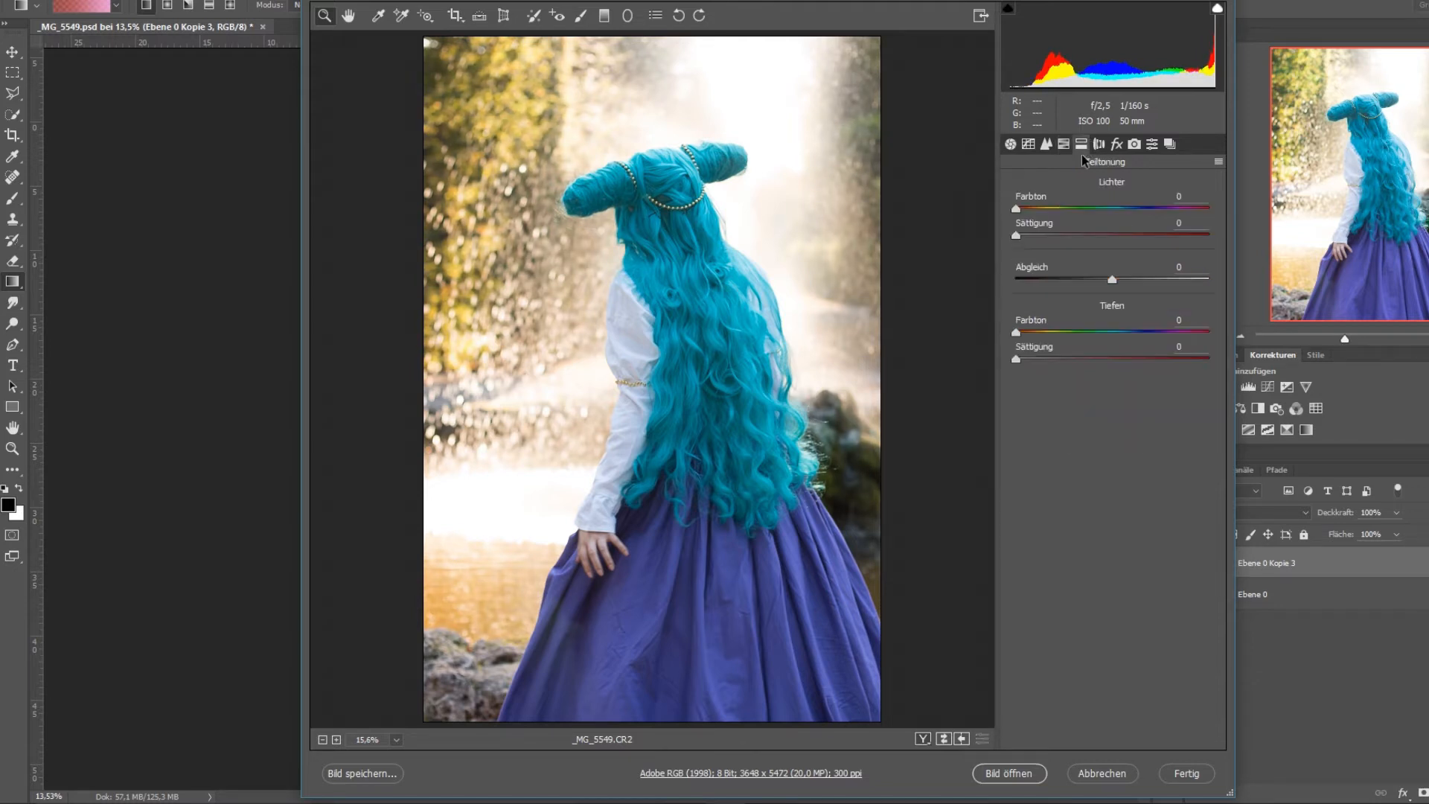
{"action": "left_click", "coordinate": [1064, 146]}
{"action": "left_click", "coordinate": [1068, 208]}
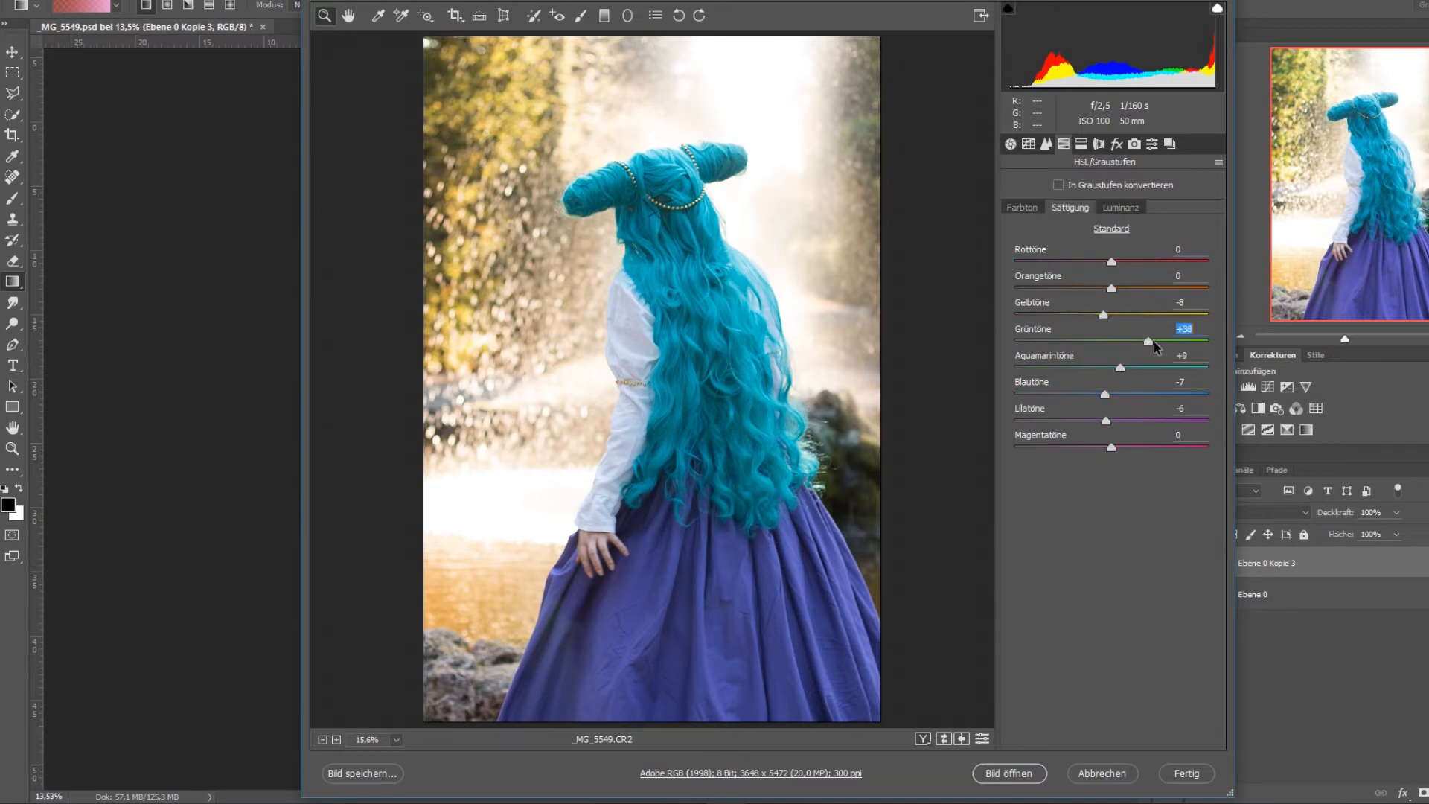
Set the HSL hue to +28 for Gelbtöne, +75 for Grüntöne, +15 for Aquamarintöne and -12 for Lilatöne.
{"action": "left_click", "coordinate": [1021, 207]}
{"action": "left_click_drag", "start_coordinate": [1111, 341], "coordinate": [1125, 368]}
{"action": "left_click_drag", "start_coordinate": [1111, 420], "coordinate": [1100, 421]}
{"action": "left_click_drag", "start_coordinate": [1111, 314], "coordinate": [1138, 314]}
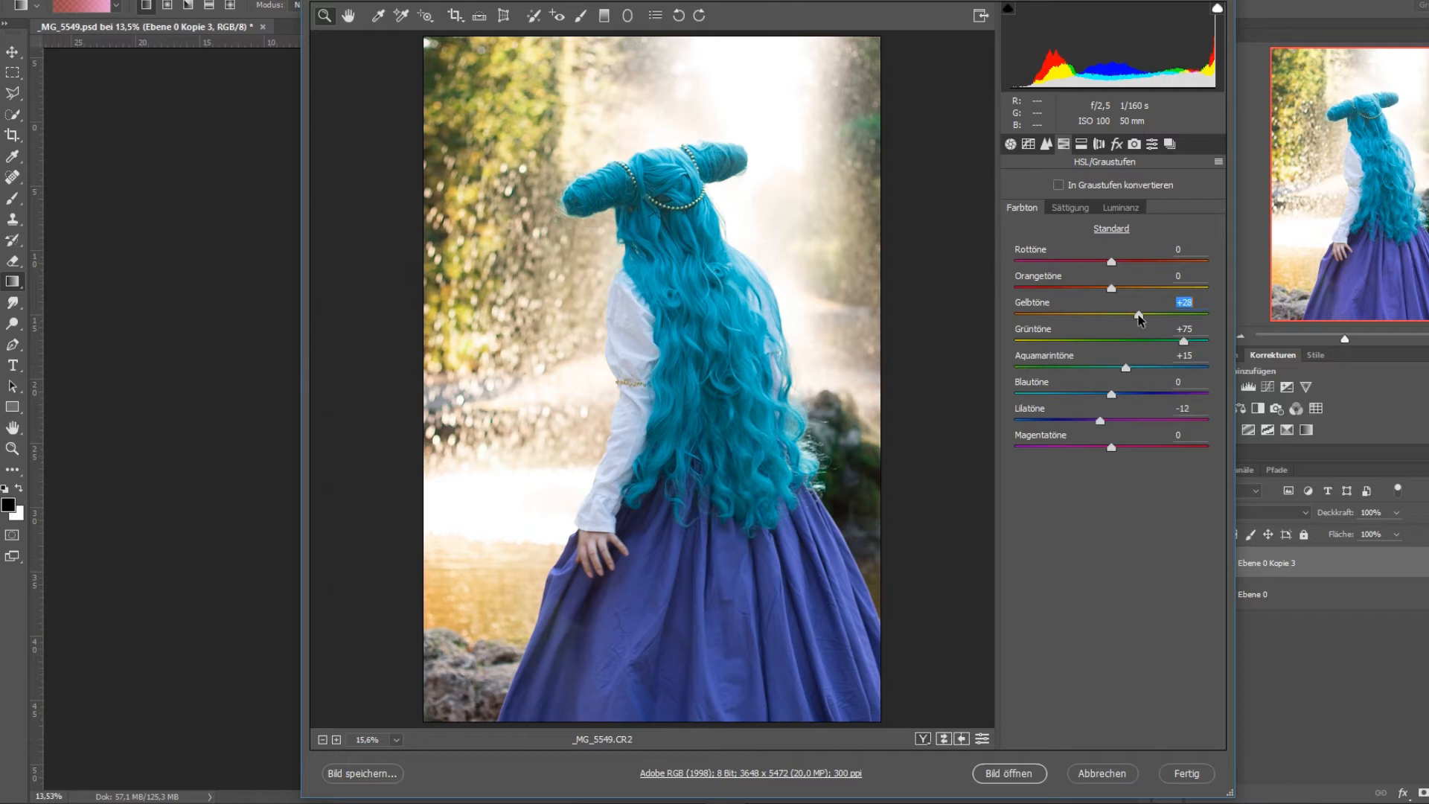
Set the manual lens correction's distortion Stärke to +11.
{"action": "left_click", "coordinate": [1104, 145]}
{"action": "left_click", "coordinate": [1115, 145]}
{"action": "left_click", "coordinate": [1134, 146]}
{"action": "left_click", "coordinate": [1151, 146]}
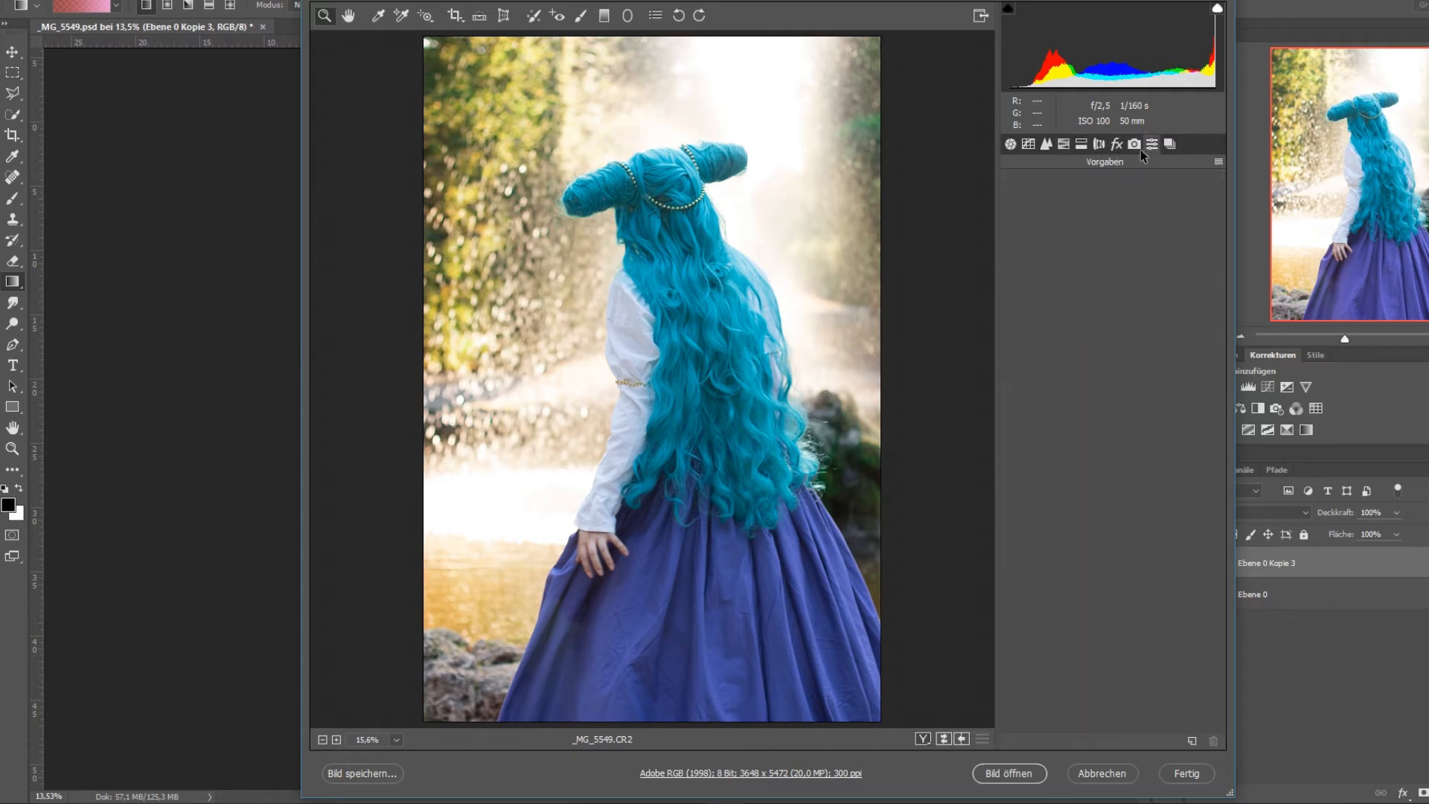
{"action": "left_click", "coordinate": [1099, 146]}
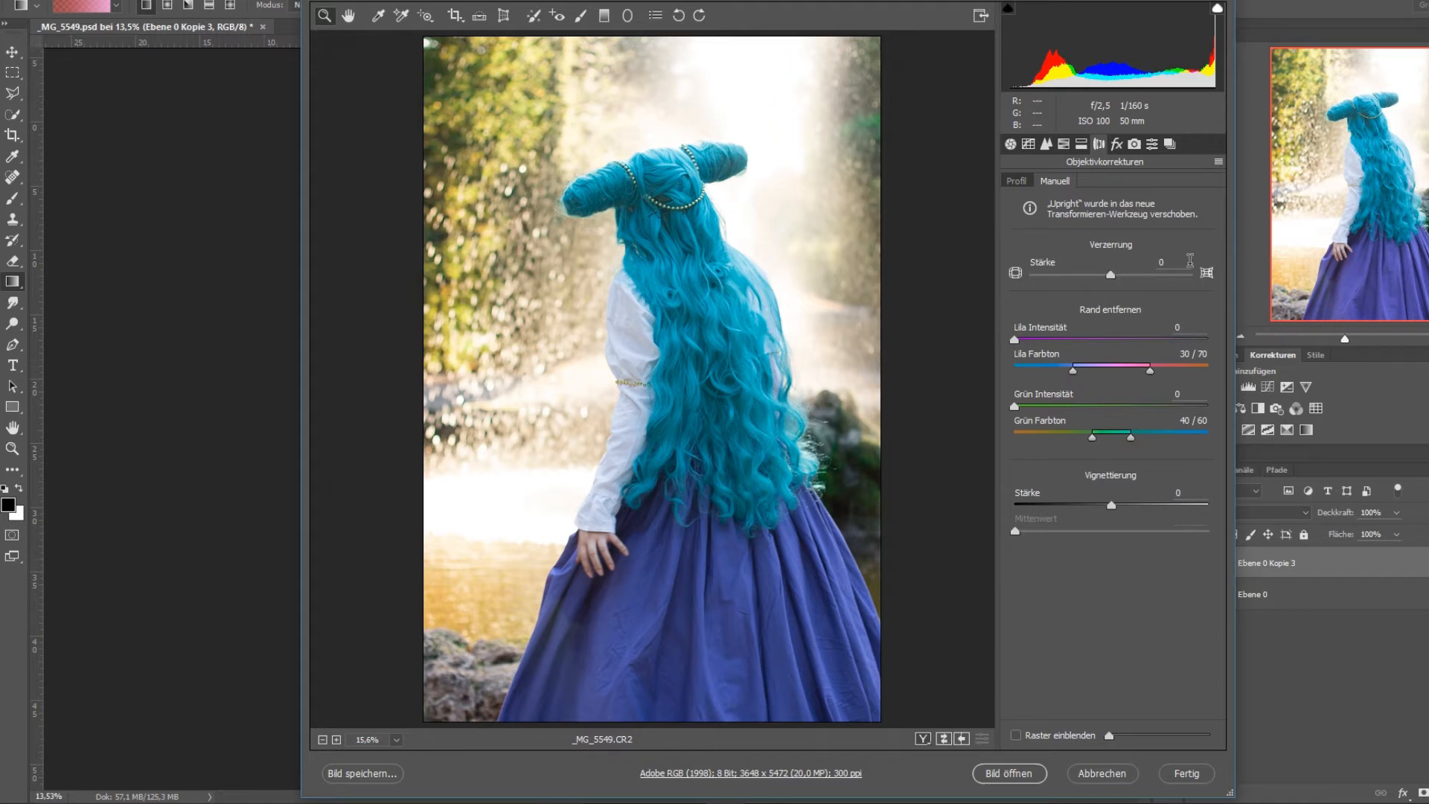
{"action": "left_click", "coordinate": [1116, 279]}
{"action": "mouse_move", "coordinate": [1118, 280]}
{"action": "left_mouse_down"}
{"action": "mouse_move", "coordinate": [999, 299]}
{"action": "mouse_move", "coordinate": [1115, 299]}
{"action": "mouse_move", "coordinate": [1120, 281]}
{"action": "left_mouse_up"}
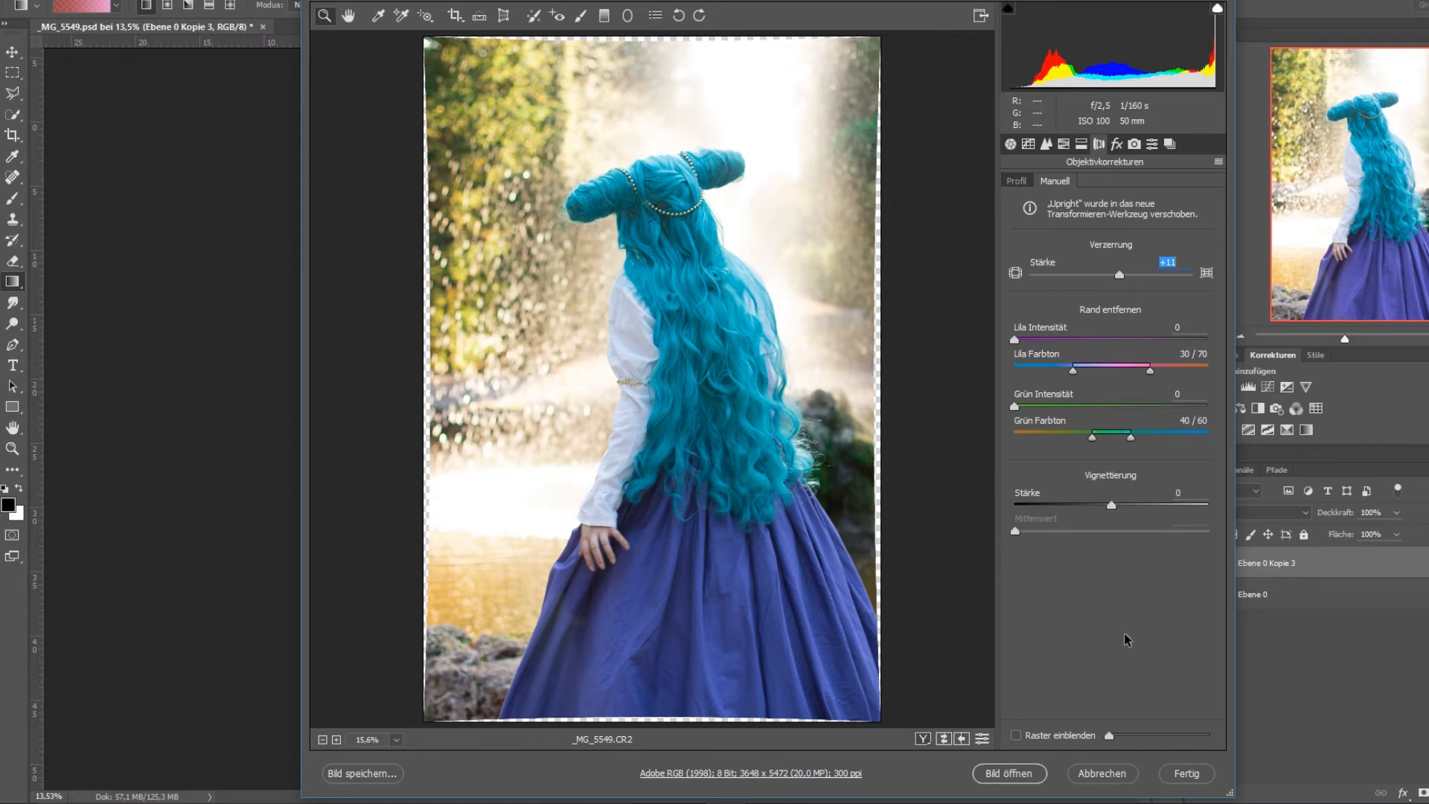
Open the developed raw image with its colours converted to the working space, and duplicate the layer Ebene 0.
{"action": "left_click", "coordinate": [1033, 776]}
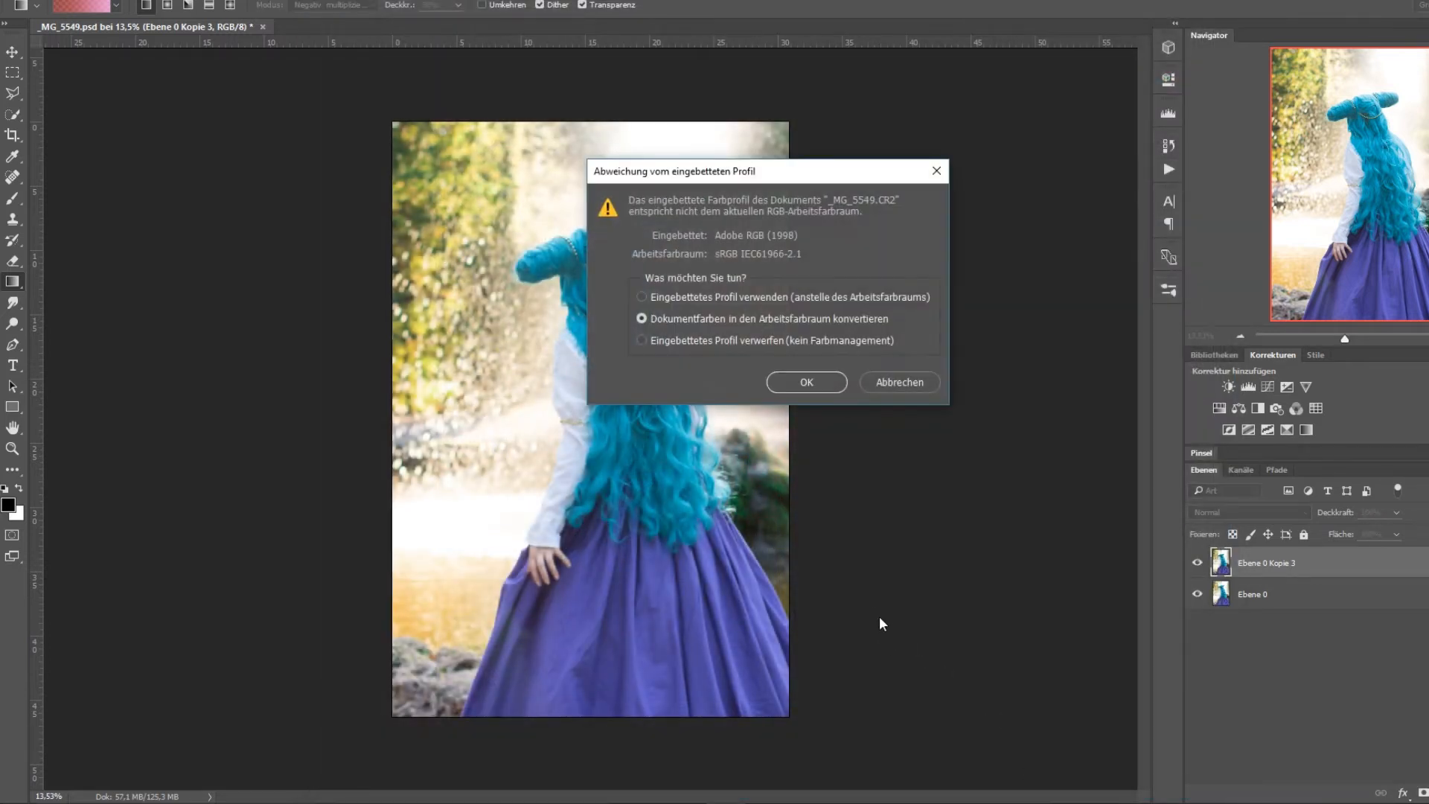
{"action": "left_click", "coordinate": [823, 388]}
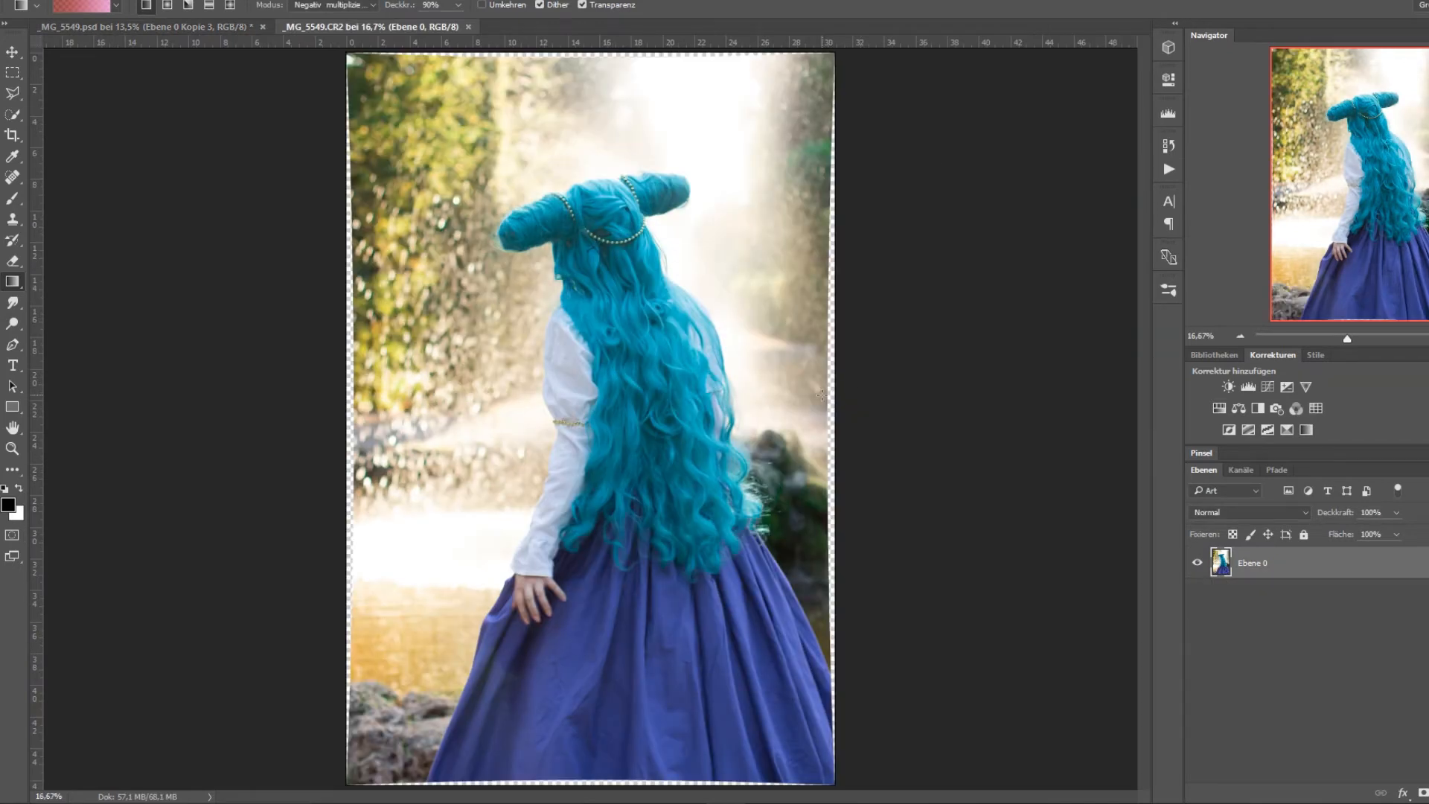
{"action": "right_click", "coordinate": [1307, 557]}
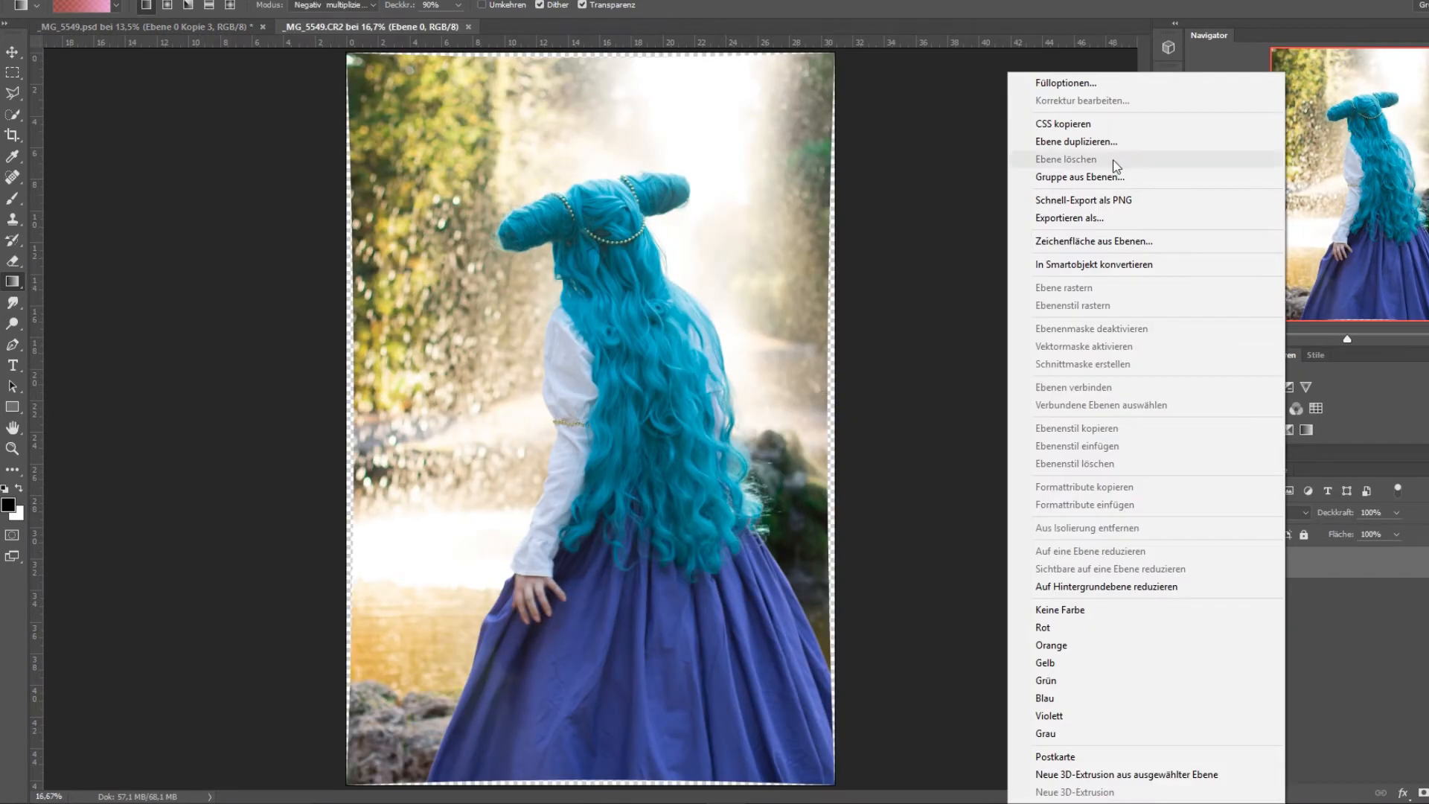
{"action": "left_click", "coordinate": [1102, 142]}
{"action": "left_click", "coordinate": [957, 238]}
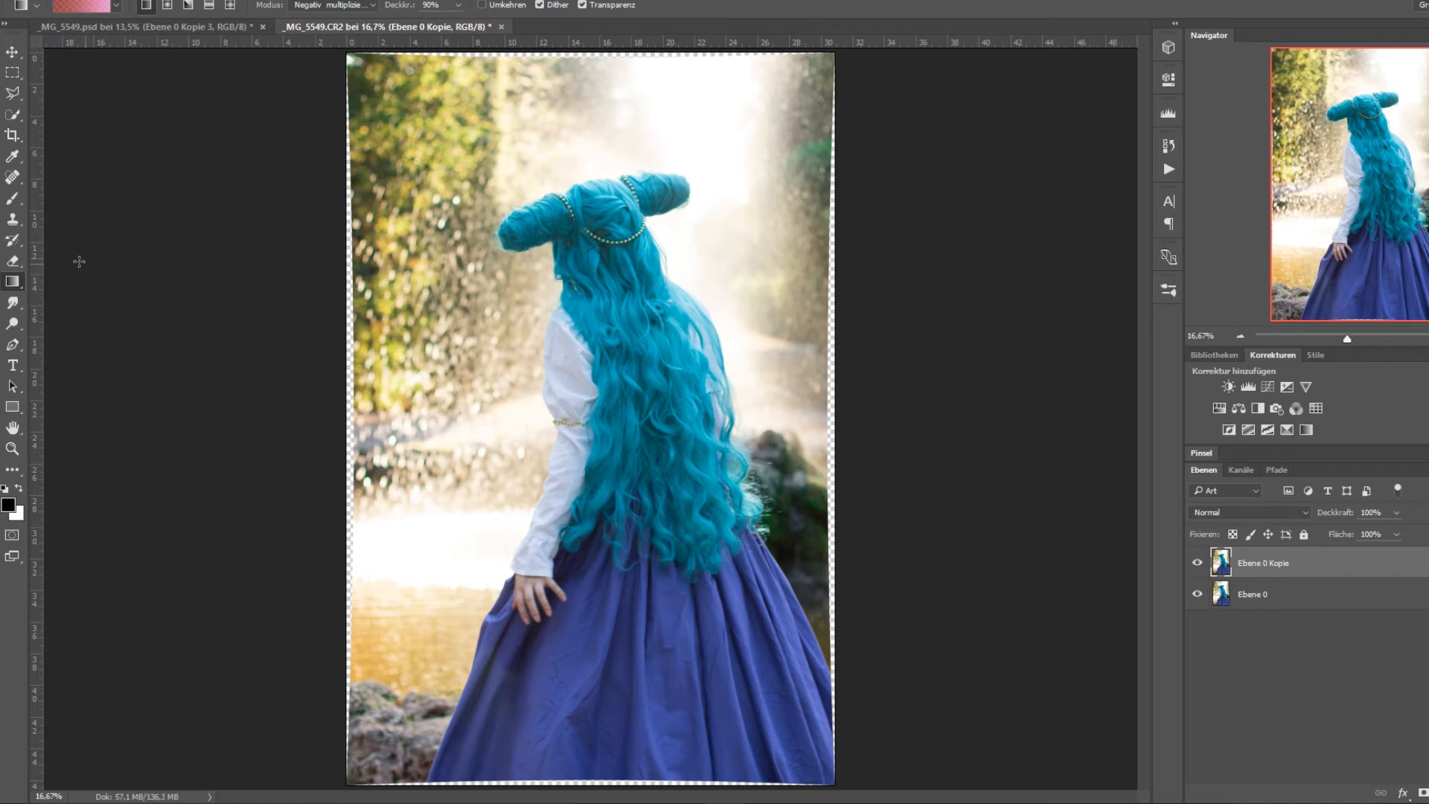
{"action": "left_click", "coordinate": [17, 72]}
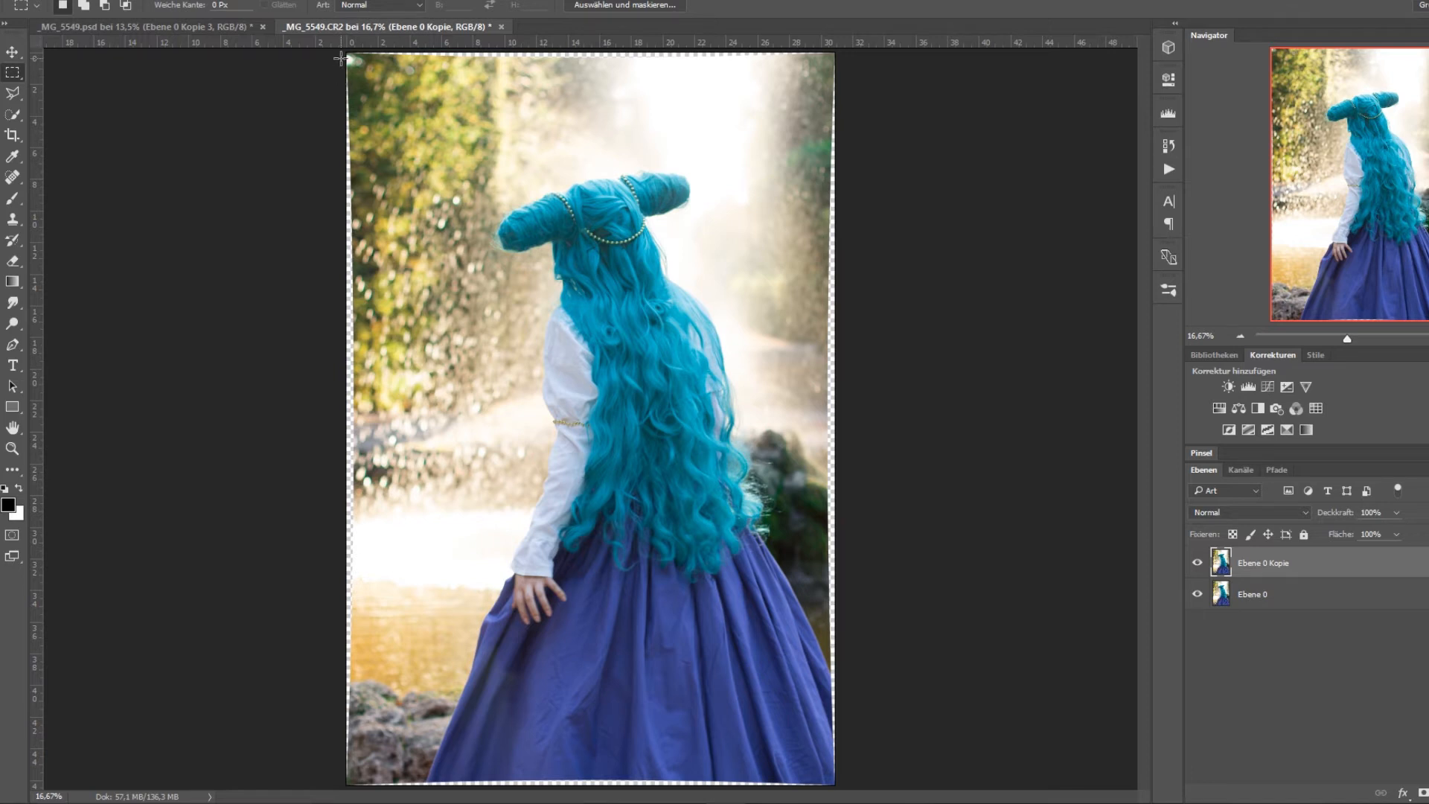
{"action": "left_click_drag", "start_coordinate": [343, 58], "coordinate": [384, 782]}
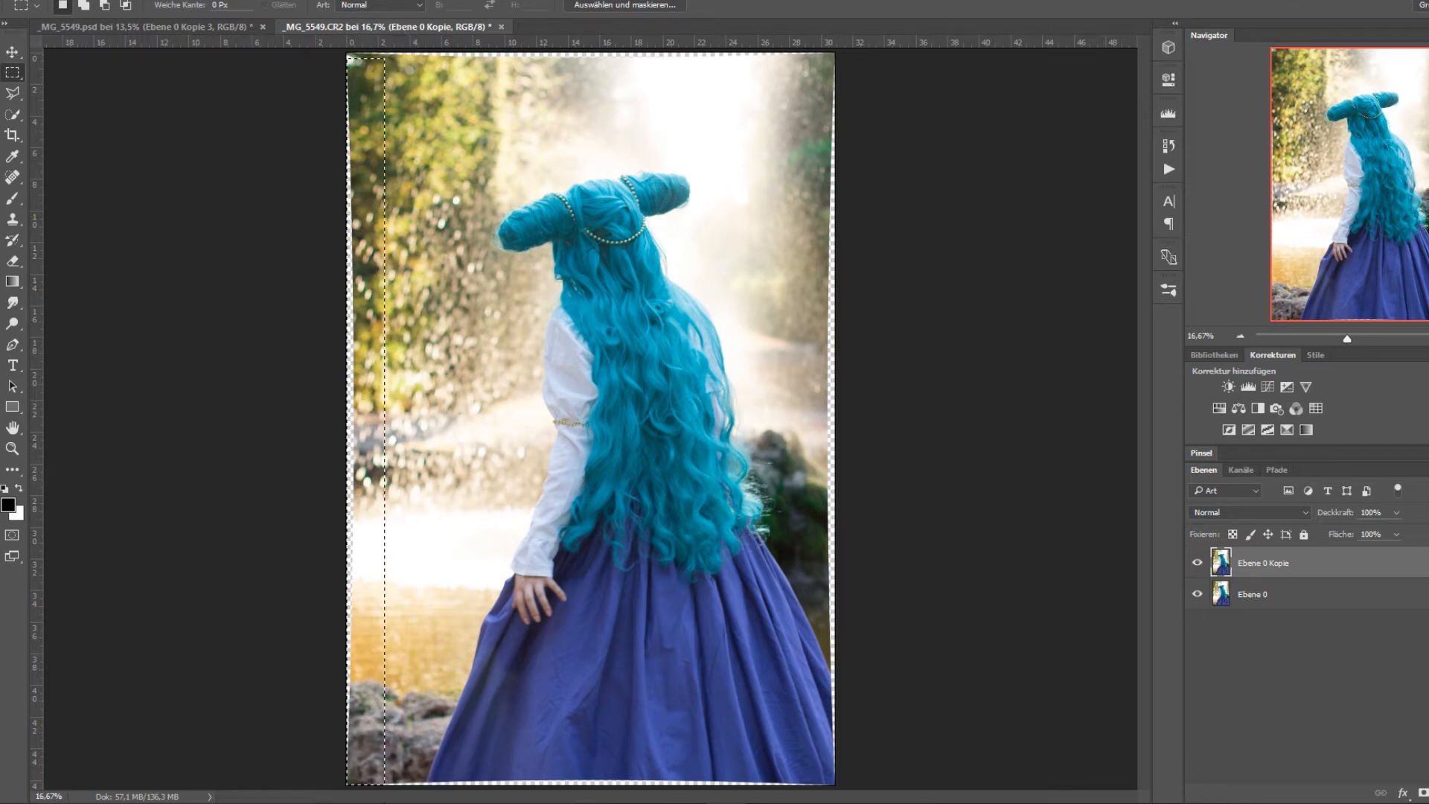
{"action": "left_click", "coordinate": [413, 655]}
Try to extend the canvas around the photo with the crop frame fixed to 6 x 4 Zoll.
{"action": "left_click", "coordinate": [12, 135]}
{"action": "left_click_drag", "start_coordinate": [831, 419], "coordinate": [902, 418]}
{"action": "left_click_drag", "start_coordinate": [590, 620], "coordinate": [585, 766]}
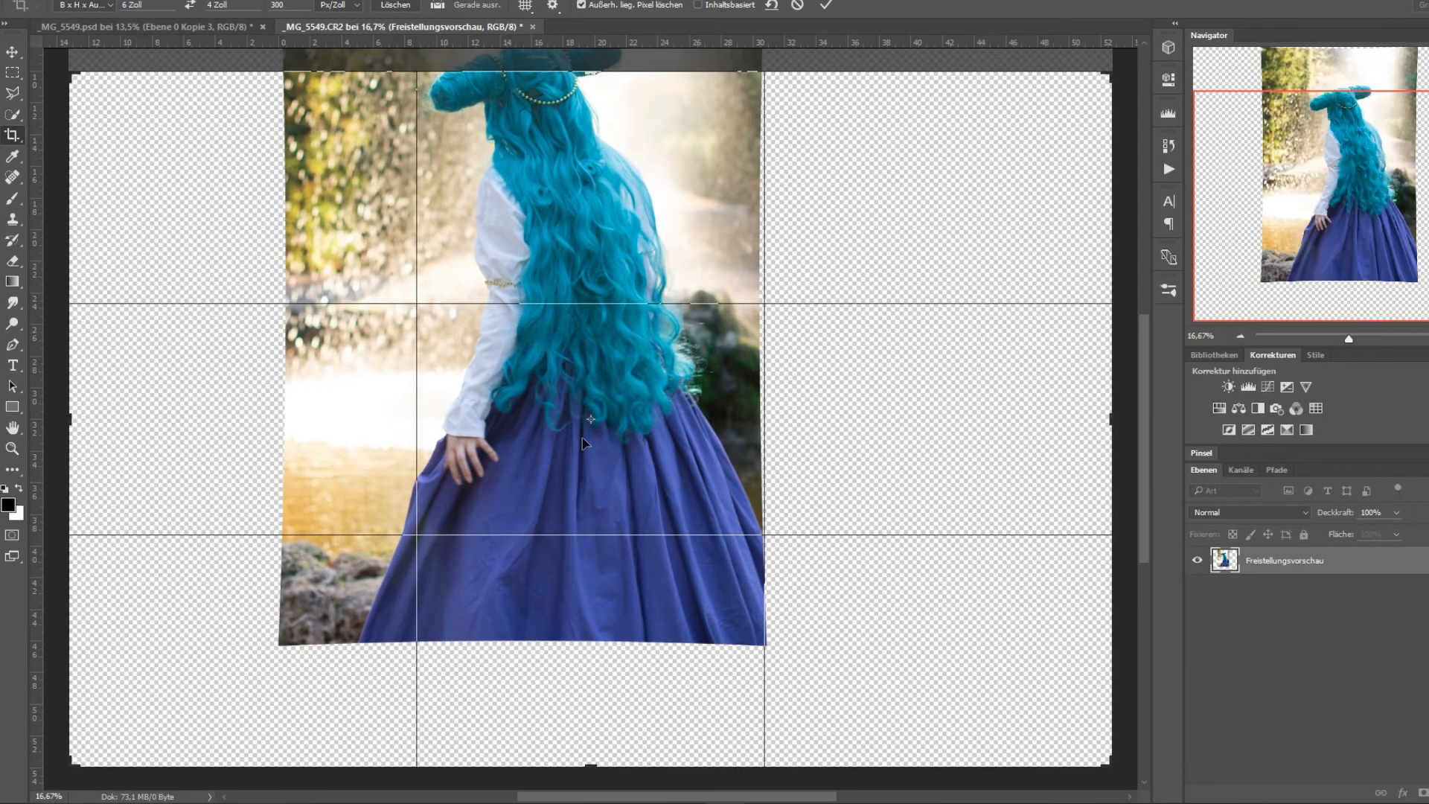
{"action": "left_click_drag", "start_coordinate": [584, 84], "coordinate": [635, 158]}
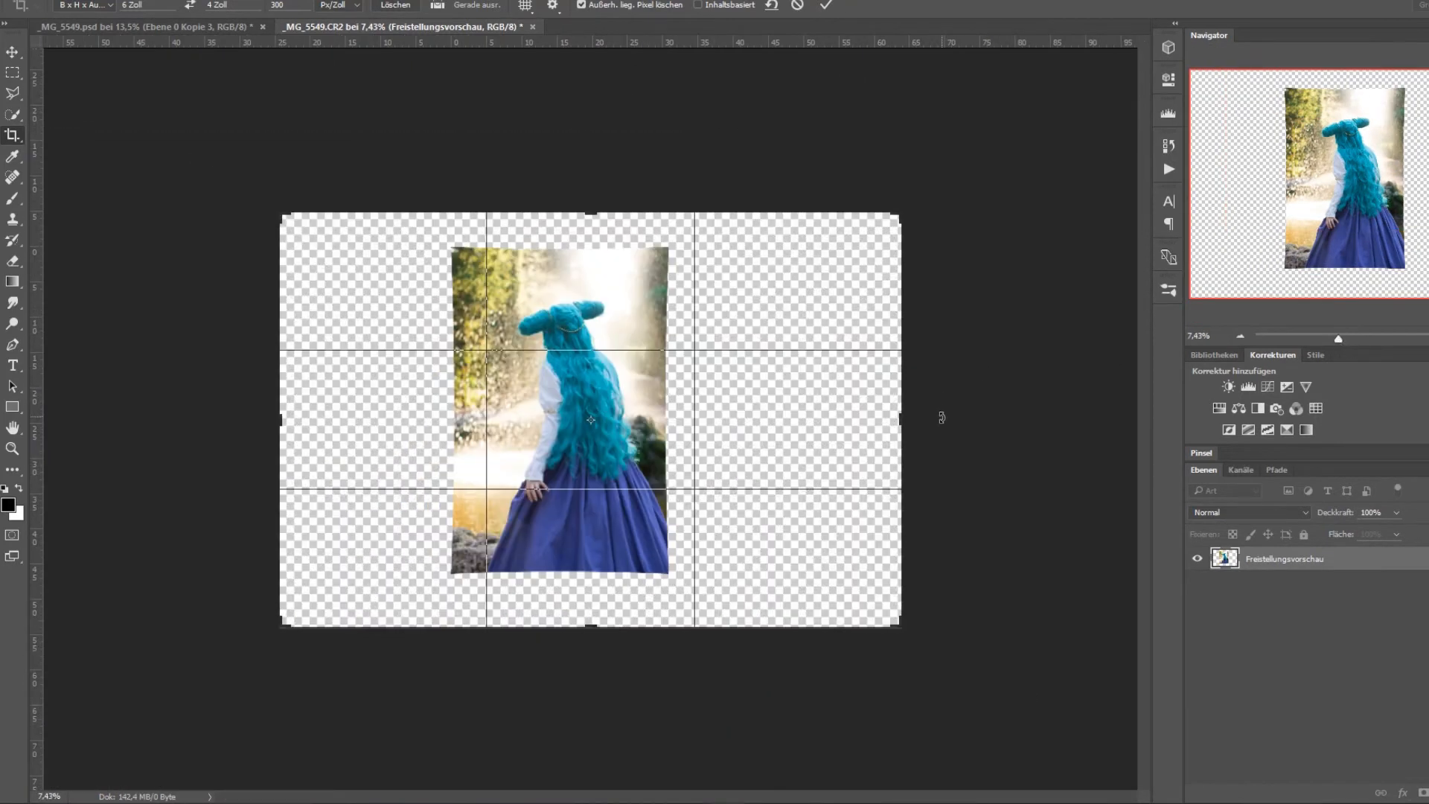
{"action": "left_click_drag", "start_coordinate": [901, 417], "coordinate": [831, 437]}
{"action": "left_click_drag", "start_coordinate": [559, 266], "coordinate": [566, 246]}
{"action": "left_click_drag", "start_coordinate": [327, 416], "coordinate": [383, 416]}
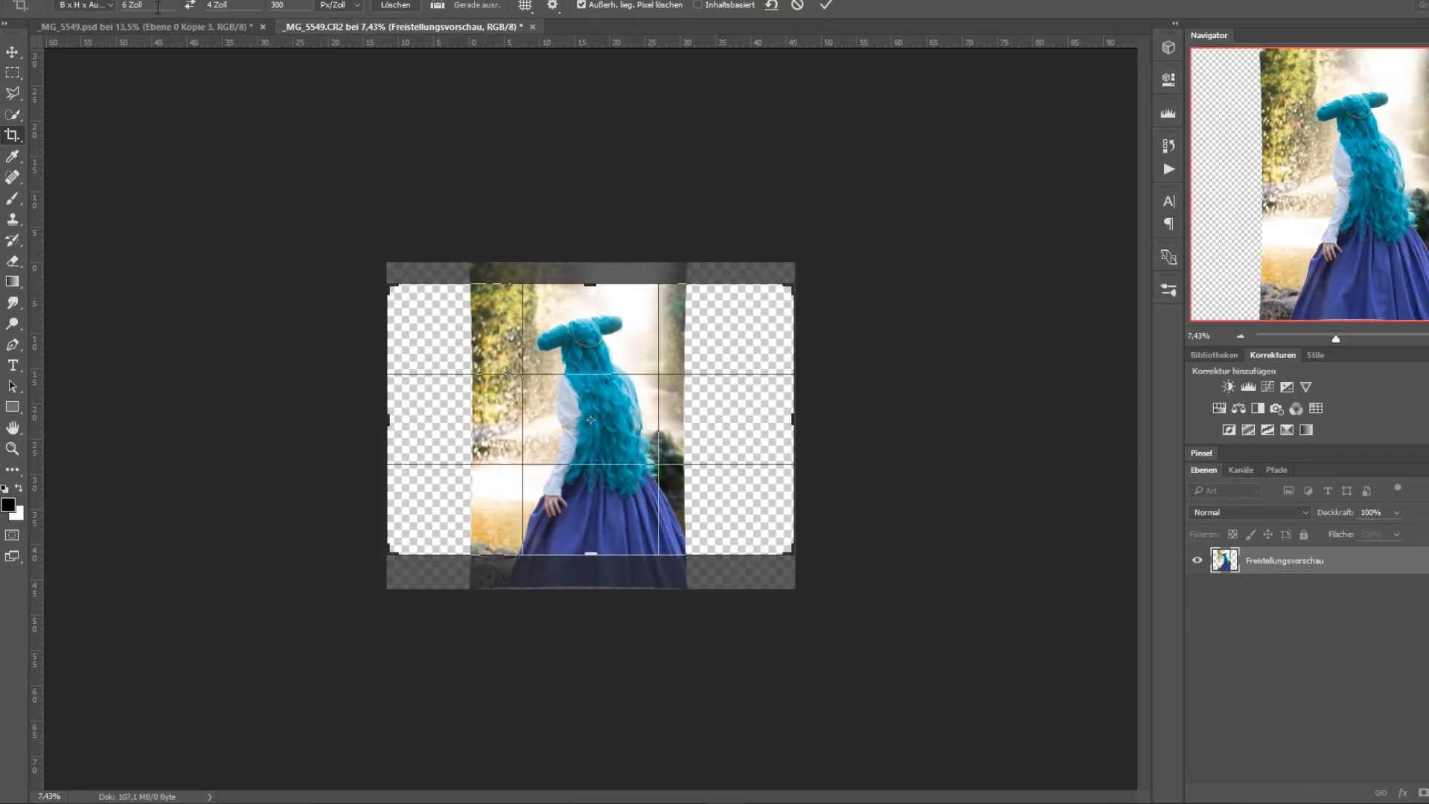
Switch the crop to Originale Proportion and enlarge the frame beyond the photo's edges.
{"action": "left_click", "coordinate": [87, 5]}
{"action": "left_click", "coordinate": [114, 11]}
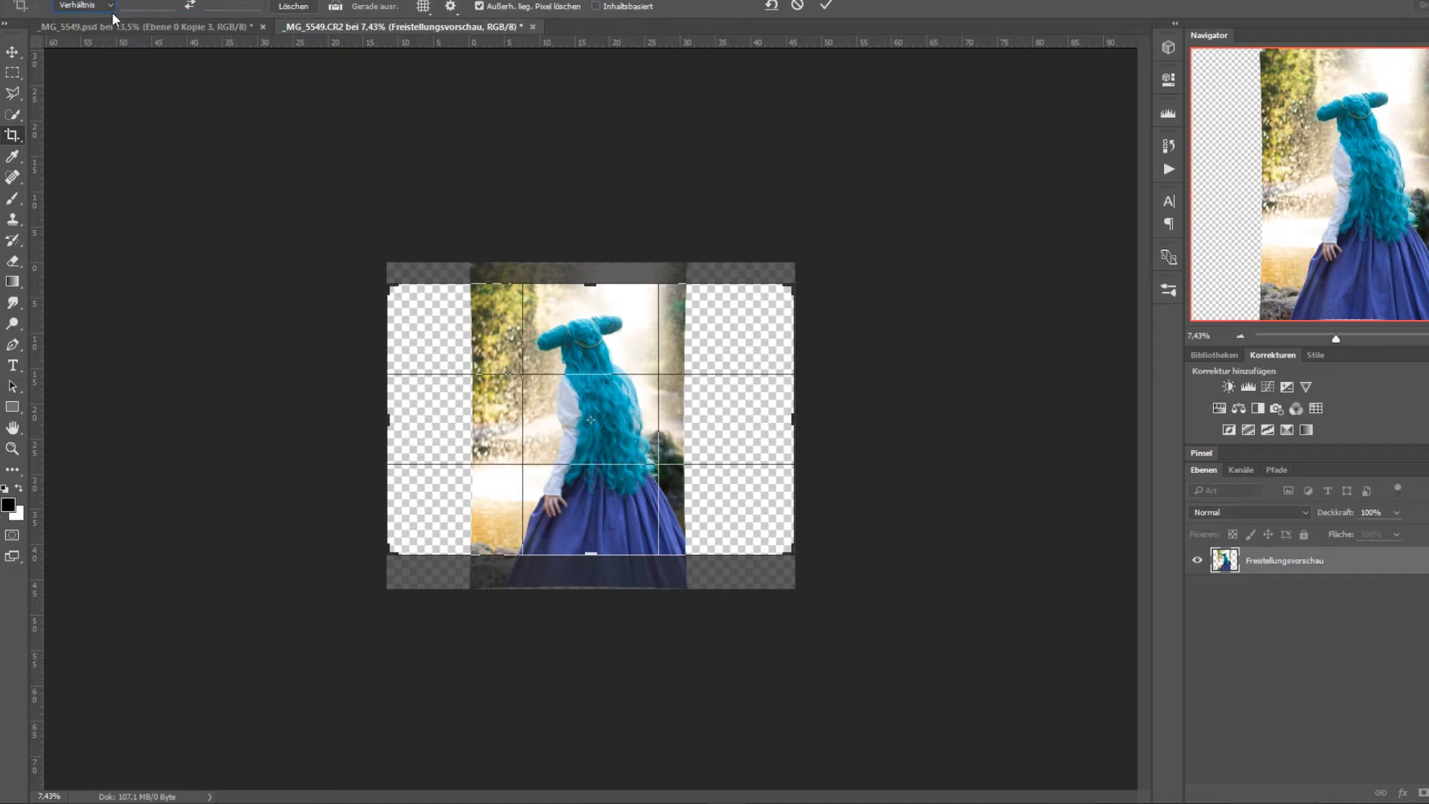
{"action": "left_click", "coordinate": [96, 6]}
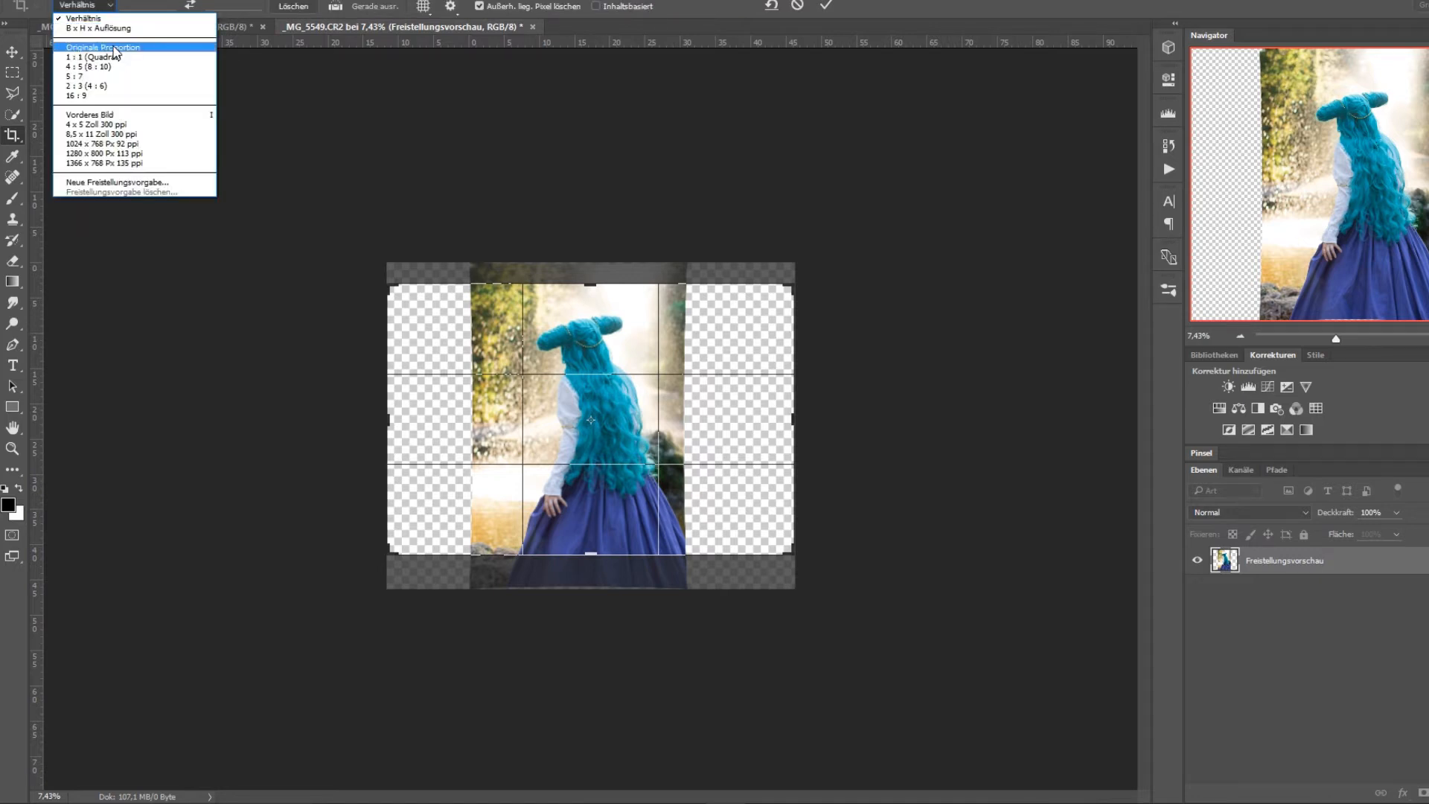
{"action": "left_click", "coordinate": [115, 51]}
{"action": "left_click_drag", "start_coordinate": [502, 285], "coordinate": [482, 257]}
{"action": "left_click_drag", "start_coordinate": [679, 403], "coordinate": [656, 351]}
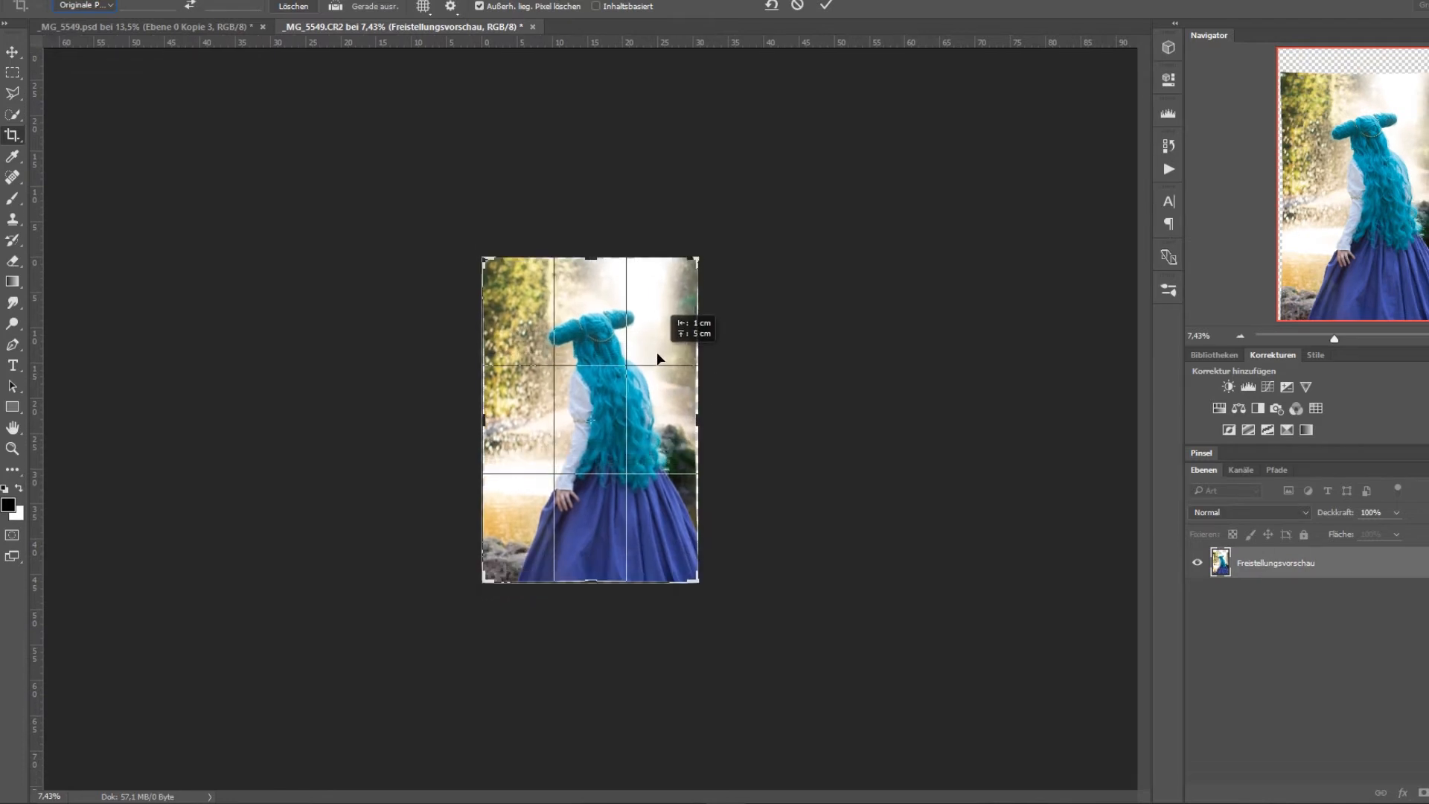
{"action": "left_click_drag", "start_coordinate": [694, 424], "coordinate": [709, 422]}
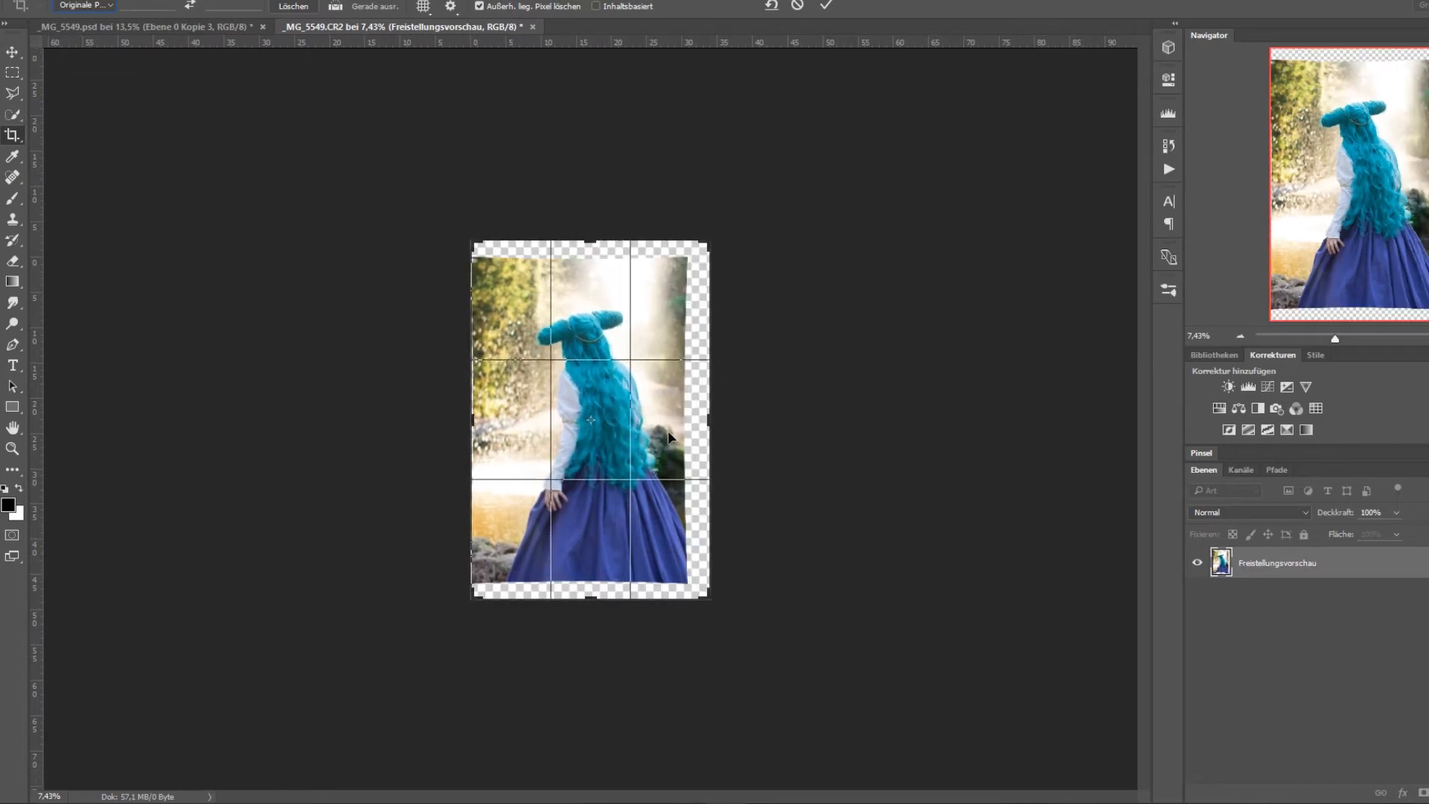
Switch the crop to an unconstrained Verhältnis, widen the frame on both sides of the photo, tighten its height and apply the crop.
{"action": "left_click", "coordinate": [84, 5]}
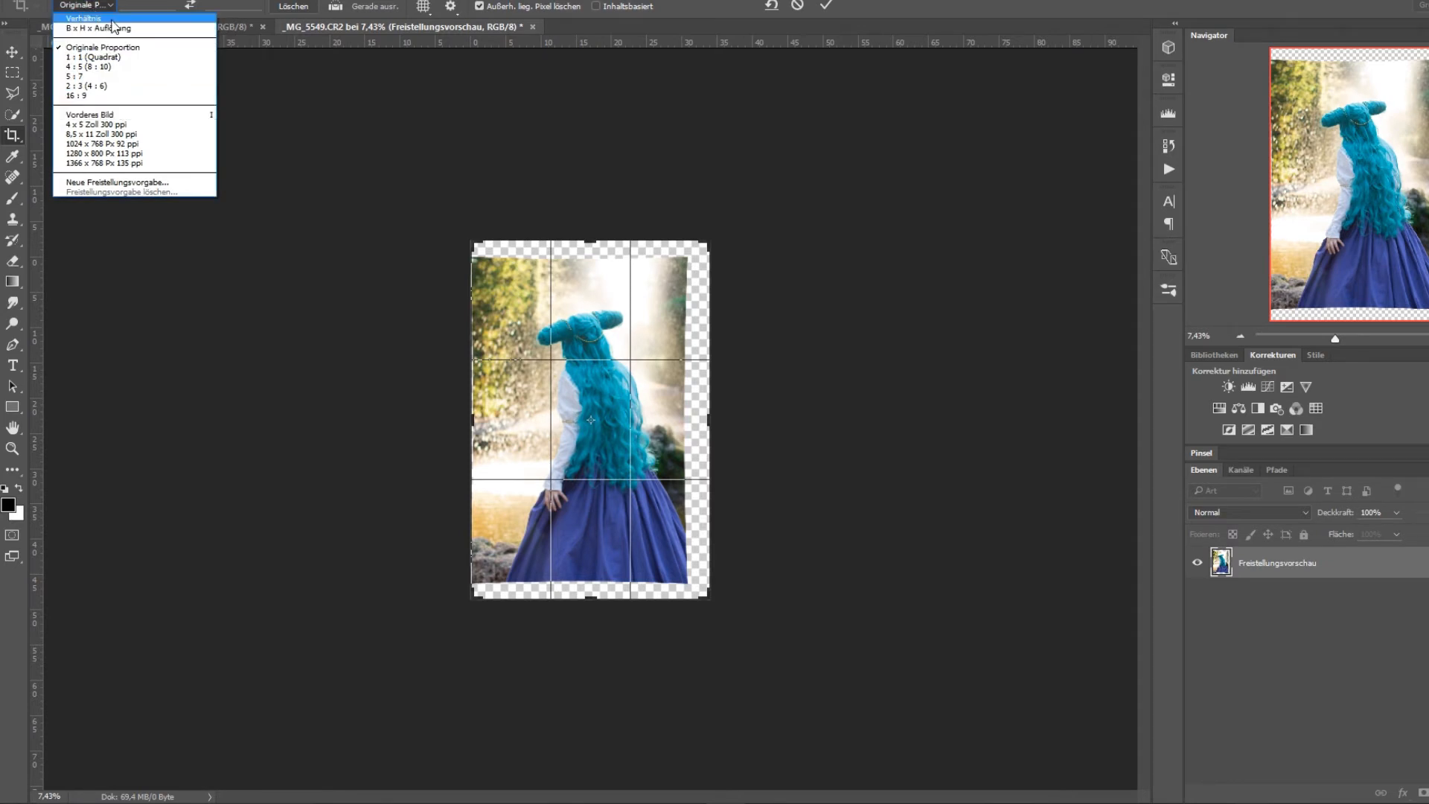
{"action": "left_click", "coordinate": [112, 20]}
{"action": "left_click_drag", "start_coordinate": [480, 438], "coordinate": [478, 420]}
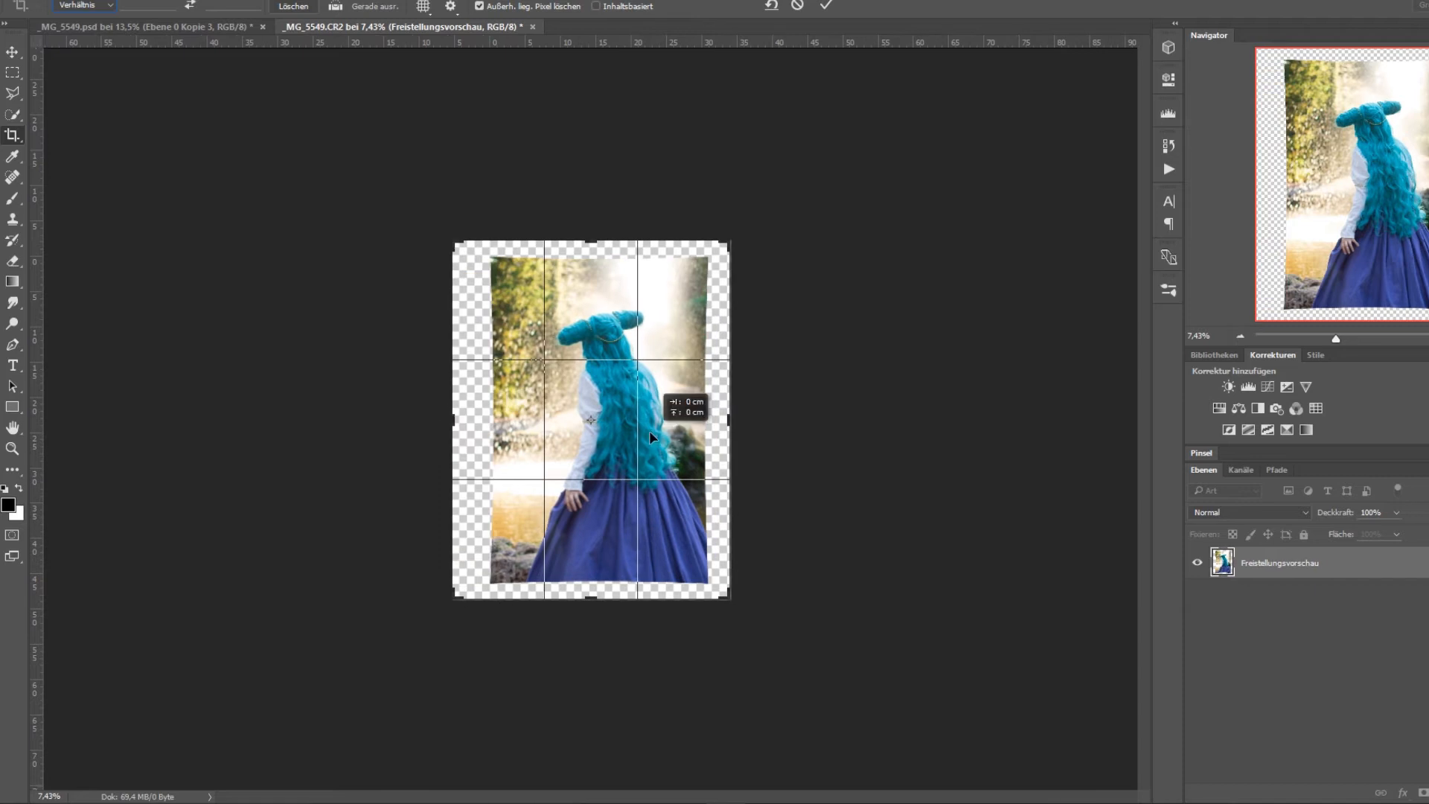
{"action": "left_click_drag", "start_coordinate": [731, 447], "coordinate": [769, 421]}
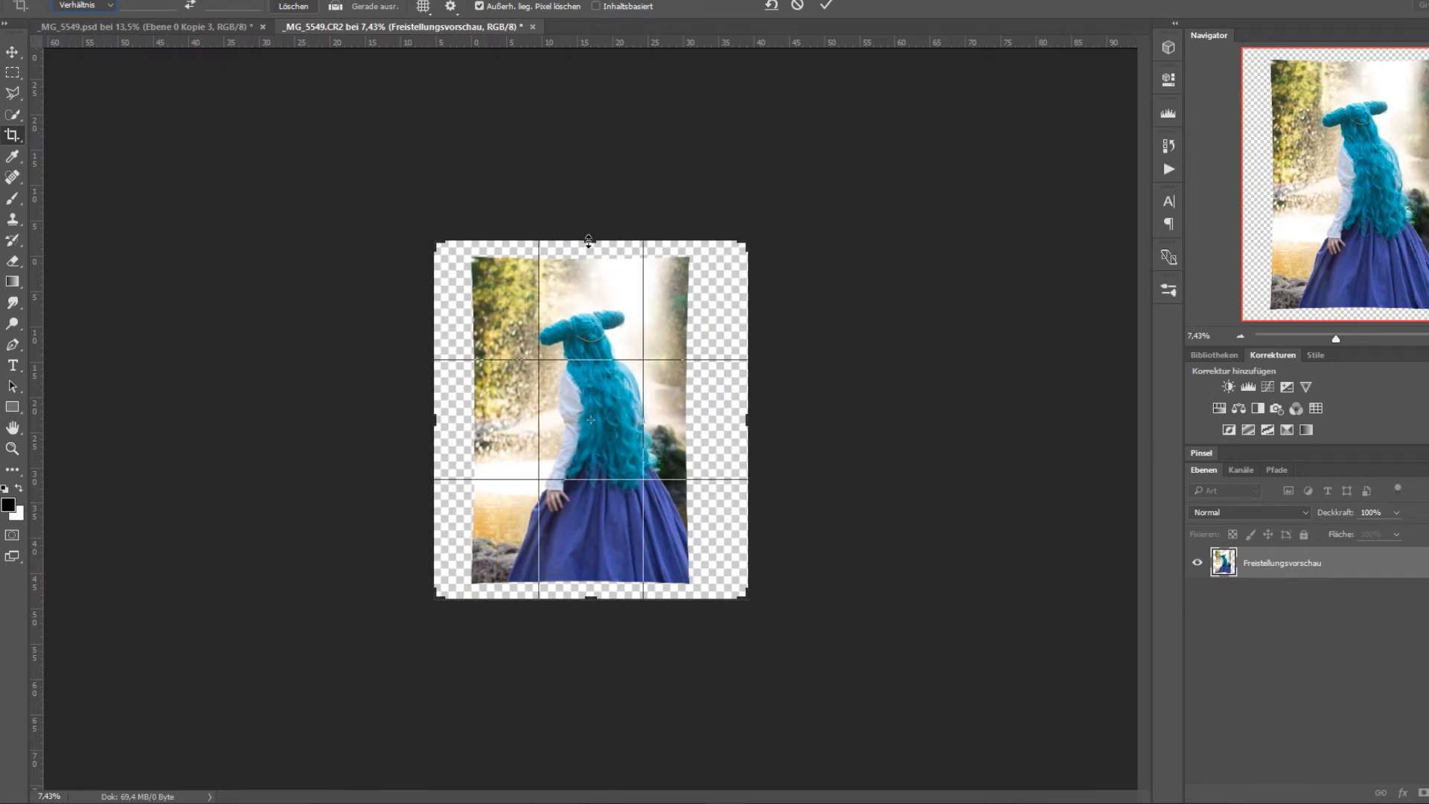
{"action": "left_click_drag", "start_coordinate": [588, 240], "coordinate": [589, 248]}
{"action": "left_click_drag", "start_coordinate": [590, 599], "coordinate": [589, 586]}
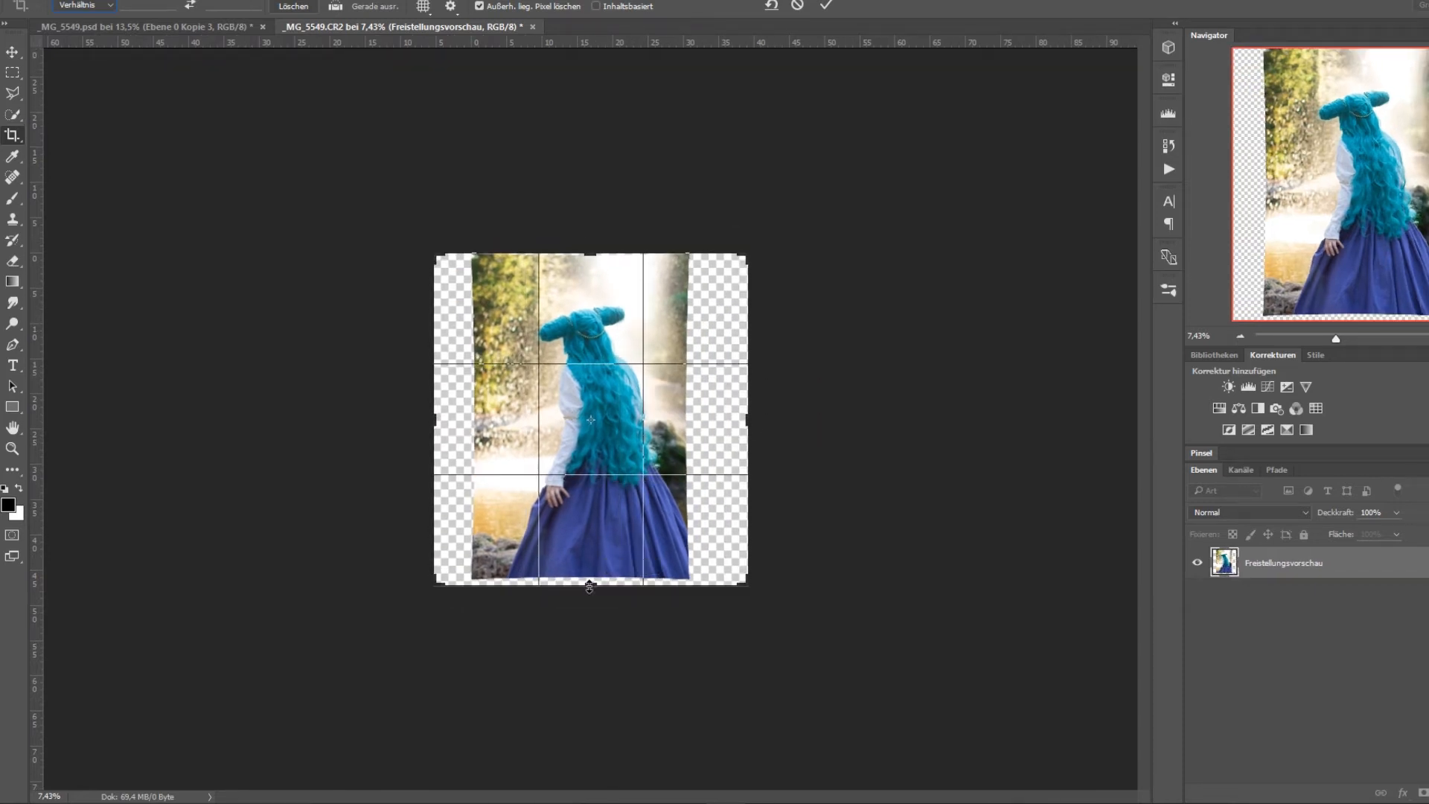
{"action": "mouse_move", "coordinate": [633, 444]}
{"action": "left_mouse_down"}
{"action": "mouse_move", "coordinate": [643, 451]}
{"action": "mouse_move", "coordinate": [628, 441]}
{"action": "left_mouse_up"}
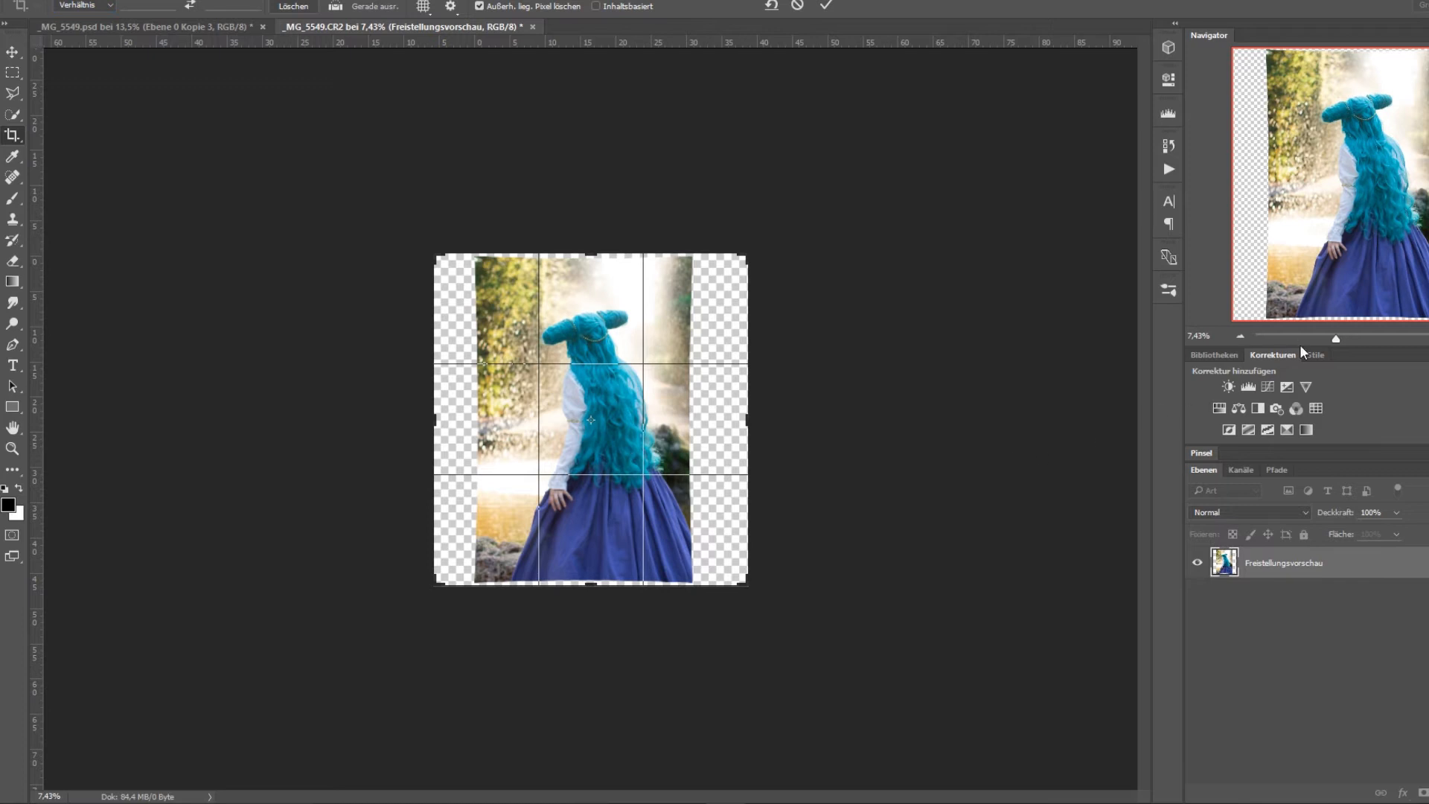
{"action": "left_click", "coordinate": [825, 5]}
Try to stretch the strip at the photo's right side across the empty canvas with Verzerren, and undo the widened crop.
{"action": "left_click_drag", "start_coordinate": [1337, 339], "coordinate": [1349, 346]}
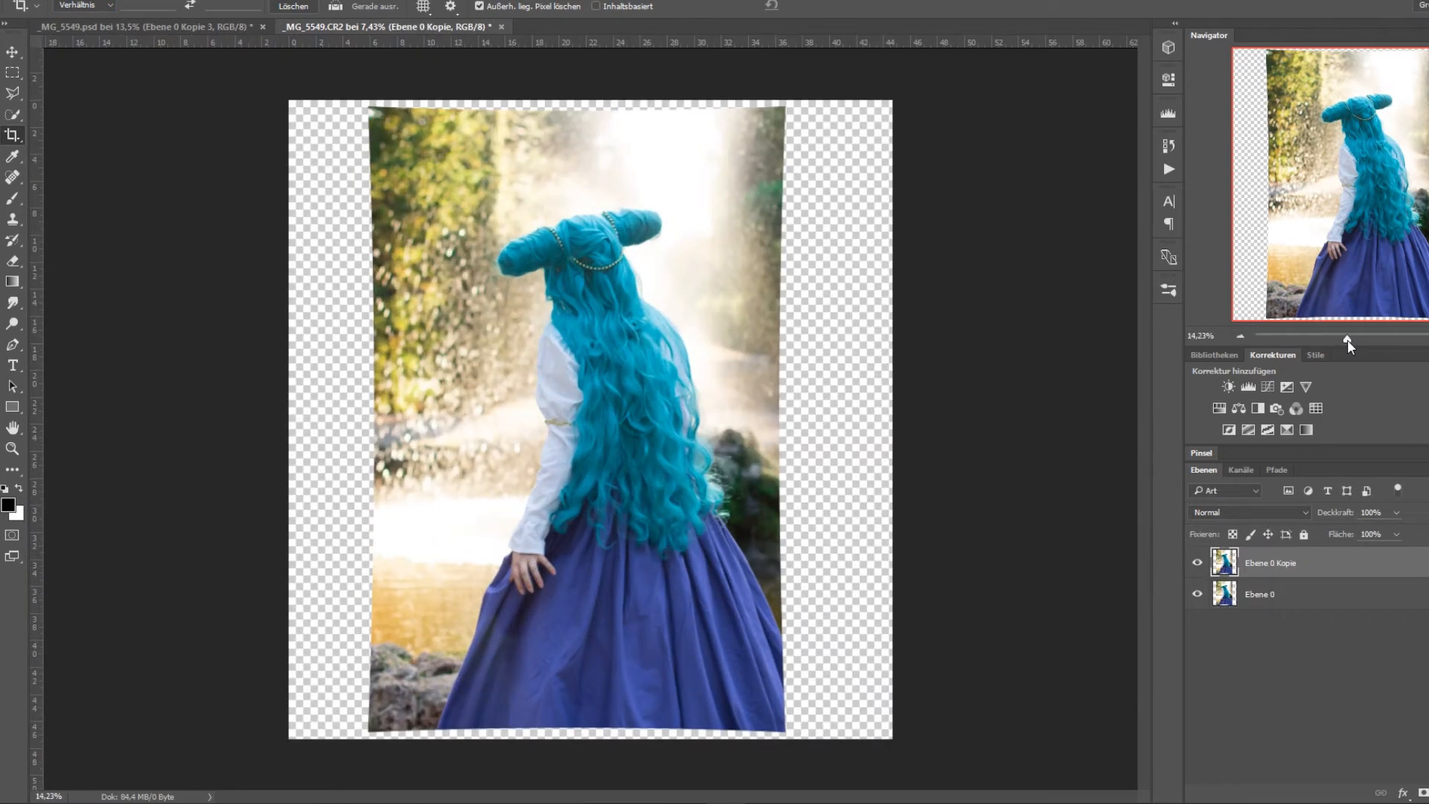
{"action": "left_click", "coordinate": [12, 72]}
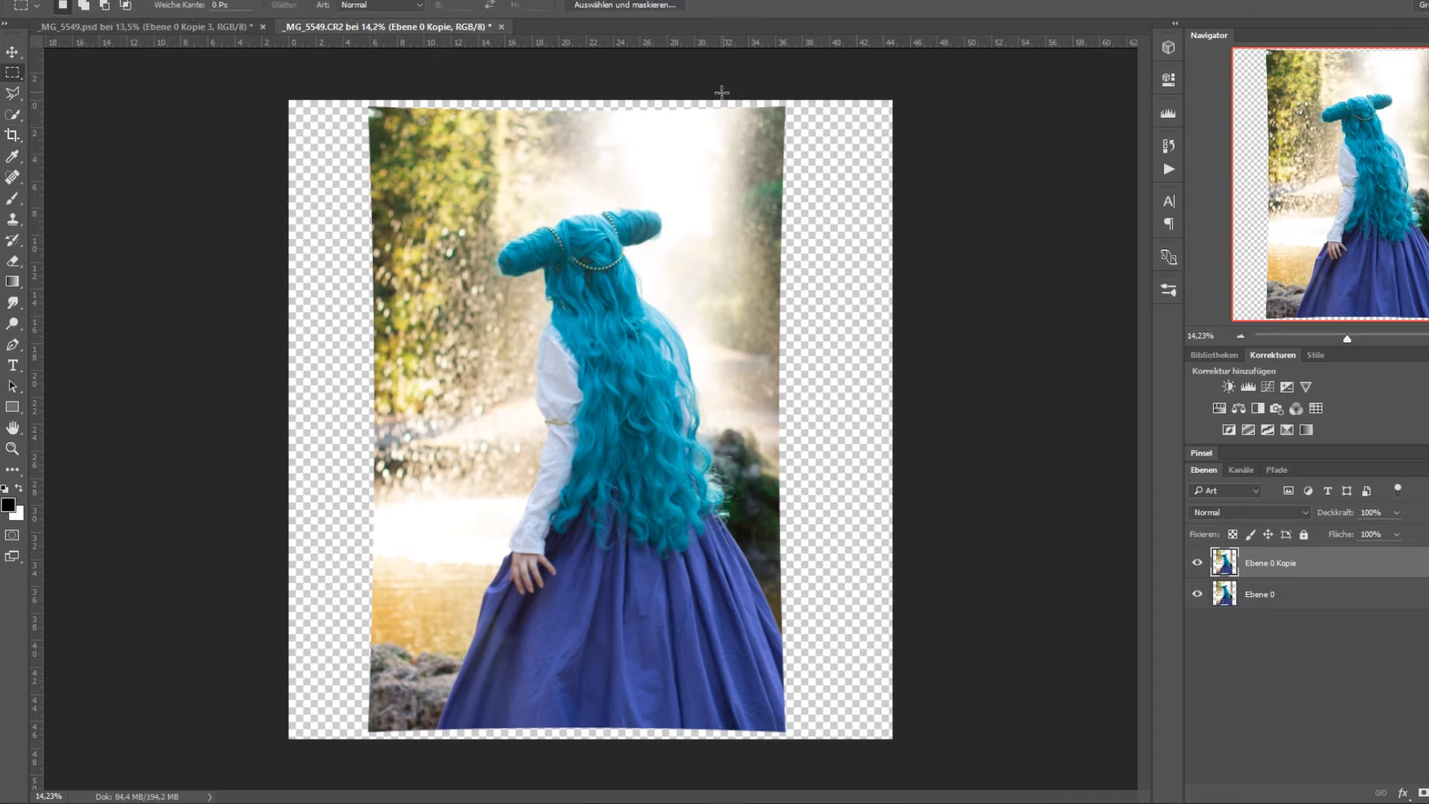
{"action": "left_click_drag", "start_coordinate": [722, 97], "coordinate": [897, 744]}
{"action": "right_click", "coordinate": [753, 427]}
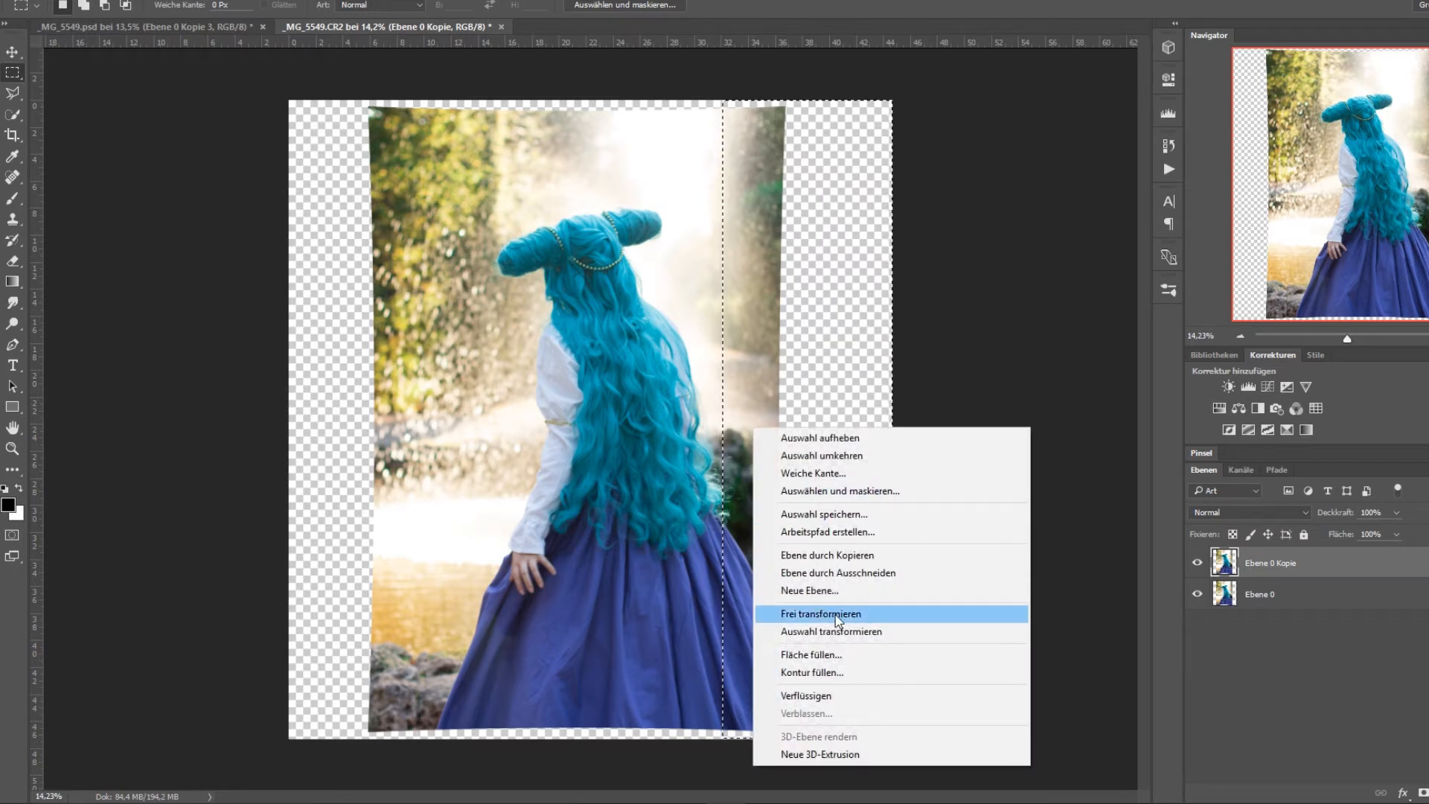
{"action": "left_click", "coordinate": [869, 613]}
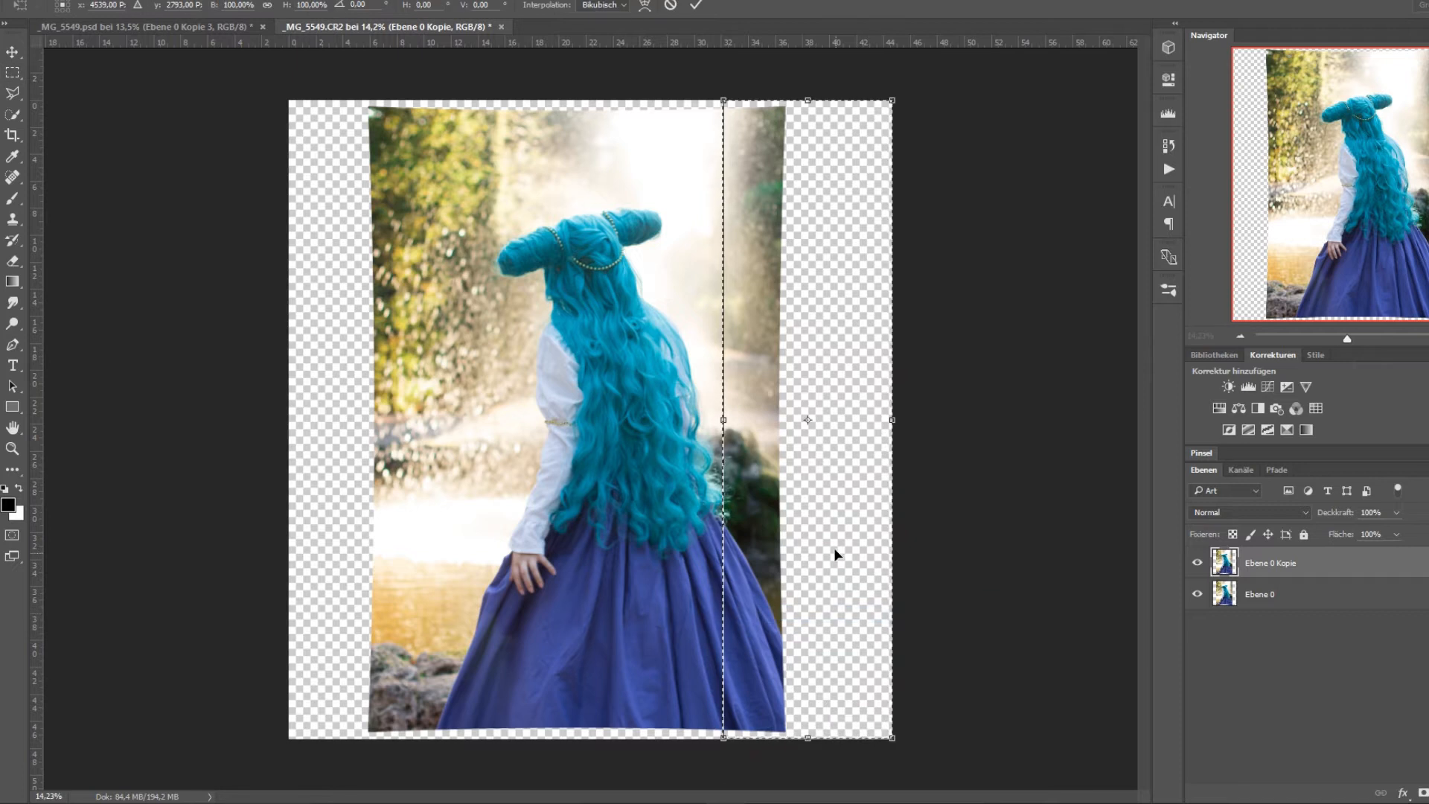
{"action": "right_click", "coordinate": [757, 467]}
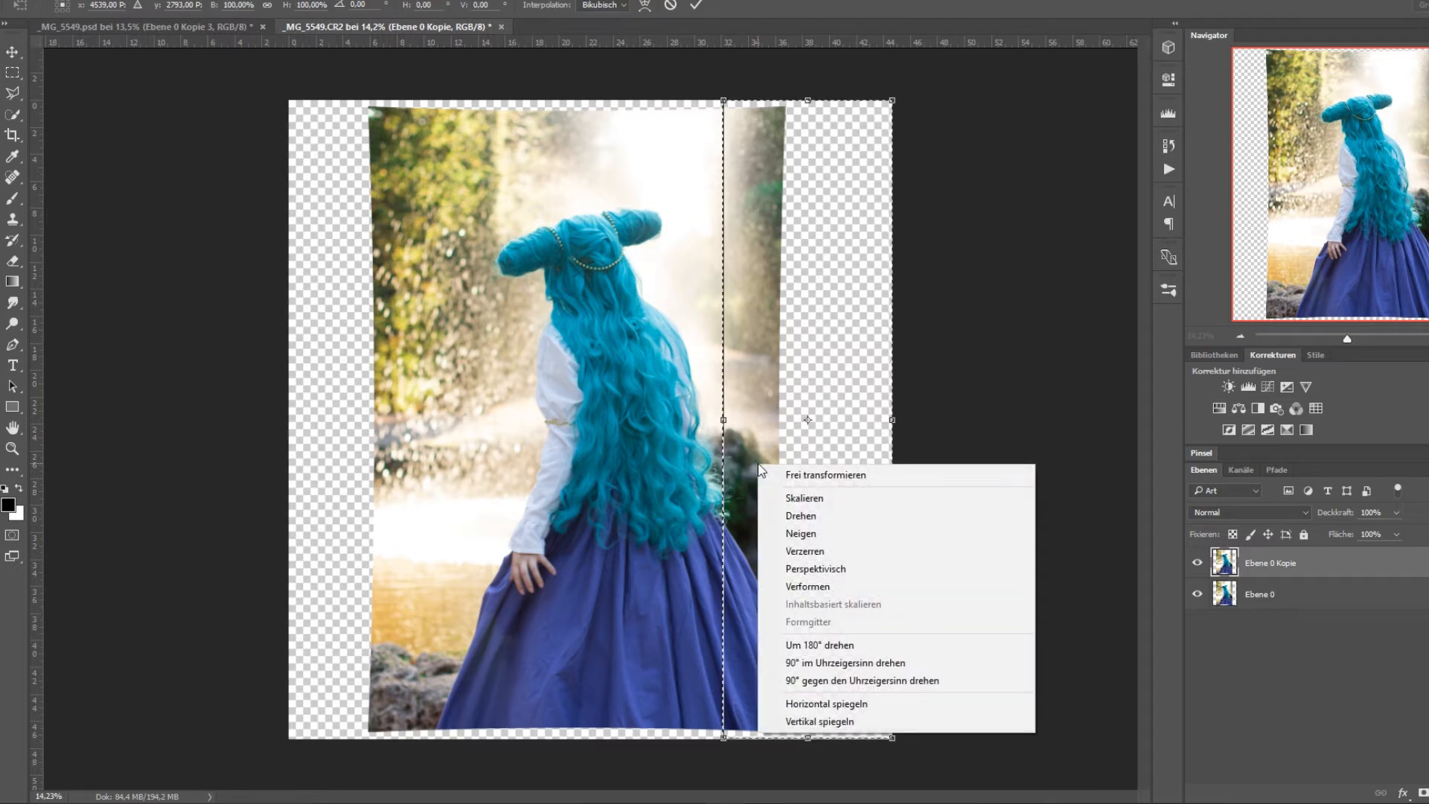
{"action": "left_click", "coordinate": [827, 547]}
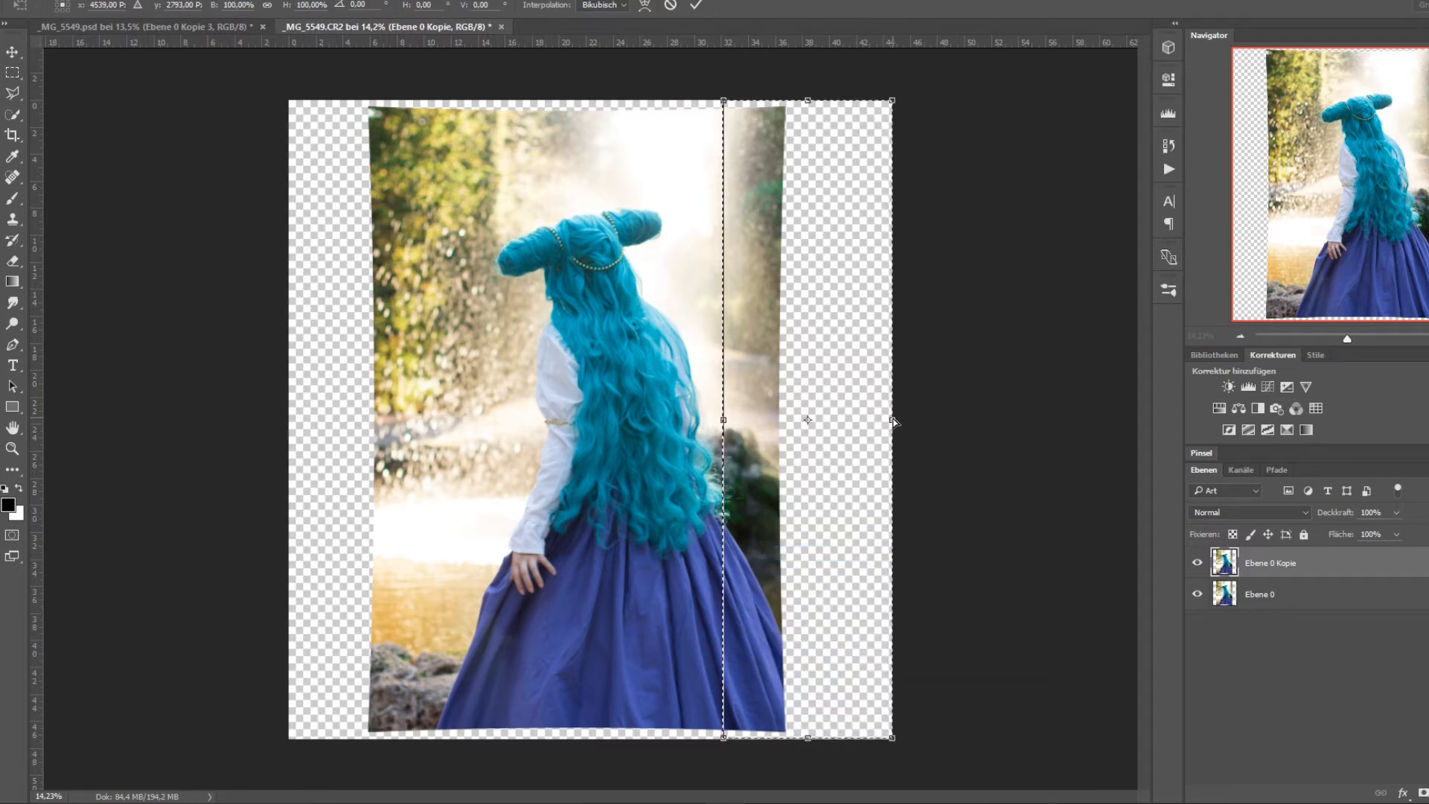
{"action": "left_click_drag", "start_coordinate": [893, 421], "coordinate": [1006, 371]}
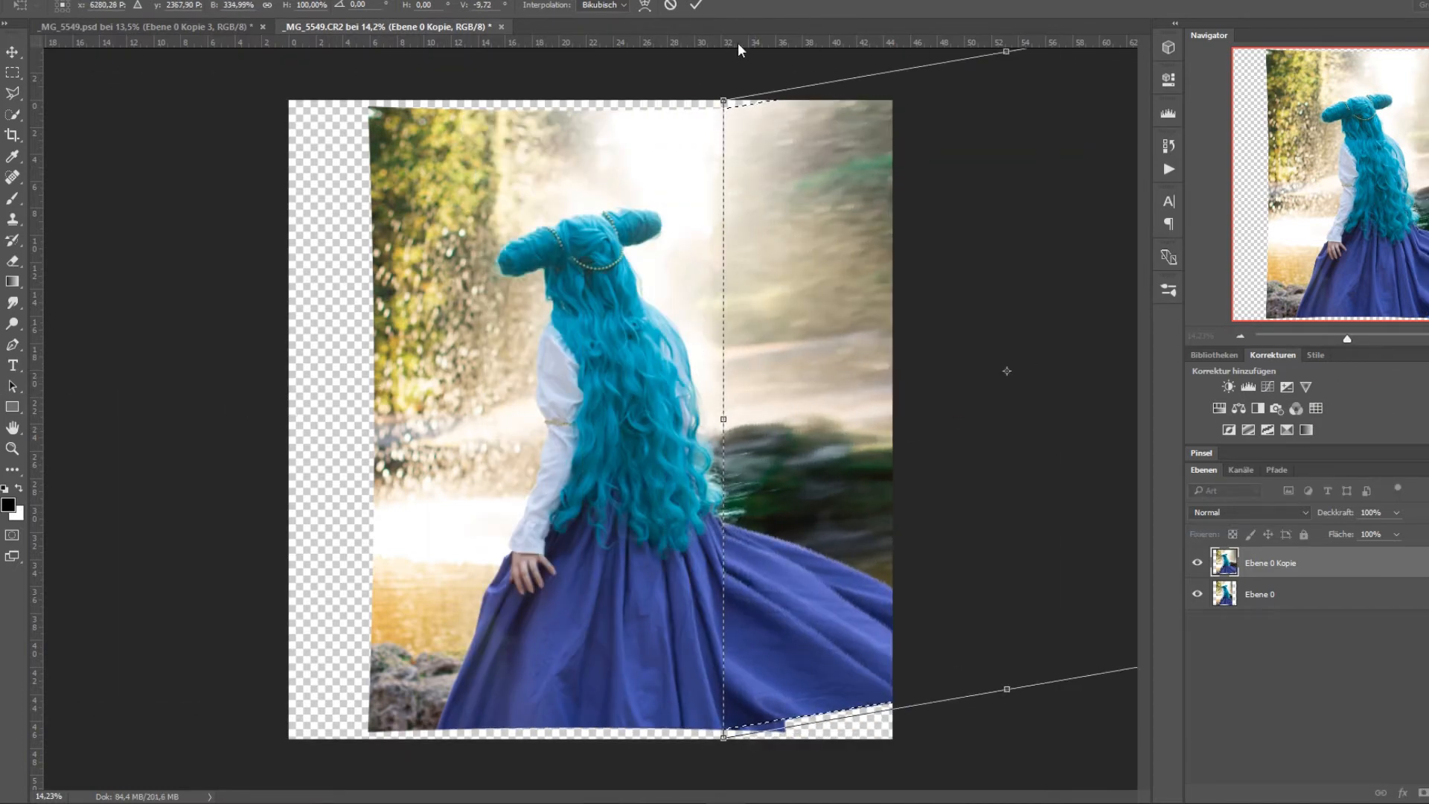
{"action": "left_click", "coordinate": [671, 5]}
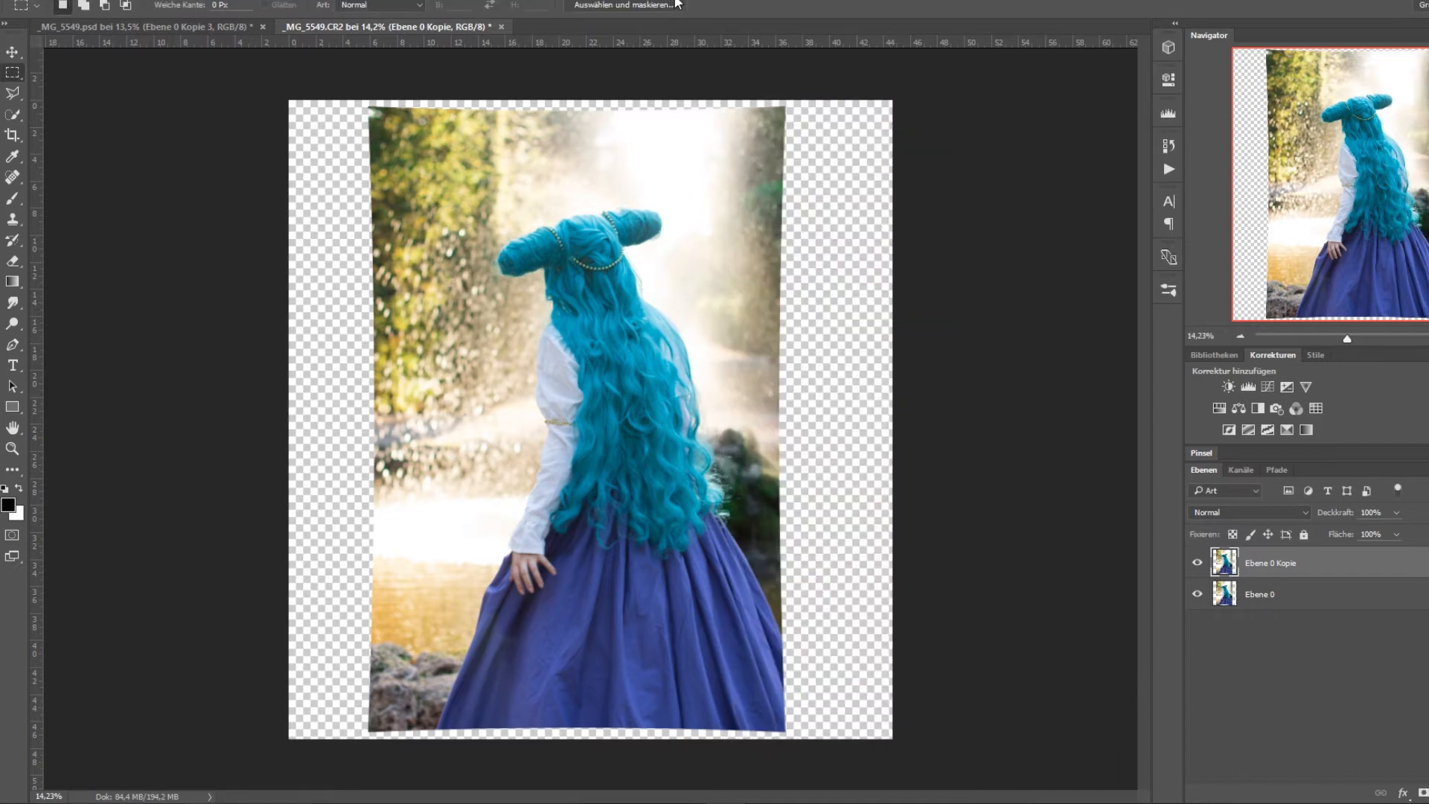
{"action": "key", "text": "ctrl+alt+z"}
Select a strip along the photo's right side on Ebene 0 Kopie and stretch it outward to about 107% width over the transparent edge.
{"action": "mouse_move", "coordinate": [765, 98]}
{"action": "left_mouse_down"}
{"action": "mouse_move", "coordinate": [817, 198]}
{"action": "mouse_move", "coordinate": [966, 613]}
{"action": "left_mouse_up"}
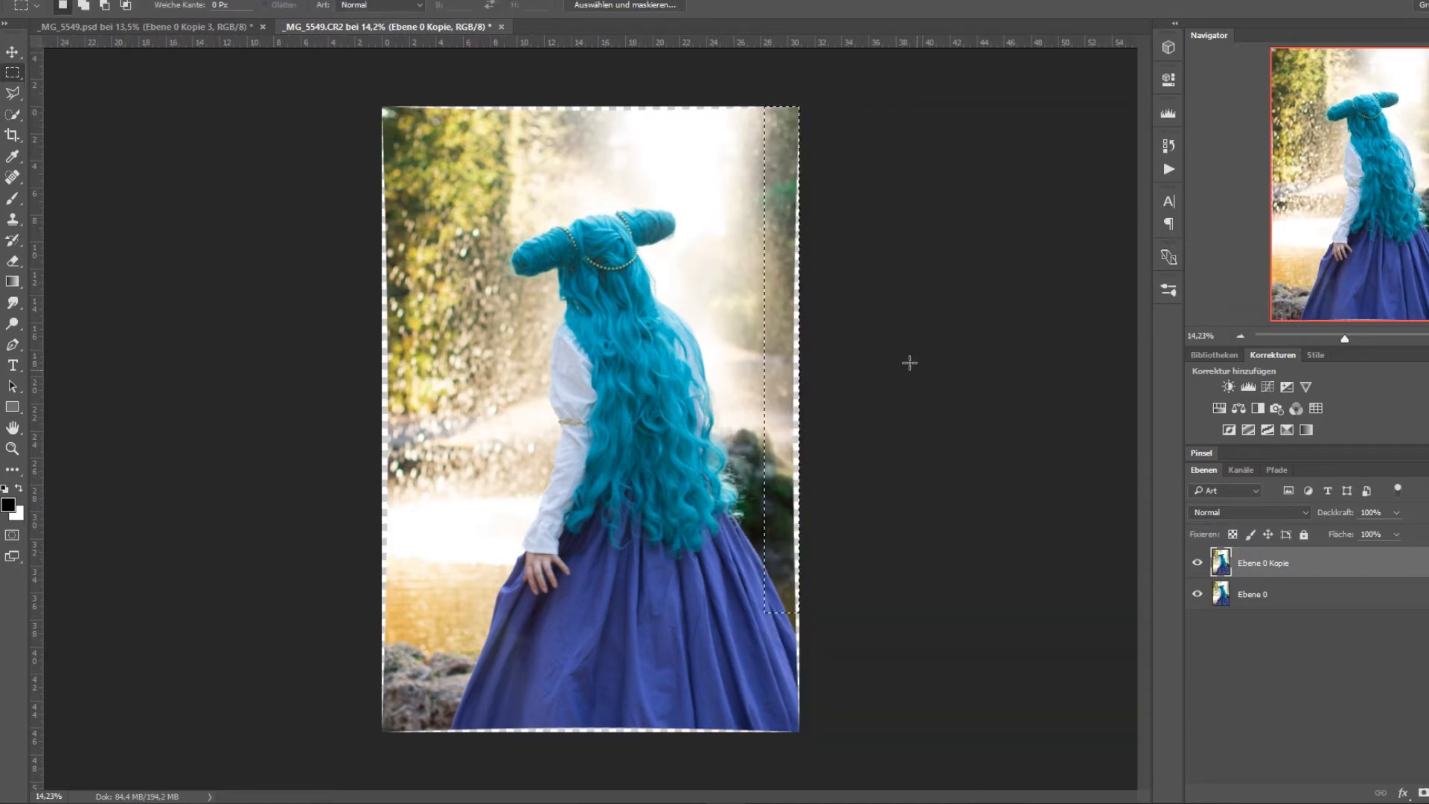
{"action": "left_click_drag", "start_coordinate": [737, 77], "coordinate": [990, 737]}
{"action": "left_click_drag", "start_coordinate": [684, 106], "coordinate": [1033, 799]}
{"action": "right_click", "coordinate": [797, 488]}
{"action": "right_click", "coordinate": [770, 479]}
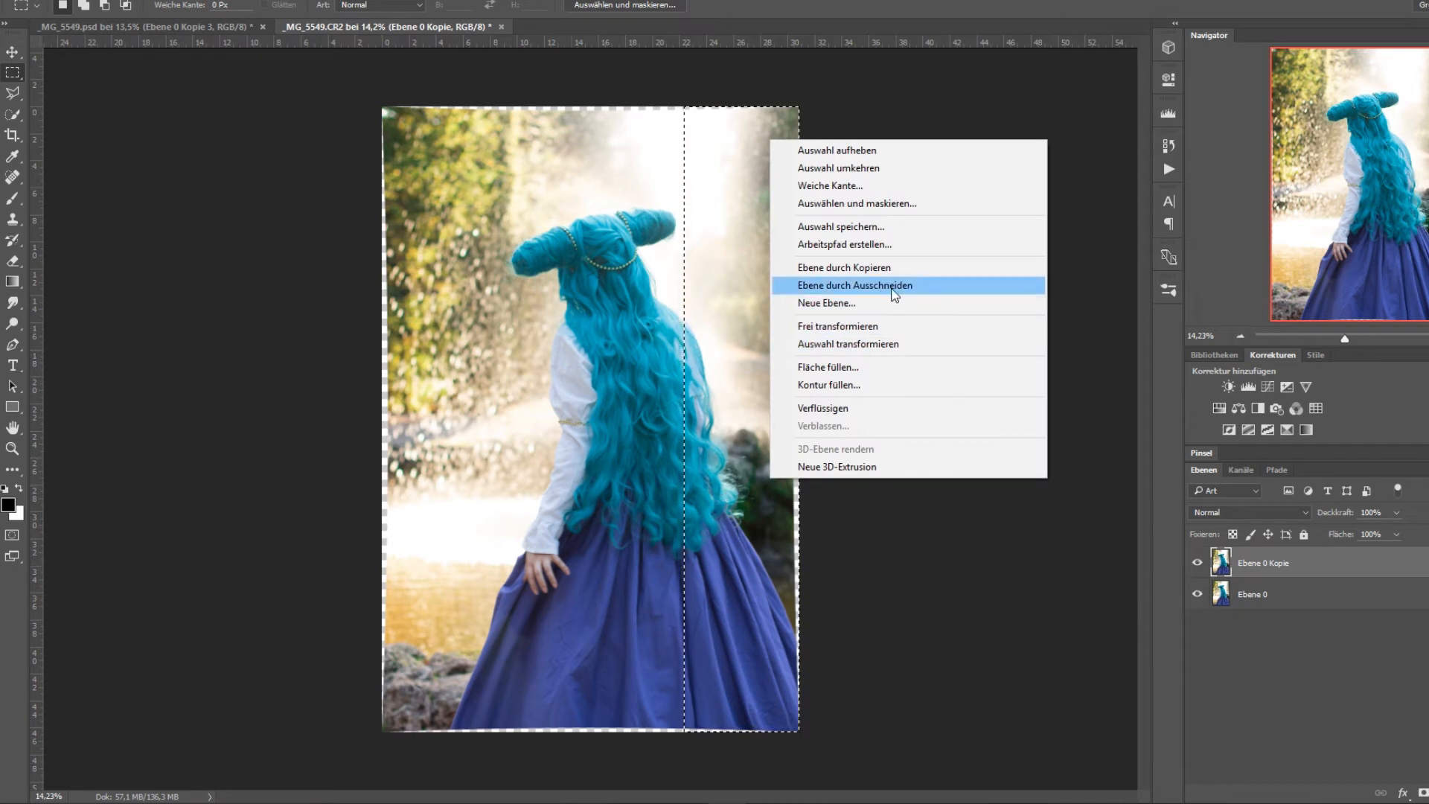
{"action": "left_click", "coordinate": [868, 327]}
{"action": "right_click", "coordinate": [766, 378]}
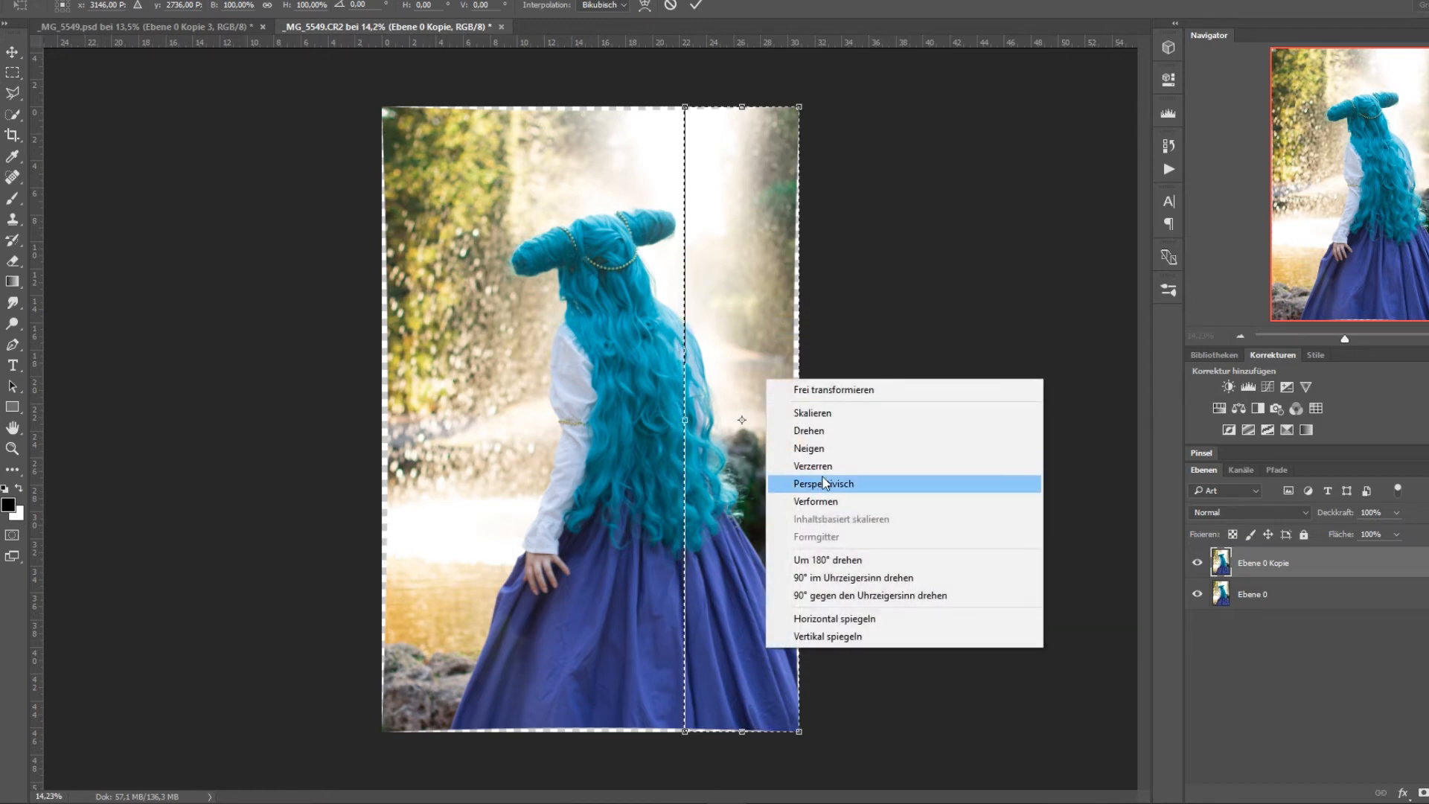
{"action": "left_click", "coordinate": [823, 483]}
{"action": "left_click_drag", "start_coordinate": [799, 420], "coordinate": [807, 420]}
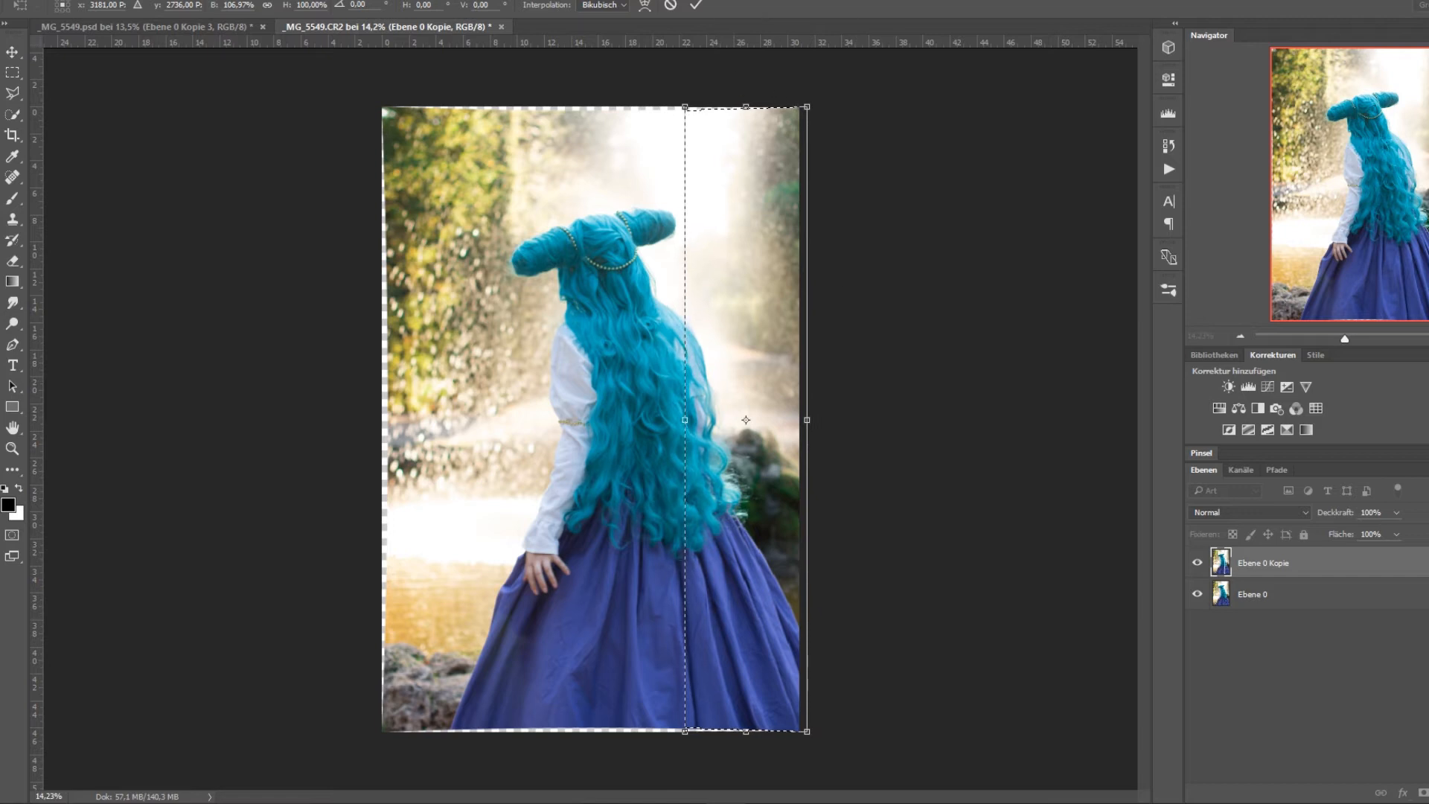
{"action": "left_click", "coordinate": [696, 6]}
Select a strip along the photo's left side and stretch it outward with Verzerren to about 115% width.
{"action": "left_click_drag", "start_coordinate": [382, 107], "coordinate": [507, 777]}
{"action": "right_click", "coordinate": [464, 567]}
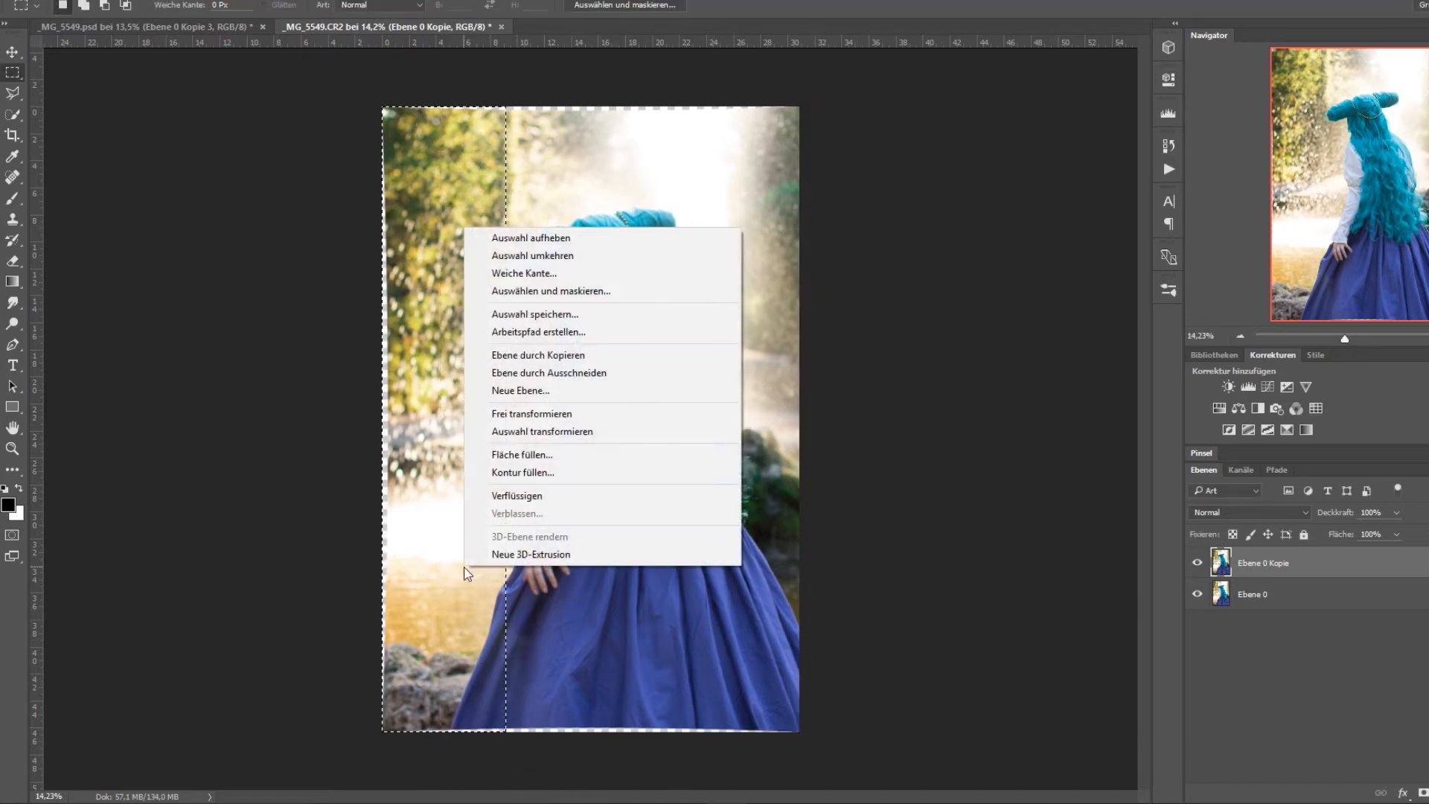
{"action": "left_click", "coordinate": [584, 413]}
{"action": "right_click", "coordinate": [464, 387]}
{"action": "left_click", "coordinate": [539, 491]}
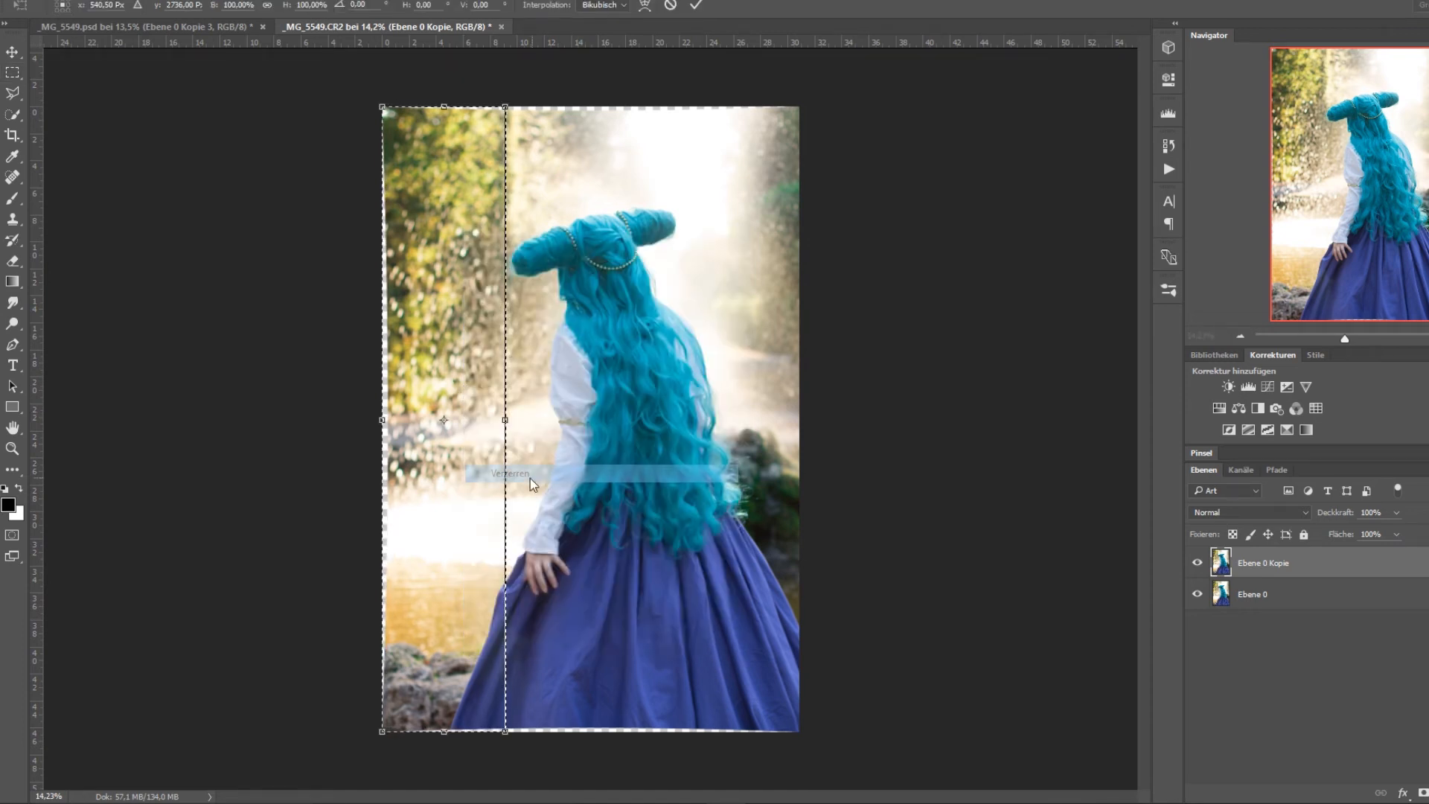
{"action": "left_click_drag", "start_coordinate": [382, 419], "coordinate": [364, 421]}
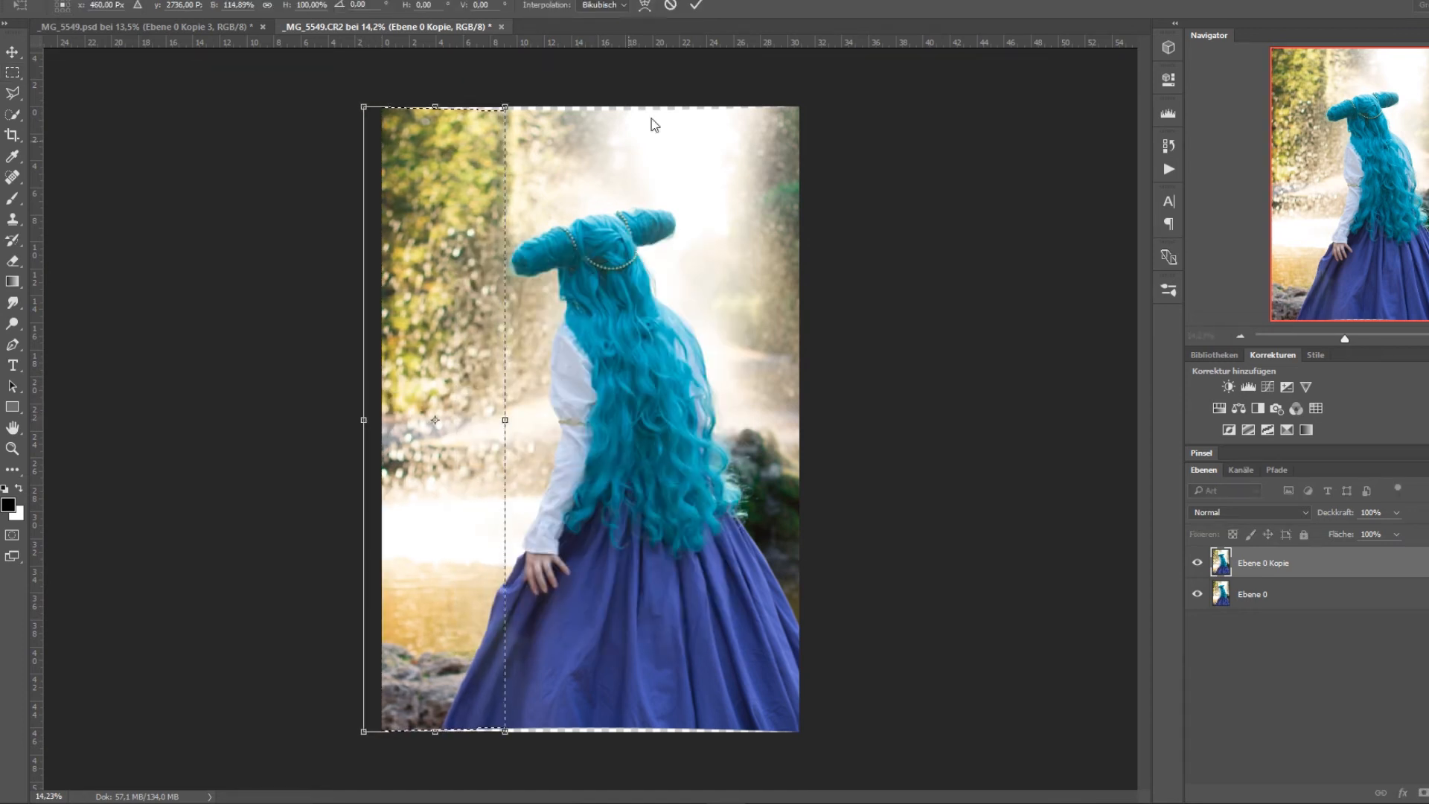
{"action": "left_click", "coordinate": [695, 6]}
Select the strip above the woman's head and stretch it slightly upward with Verzerren to cover the photo's transparent upper edge.
{"action": "left_click_drag", "start_coordinate": [371, 74], "coordinate": [858, 202]}
{"action": "right_click", "coordinate": [711, 153]}
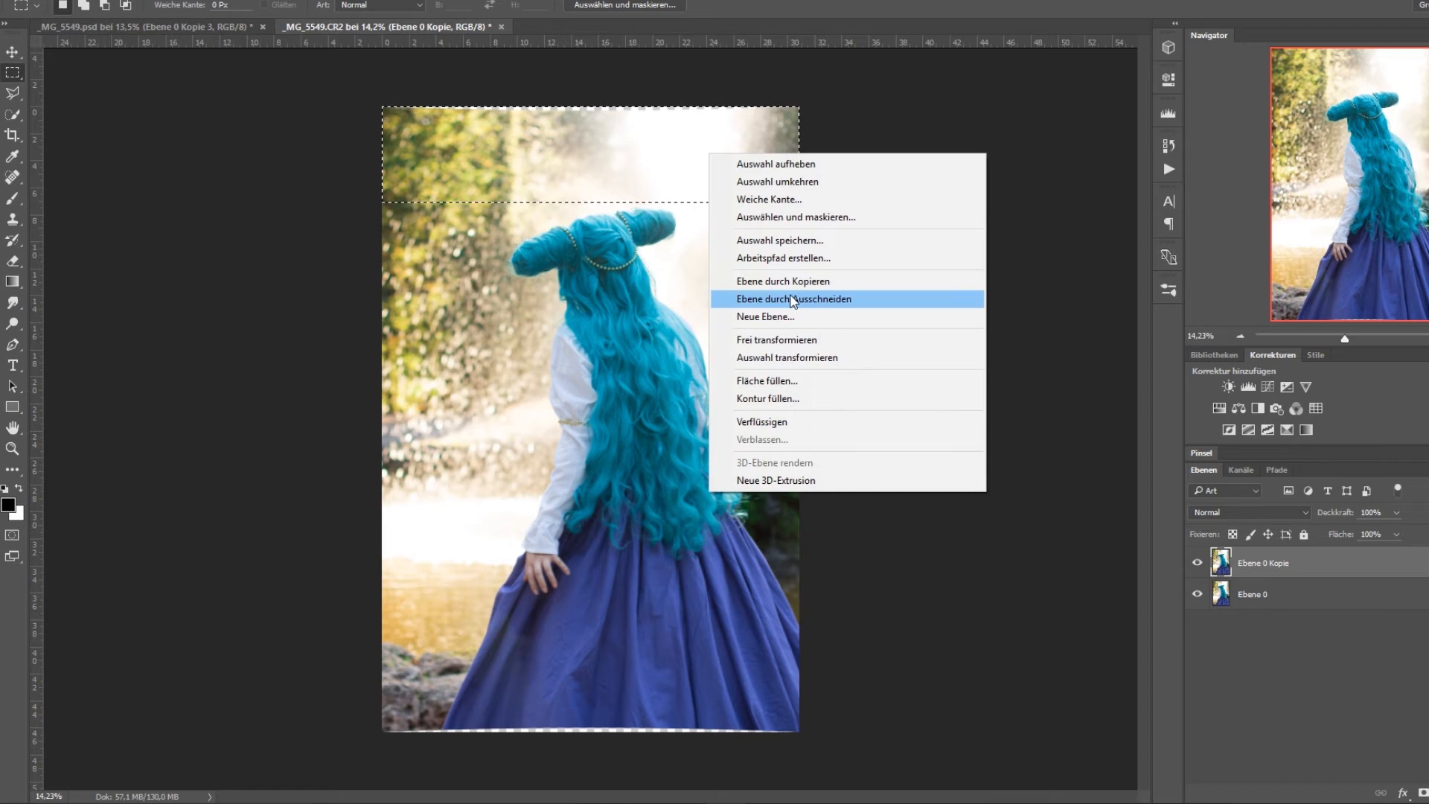
{"action": "left_click", "coordinate": [789, 341]}
{"action": "right_click", "coordinate": [743, 159]}
{"action": "left_click", "coordinate": [789, 245]}
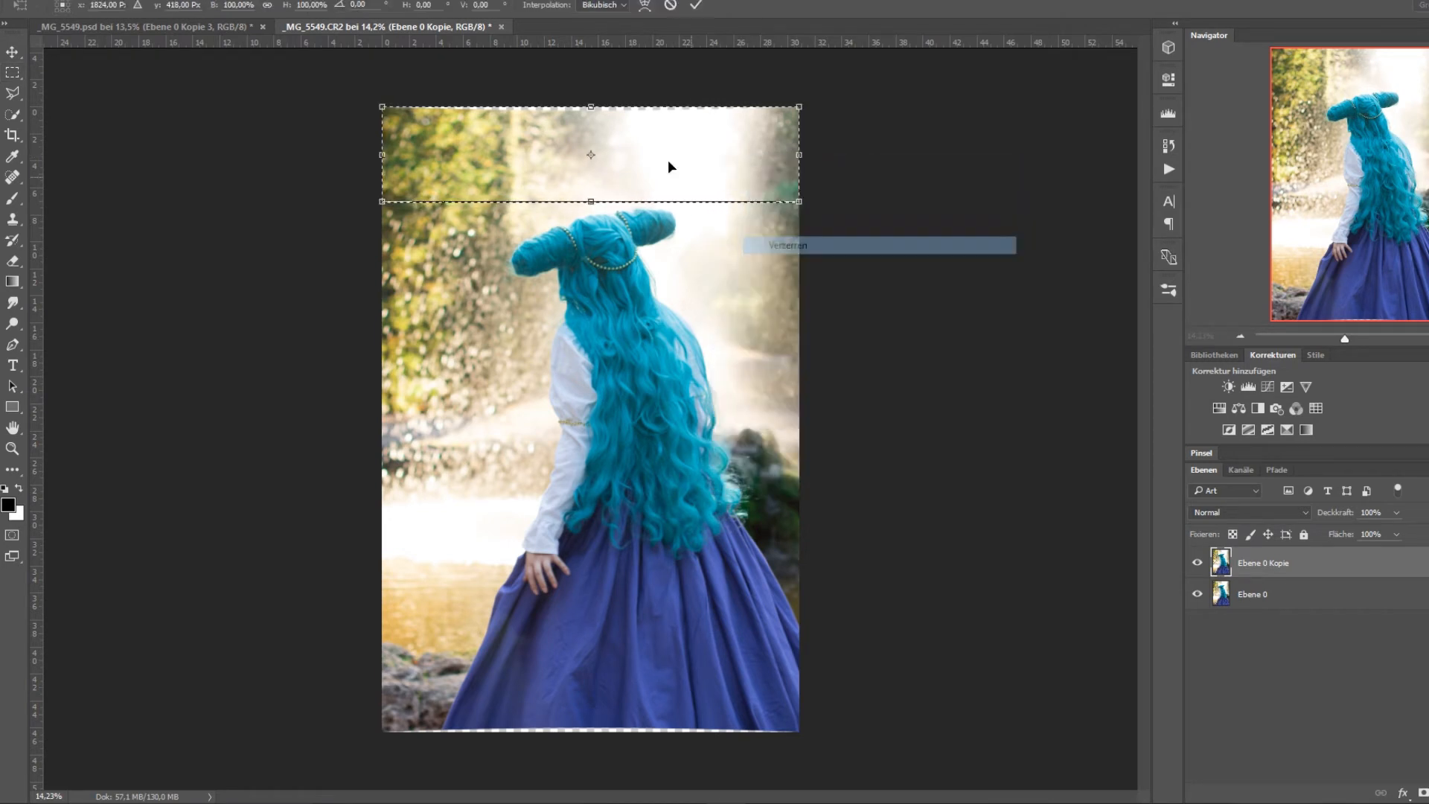
{"action": "left_click_drag", "start_coordinate": [591, 107], "coordinate": [592, 95]}
{"action": "left_click", "coordinate": [696, 5]}
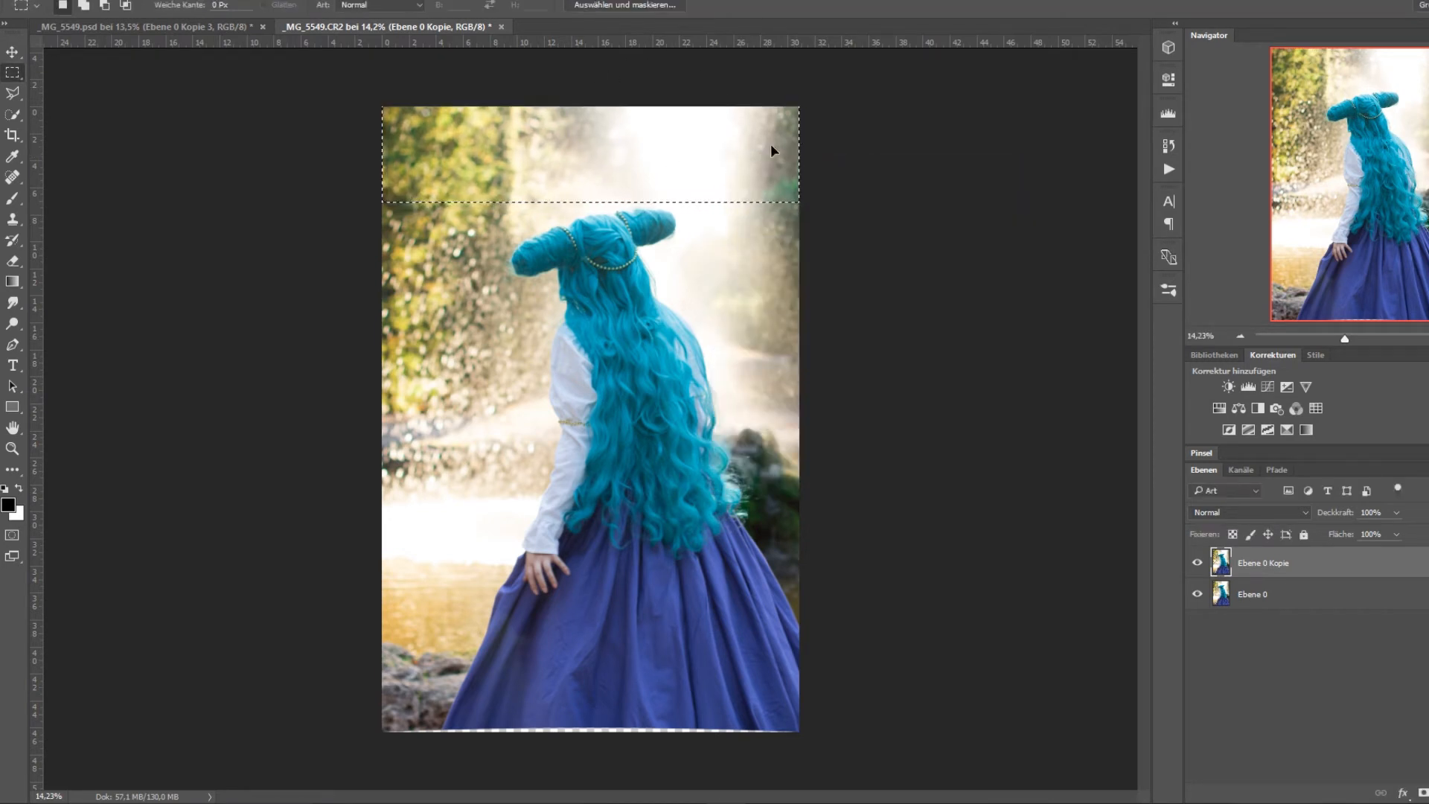
Select the strip below the woman's hand, stretch it downward with Verzerren to about 113% height, and clear the selection.
{"action": "left_click_drag", "start_coordinate": [351, 652], "coordinate": [709, 735]}
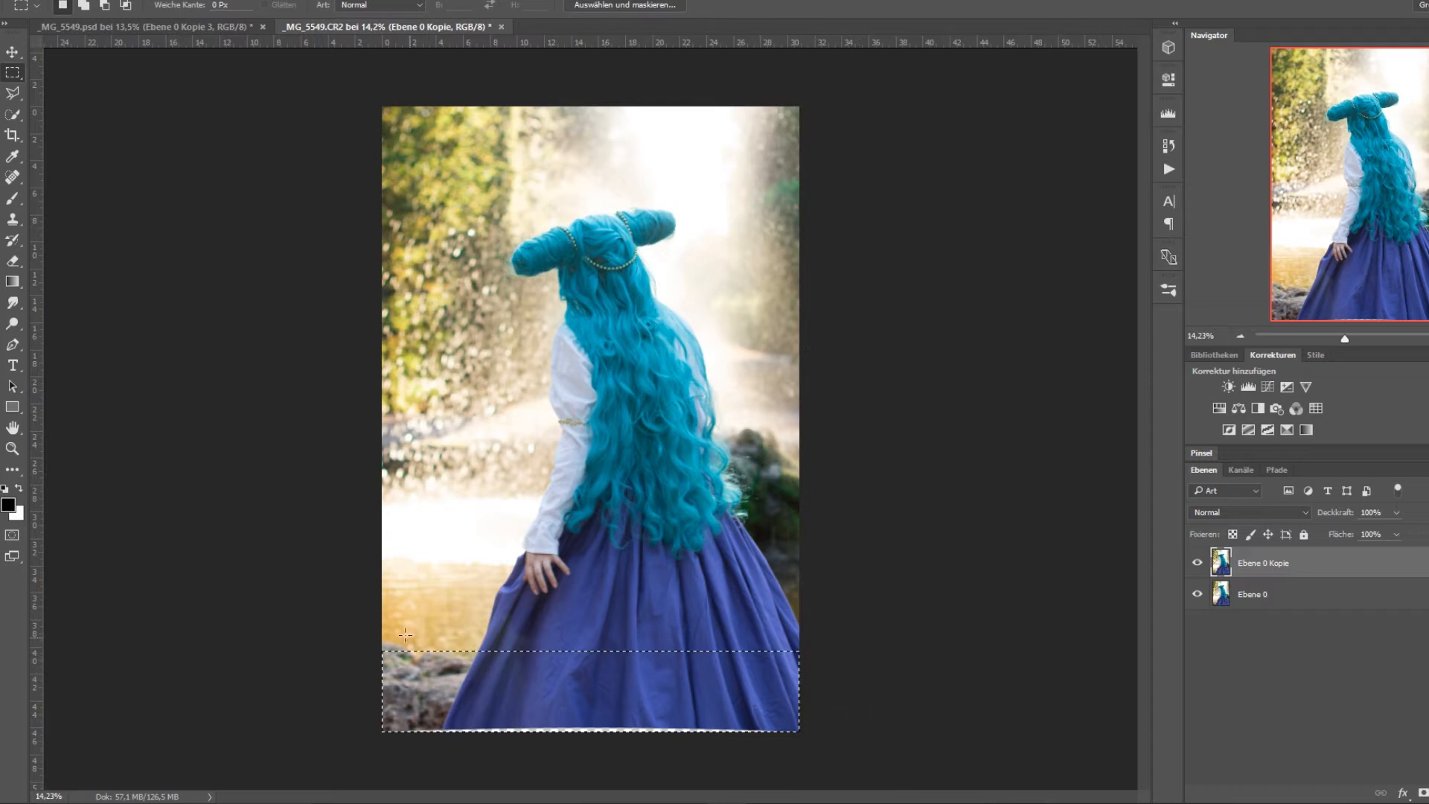
{"action": "left_click_drag", "start_coordinate": [351, 612], "coordinate": [925, 734]}
{"action": "left_click_drag", "start_coordinate": [844, 576], "coordinate": [286, 660]}
{"action": "left_click", "coordinate": [400, 625]}
{"action": "left_click_drag", "start_coordinate": [373, 595], "coordinate": [935, 762]}
{"action": "right_click", "coordinate": [736, 655]}
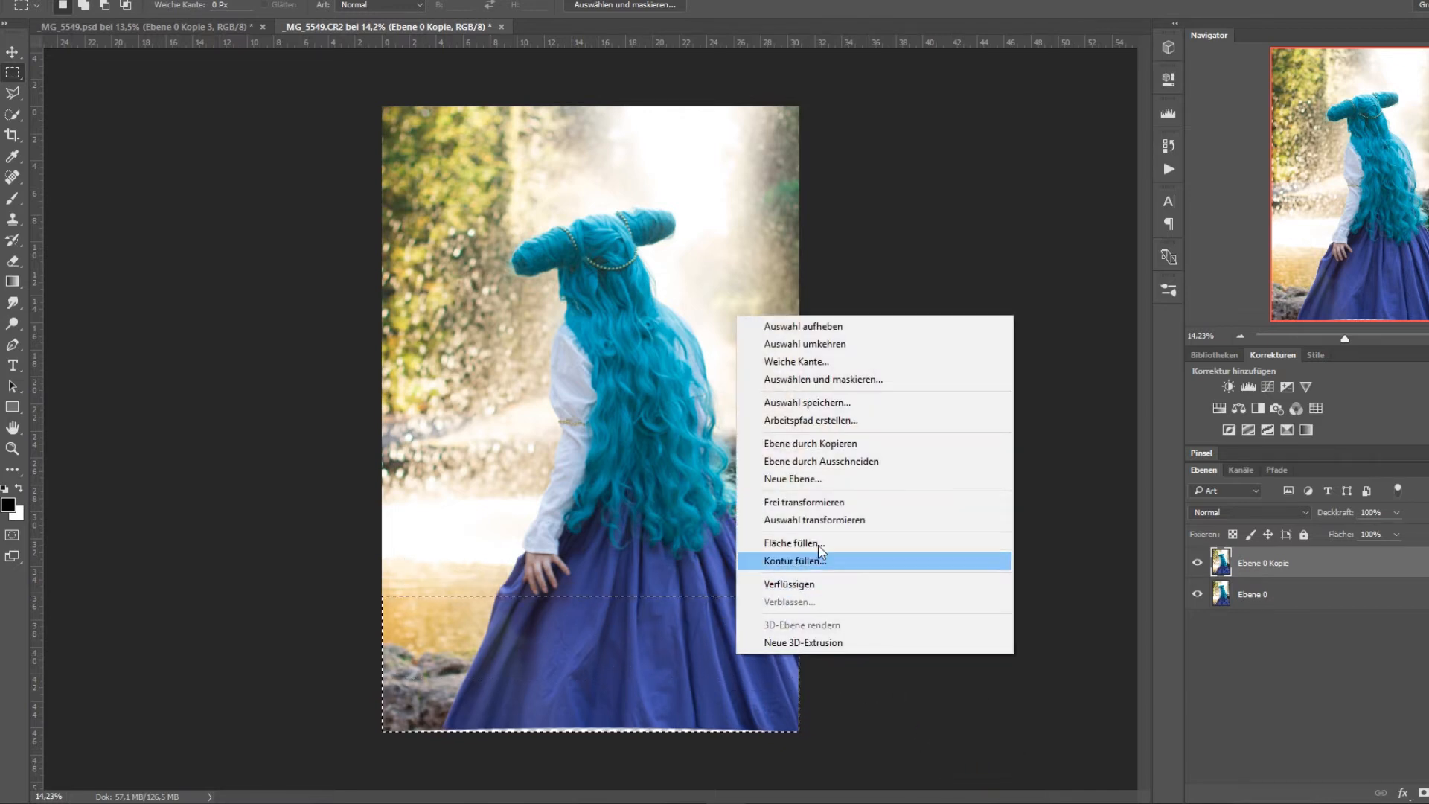
{"action": "left_click", "coordinate": [853, 502]}
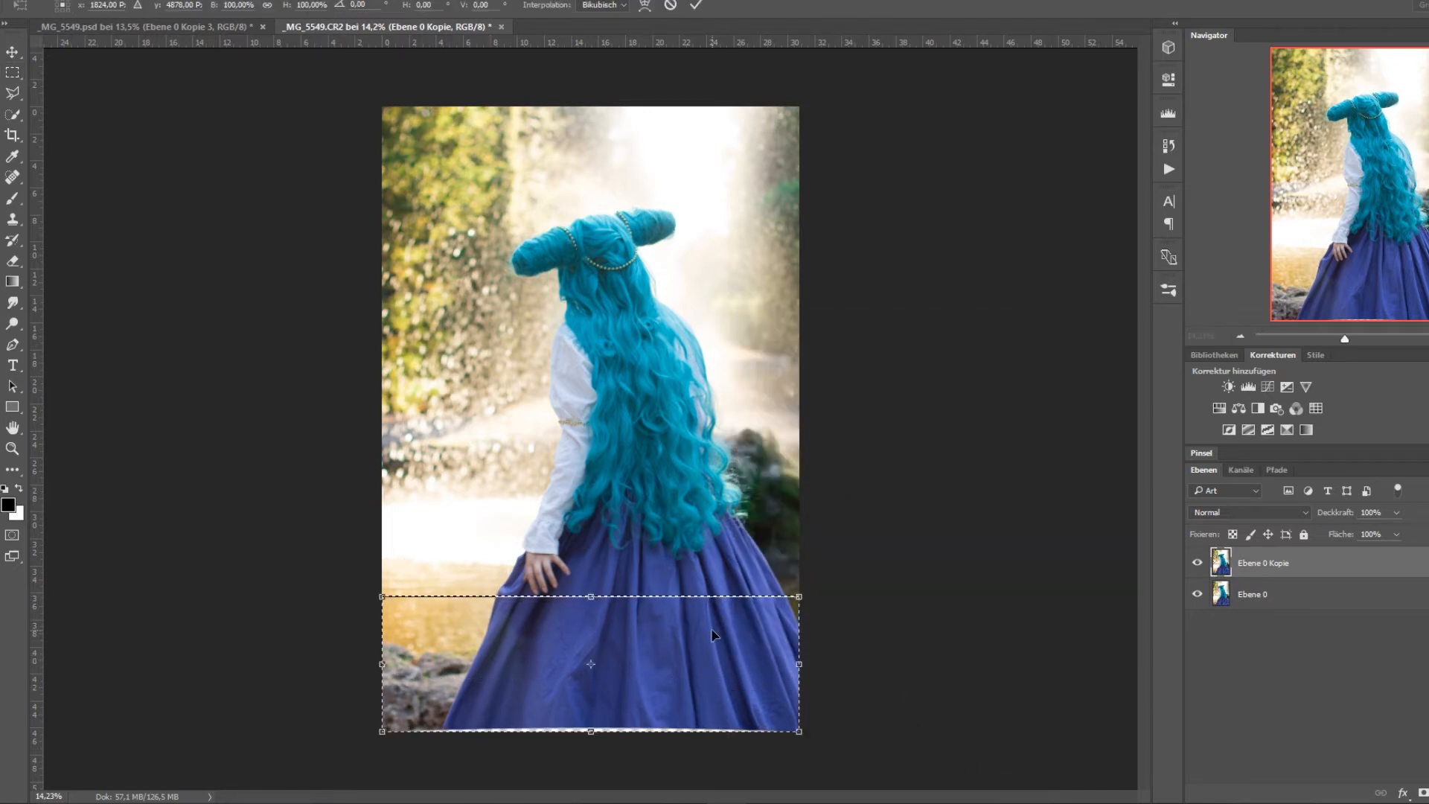
{"action": "right_click", "coordinate": [712, 361]}
{"action": "left_click", "coordinate": [789, 447]}
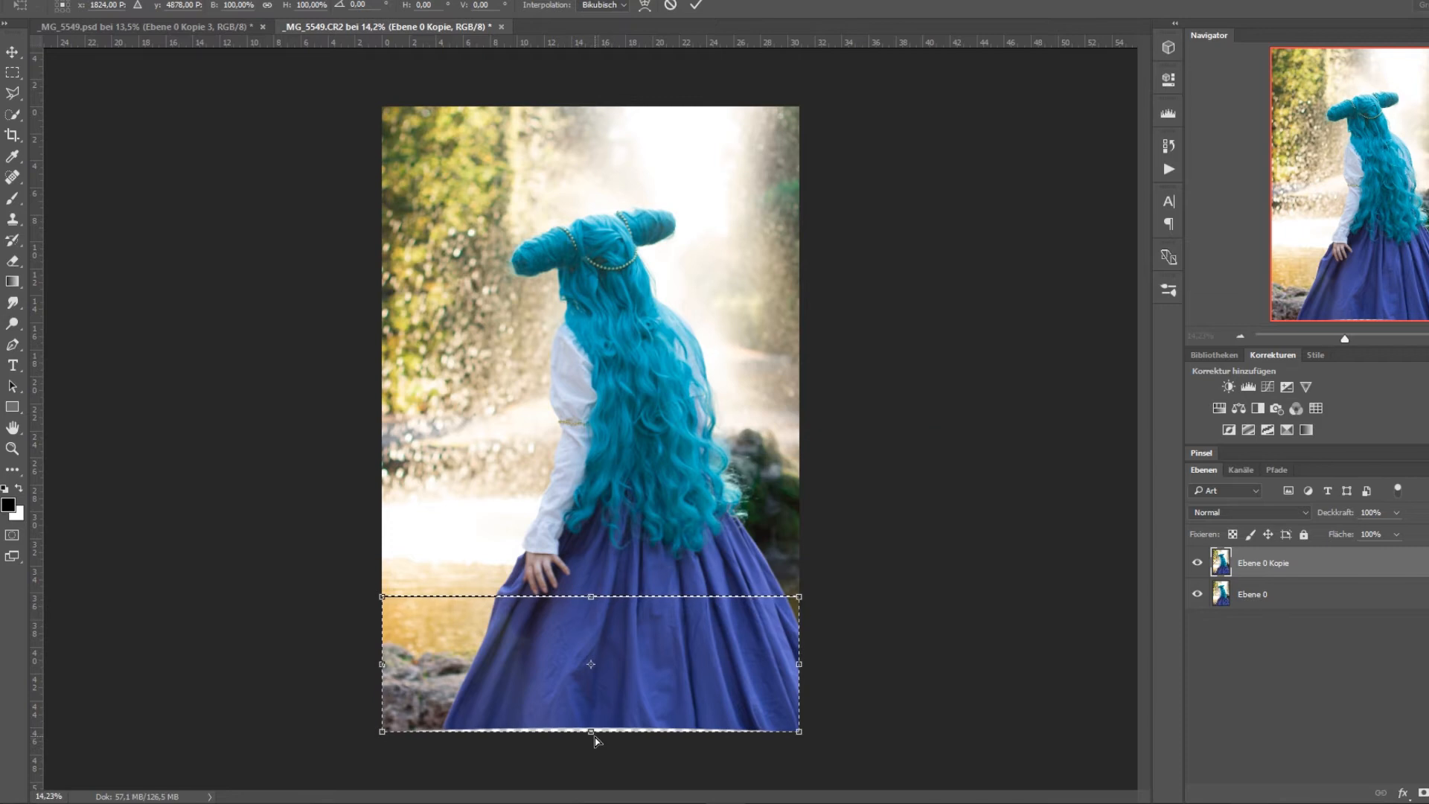
{"action": "left_click_drag", "start_coordinate": [595, 736], "coordinate": [594, 754]}
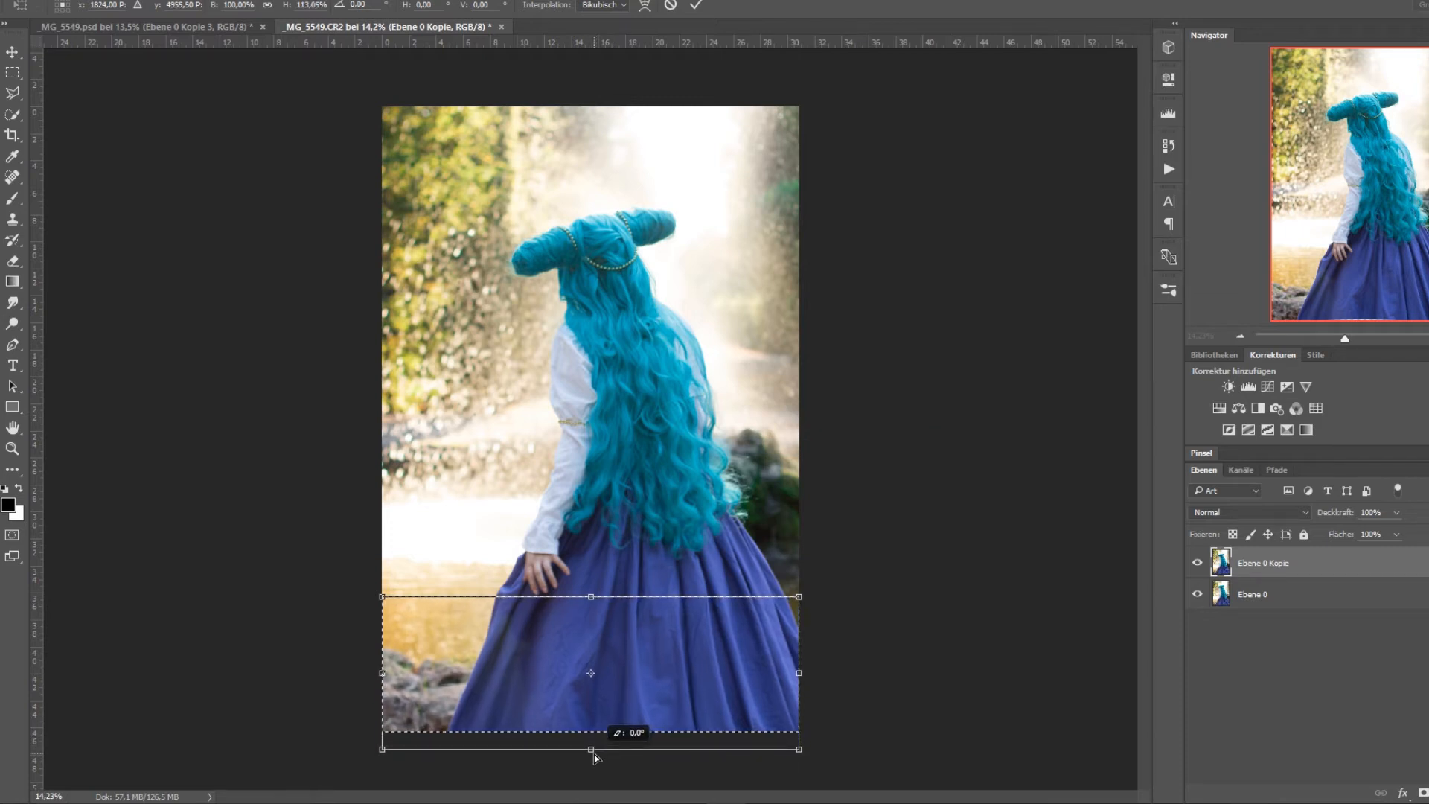
{"action": "key", "text": "Return"}
{"action": "left_click", "coordinate": [1244, 610]}
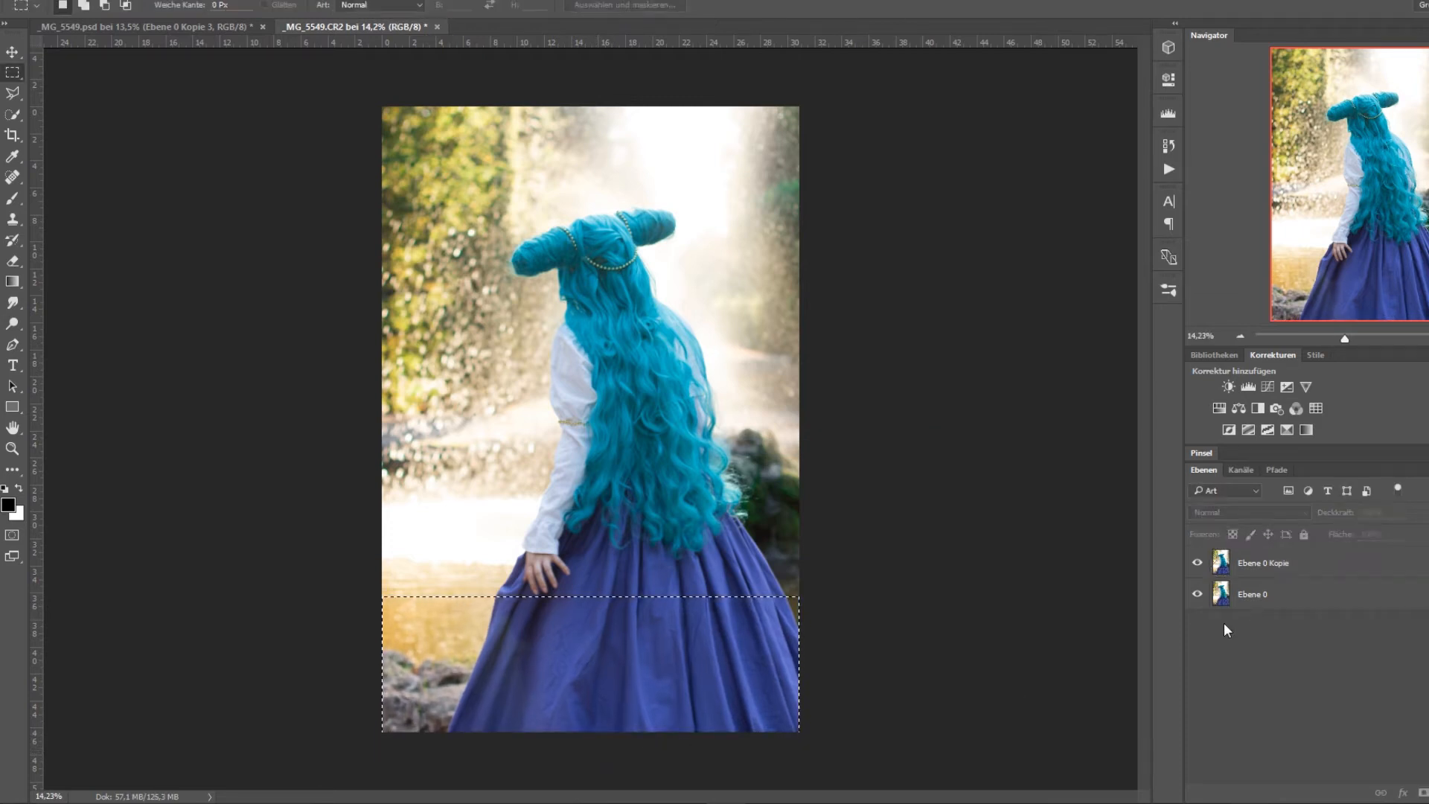
{"action": "left_click", "coordinate": [272, 2]}
{"action": "left_click", "coordinate": [273, 13]}
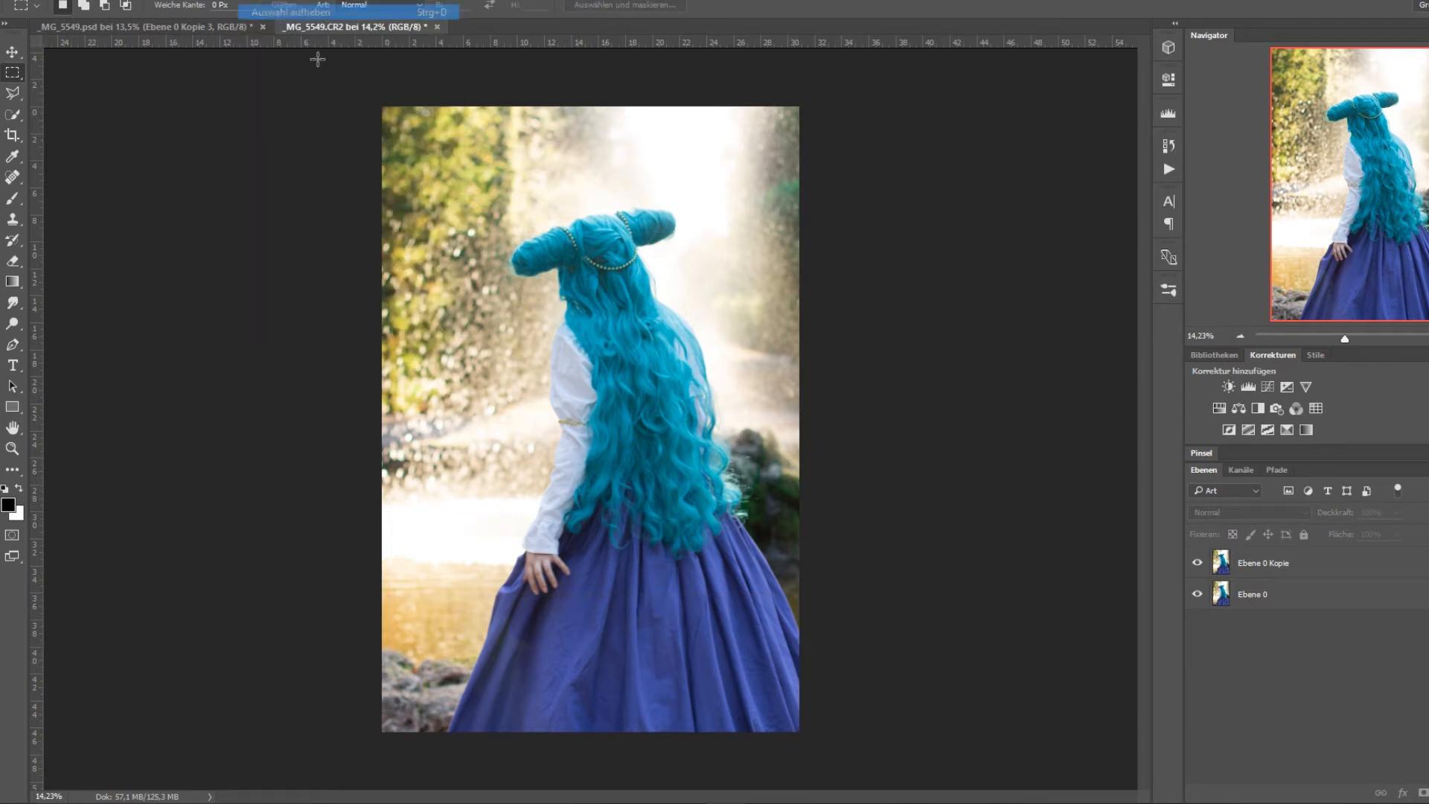
Compare the stretched edges with the original photo by repeatedly hiding and showing the layer Ebene 0 Kopie.
{"action": "left_click", "coordinate": [1195, 566]}
{"action": "left_click", "coordinate": [1195, 566]}
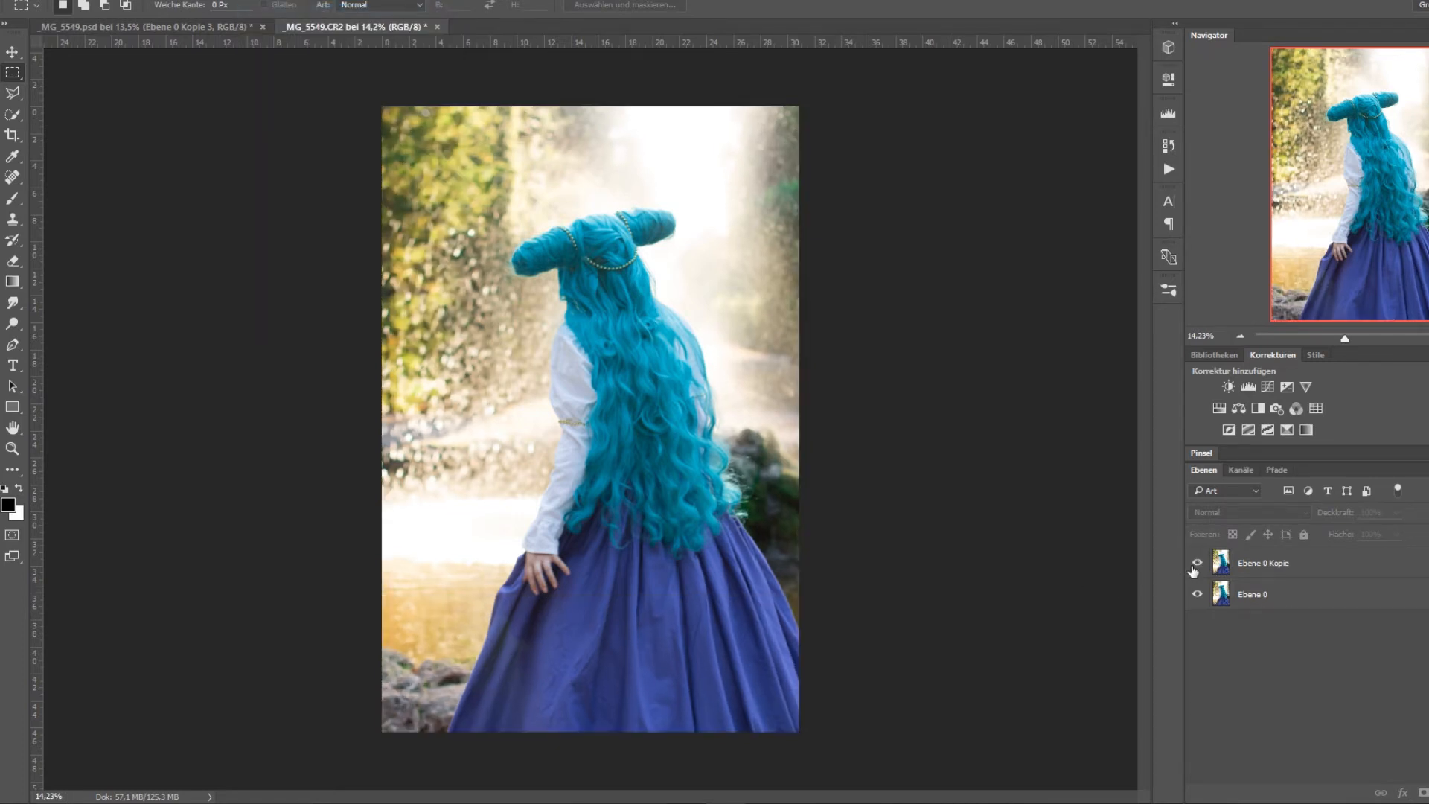
{"action": "left_click", "coordinate": [1195, 566]}
{"action": "left_click", "coordinate": [1195, 565]}
{"action": "left_click", "coordinate": [1195, 566]}
{"action": "left_click", "coordinate": [1195, 566]}
{"action": "left_click", "coordinate": [1195, 566]}
{"action": "left_click", "coordinate": [1195, 565]}
{"action": "left_click", "coordinate": [1196, 565]}
{"action": "left_click", "coordinate": [1195, 566]}
Close the document _MG_5549.CR2 and return to _MG_5549.psd.
{"action": "left_click", "coordinate": [1266, 566]}
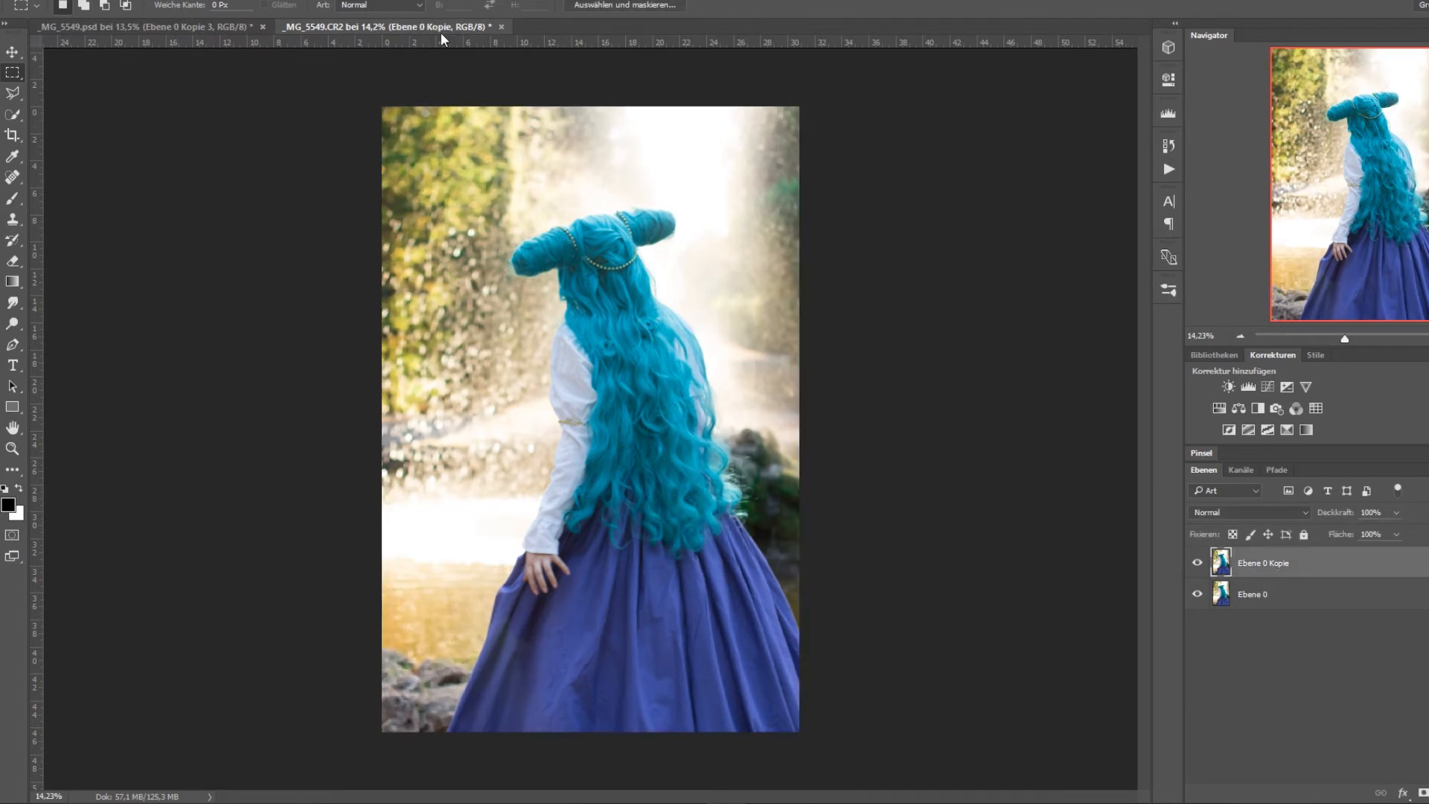
{"action": "left_click", "coordinate": [500, 27]}
{"action": "left_click", "coordinate": [765, 299]}
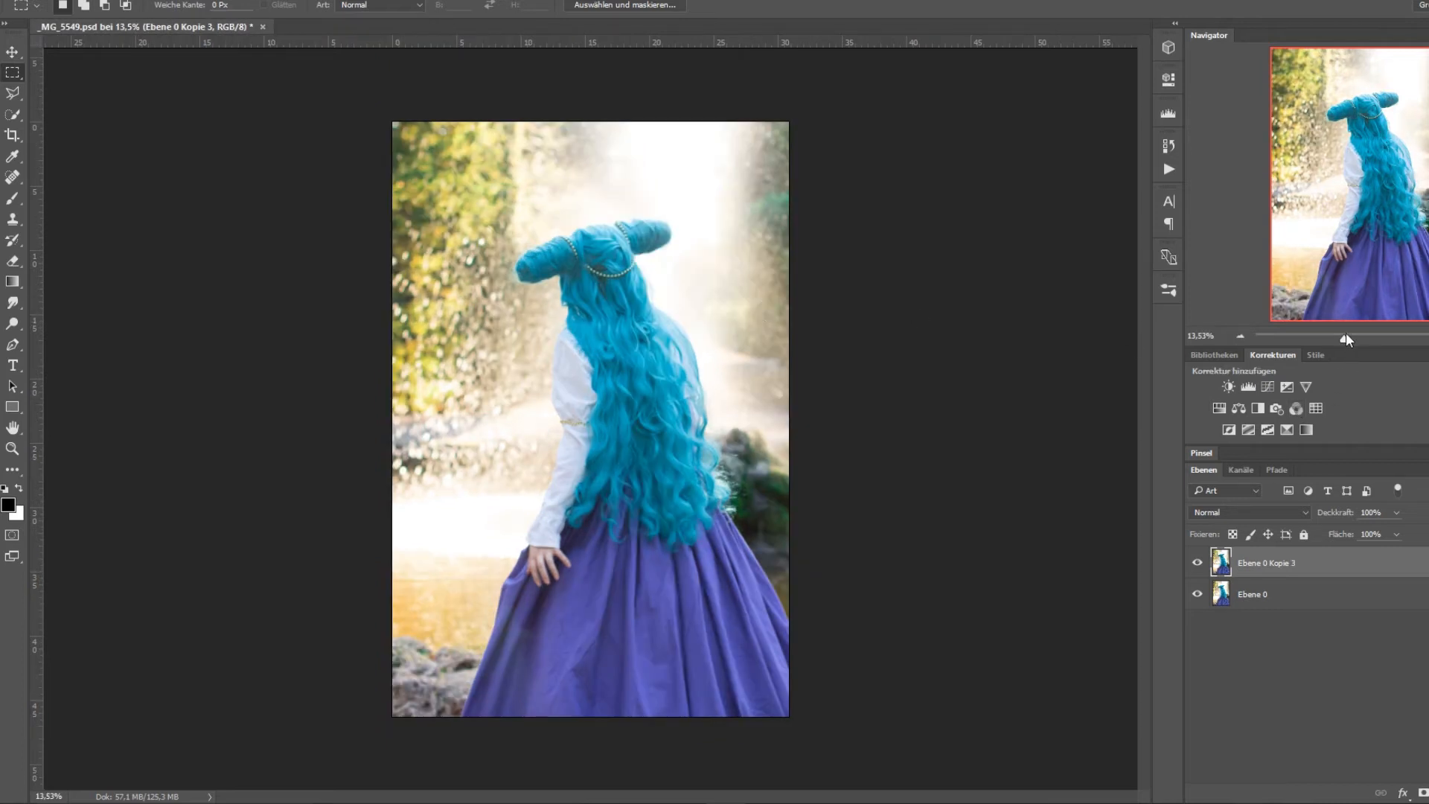
Examine the photo's filled edges up close by repeatedly hiding and showing the layer Ebene 0 Kopie 3.
{"action": "left_click_drag", "start_coordinate": [1344, 339], "coordinate": [1310, 302]}
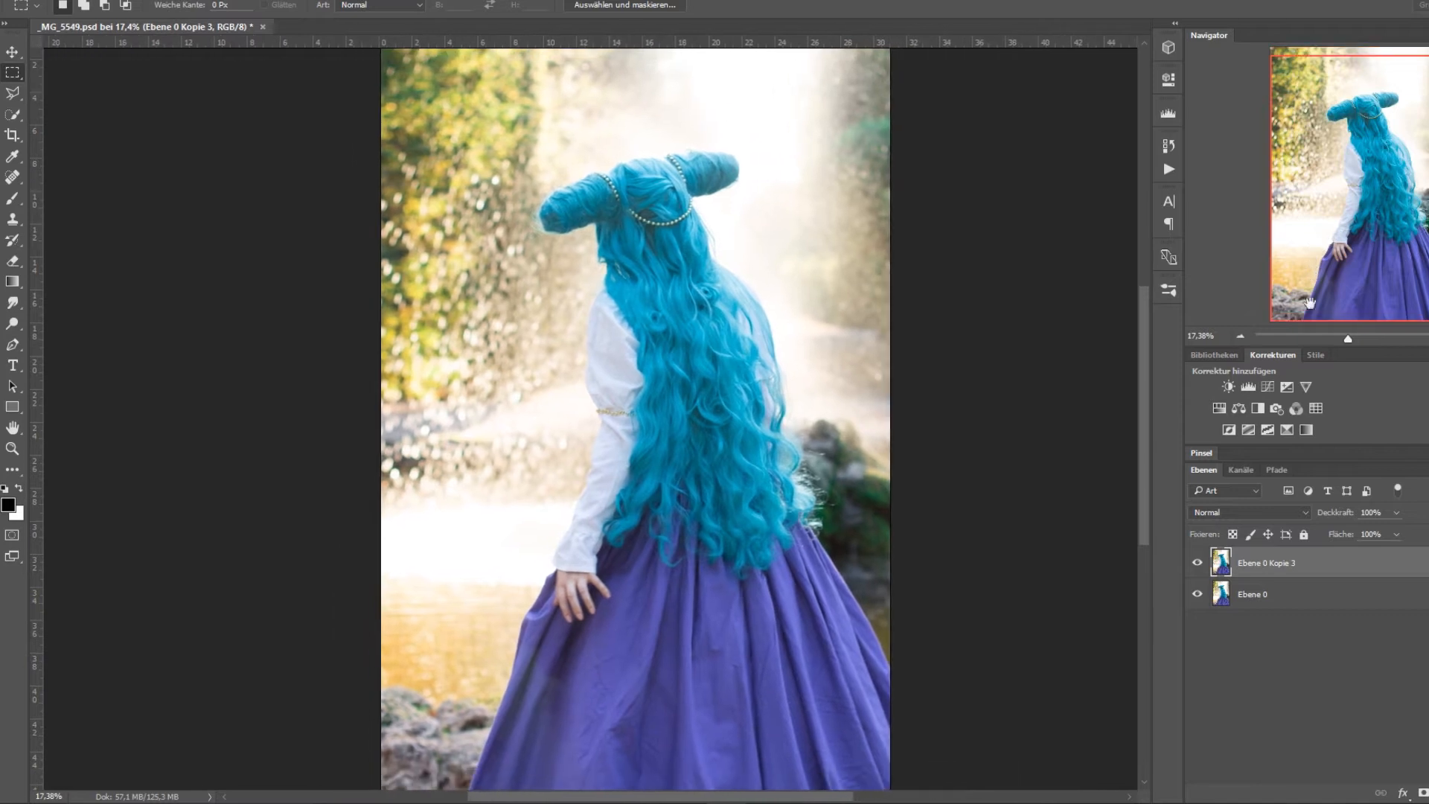
{"action": "left_click", "coordinate": [1197, 563]}
{"action": "left_click", "coordinate": [1197, 563]}
{"action": "left_click", "coordinate": [1197, 563]}
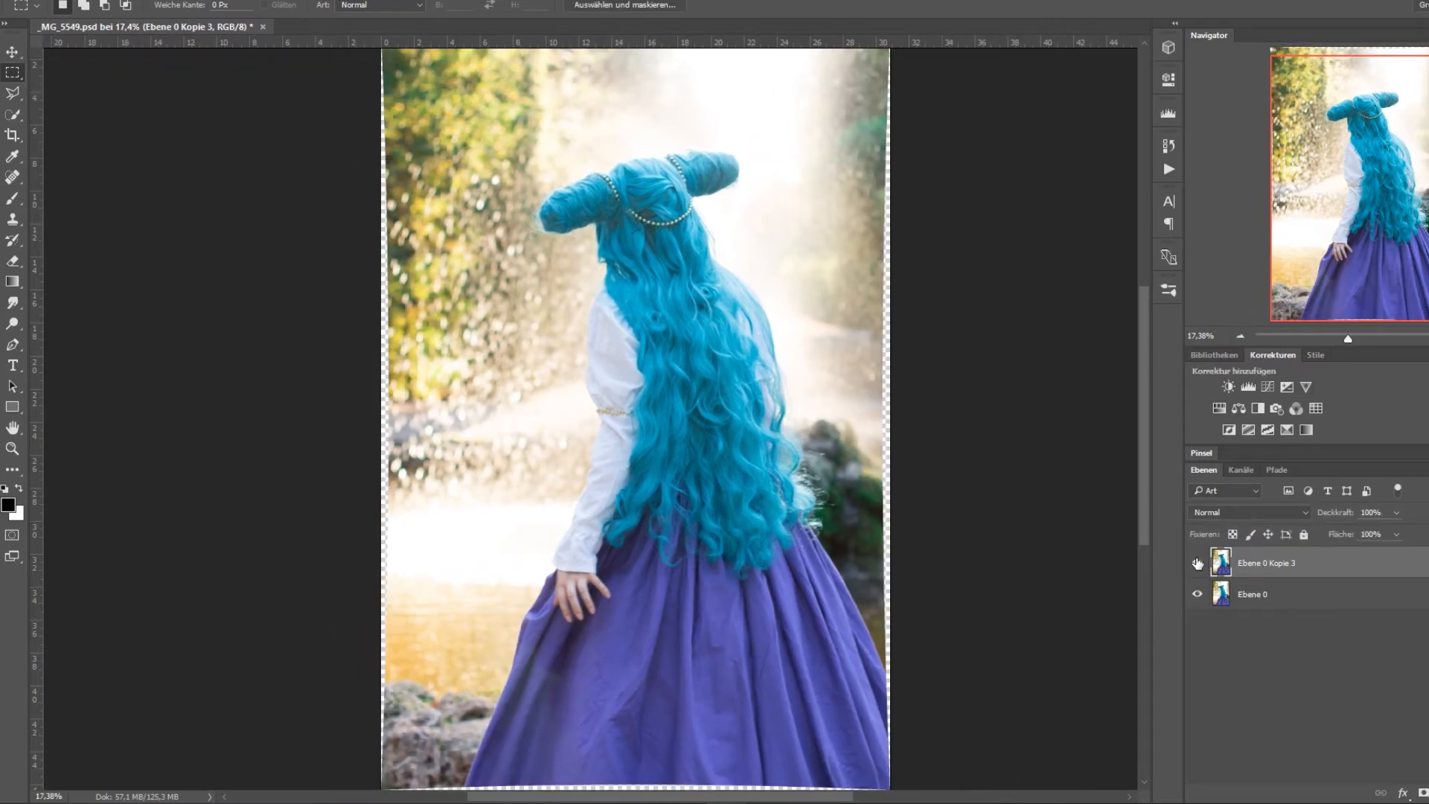
{"action": "left_click", "coordinate": [1197, 563]}
{"action": "left_click", "coordinate": [1197, 563]}
{"action": "left_click", "coordinate": [1196, 563]}
{"action": "left_click", "coordinate": [1197, 563]}
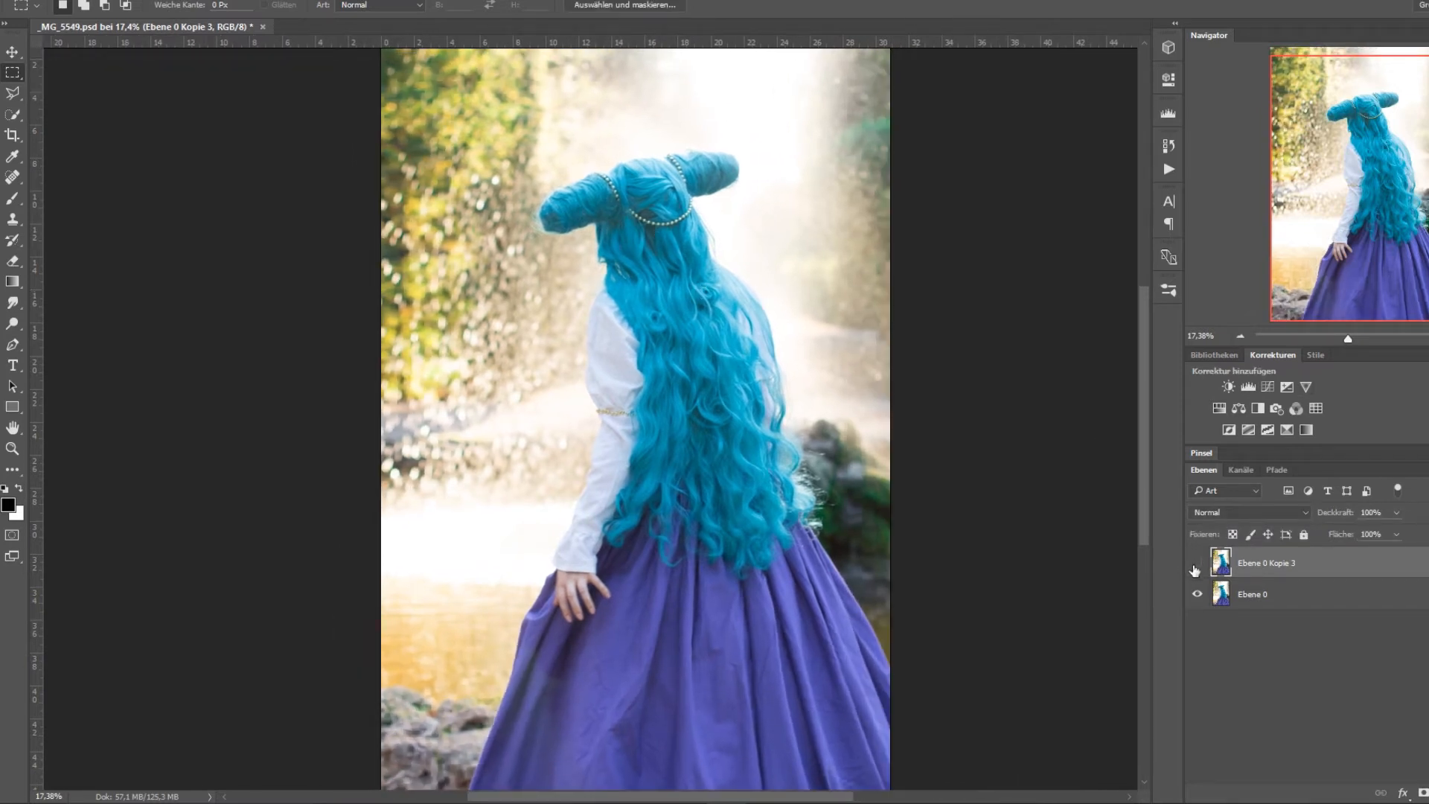
{"action": "left_click", "coordinate": [1221, 562], "text": "ctrl"}
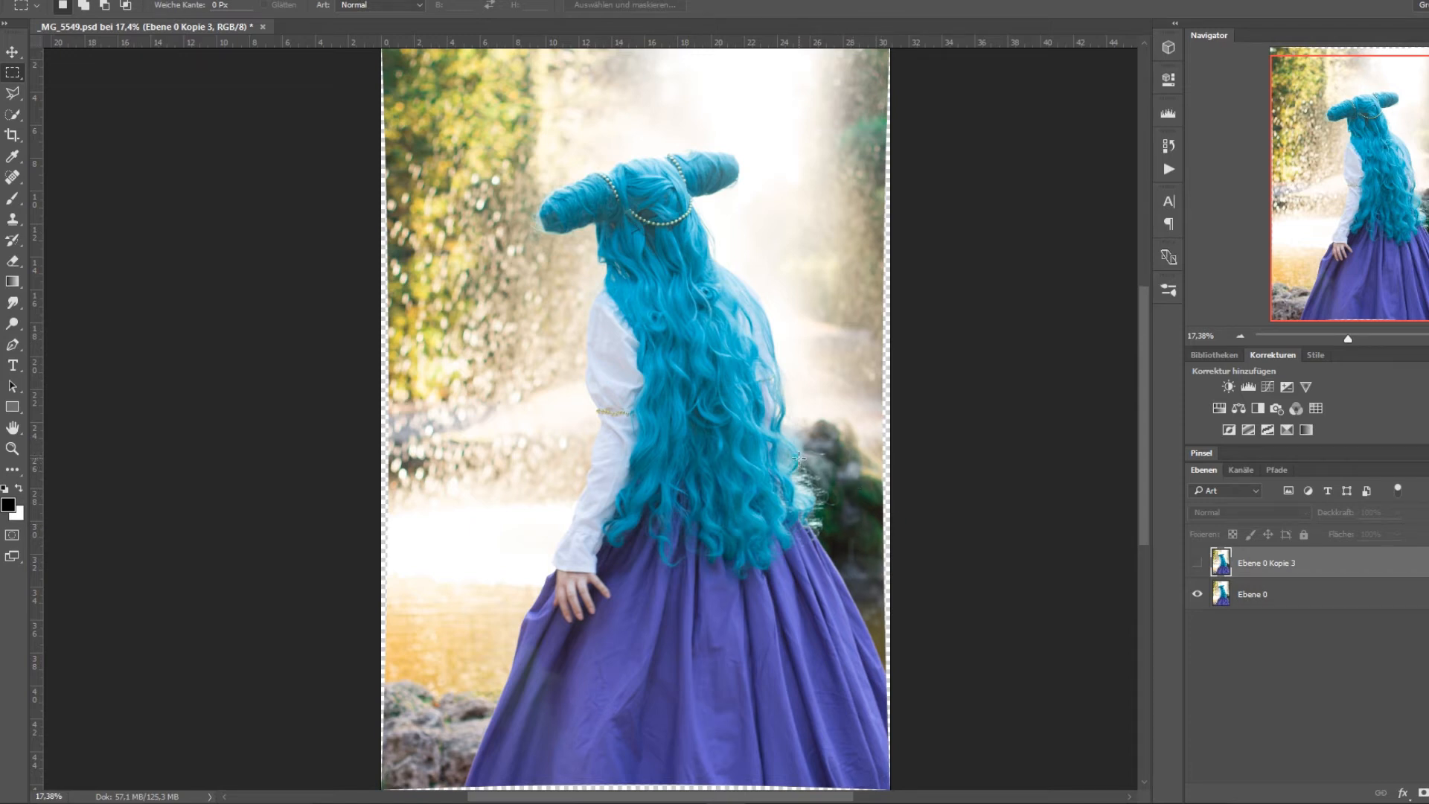
{"action": "left_click", "coordinate": [1196, 563]}
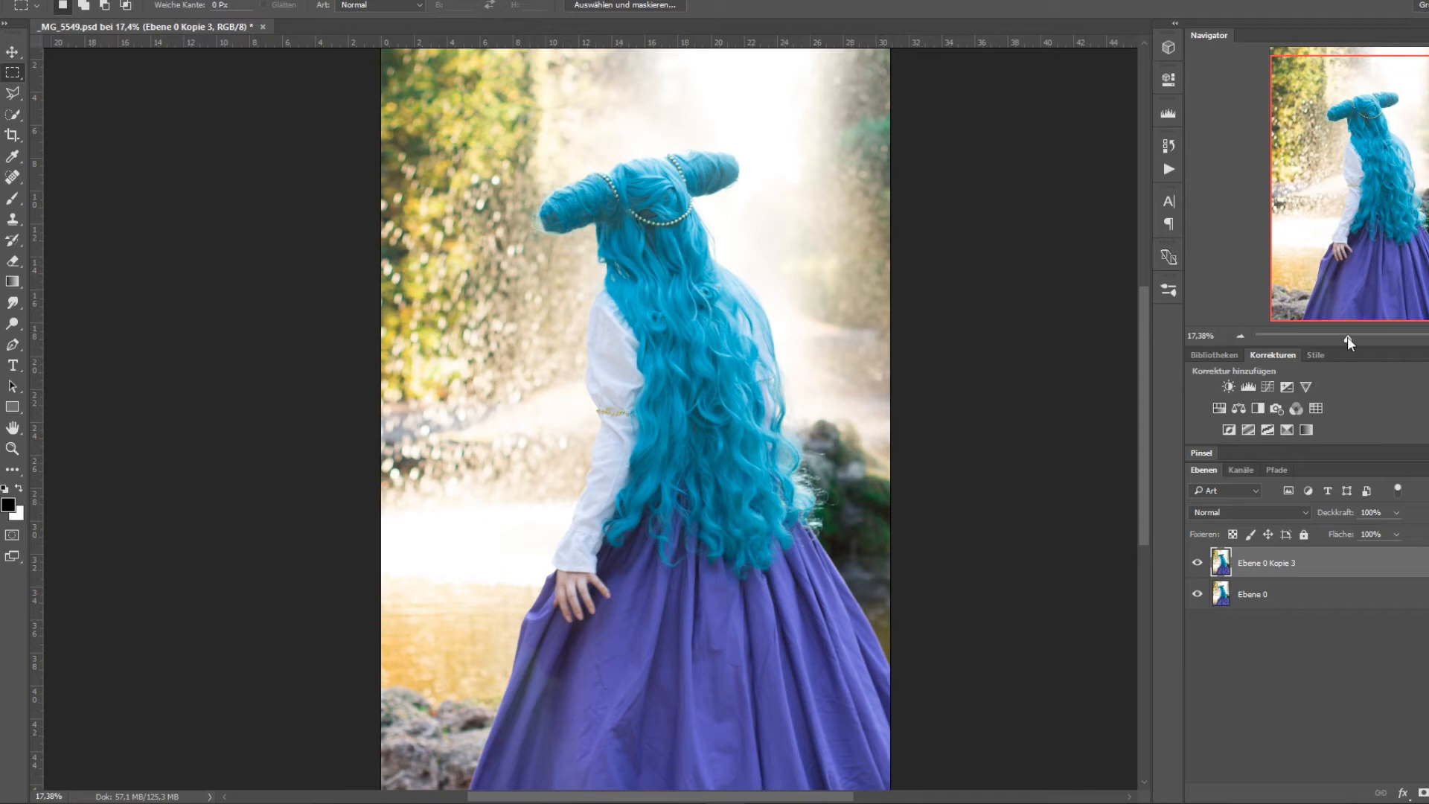
Open the Verflüssigen filter on layer Ebene 0 Kopie 3 and try the Bloat tool at size 573 on the woman's hair.
{"action": "left_click_drag", "start_coordinate": [1348, 342], "coordinate": [1347, 342]}
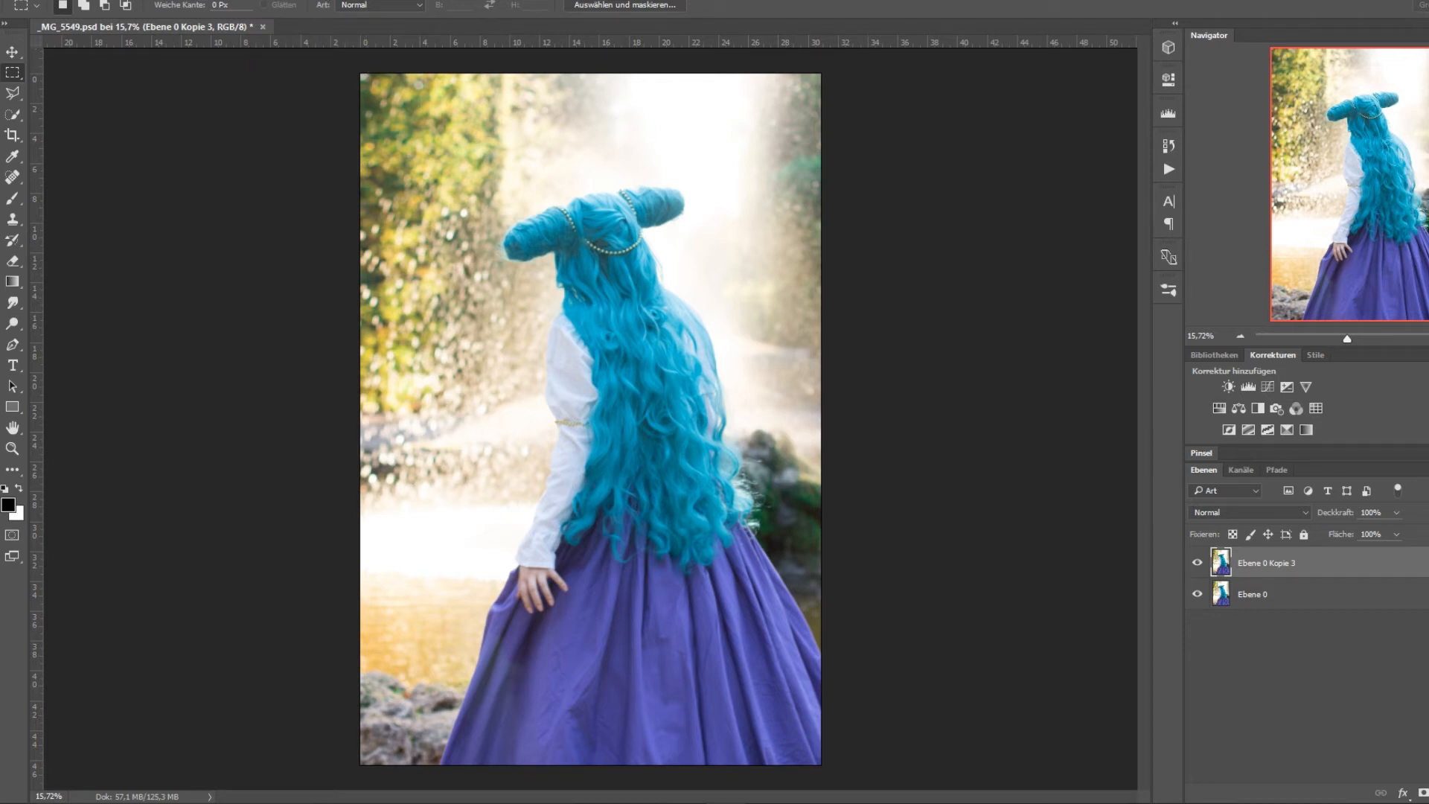
{"action": "left_click", "coordinate": [301, 0]}
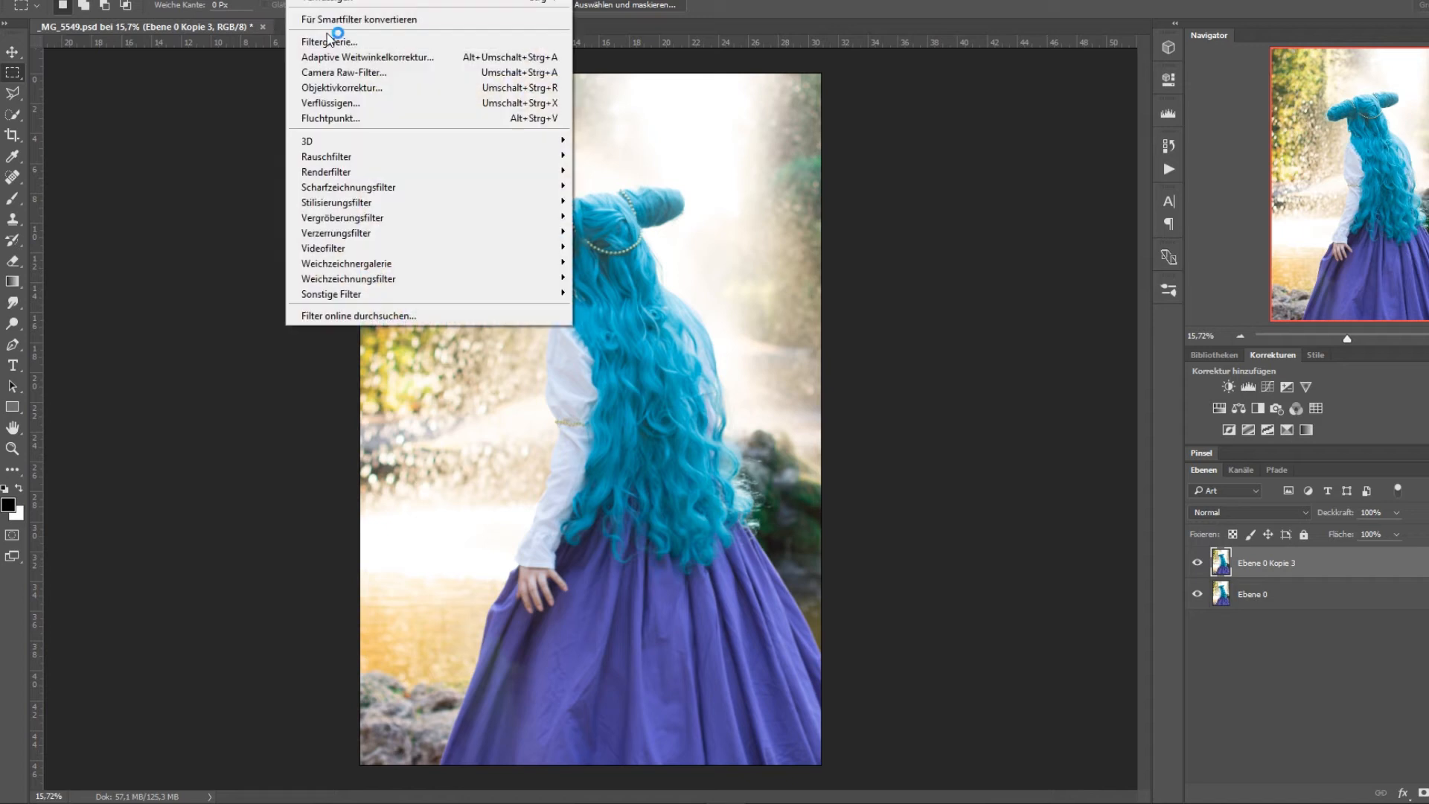
{"action": "left_click", "coordinate": [365, 104]}
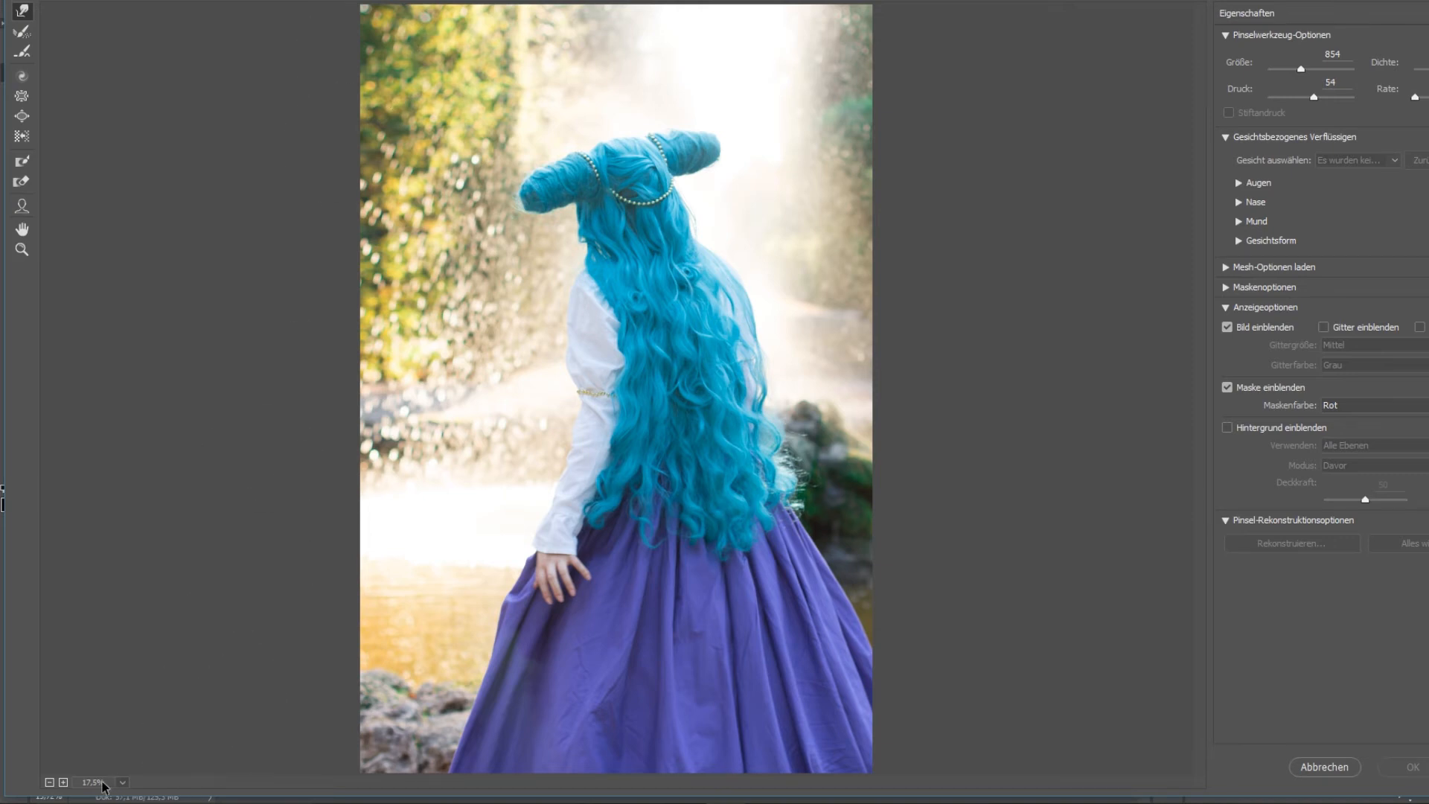
{"action": "left_click", "coordinate": [63, 782]}
{"action": "left_click", "coordinate": [63, 783]}
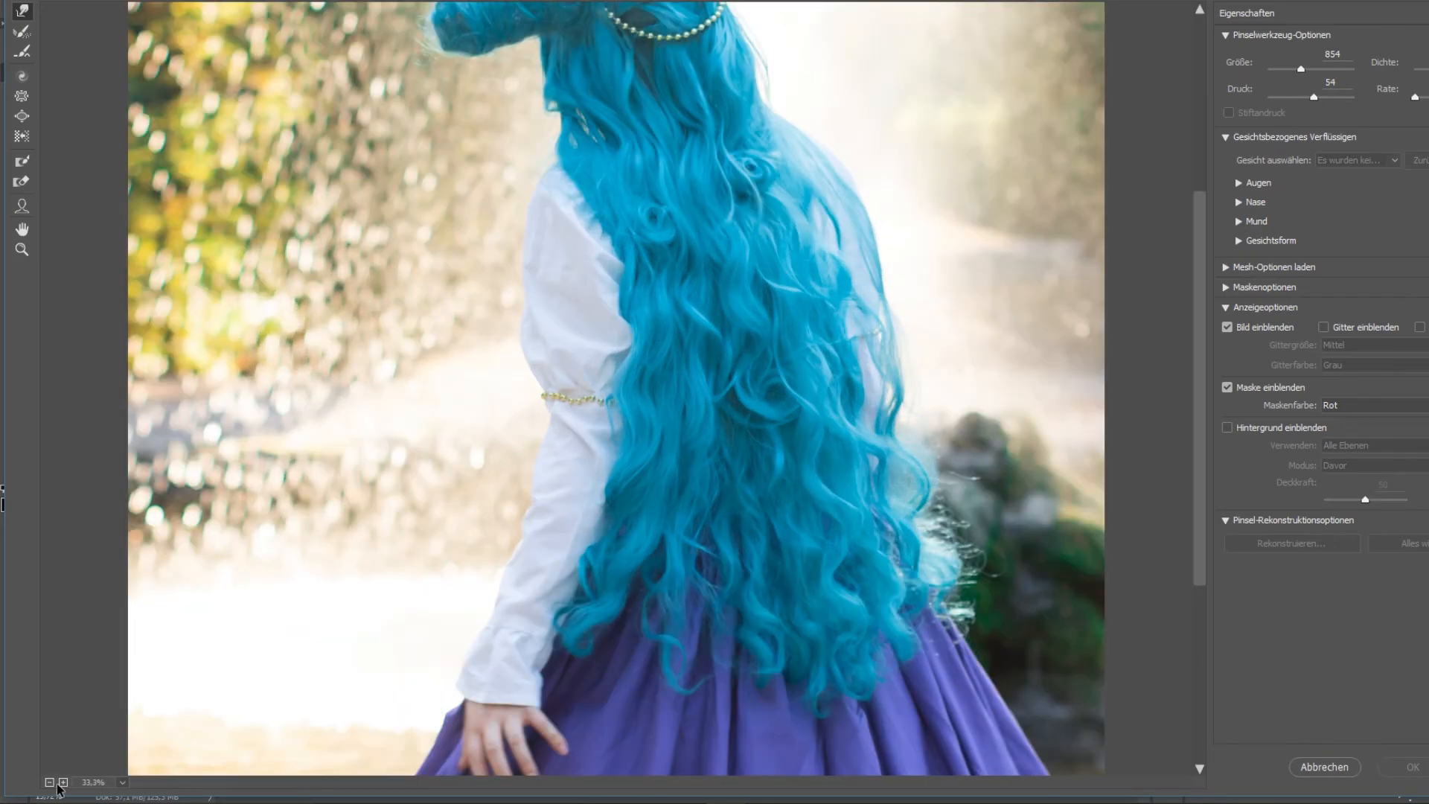
{"action": "left_click", "coordinate": [60, 784]}
{"action": "left_click", "coordinate": [50, 782]}
{"action": "left_click_drag", "start_coordinate": [1200, 335], "coordinate": [1191, 285]}
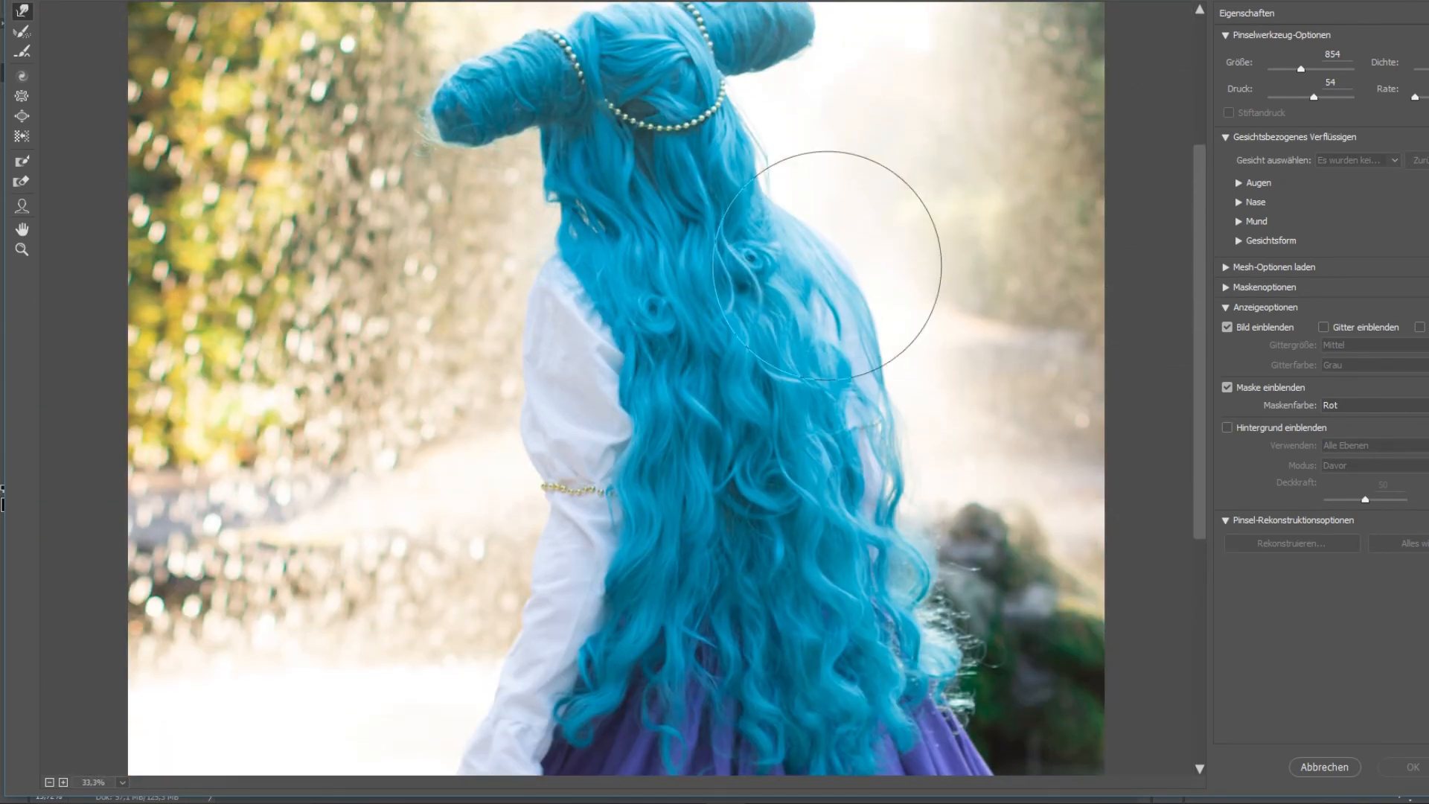
{"action": "left_click", "coordinate": [22, 116]}
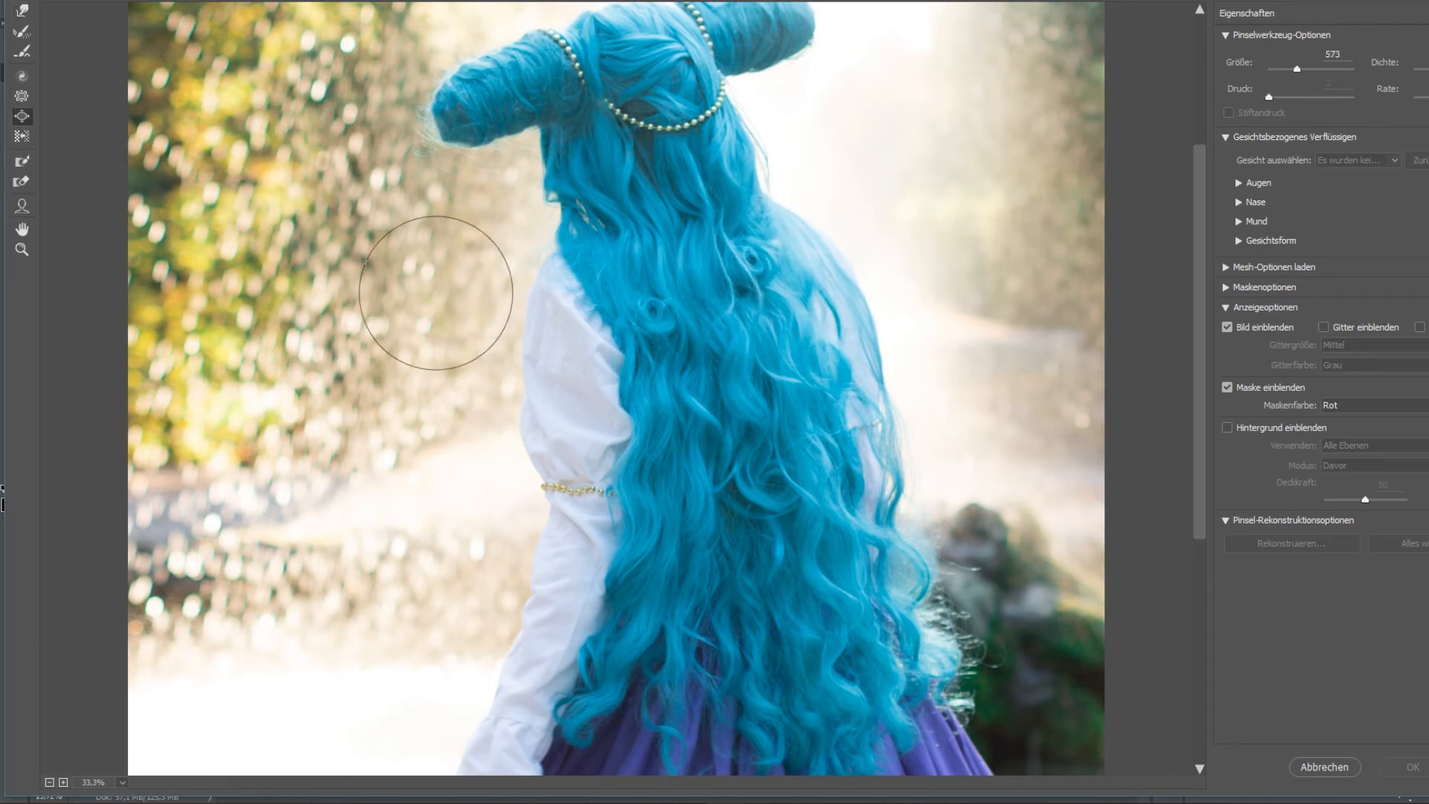
{"action": "scroll", "coordinate": [716, 189], "scroll_direction": "up", "scroll_amount": 1}
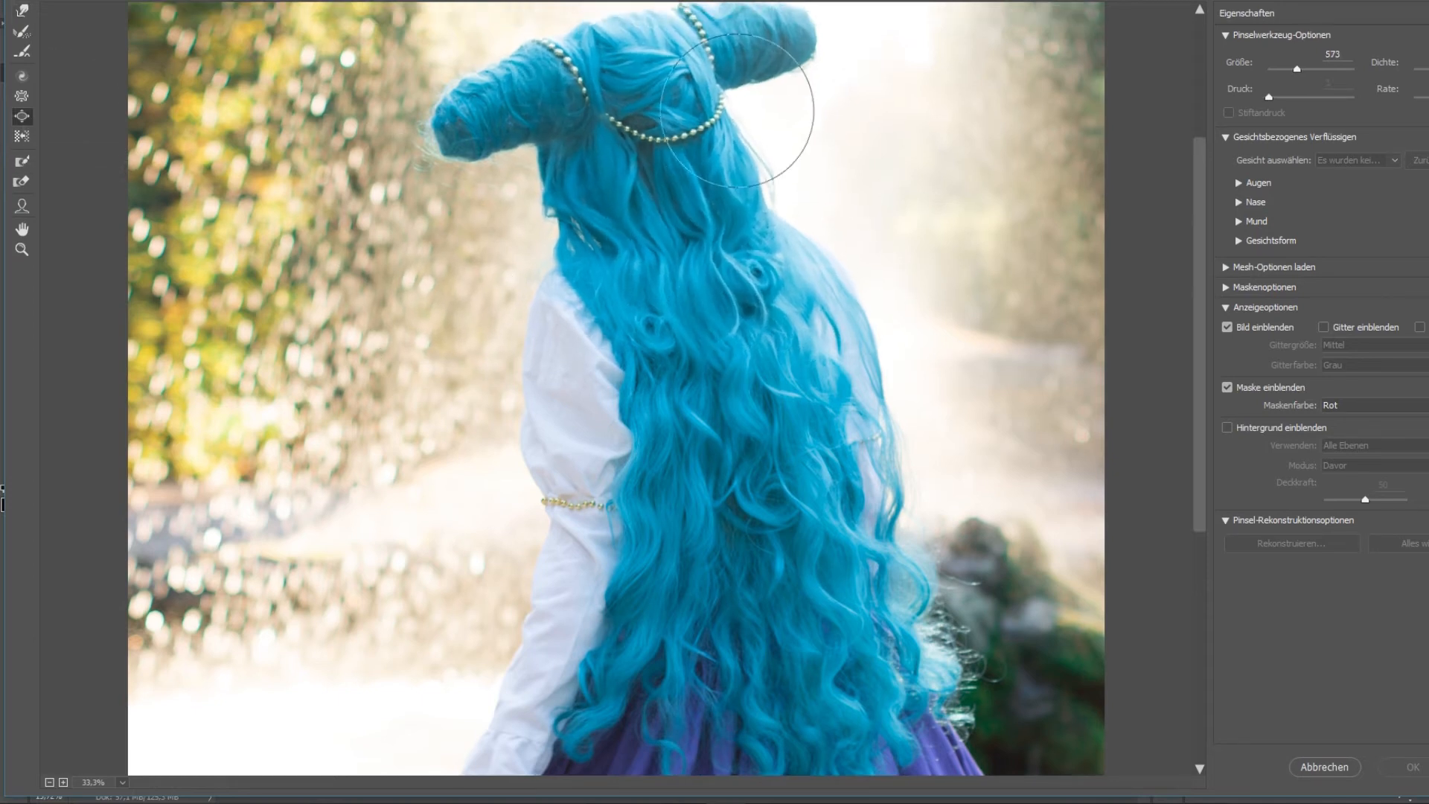
{"action": "left_click", "coordinate": [714, 290]}
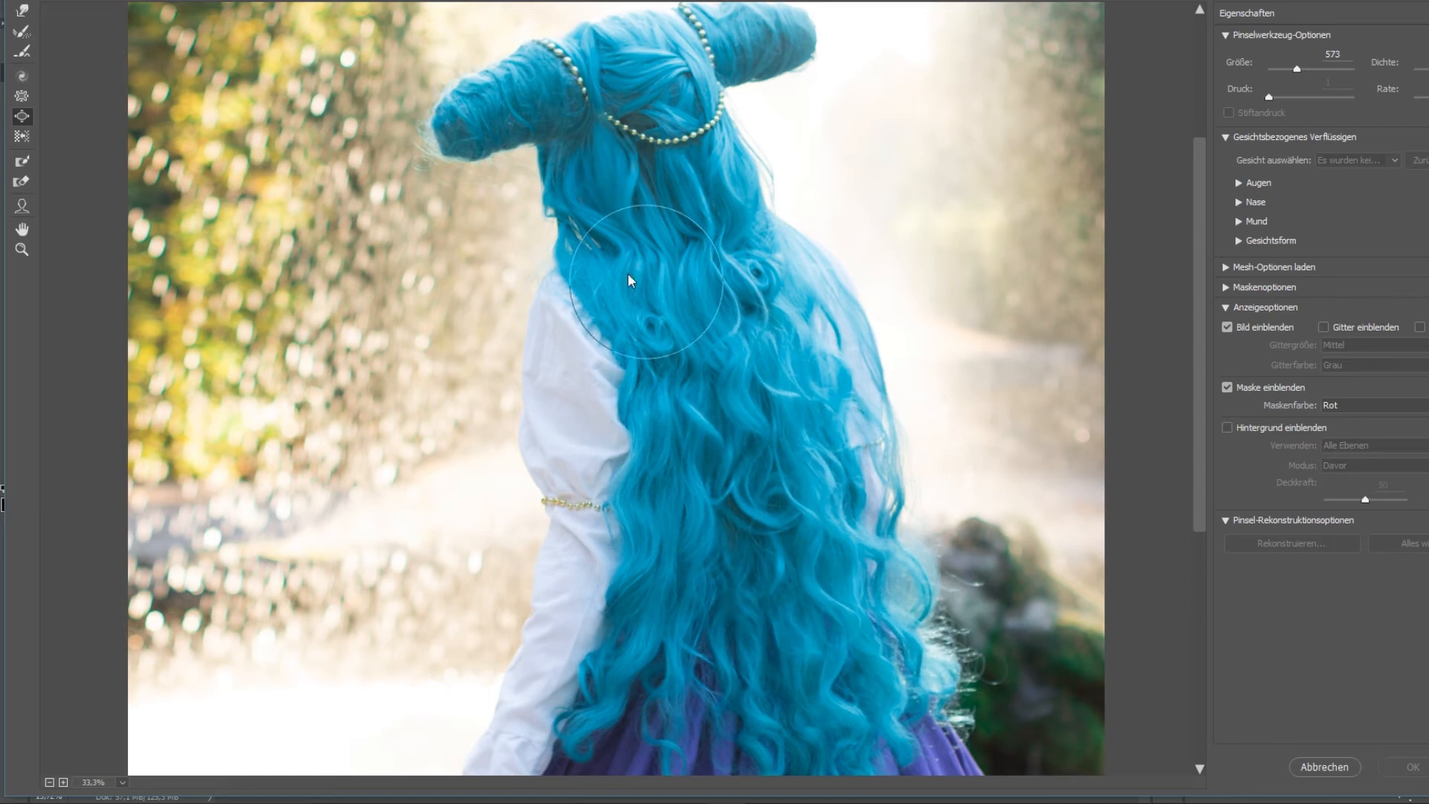
Try the Pucker tool with a greatly enlarged brush across the hair and dress.
{"action": "left_click", "coordinate": [22, 96]}
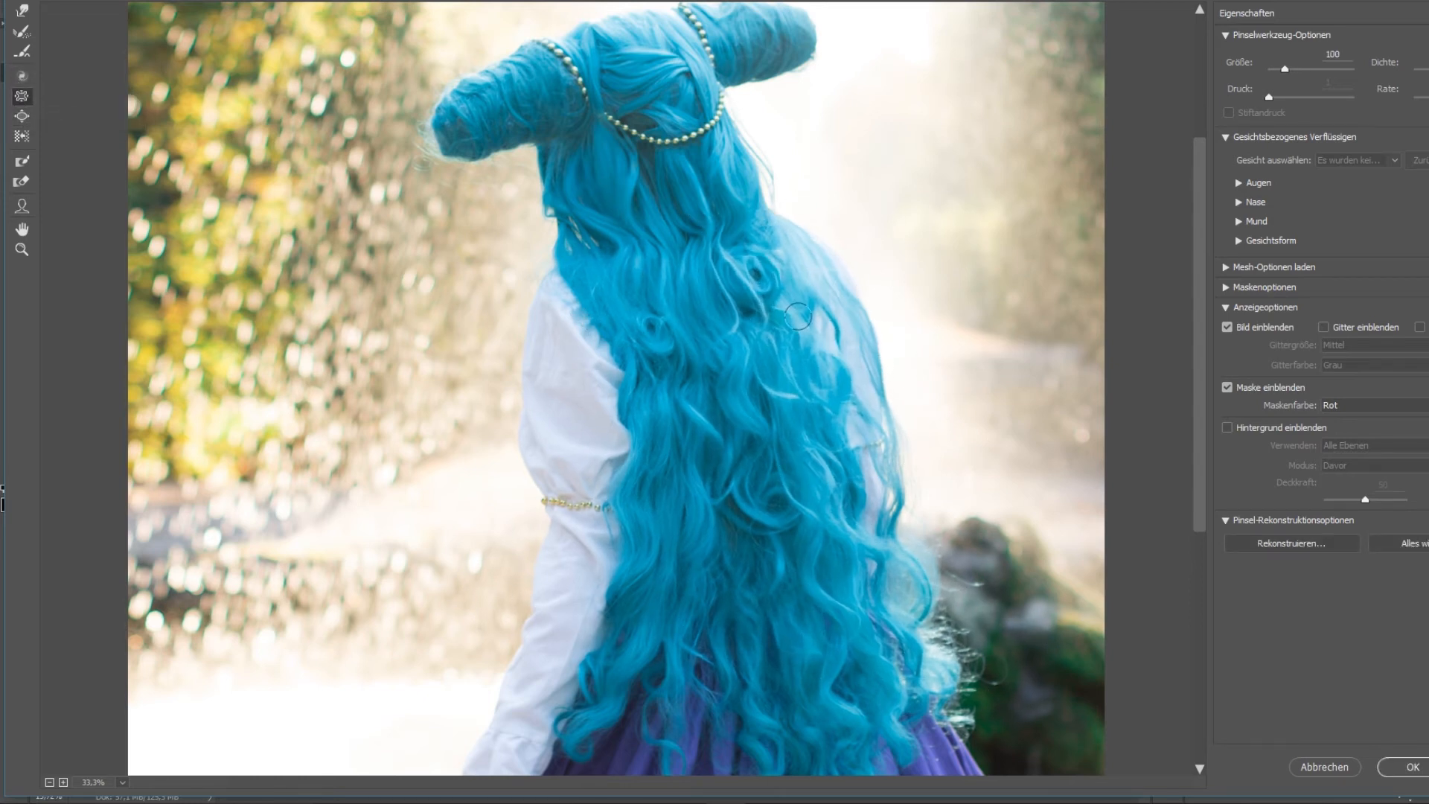
{"action": "left_click", "coordinate": [1340, 70]}
{"action": "mouse_move", "coordinate": [855, 235]}
{"action": "left_mouse_down"}
{"action": "mouse_move", "coordinate": [715, 290]}
{"action": "mouse_move", "coordinate": [705, 354]}
{"action": "mouse_move", "coordinate": [490, 416]}
{"action": "mouse_move", "coordinate": [323, 435]}
{"action": "mouse_move", "coordinate": [446, 742]}
{"action": "left_mouse_up"}
{"action": "scroll", "coordinate": [521, 640], "scroll_direction": "down", "scroll_amount": 6}
{"action": "left_click_drag", "start_coordinate": [640, 477], "coordinate": [699, 420]}
Try the Twirl tool at size 10049 and pressure 100 across the figure, and discard the Verflüssigen changes.
{"action": "left_click", "coordinate": [21, 116]}
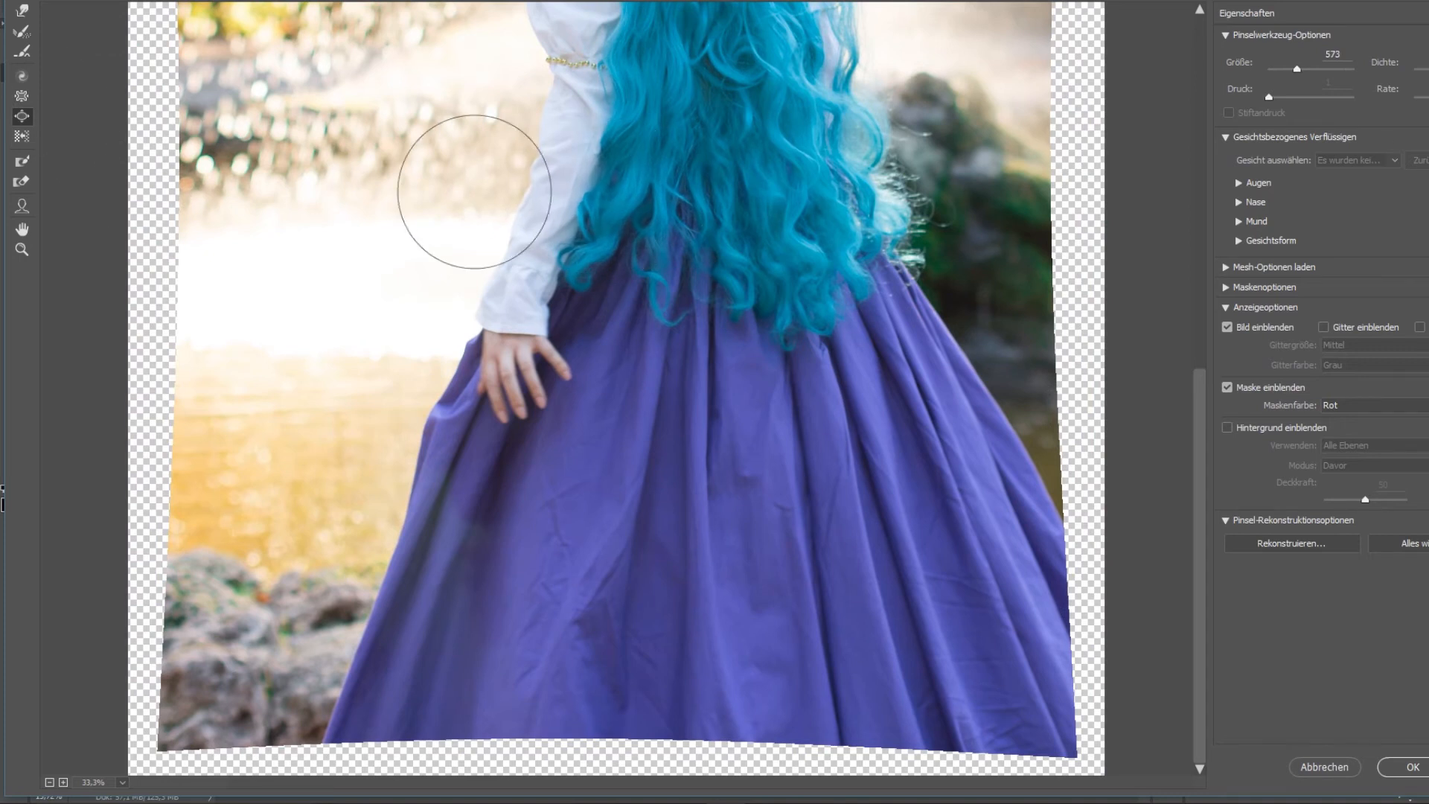
{"action": "left_click", "coordinate": [21, 75]}
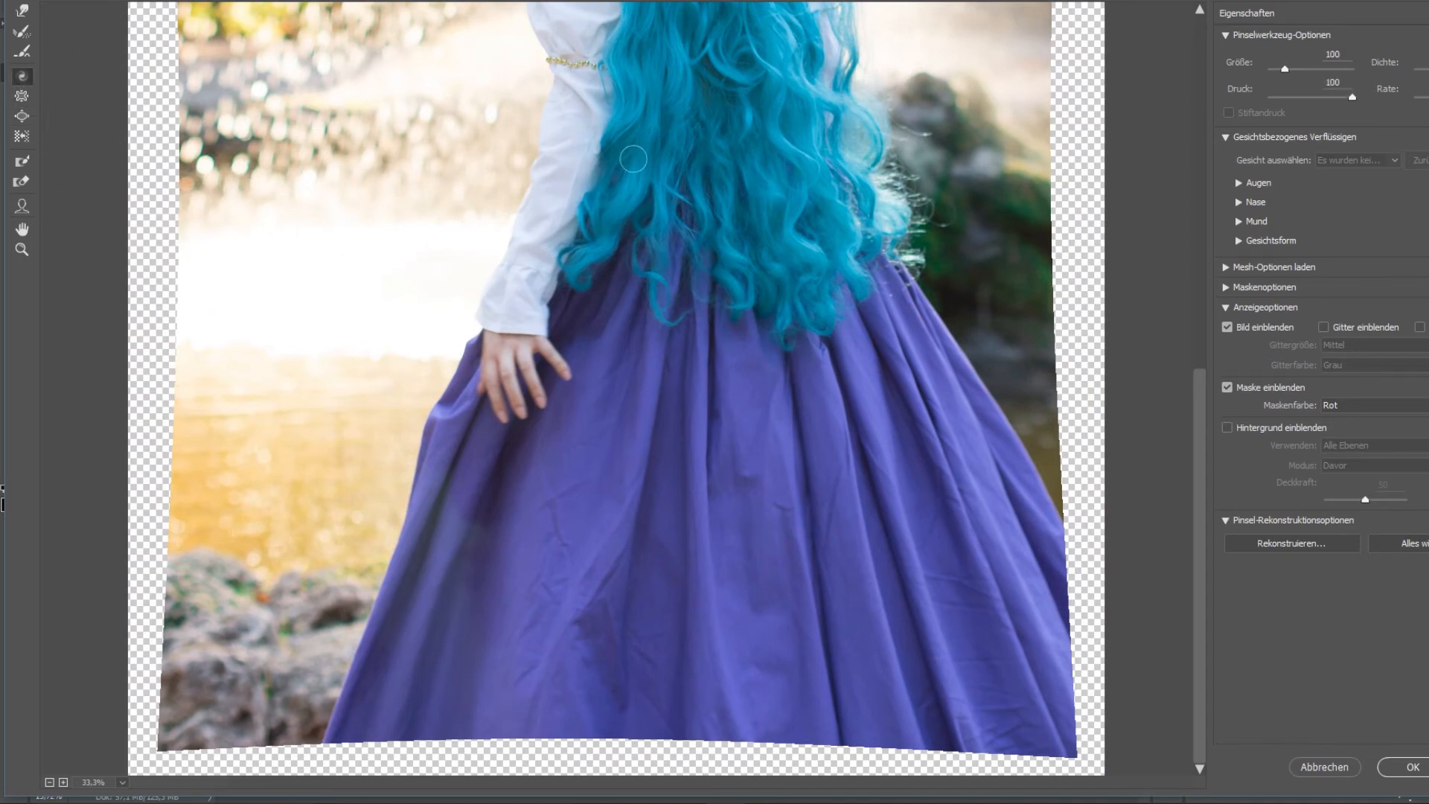
{"action": "left_click", "coordinate": [1341, 69]}
{"action": "mouse_move", "coordinate": [699, 135]}
{"action": "left_mouse_down"}
{"action": "mouse_move", "coordinate": [410, 119]}
{"action": "mouse_move", "coordinate": [915, 543]}
{"action": "mouse_move", "coordinate": [1047, 166]}
{"action": "mouse_move", "coordinate": [1047, 71]}
{"action": "mouse_move", "coordinate": [1021, 214]}
{"action": "left_mouse_up"}
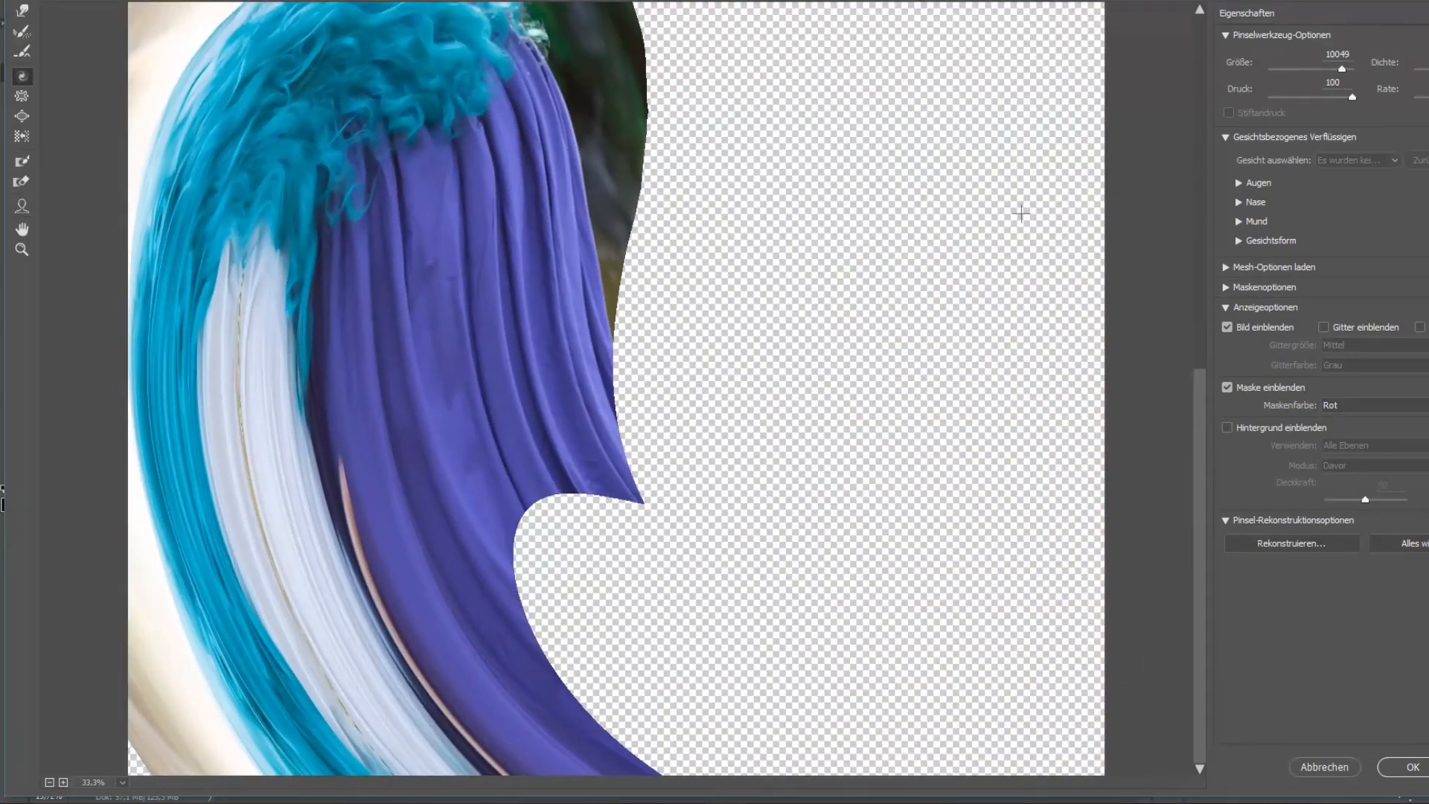
{"action": "left_click", "coordinate": [1332, 766]}
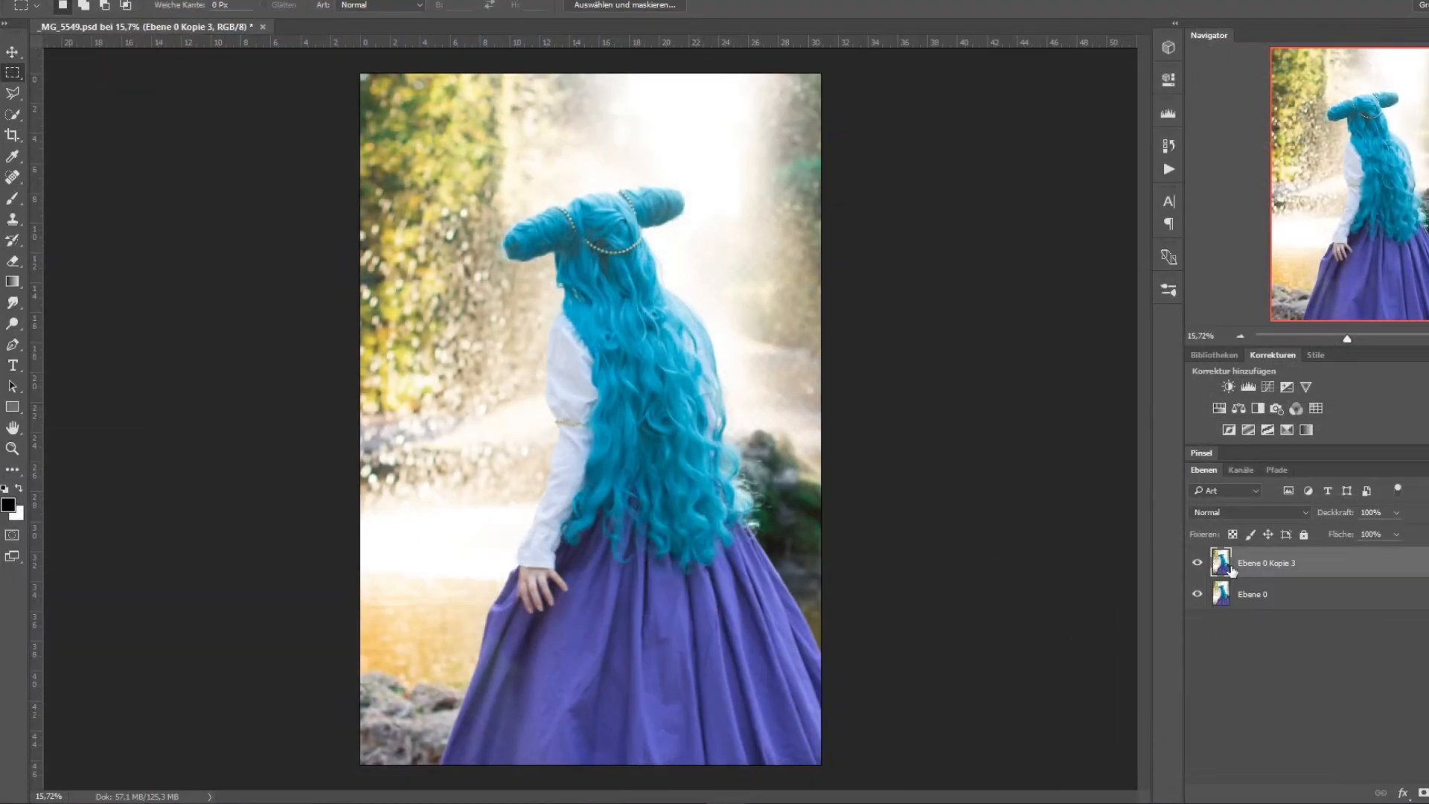
Duplicate the layer Ebene 0 Kopie 3.
{"action": "right_click", "coordinate": [1232, 570]}
{"action": "left_click", "coordinate": [1334, 155]}
{"action": "key", "text": "Return"}
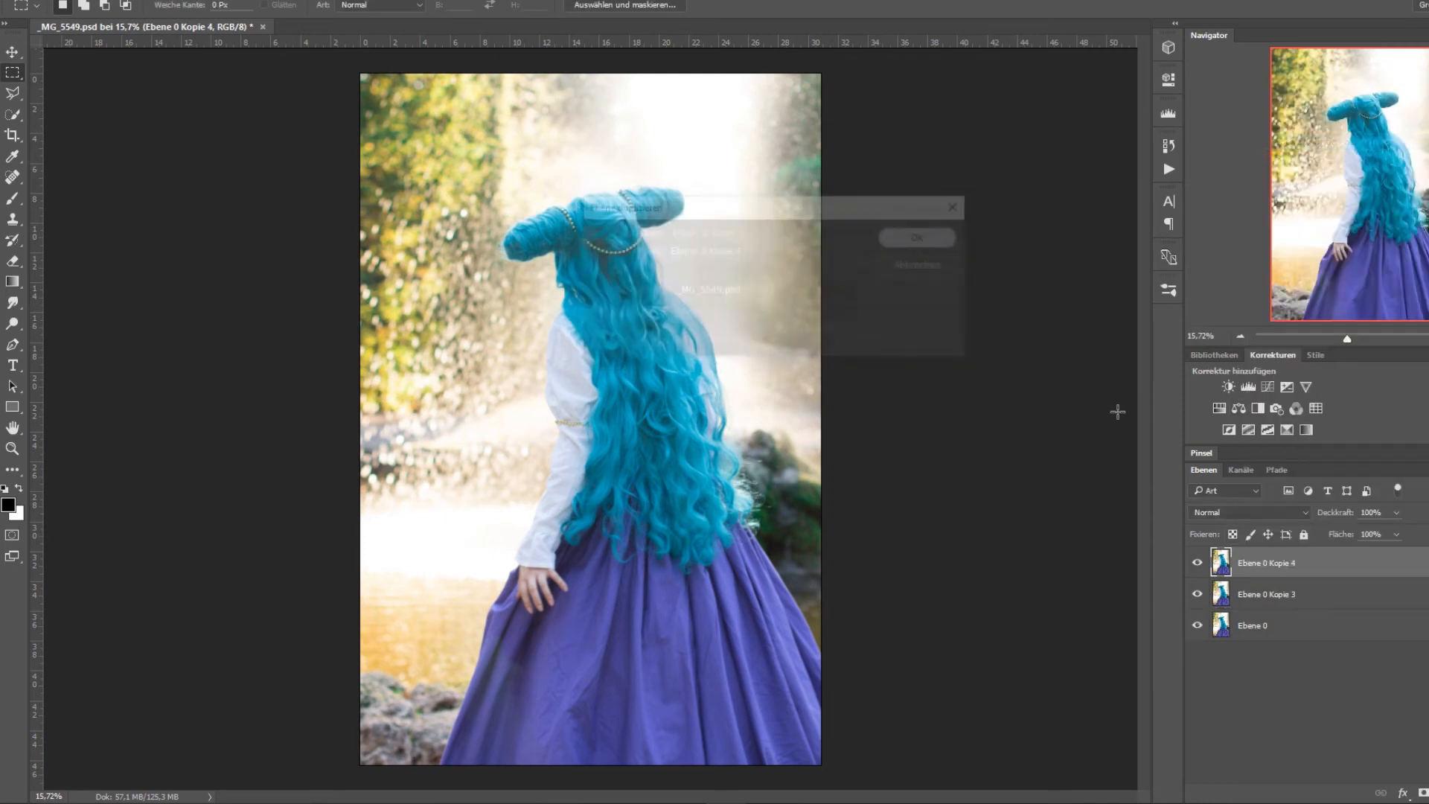
Reshape the sleeve and give the hair more volume on Ebene 0 Kopie 4 with Verflüssigen's Forward Warp tool, size 480 and pressure 54.
{"action": "left_click", "coordinate": [311, 3]}
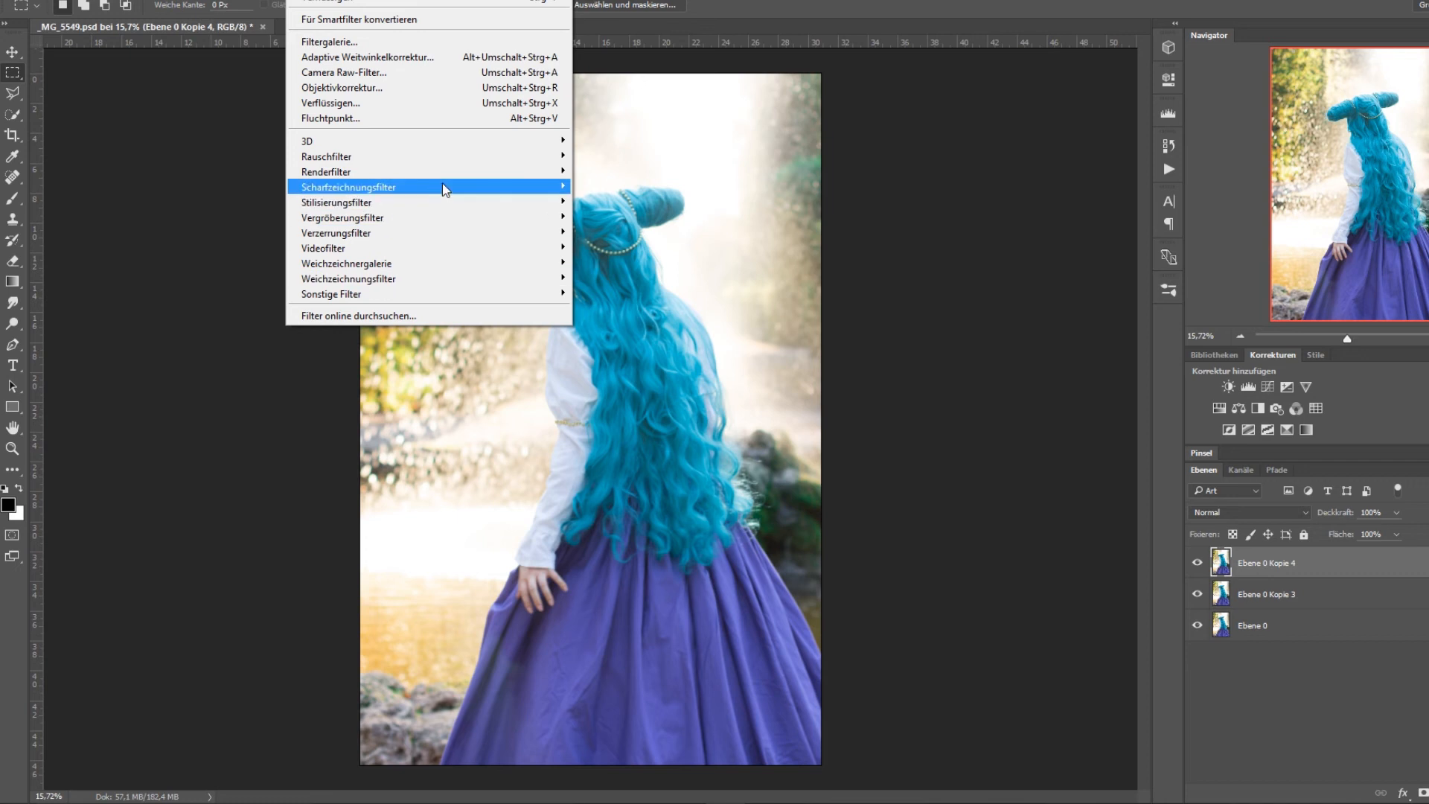
{"action": "mouse_move", "coordinate": [449, 179]}
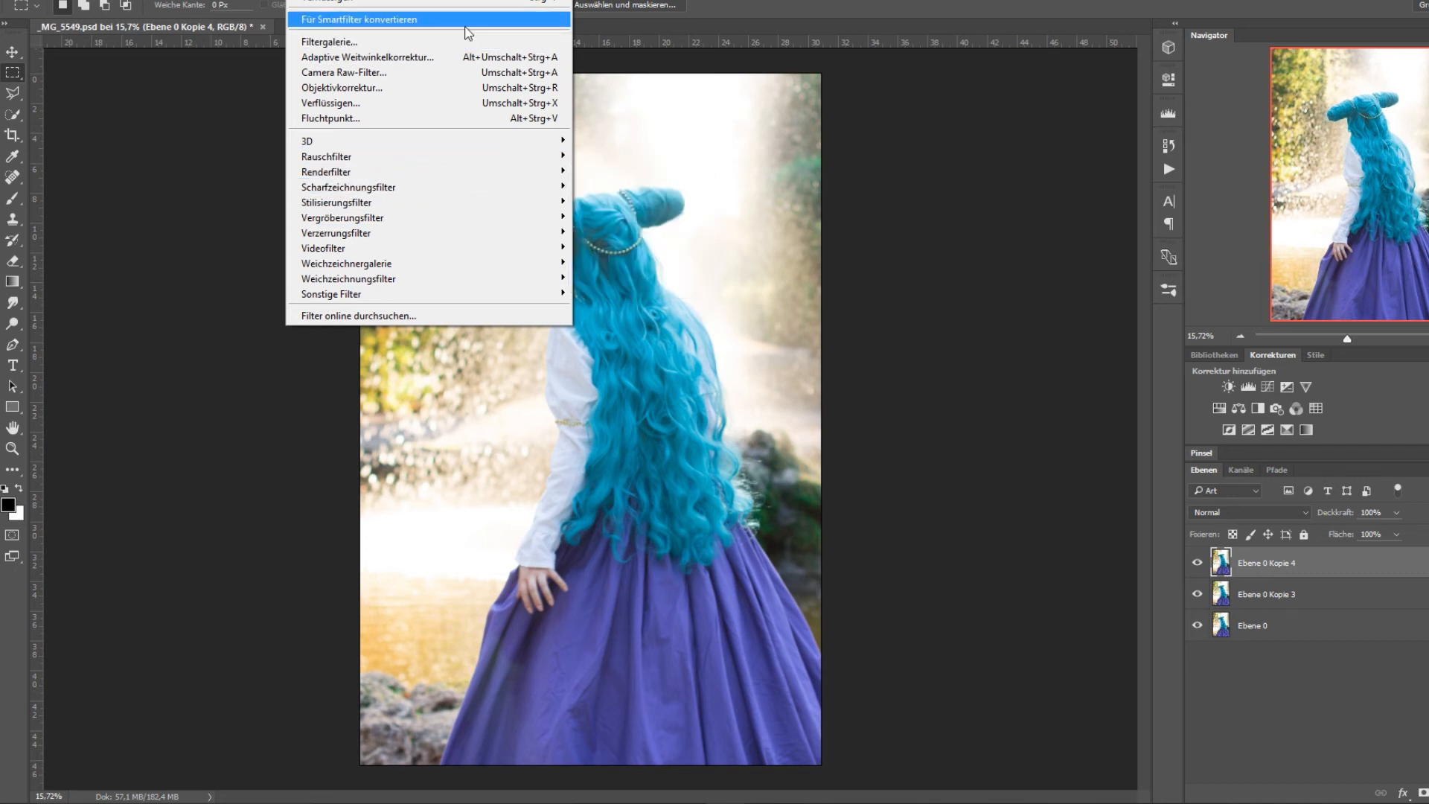
{"action": "mouse_move", "coordinate": [446, 285]}
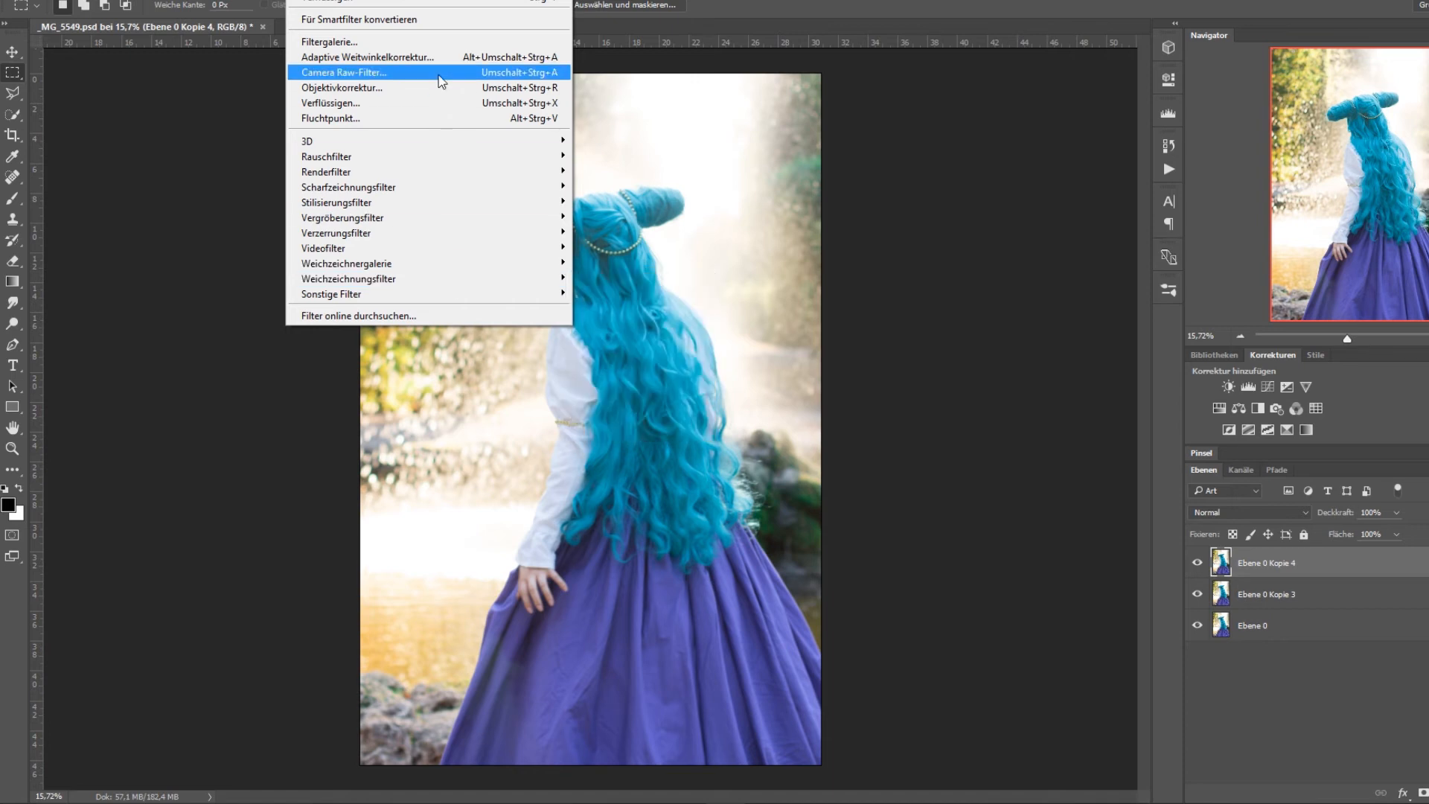
{"action": "left_click", "coordinate": [418, 103]}
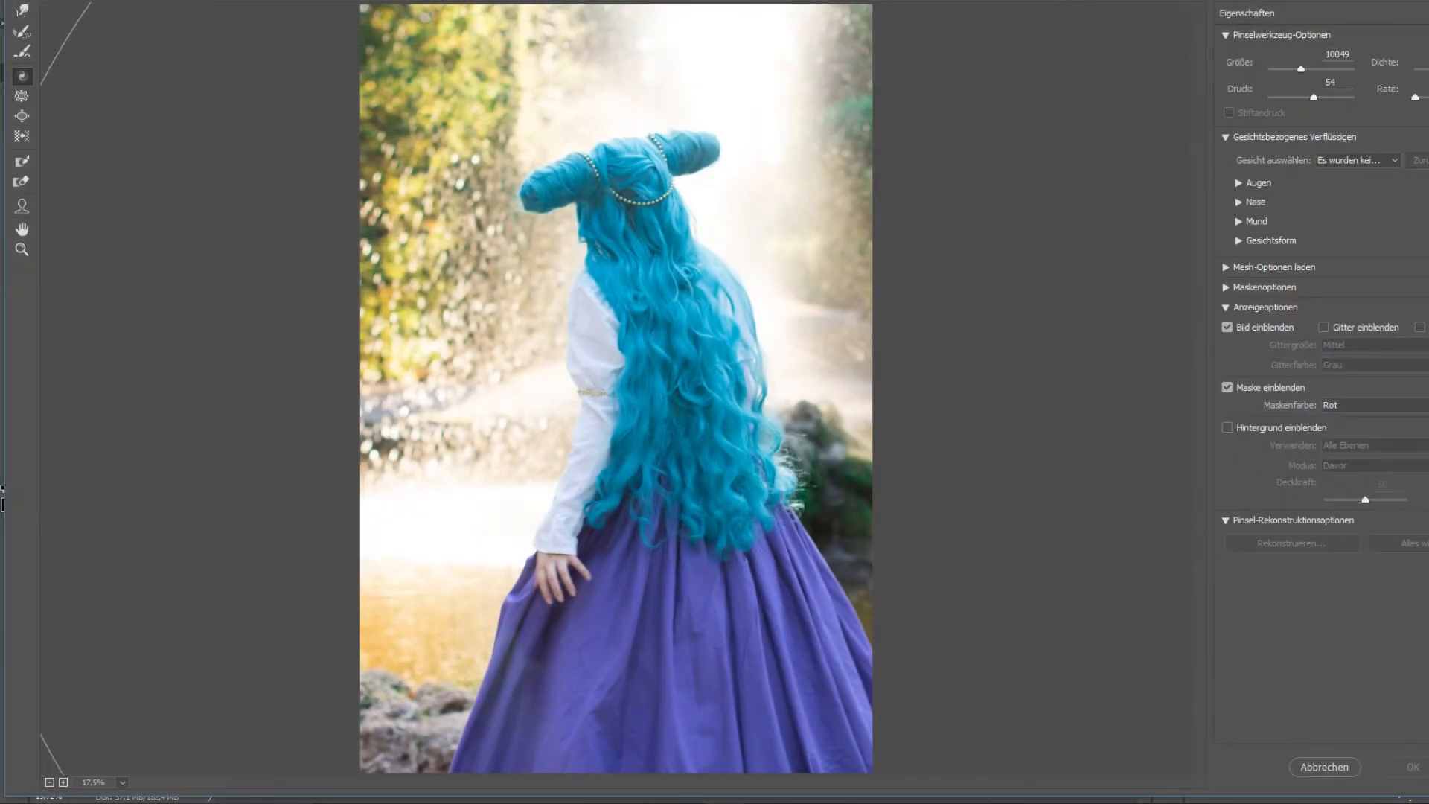
{"action": "left_click", "coordinate": [1332, 80]}
{"action": "left_click", "coordinate": [22, 10]}
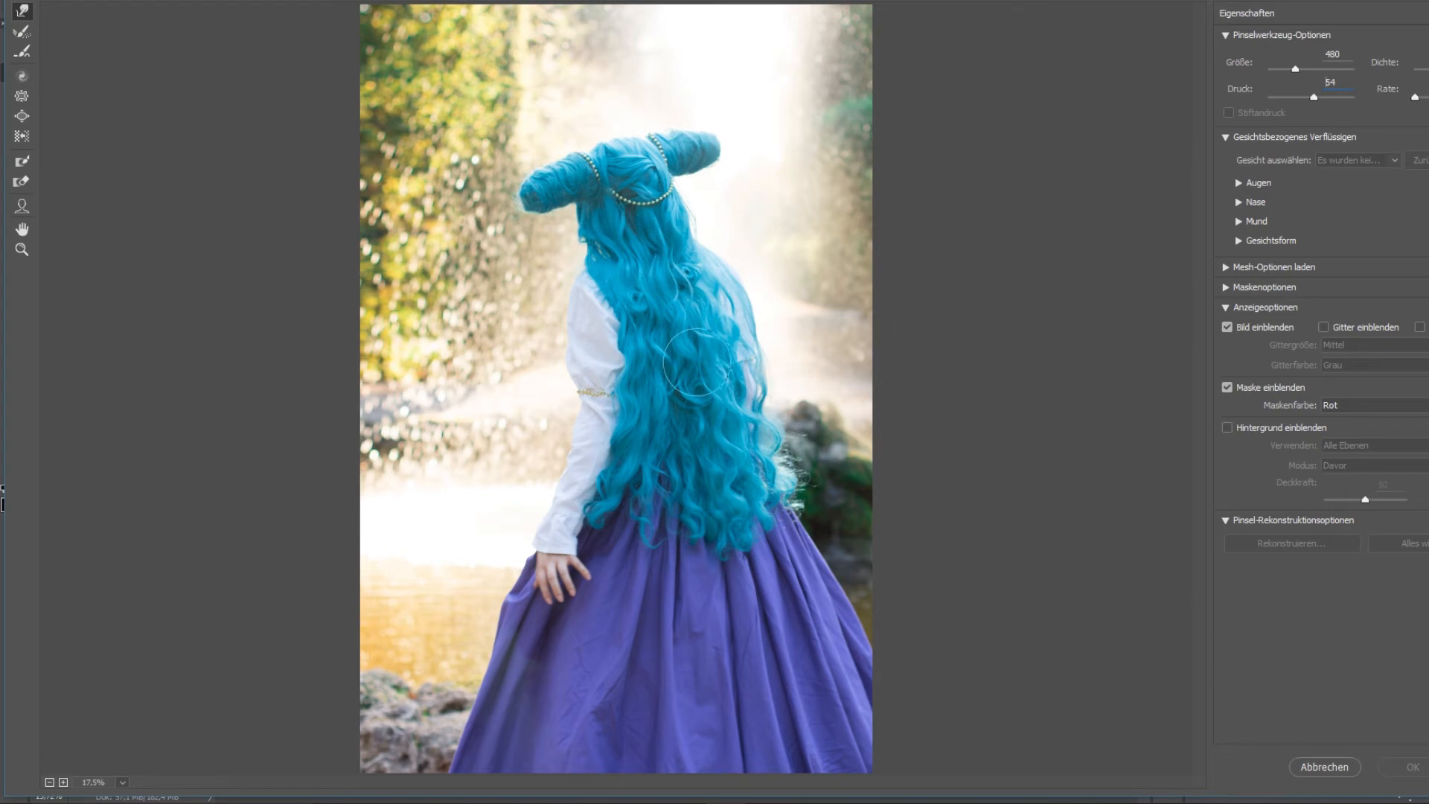
{"action": "mouse_move", "coordinate": [575, 423]}
{"action": "left_mouse_down"}
{"action": "mouse_move", "coordinate": [552, 415]}
{"action": "mouse_move", "coordinate": [565, 418]}
{"action": "left_mouse_up"}
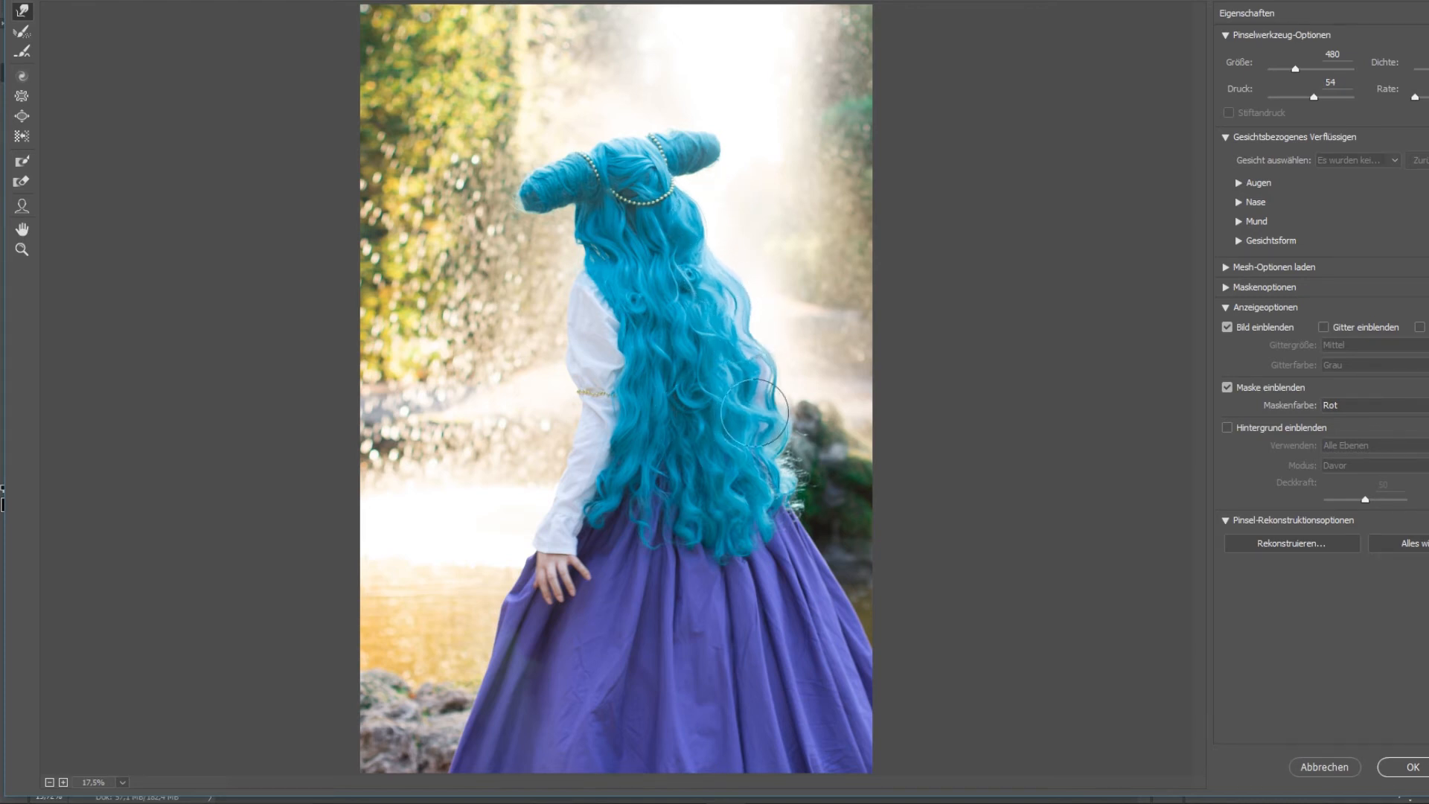
{"action": "left_click", "coordinate": [1400, 766]}
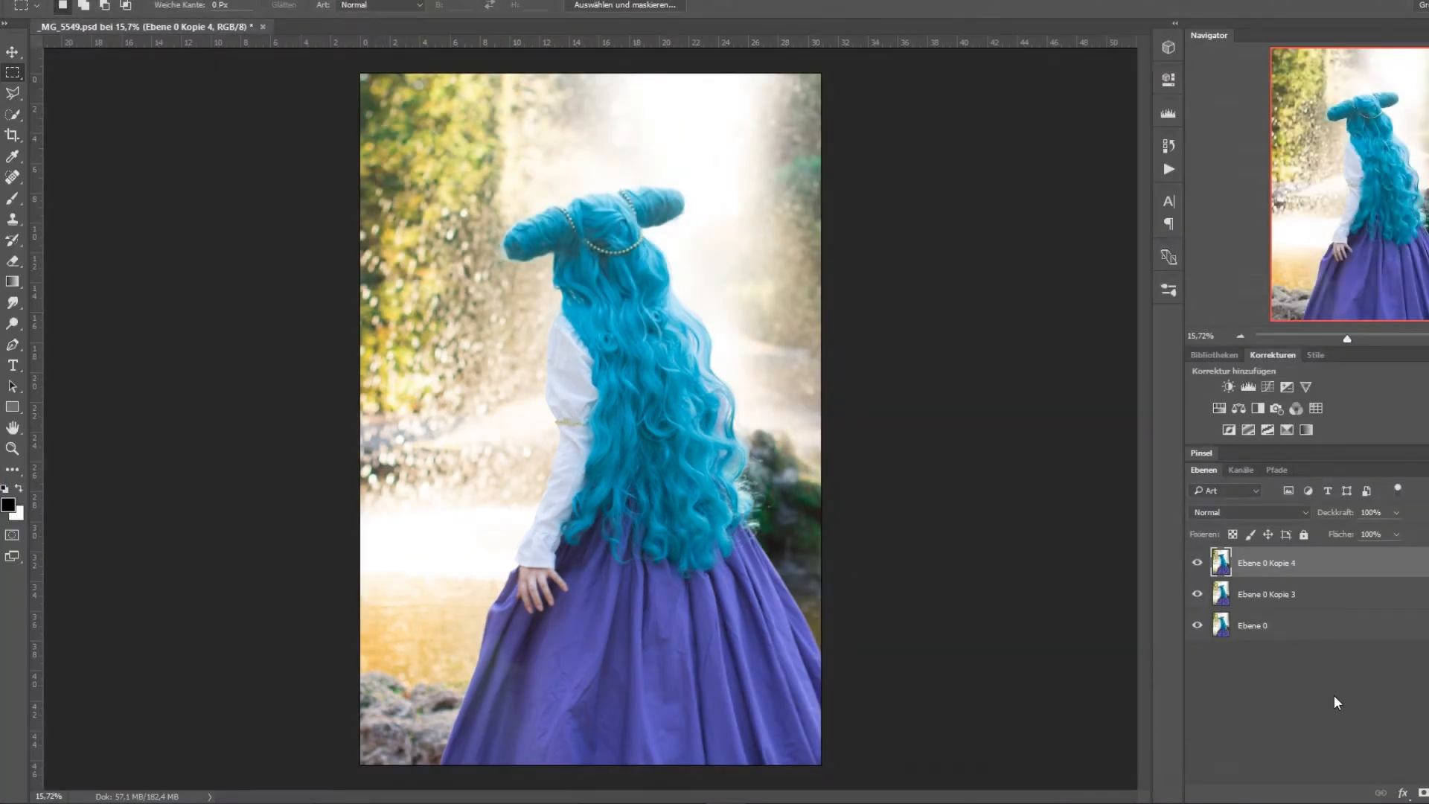
Compare the liquified figure with the previous version by repeatedly hiding and showing the layer Ebene 0 Kopie 4.
{"action": "left_click", "coordinate": [1198, 564]}
{"action": "left_click", "coordinate": [1197, 564]}
{"action": "left_click", "coordinate": [1197, 564]}
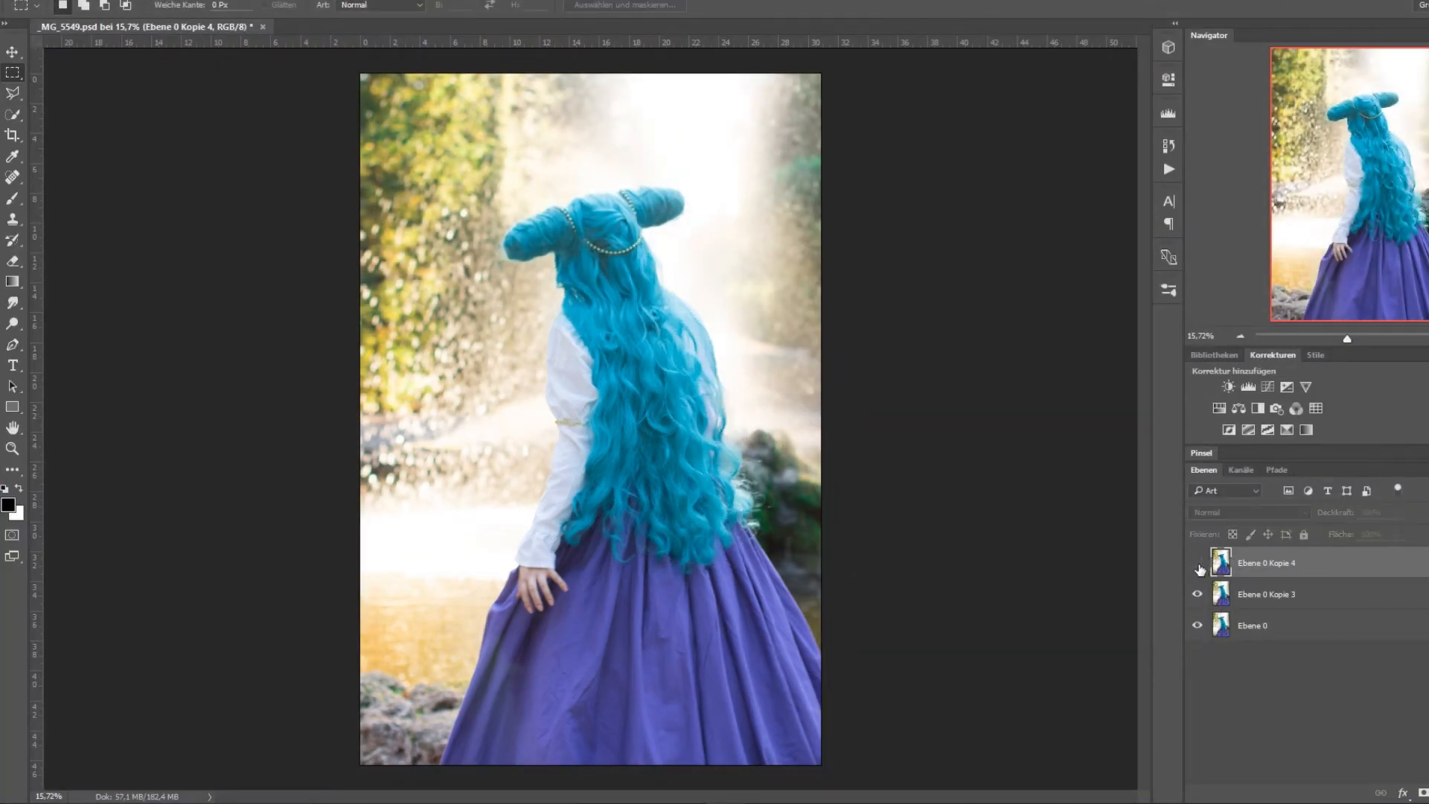
{"action": "left_click", "coordinate": [1197, 564]}
{"action": "left_click", "coordinate": [1197, 565]}
{"action": "left_click", "coordinate": [1198, 564]}
{"action": "left_click", "coordinate": [1197, 564]}
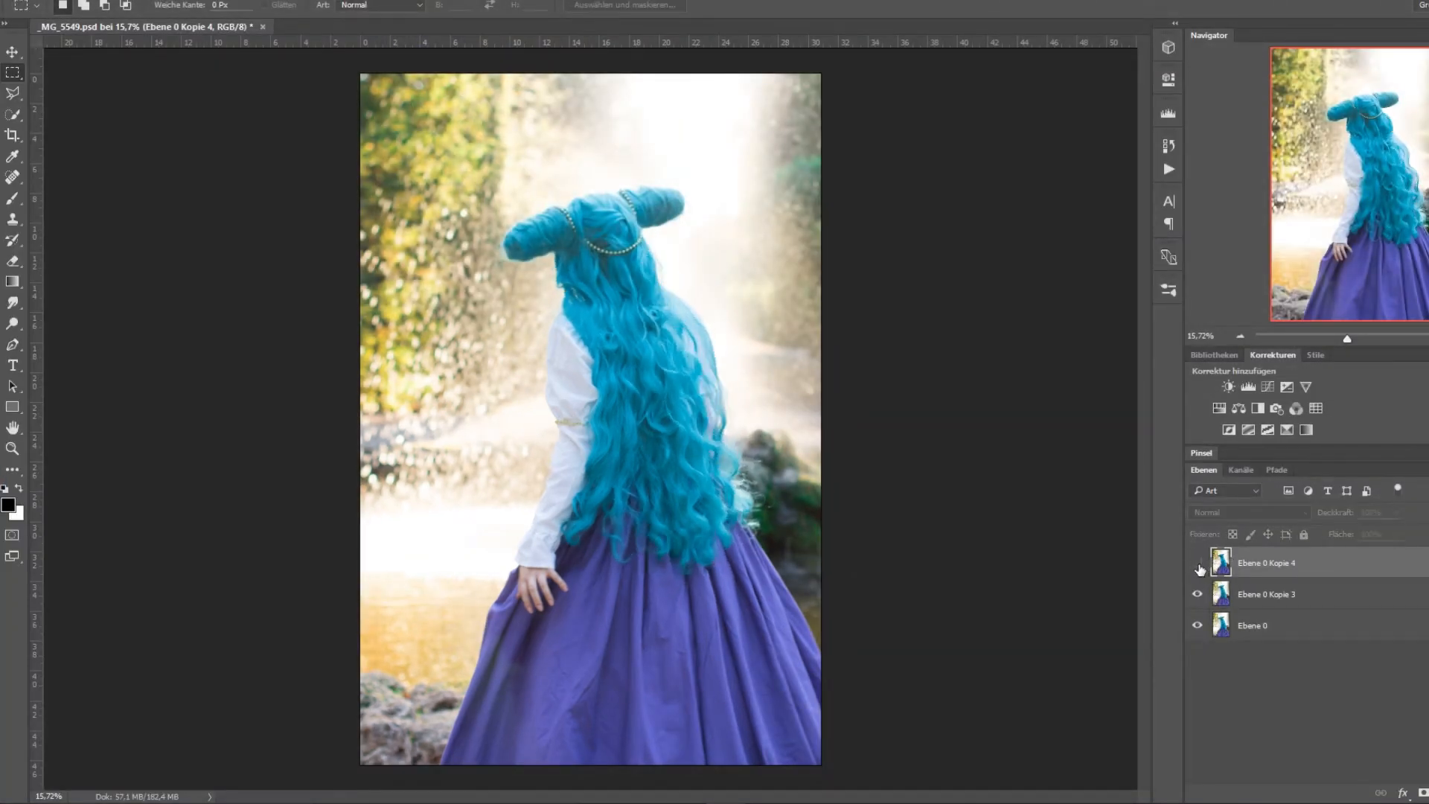
{"action": "left_click", "coordinate": [1197, 564]}
Add a layer mask to Ebene 0 Kopie 4 and paint it black beside the sleeve with a soft 259 px brush.
{"action": "left_click", "coordinate": [1423, 793]}
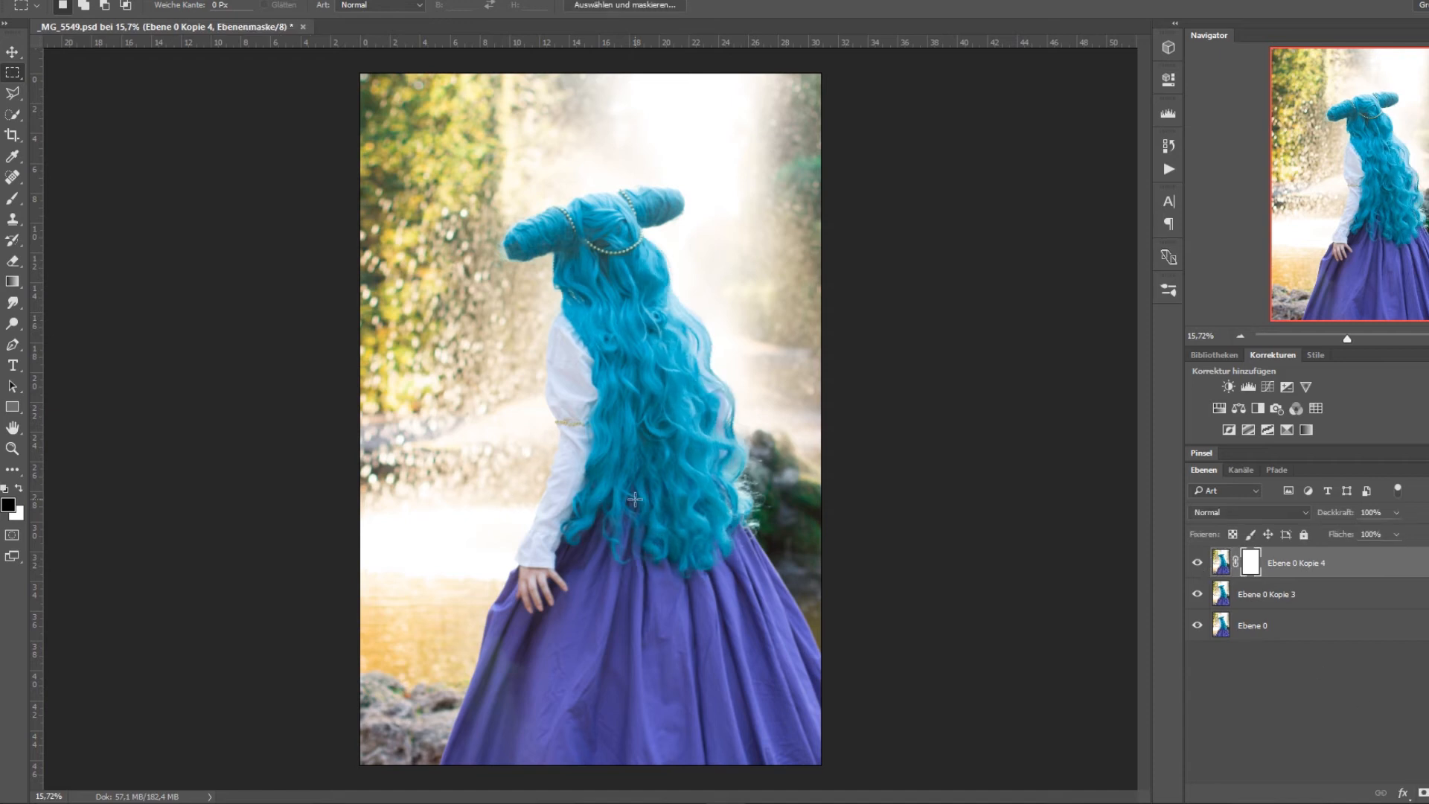
{"action": "left_click", "coordinate": [12, 198]}
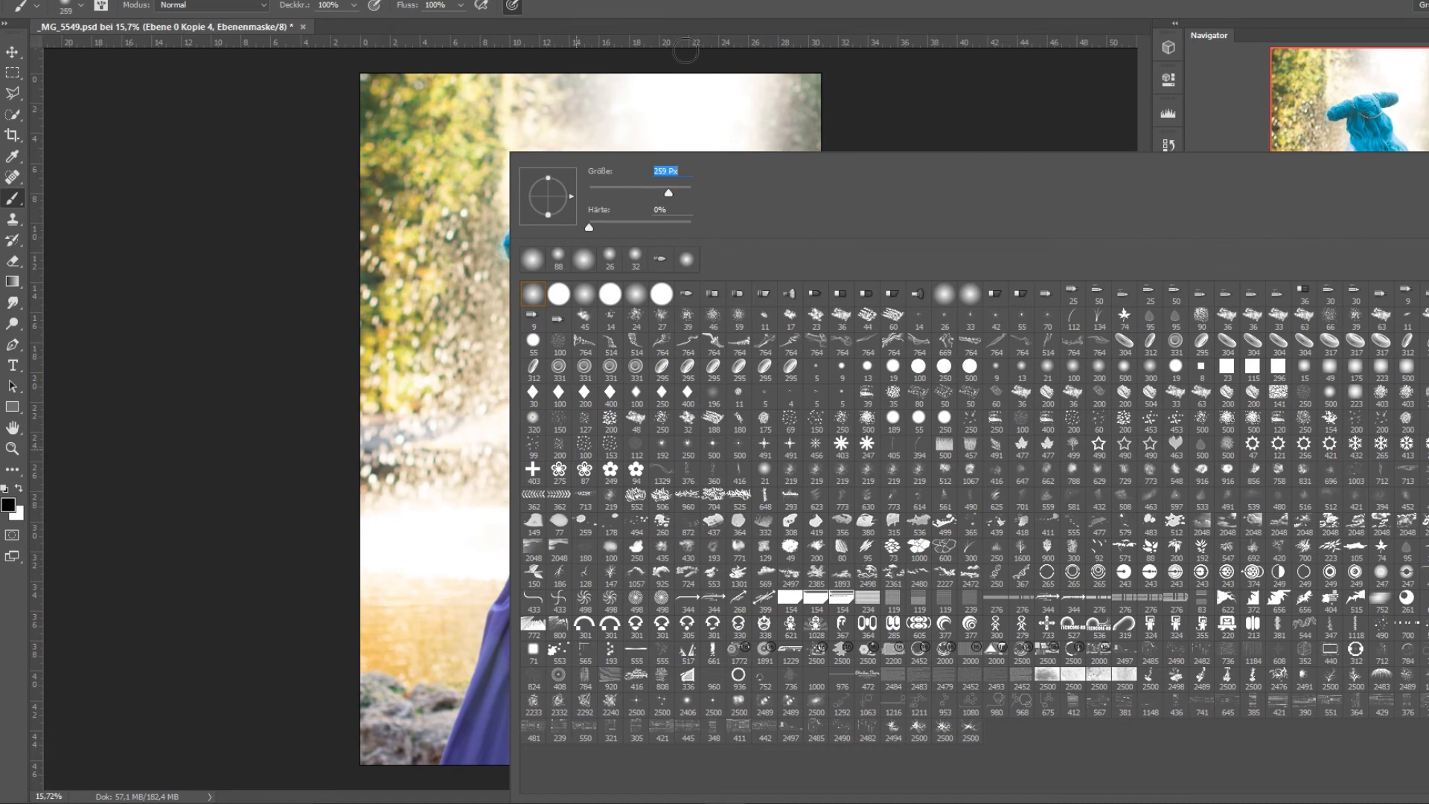
{"action": "key", "text": "Return"}
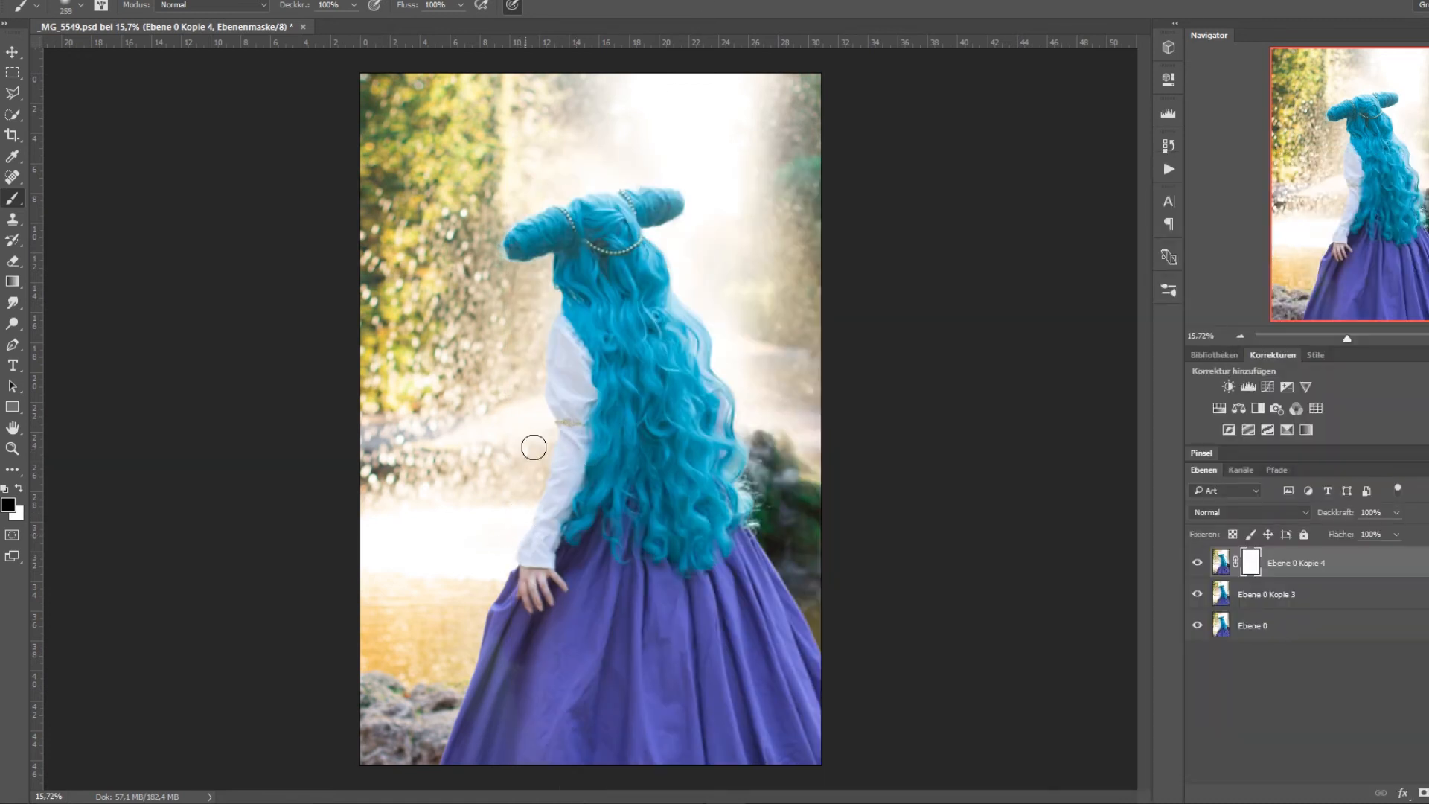
{"action": "left_click_drag", "start_coordinate": [533, 448], "coordinate": [526, 484]}
Duplicate the layers Ebene 0 Kopie 3 and Ebene 0 Kopie 4 together and merge the copies into one layer.
{"action": "left_click", "coordinate": [1286, 596]}
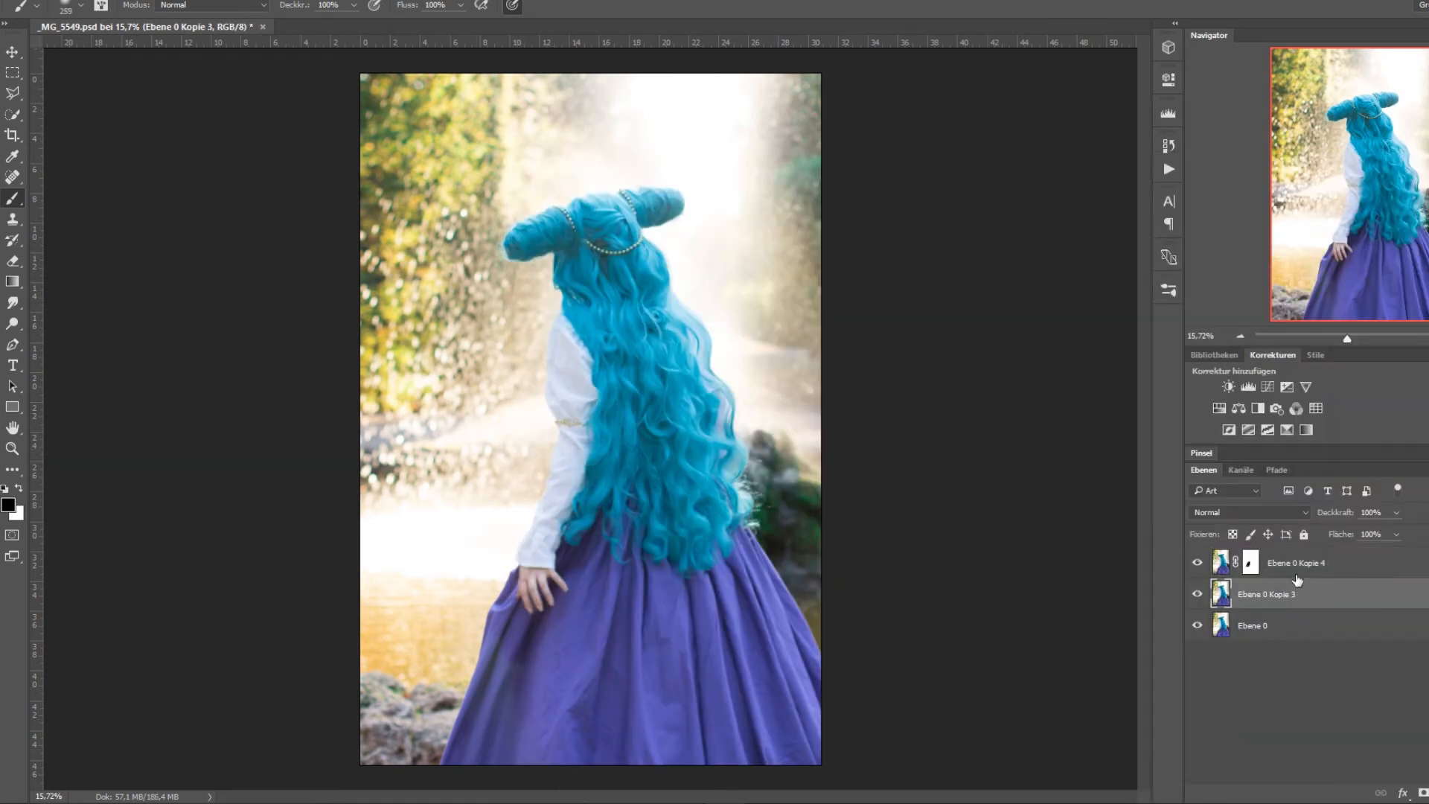
{"action": "left_click", "coordinate": [1302, 566], "text": "shift"}
{"action": "right_click", "coordinate": [1302, 565]}
{"action": "left_click", "coordinate": [1071, 143]}
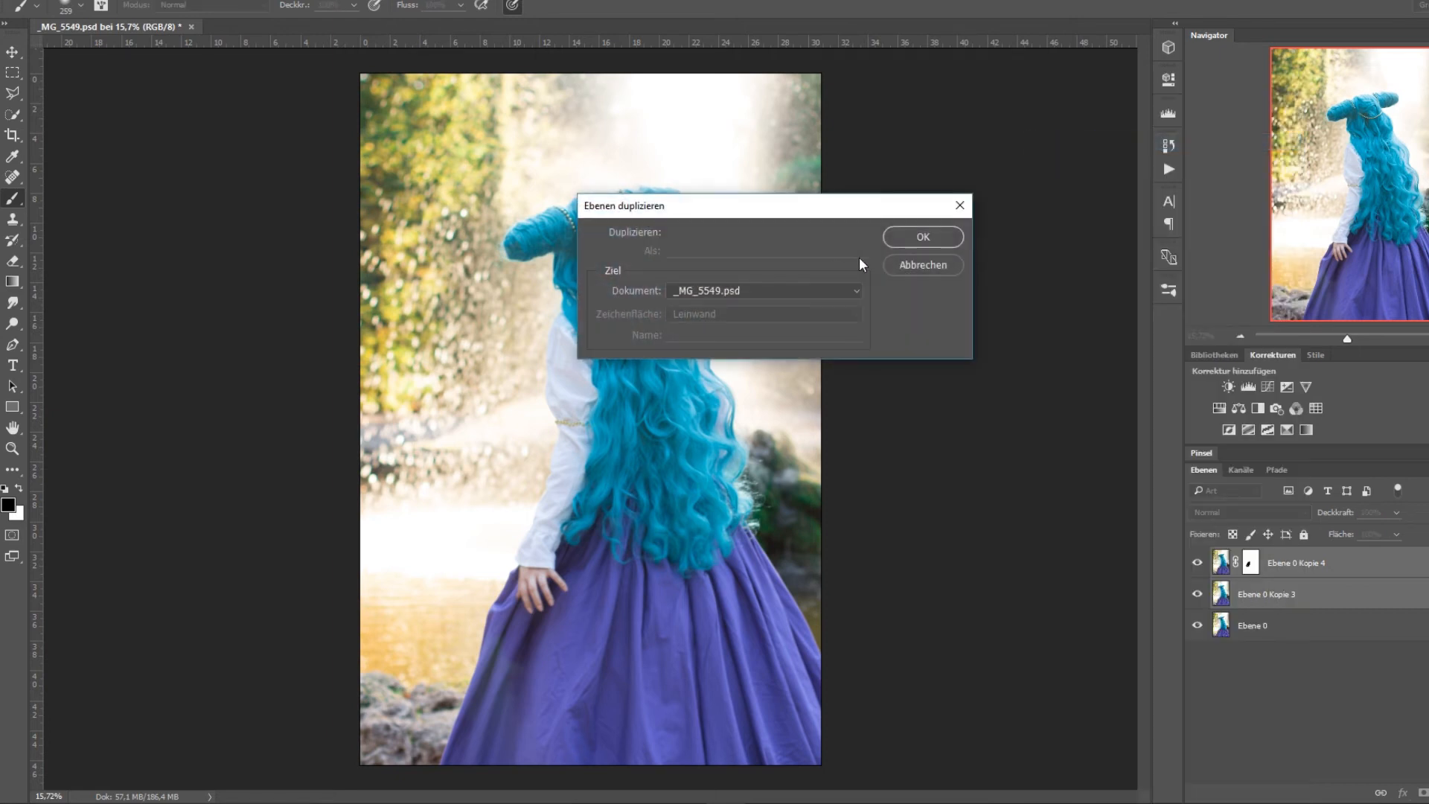
{"action": "key", "text": "Return"}
{"action": "right_click", "coordinate": [1279, 562]}
{"action": "left_click", "coordinate": [1060, 551]}
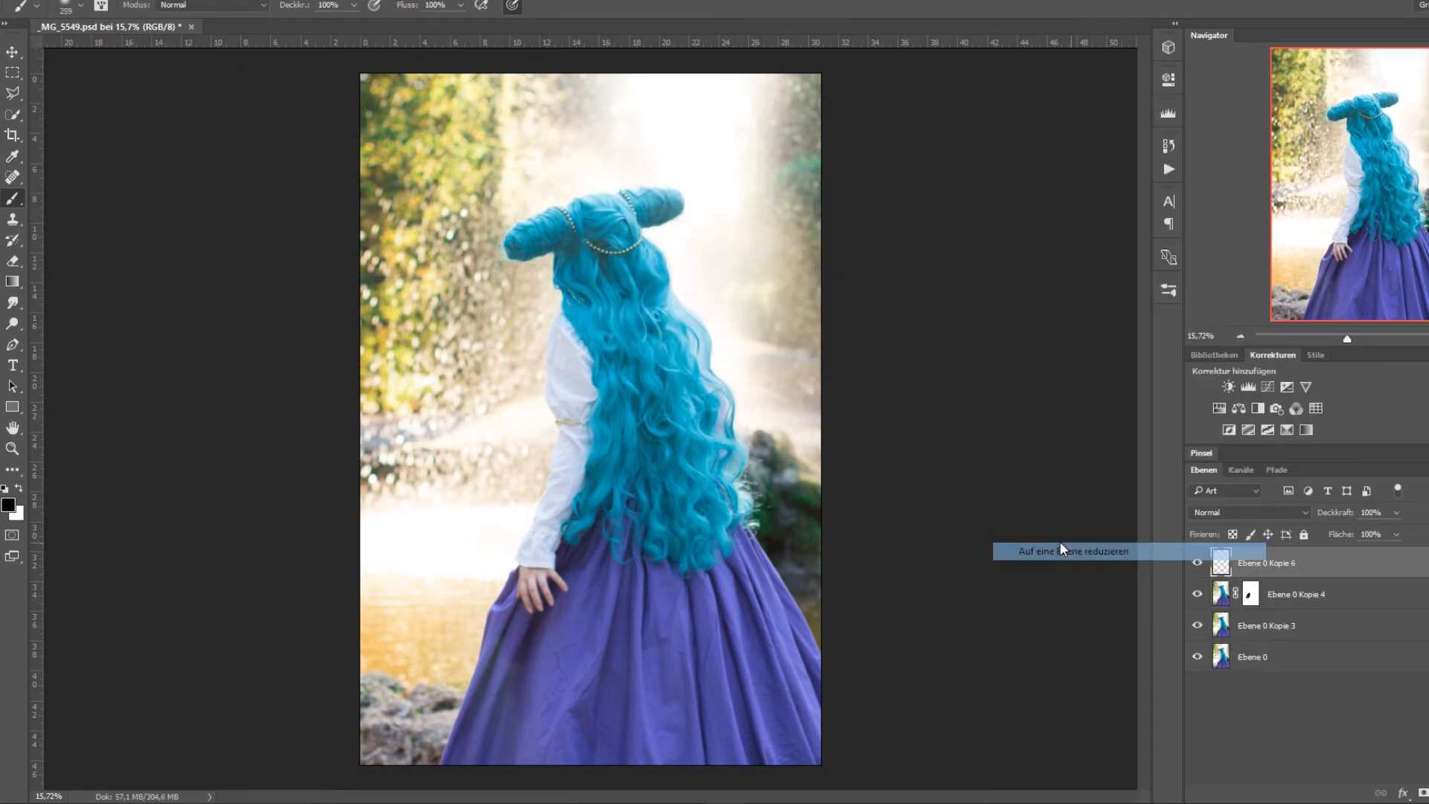
Duplicate the merged layer Ebene 0 Kopie 6.
{"action": "right_click", "coordinate": [1248, 565]}
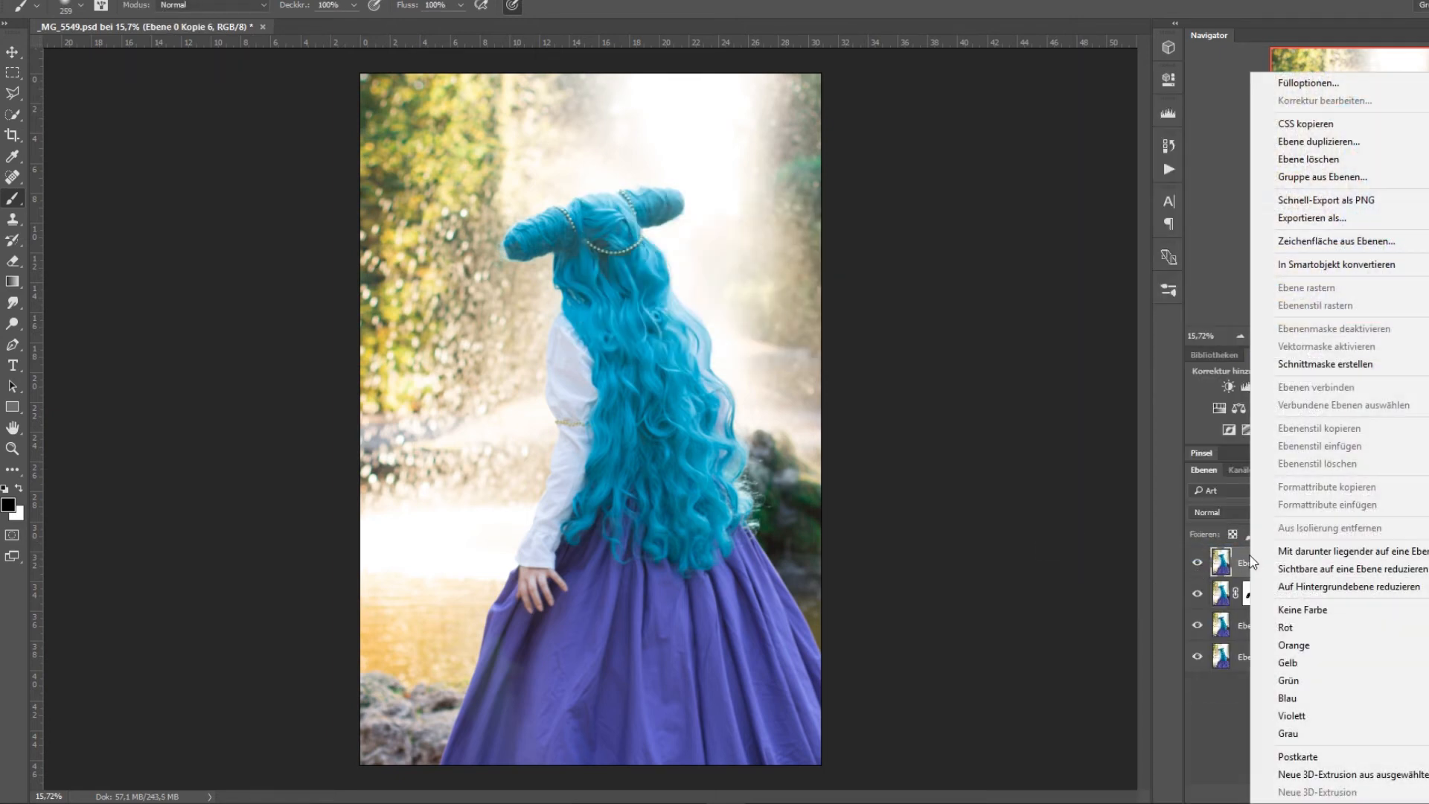
{"action": "left_click", "coordinate": [1295, 141]}
{"action": "left_click", "coordinate": [942, 235]}
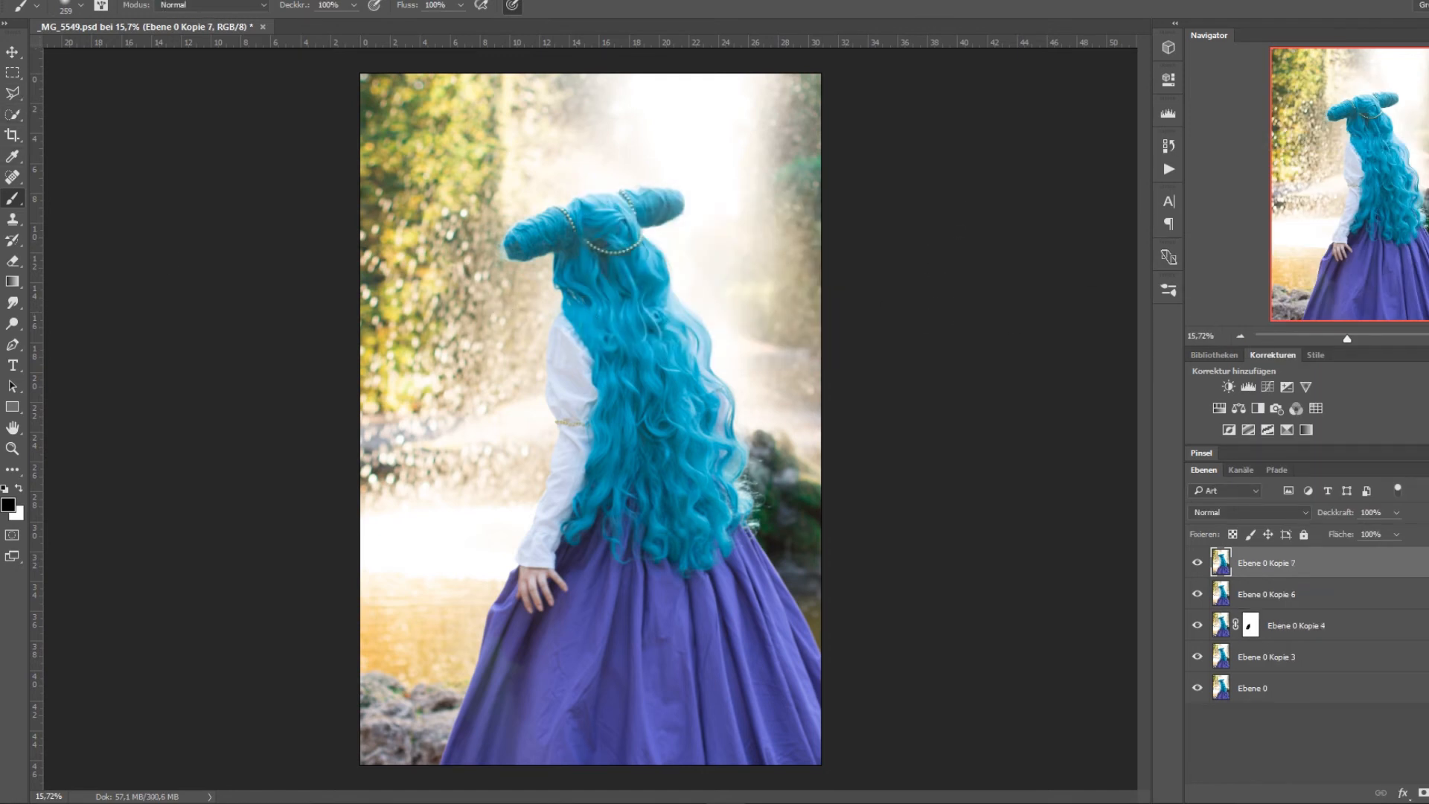
In the Verflüssigen filter, try freezing a band across the upper hair and forward-warping the areas around it with a 5627 brush.
{"action": "left_click", "coordinate": [320, 2]}
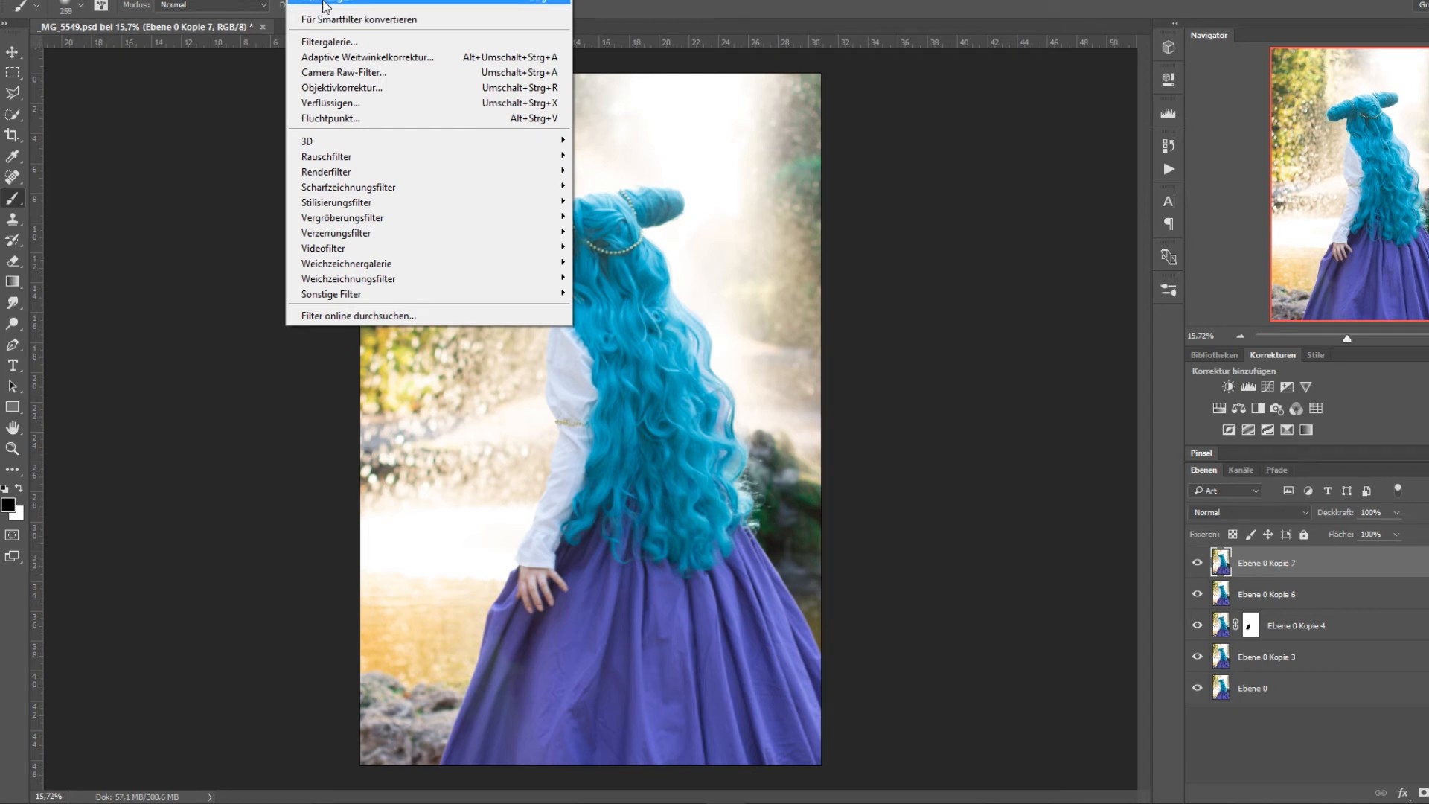
{"action": "left_click", "coordinate": [212, 27]}
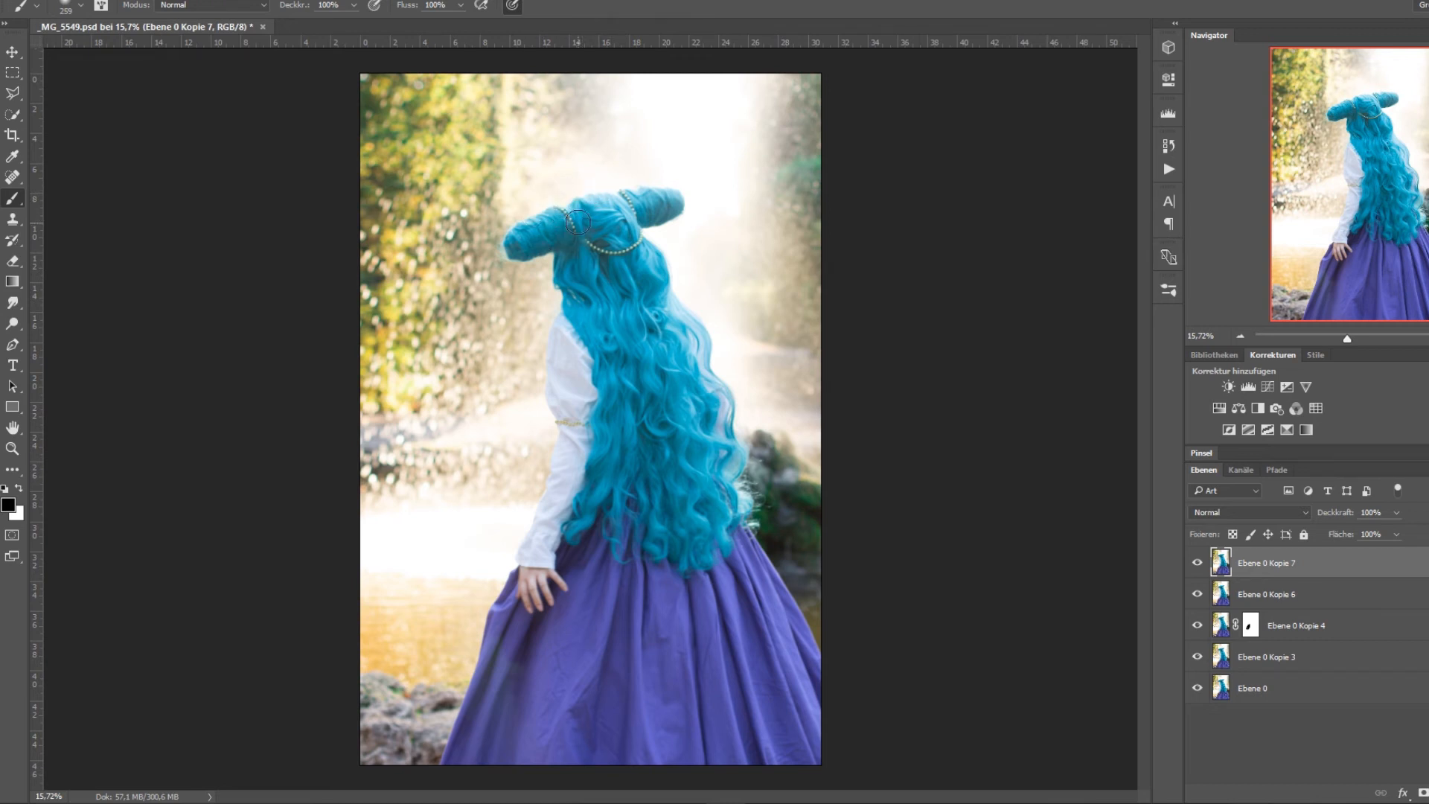
{"action": "left_click", "coordinate": [298, 1]}
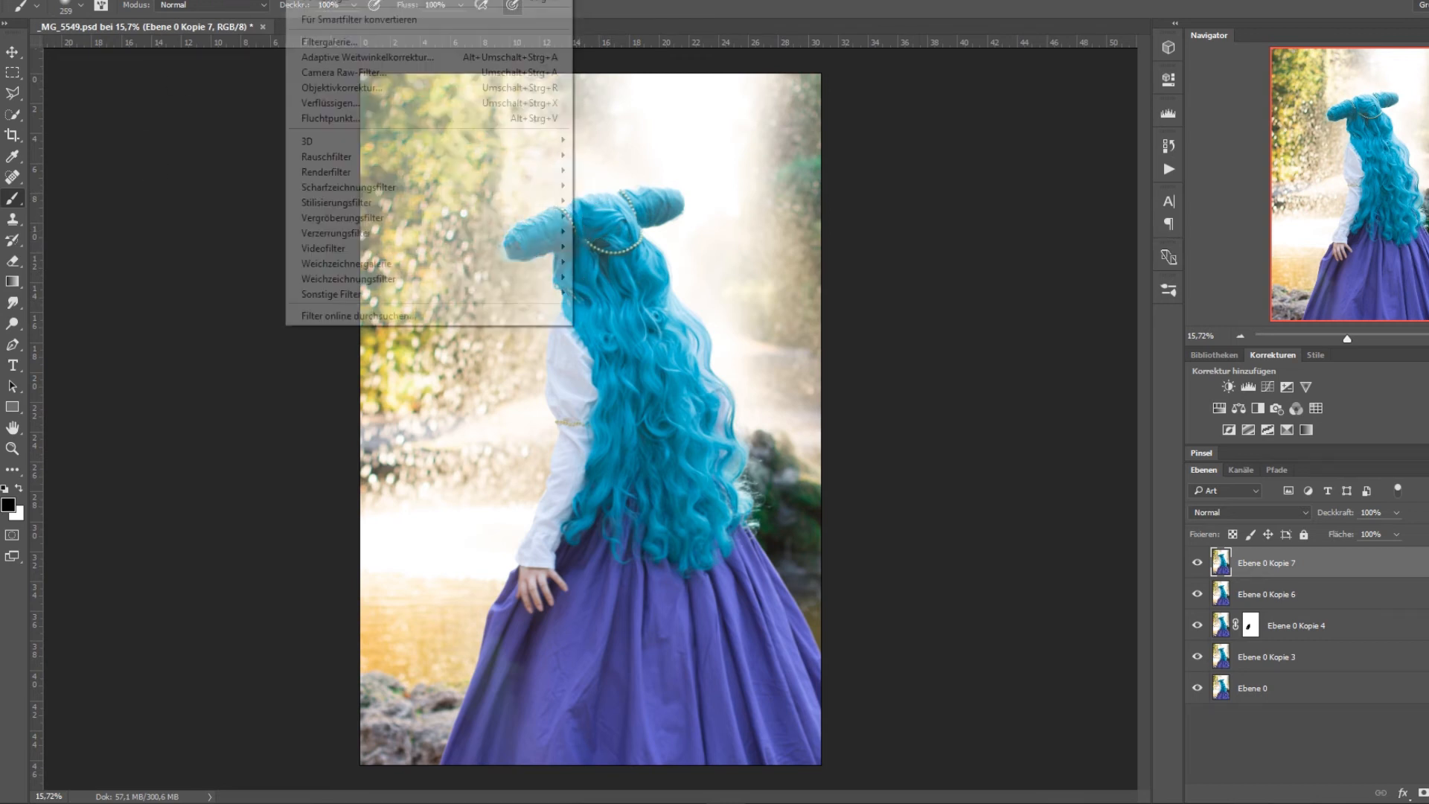
{"action": "left_click", "coordinate": [332, 103]}
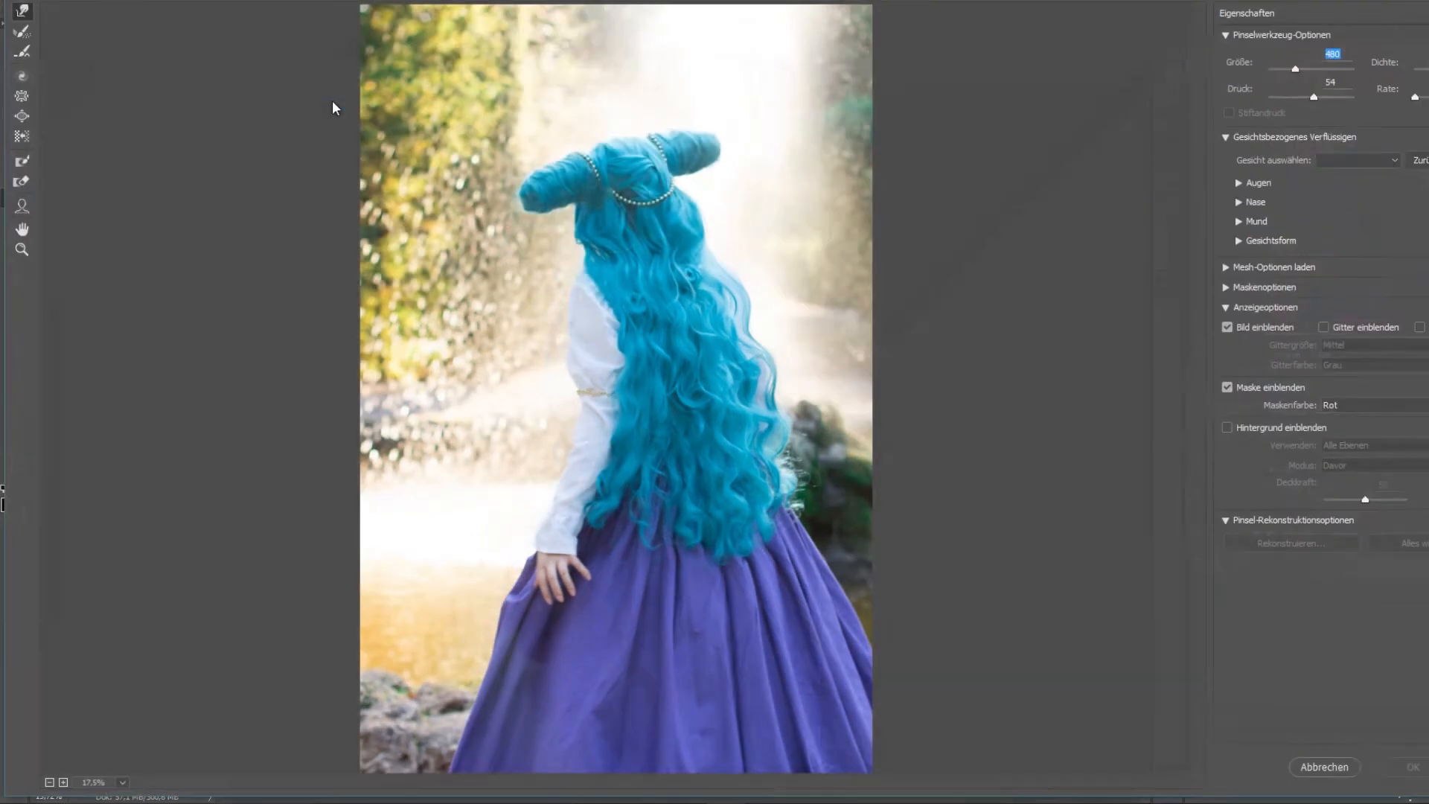
{"action": "left_click", "coordinate": [21, 160]}
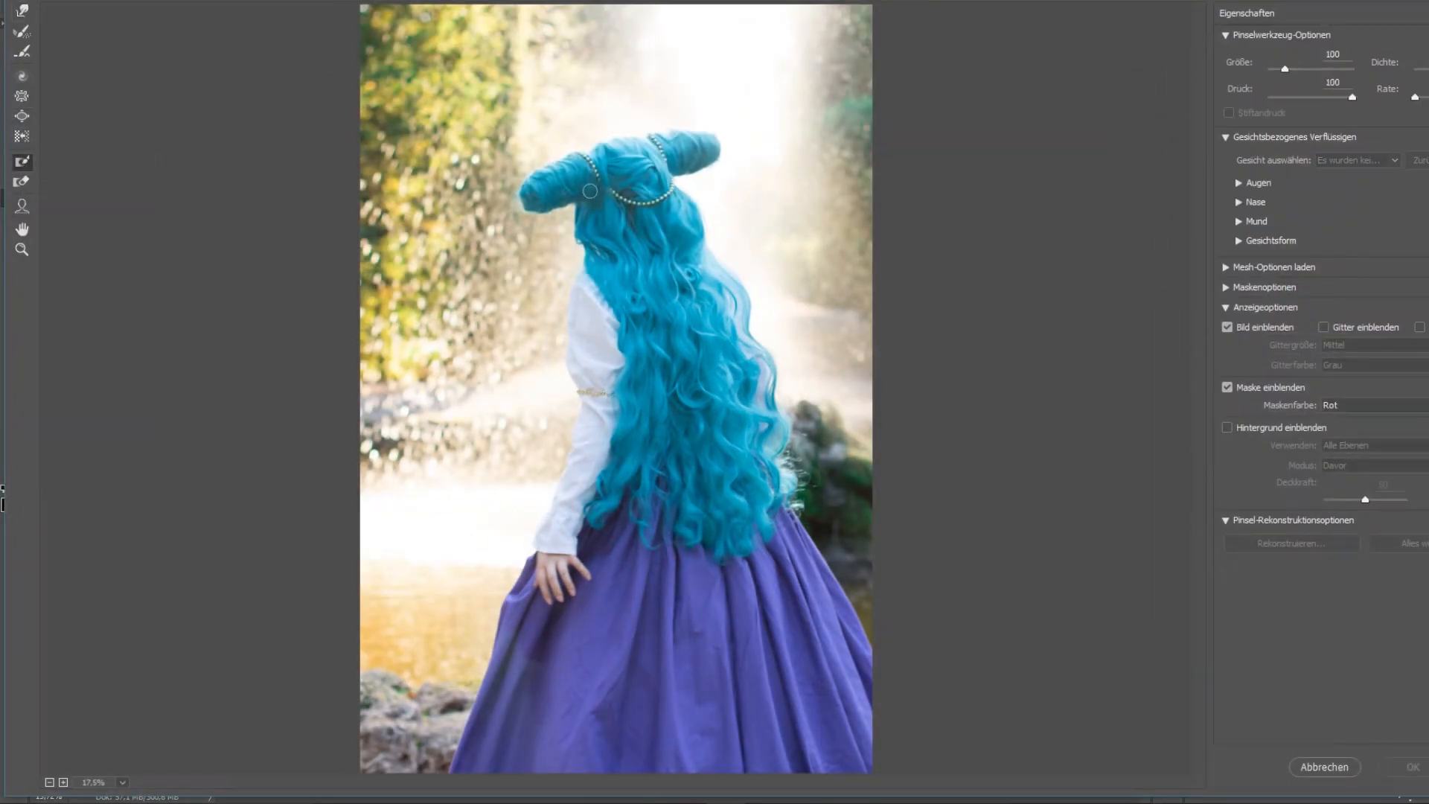
{"action": "mouse_move", "coordinate": [587, 251]}
{"action": "left_mouse_down"}
{"action": "mouse_move", "coordinate": [631, 258]}
{"action": "mouse_move", "coordinate": [445, 263]}
{"action": "mouse_move", "coordinate": [900, 284]}
{"action": "mouse_move", "coordinate": [871, 300]}
{"action": "mouse_move", "coordinate": [938, 313]}
{"action": "mouse_move", "coordinate": [355, 300]}
{"action": "mouse_move", "coordinate": [406, 289]}
{"action": "mouse_move", "coordinate": [657, 309]}
{"action": "mouse_move", "coordinate": [621, 301]}
{"action": "mouse_move", "coordinate": [796, 286]}
{"action": "left_mouse_up"}
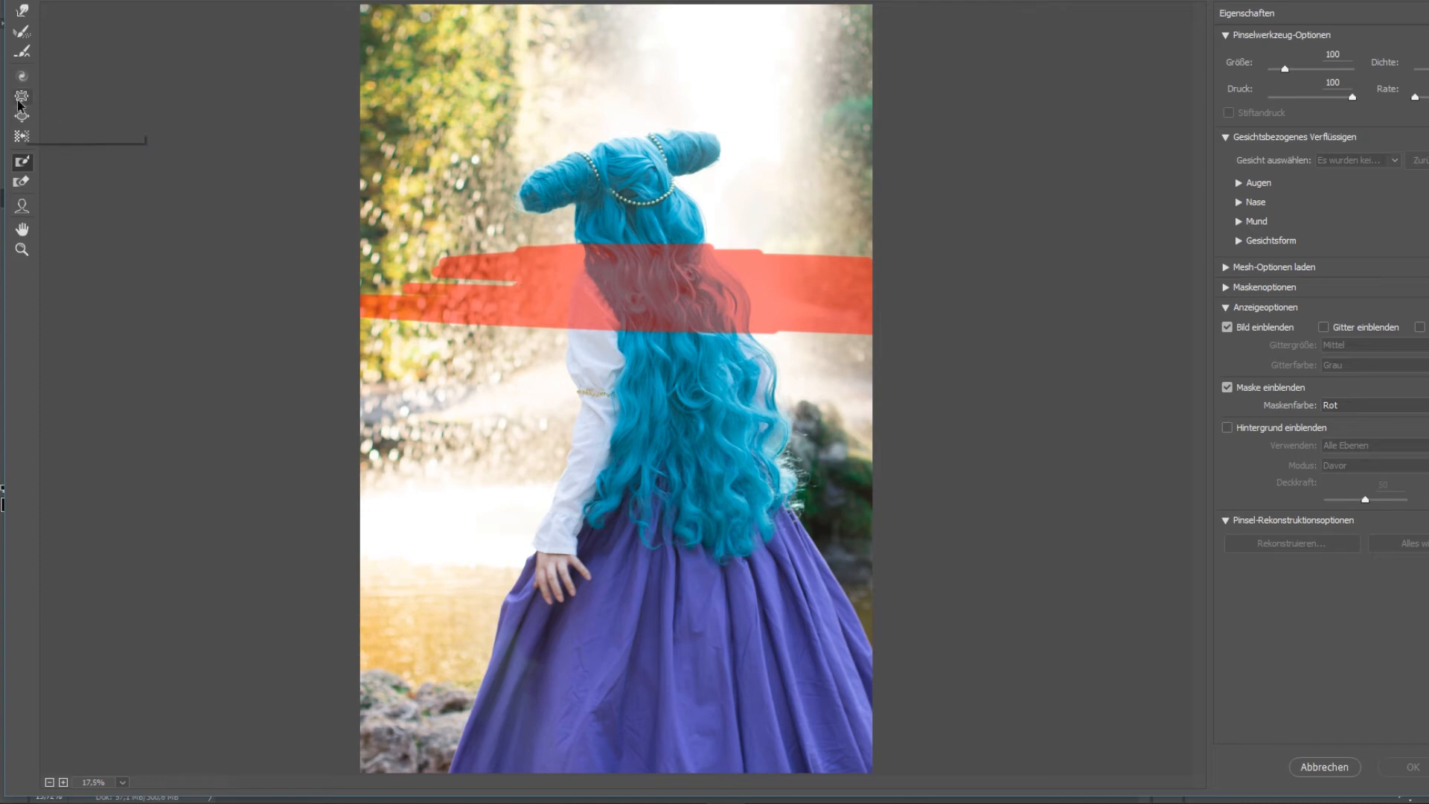
{"action": "left_click", "coordinate": [26, 13]}
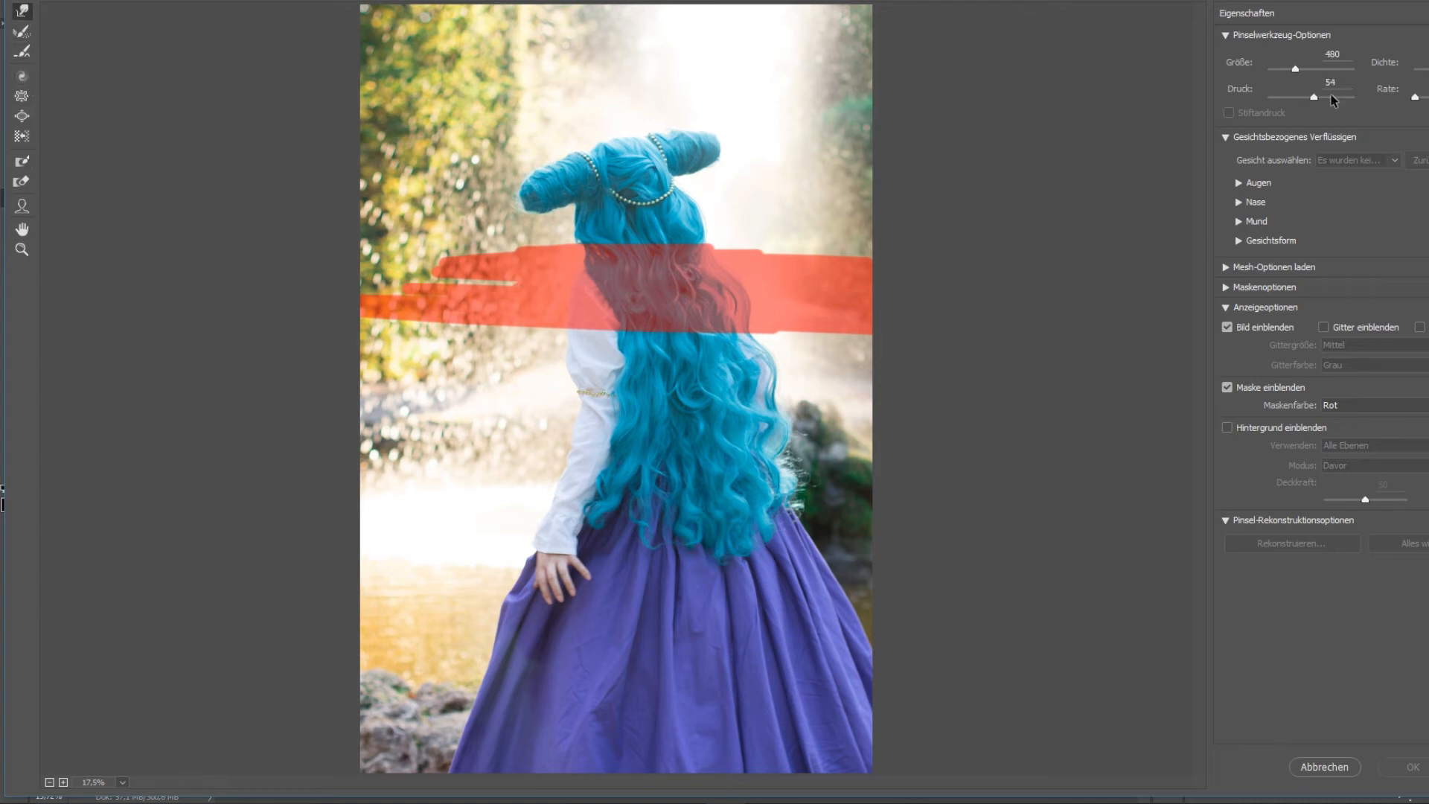
{"action": "mouse_move", "coordinate": [662, 258]}
{"action": "left_mouse_down"}
{"action": "mouse_move", "coordinate": [802, 264]}
{"action": "mouse_move", "coordinate": [754, 277]}
{"action": "left_mouse_up"}
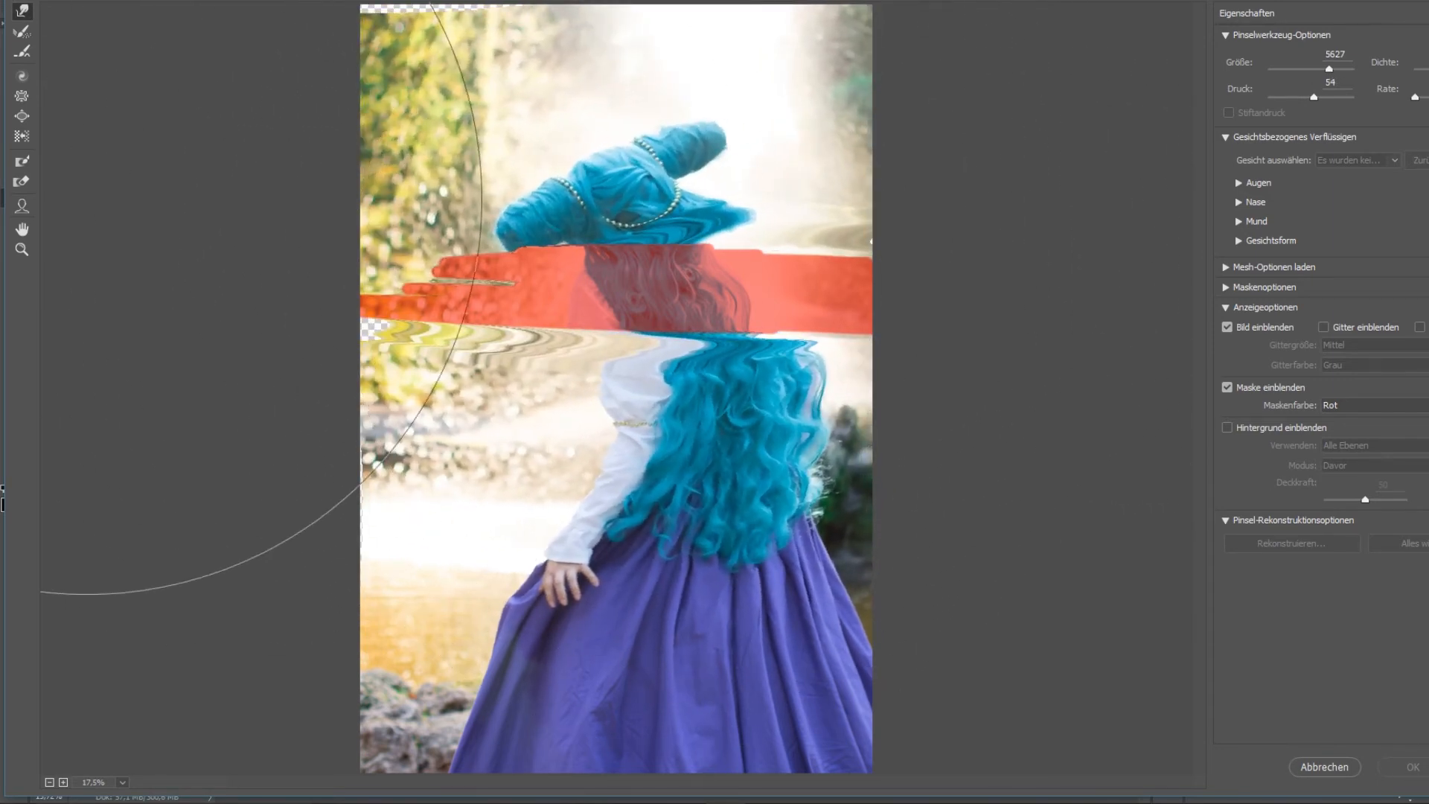
Try the twirl tool with a 1216 brush on the hair and sleeve, and discard all Verflüssigen changes.
{"action": "left_click", "coordinate": [22, 116]}
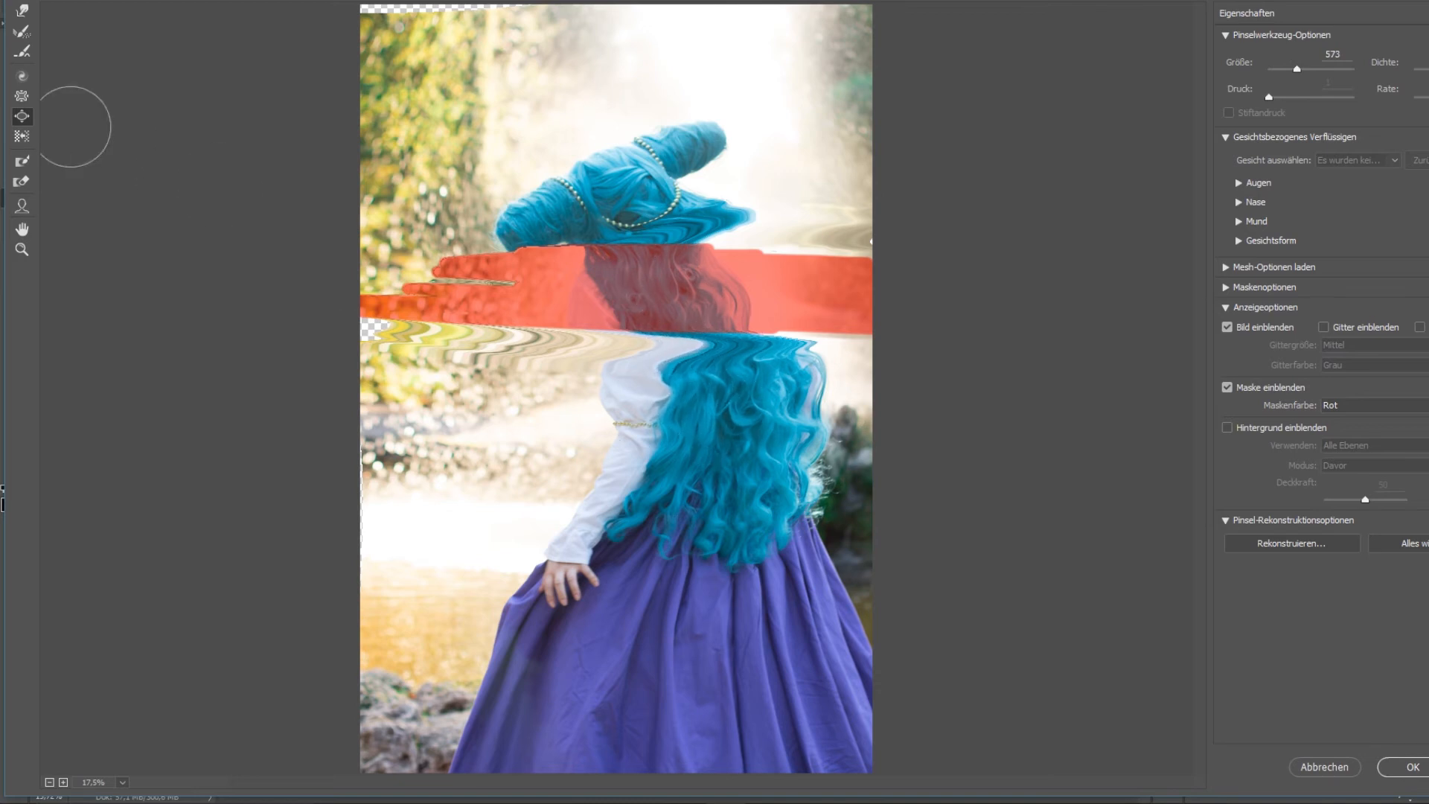
{"action": "left_click", "coordinate": [22, 76]}
{"action": "mouse_move", "coordinate": [699, 305]}
{"action": "left_mouse_down"}
{"action": "mouse_move", "coordinate": [579, 265]}
{"action": "mouse_move", "coordinate": [632, 205]}
{"action": "mouse_move", "coordinate": [742, 313]}
{"action": "mouse_move", "coordinate": [580, 483]}
{"action": "left_mouse_up"}
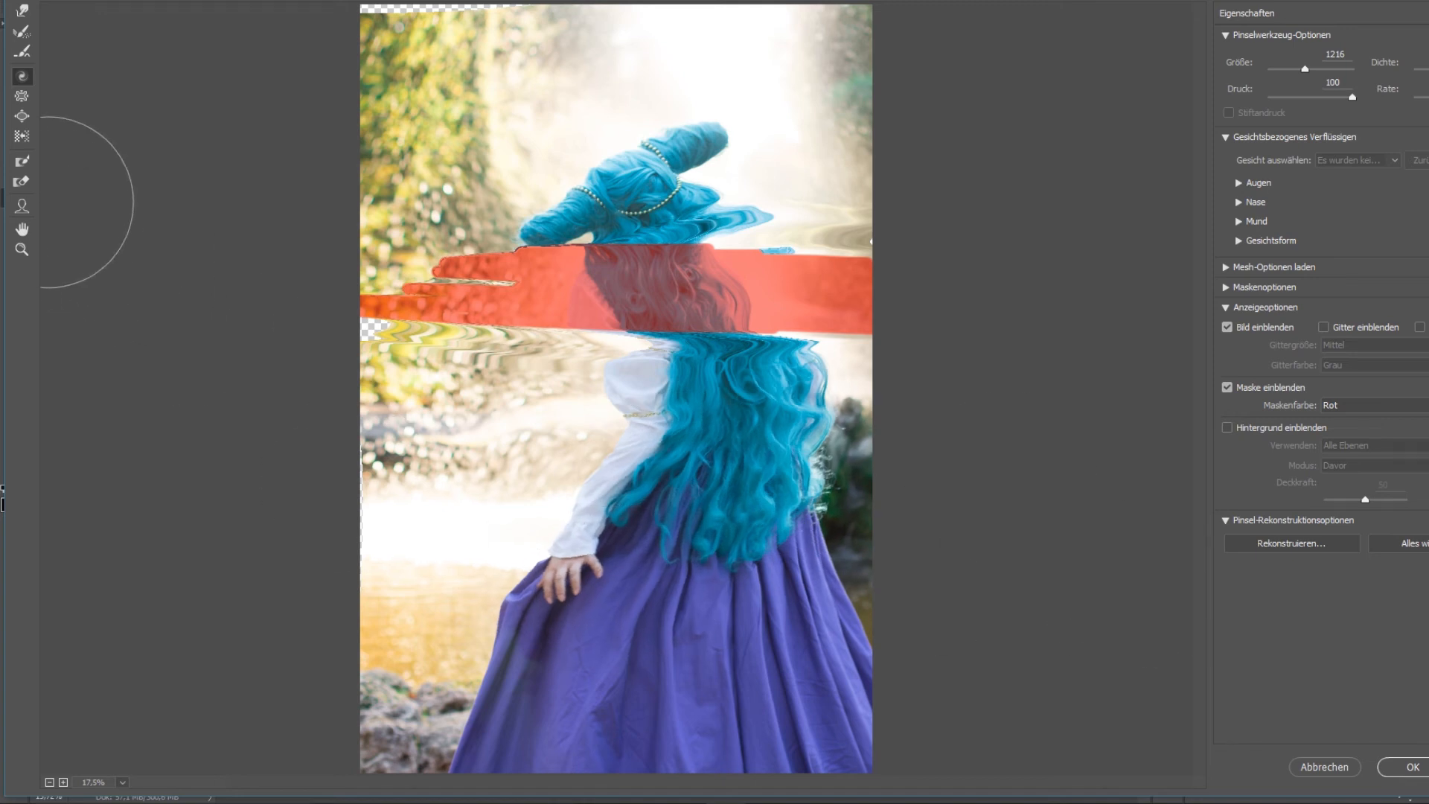
{"action": "left_click", "coordinate": [22, 205]}
{"action": "left_click", "coordinate": [871, 320]}
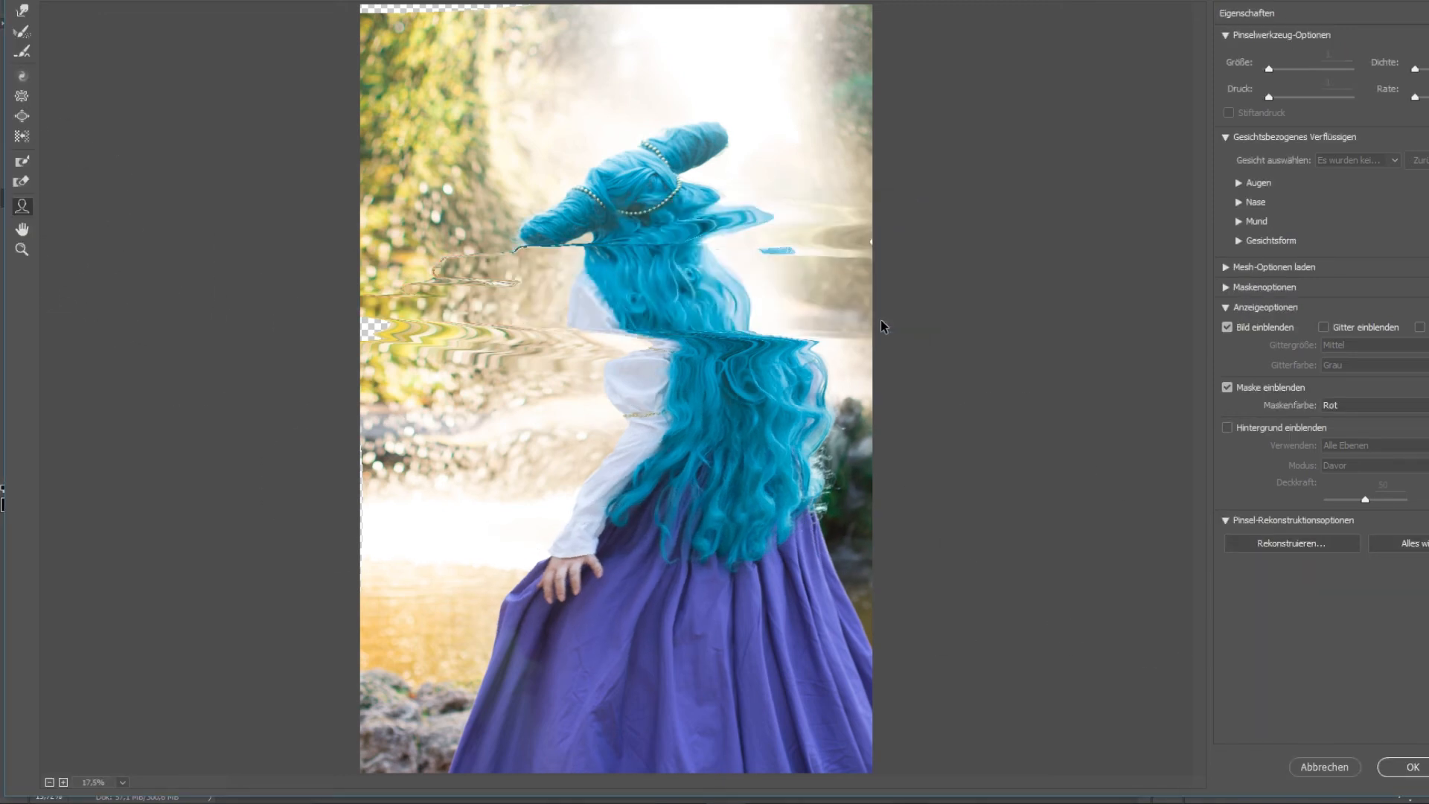
{"action": "left_click", "coordinate": [1329, 768]}
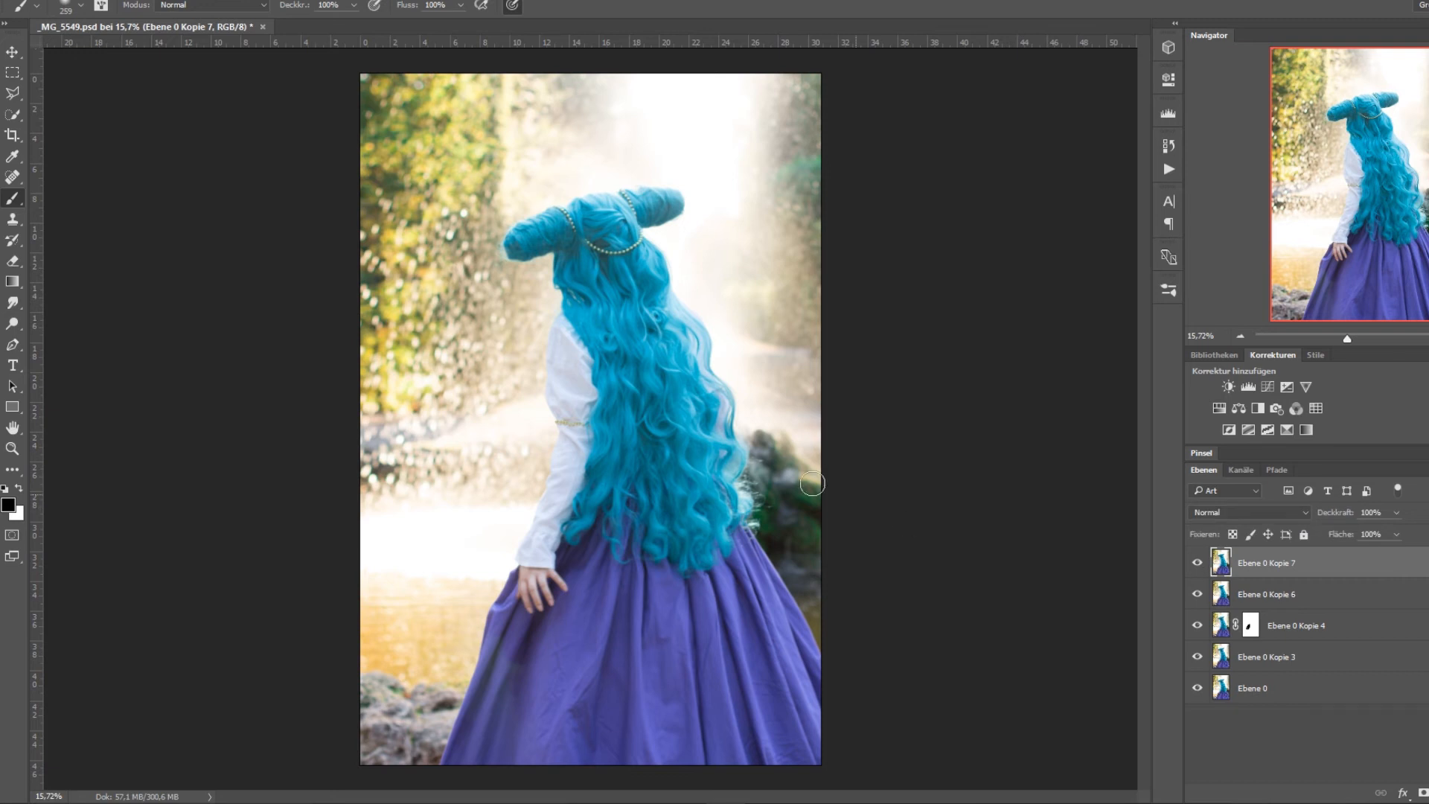
Duplicate the layer Ebene 0 Kopie 7 and undo the duplication.
{"action": "right_click", "coordinate": [1244, 563]}
{"action": "left_click", "coordinate": [1311, 141]}
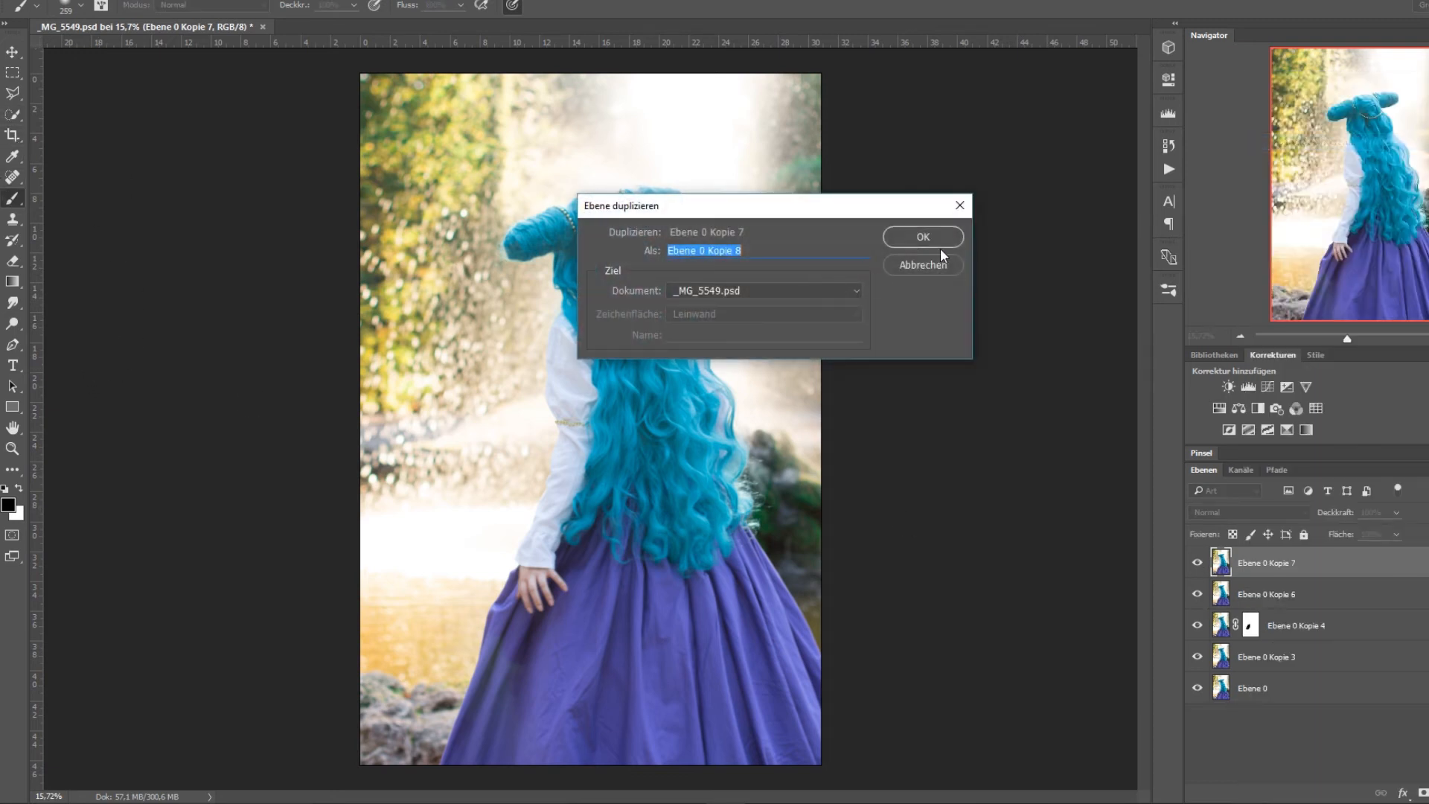
{"action": "left_click", "coordinate": [927, 238]}
{"action": "key", "text": "ctrl+z"}
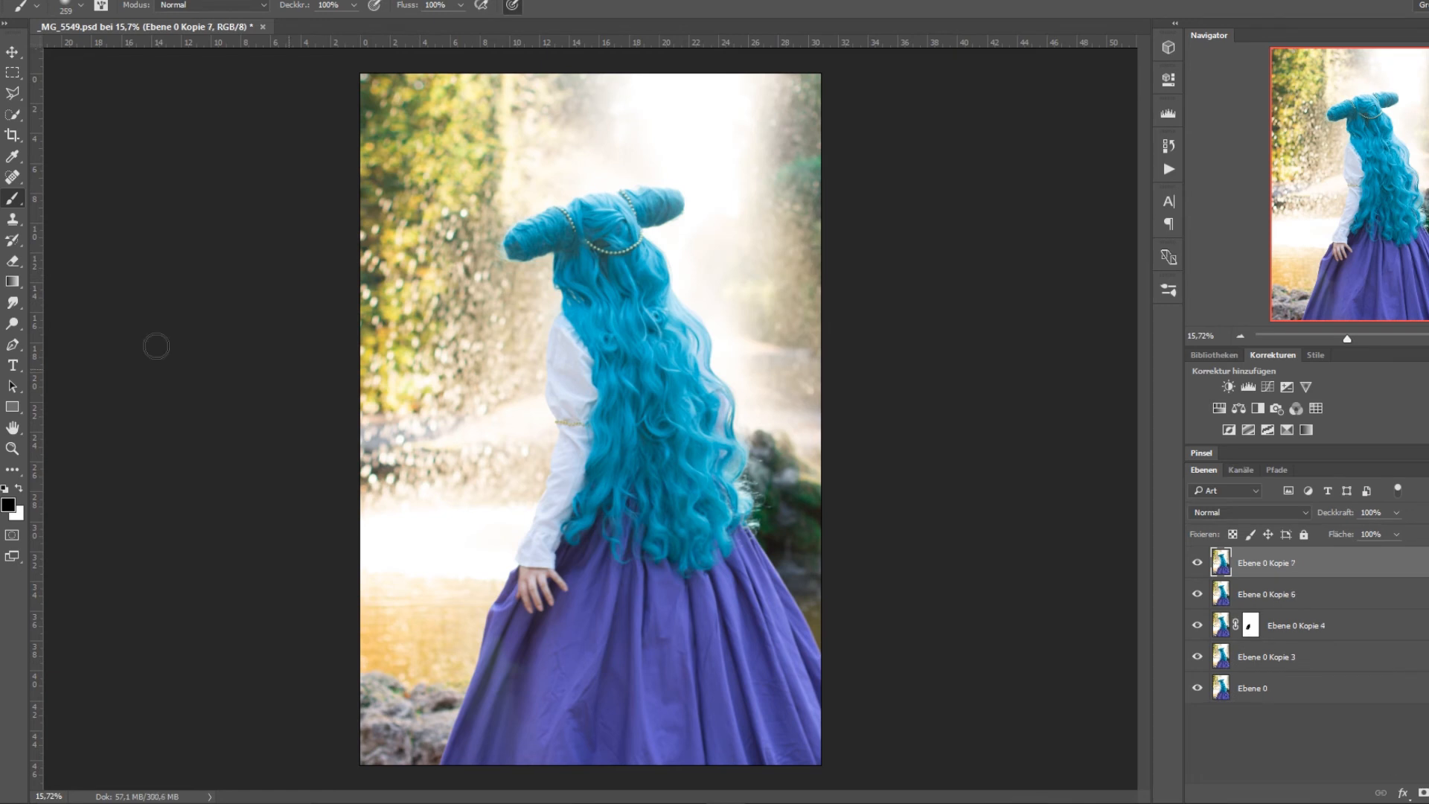
Try the purple-to-pink preset in the Gradient tool's editor, adding, moving and removing an extra colour stop and shifting the midpoint.
{"action": "left_click", "coordinate": [21, 286]}
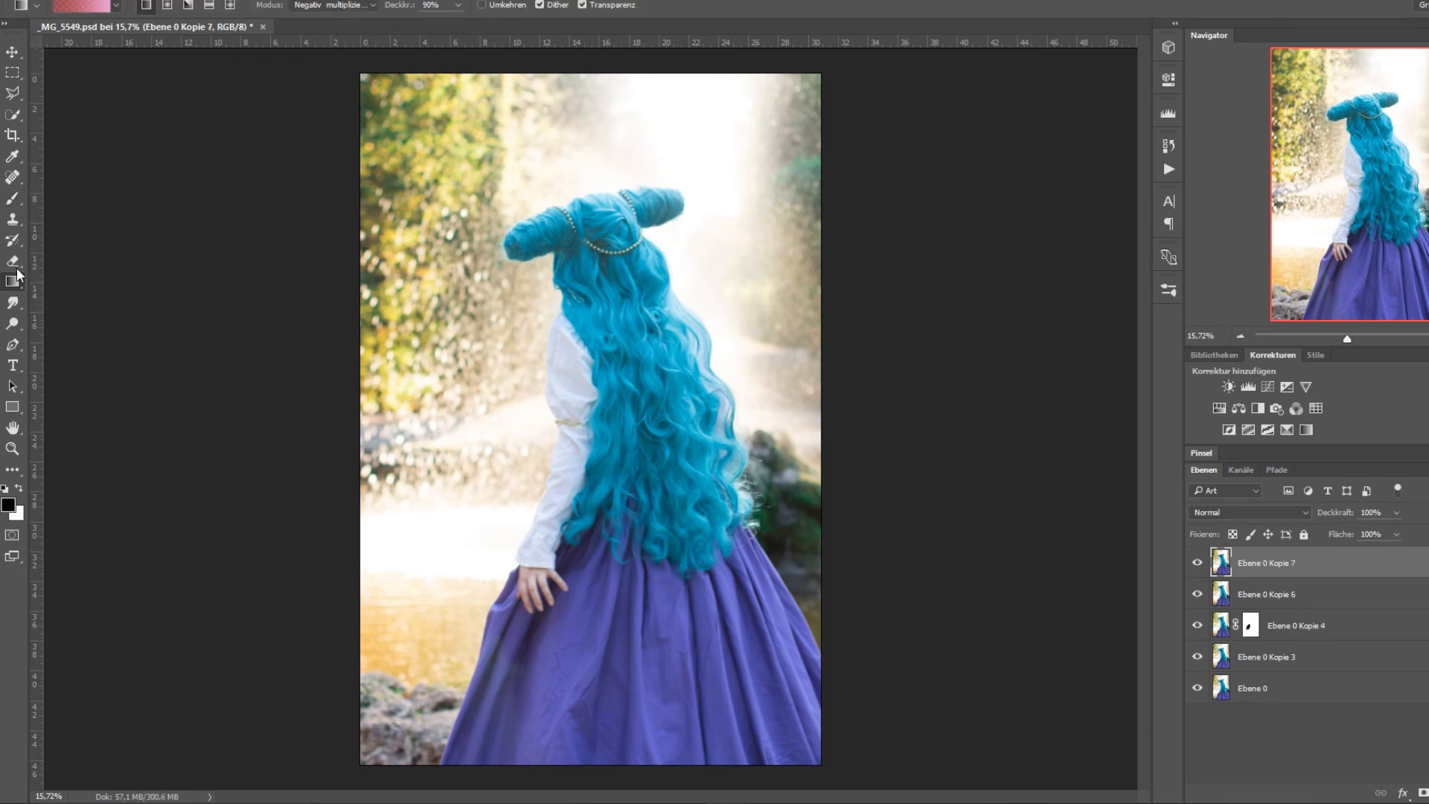
{"action": "left_click", "coordinate": [79, 6]}
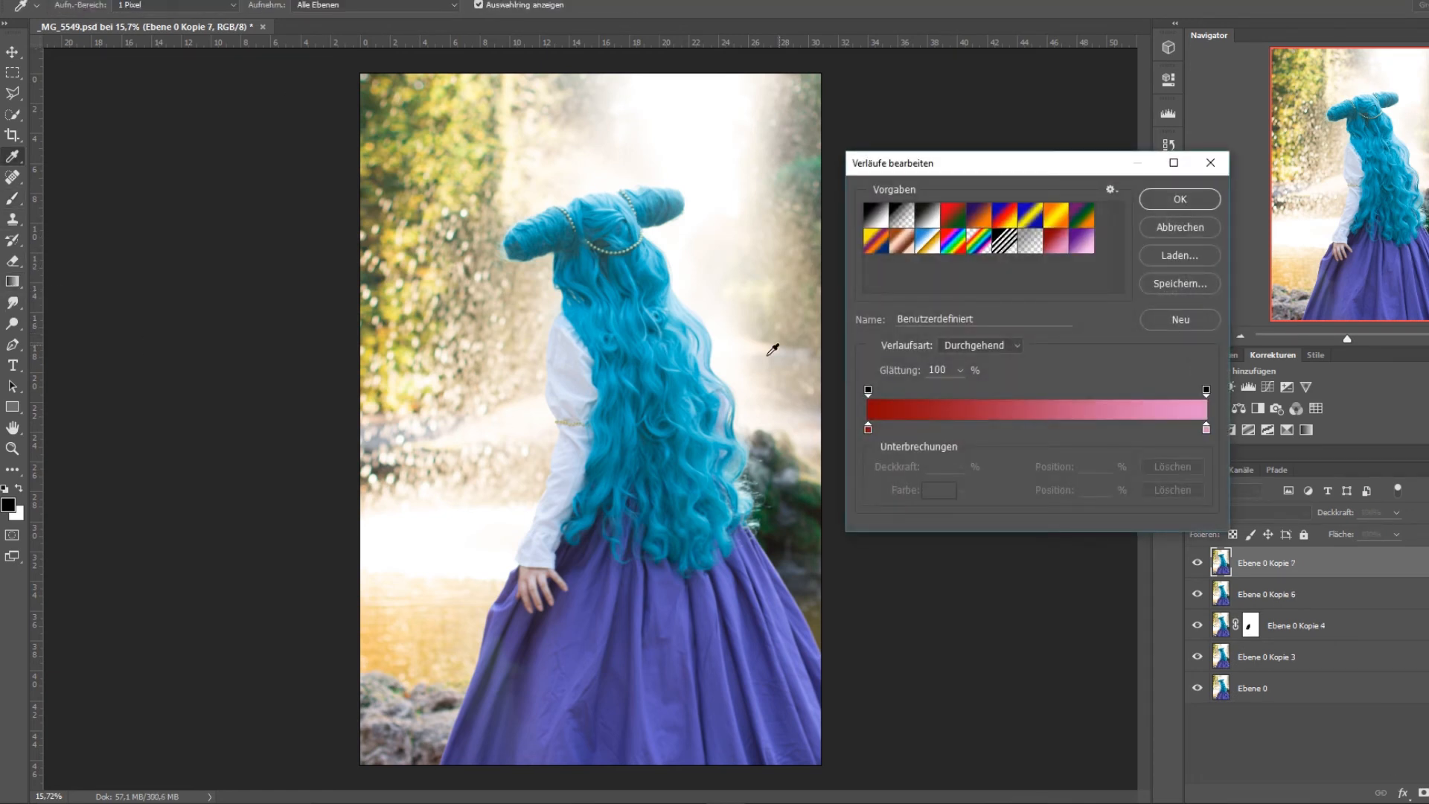
{"action": "left_click", "coordinate": [1180, 430]}
{"action": "left_click_drag", "start_coordinate": [1182, 439], "coordinate": [1163, 462]}
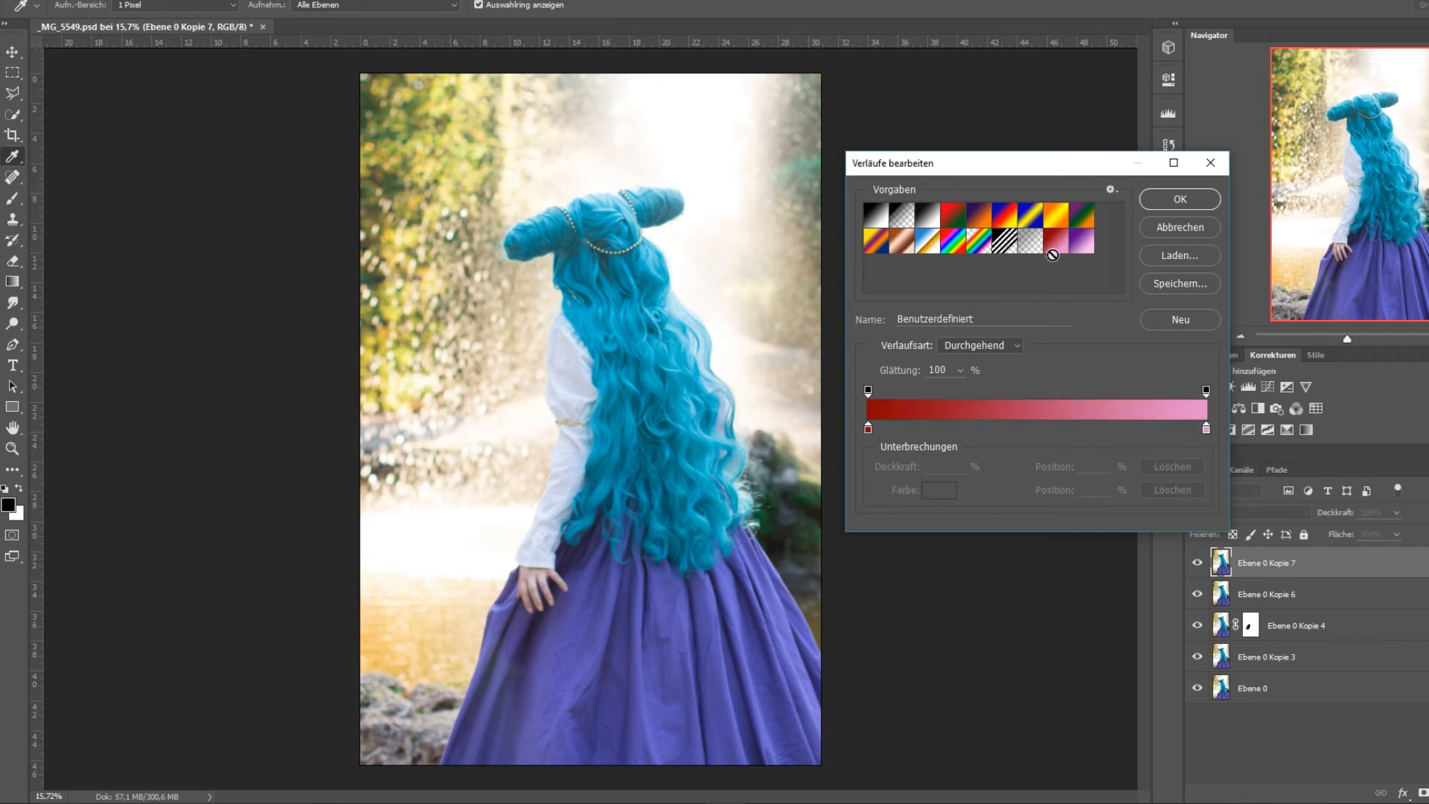
{"action": "left_click", "coordinate": [1085, 246]}
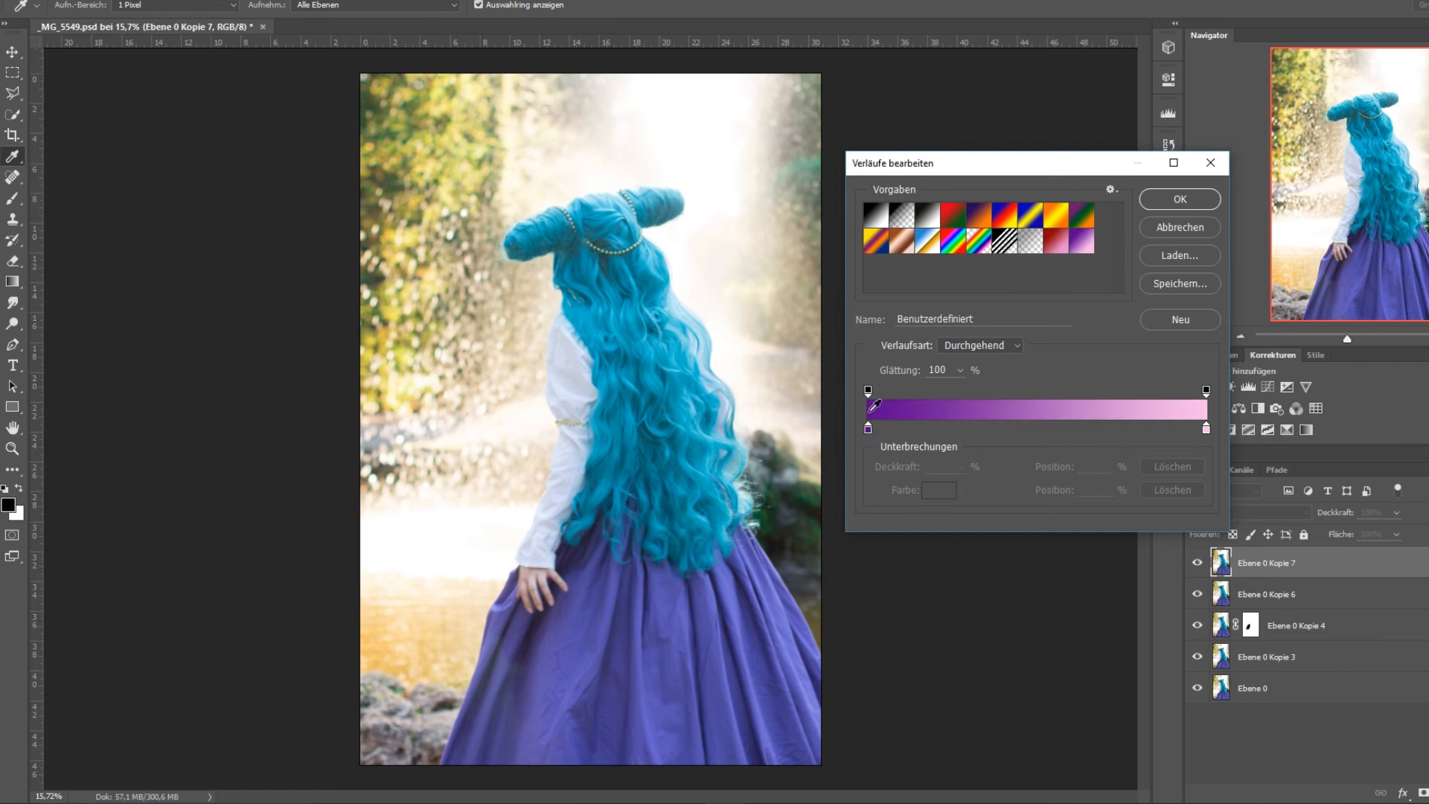
{"action": "left_click", "coordinate": [1029, 429]}
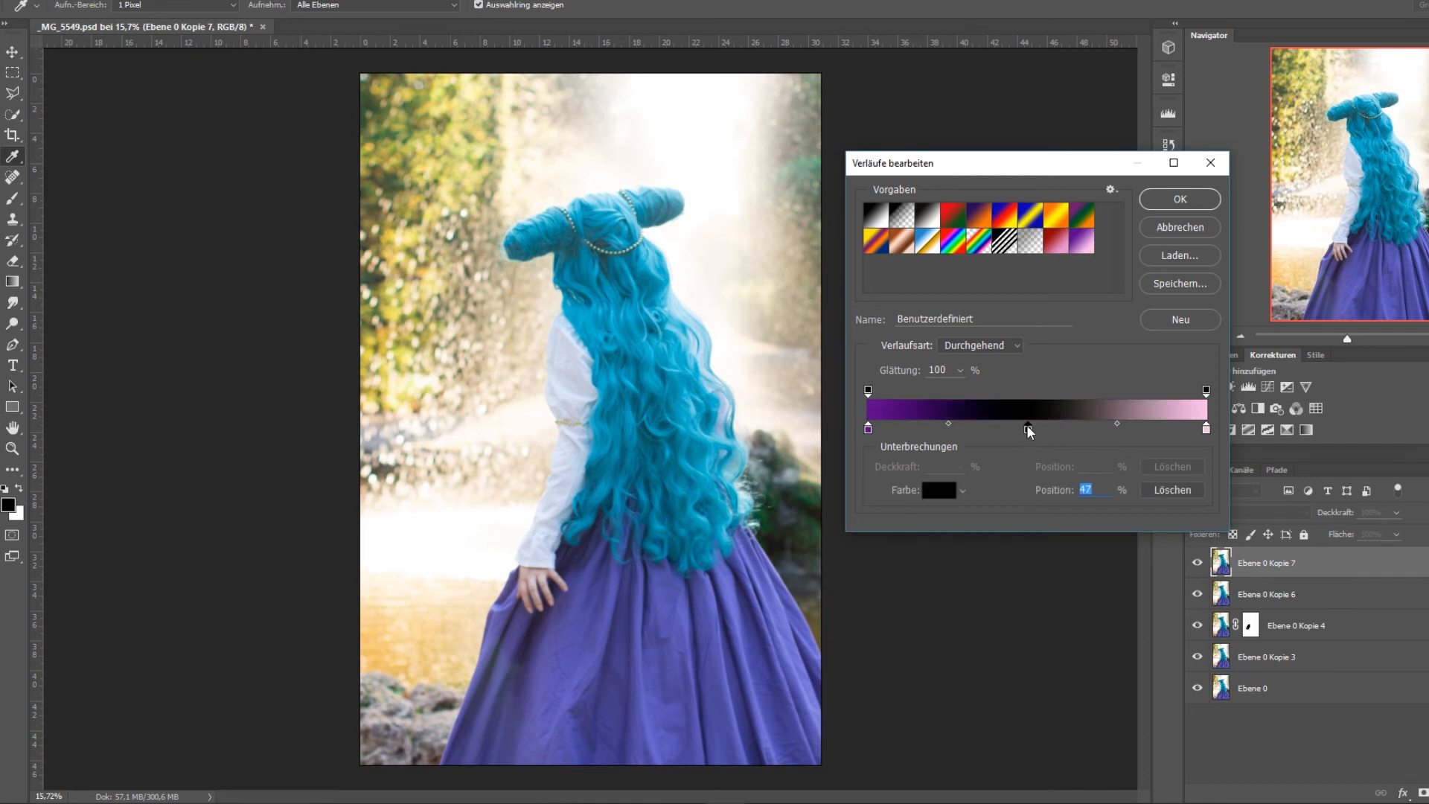
{"action": "left_click_drag", "start_coordinate": [1029, 432], "coordinate": [1020, 430]}
{"action": "left_click_drag", "start_coordinate": [1114, 425], "coordinate": [1014, 470]}
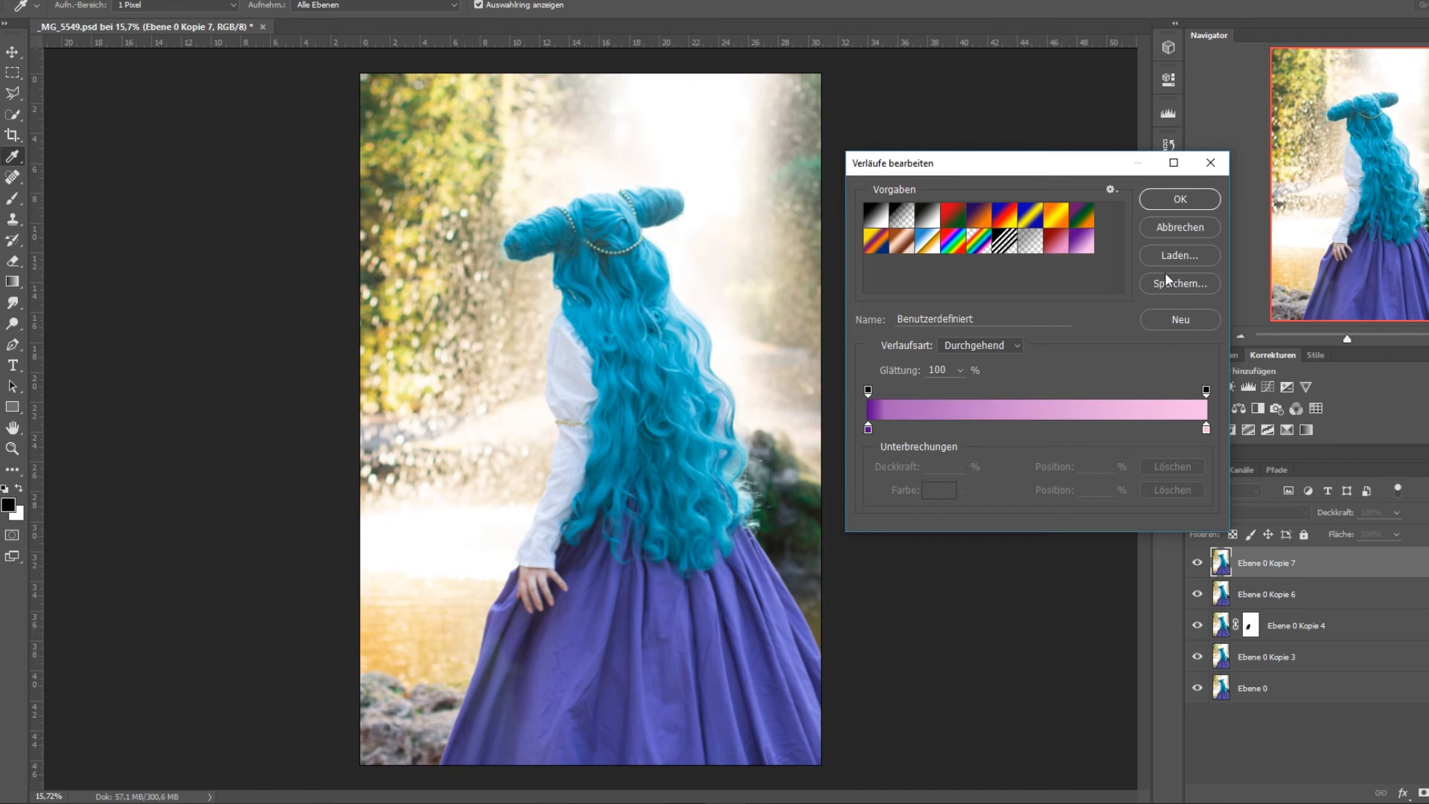
{"action": "left_click", "coordinate": [1180, 198]}
Load the purple-to-pink preset in the gradient editor and change its start colour at position 0 to dark blue.
{"action": "left_click", "coordinate": [83, 9]}
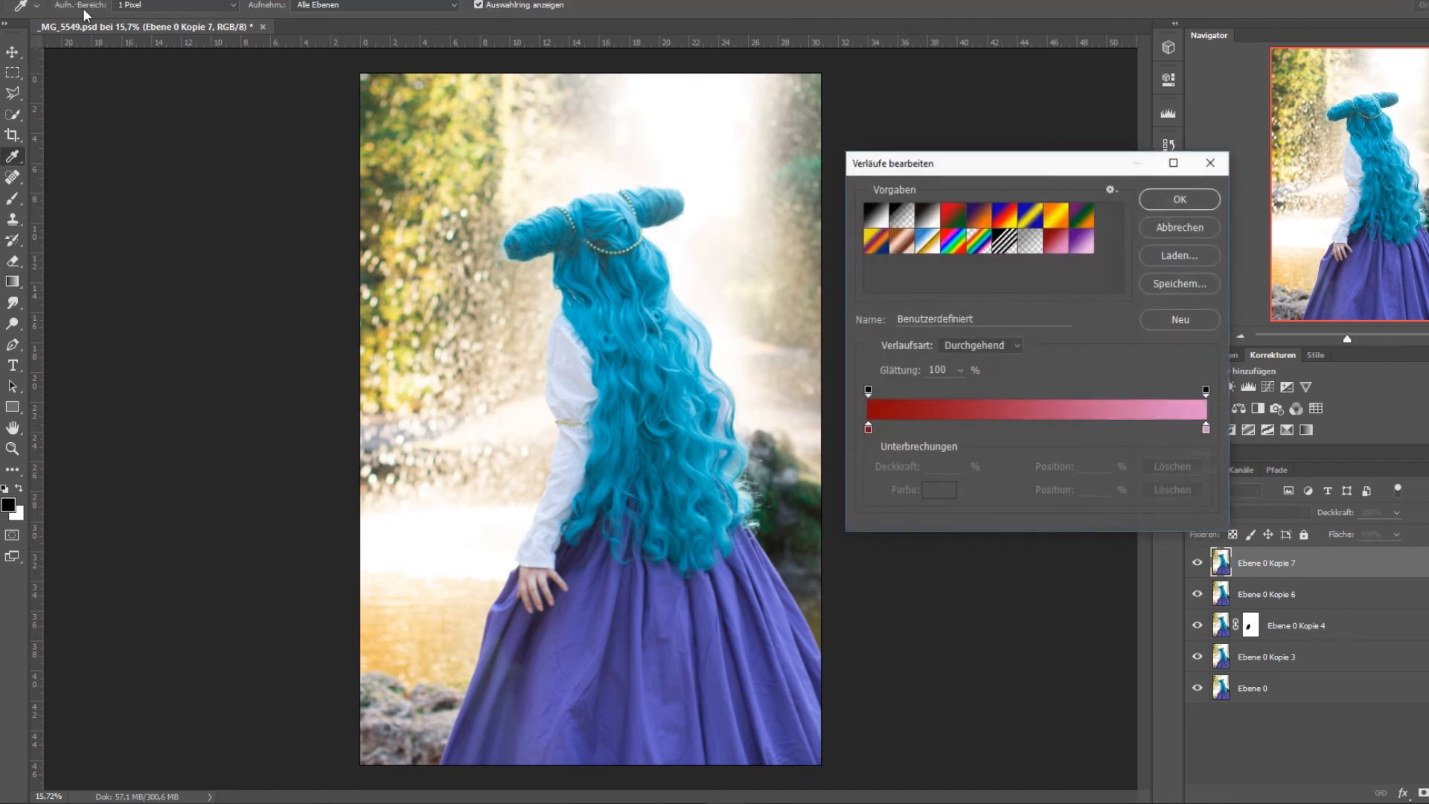
{"action": "left_click", "coordinate": [1080, 245]}
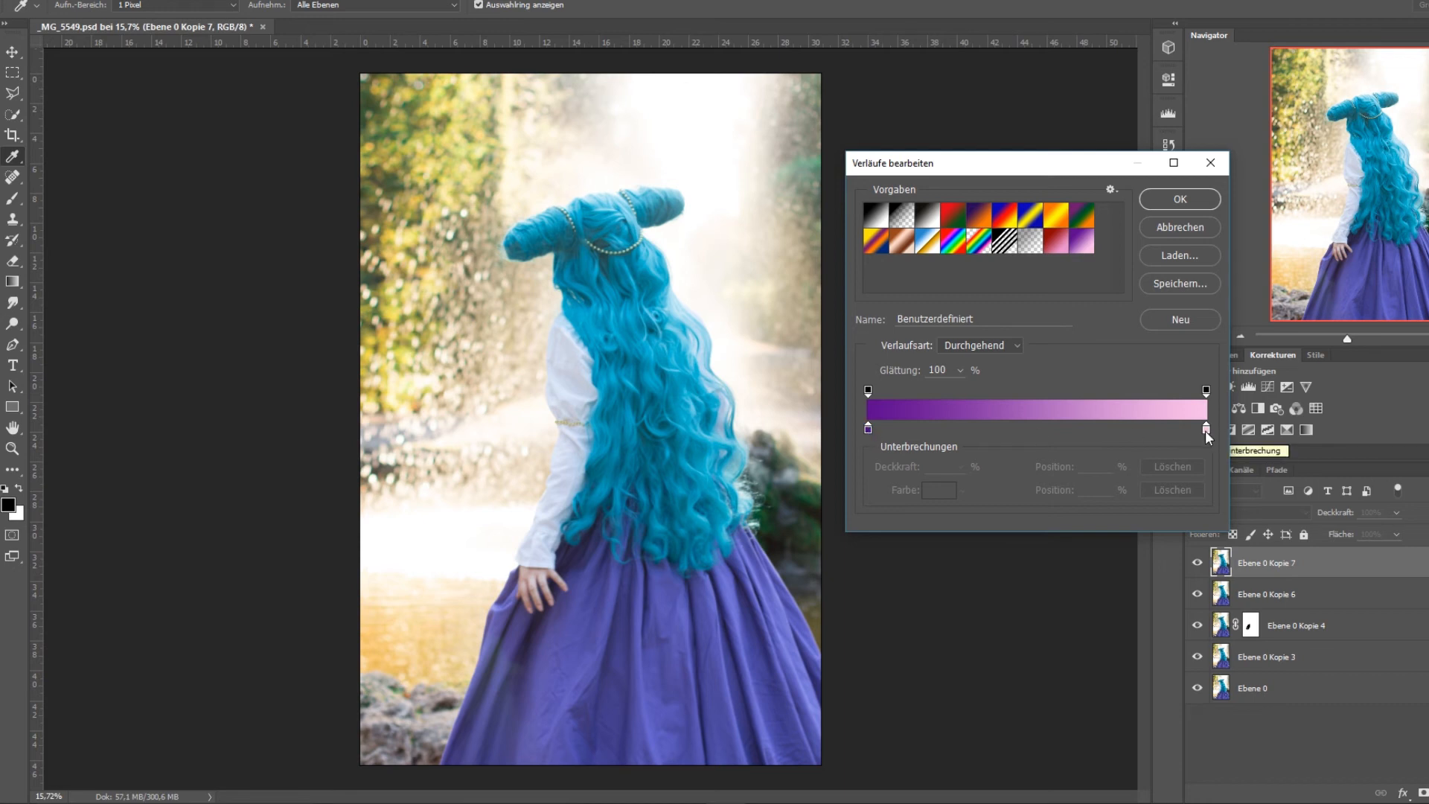
{"action": "left_click", "coordinate": [869, 429]}
{"action": "left_click", "coordinate": [947, 493]}
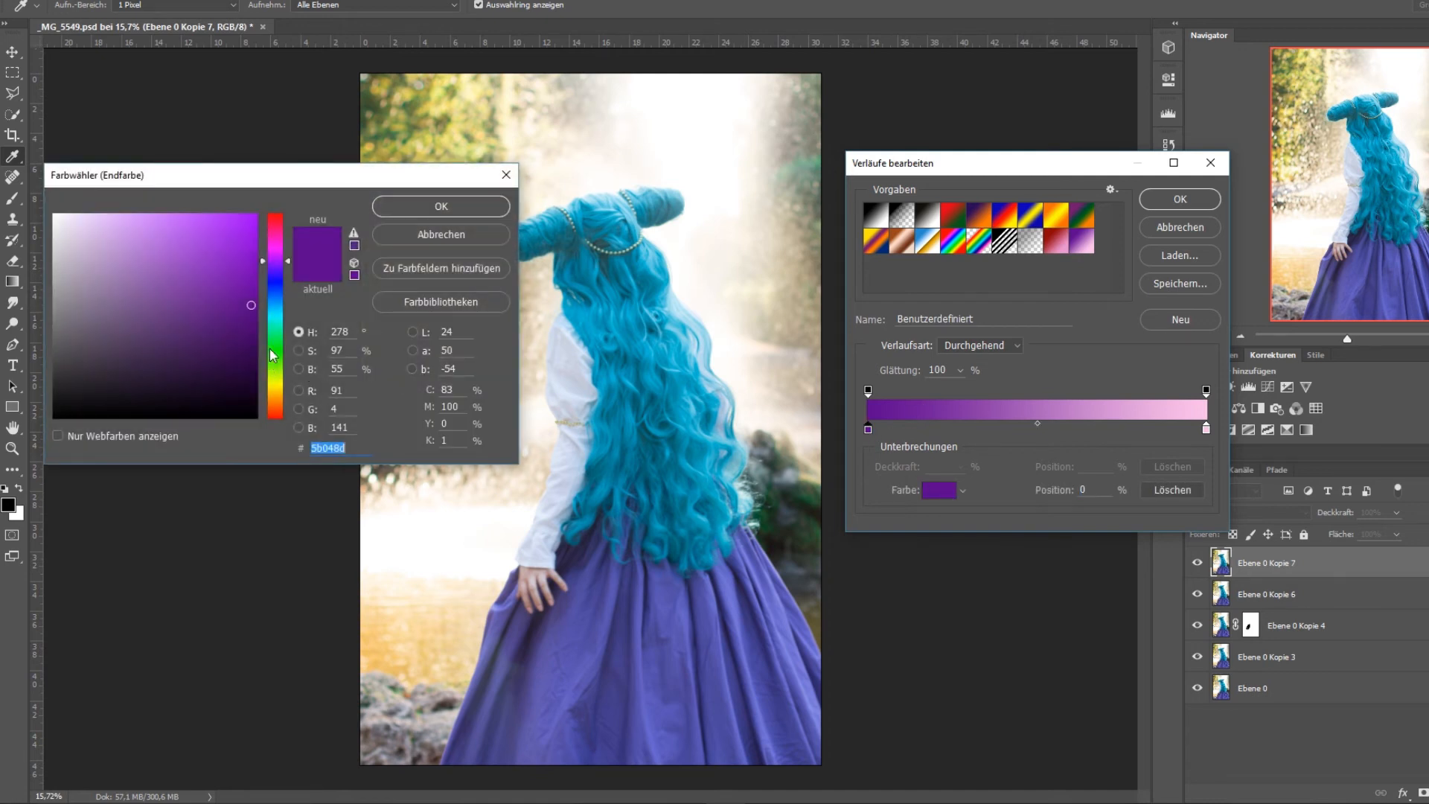
{"action": "mouse_move", "coordinate": [227, 291]}
{"action": "left_mouse_down"}
{"action": "mouse_move", "coordinate": [172, 225]}
{"action": "mouse_move", "coordinate": [156, 349]}
{"action": "mouse_move", "coordinate": [173, 258]}
{"action": "mouse_move", "coordinate": [191, 278]}
{"action": "mouse_move", "coordinate": [261, 281]}
{"action": "mouse_move", "coordinate": [245, 290]}
{"action": "left_mouse_up"}
{"action": "left_click", "coordinate": [281, 286]}
{"action": "left_click", "coordinate": [440, 207]}
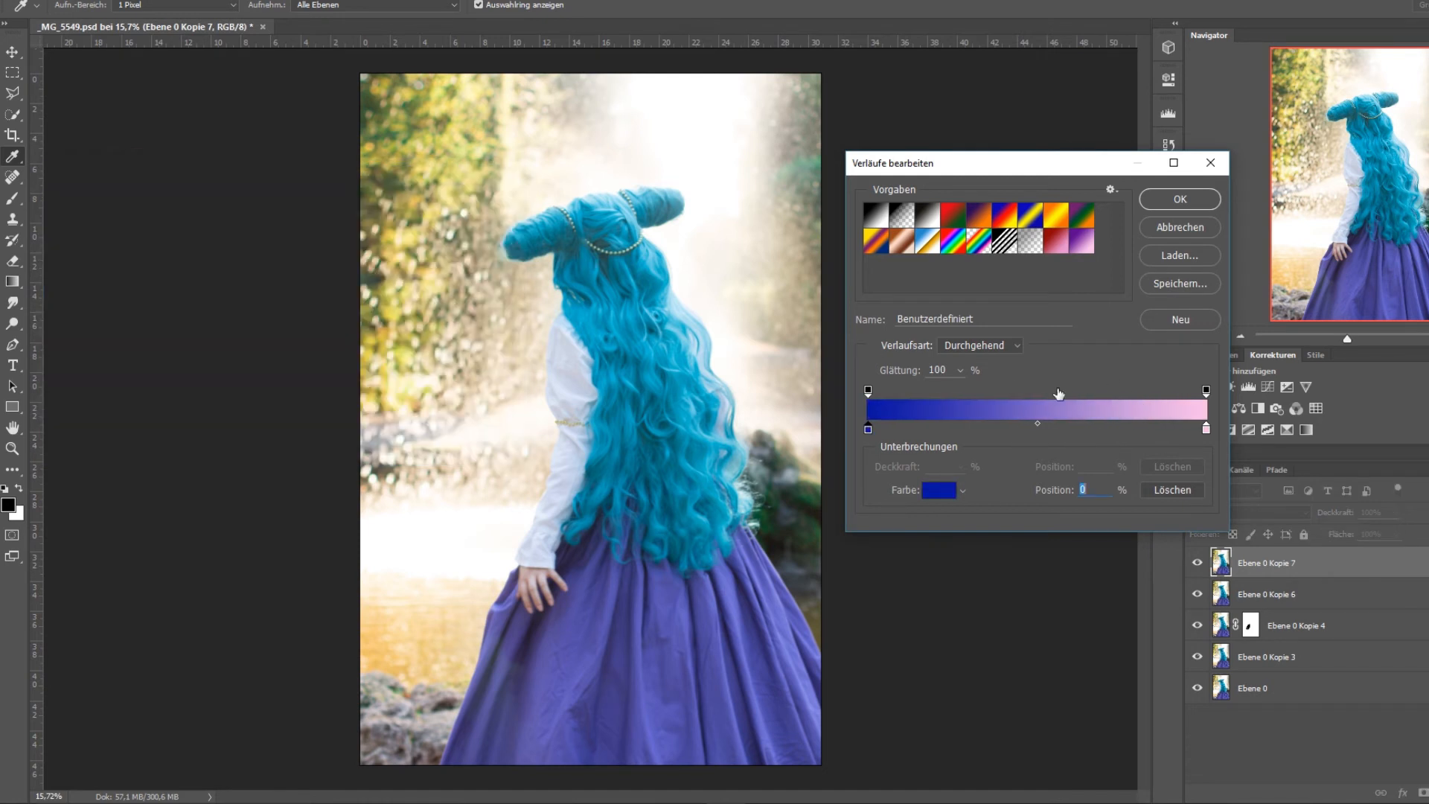
Change the gradient's end colour at position 100 to a very pale blue.
{"action": "double_click", "coordinate": [1206, 429]}
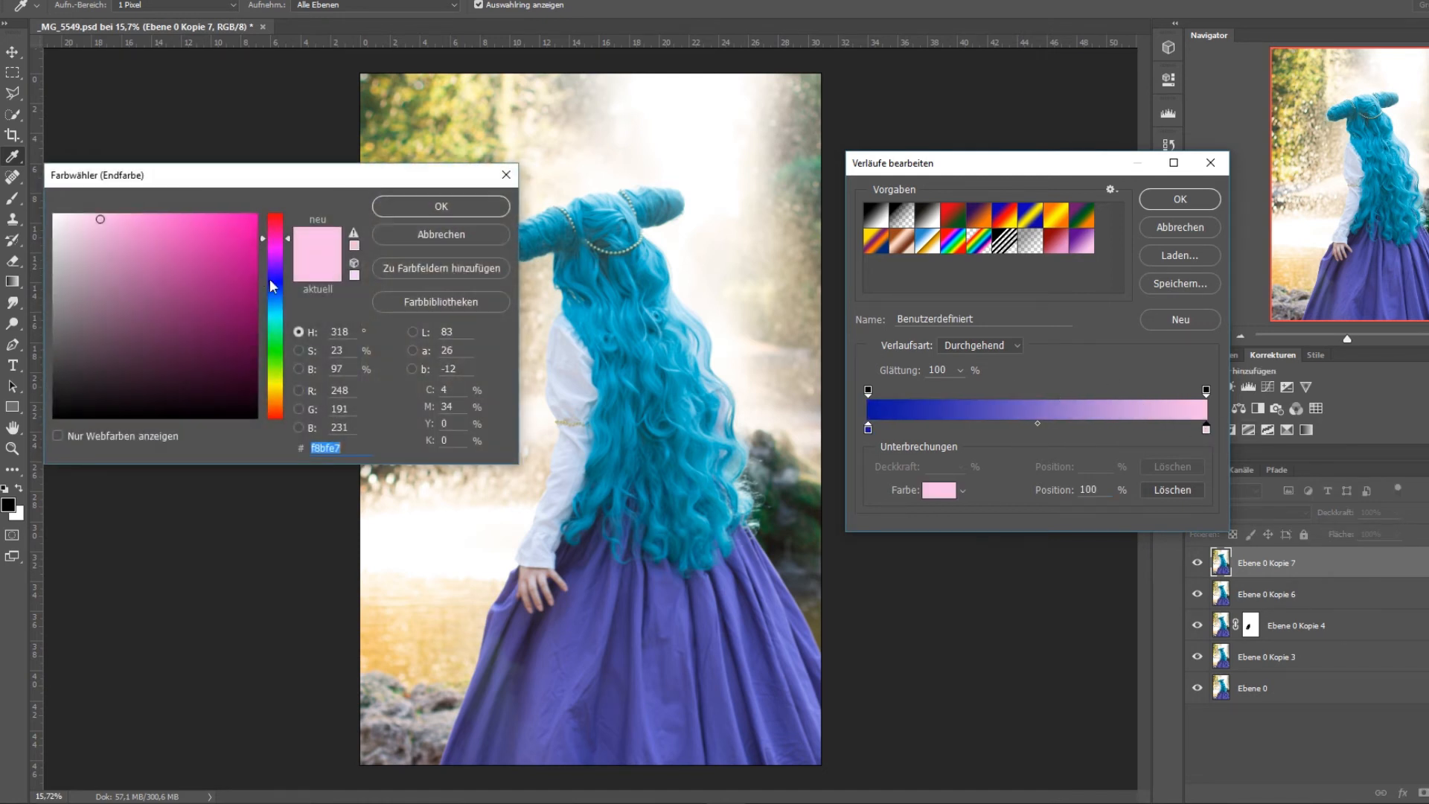
{"action": "left_click_drag", "start_coordinate": [275, 296], "coordinate": [278, 308]}
{"action": "mouse_move", "coordinate": [90, 215]}
{"action": "left_mouse_down"}
{"action": "mouse_move", "coordinate": [108, 213]}
{"action": "mouse_move", "coordinate": [68, 217]}
{"action": "left_mouse_up"}
{"action": "left_click", "coordinate": [374, 206]}
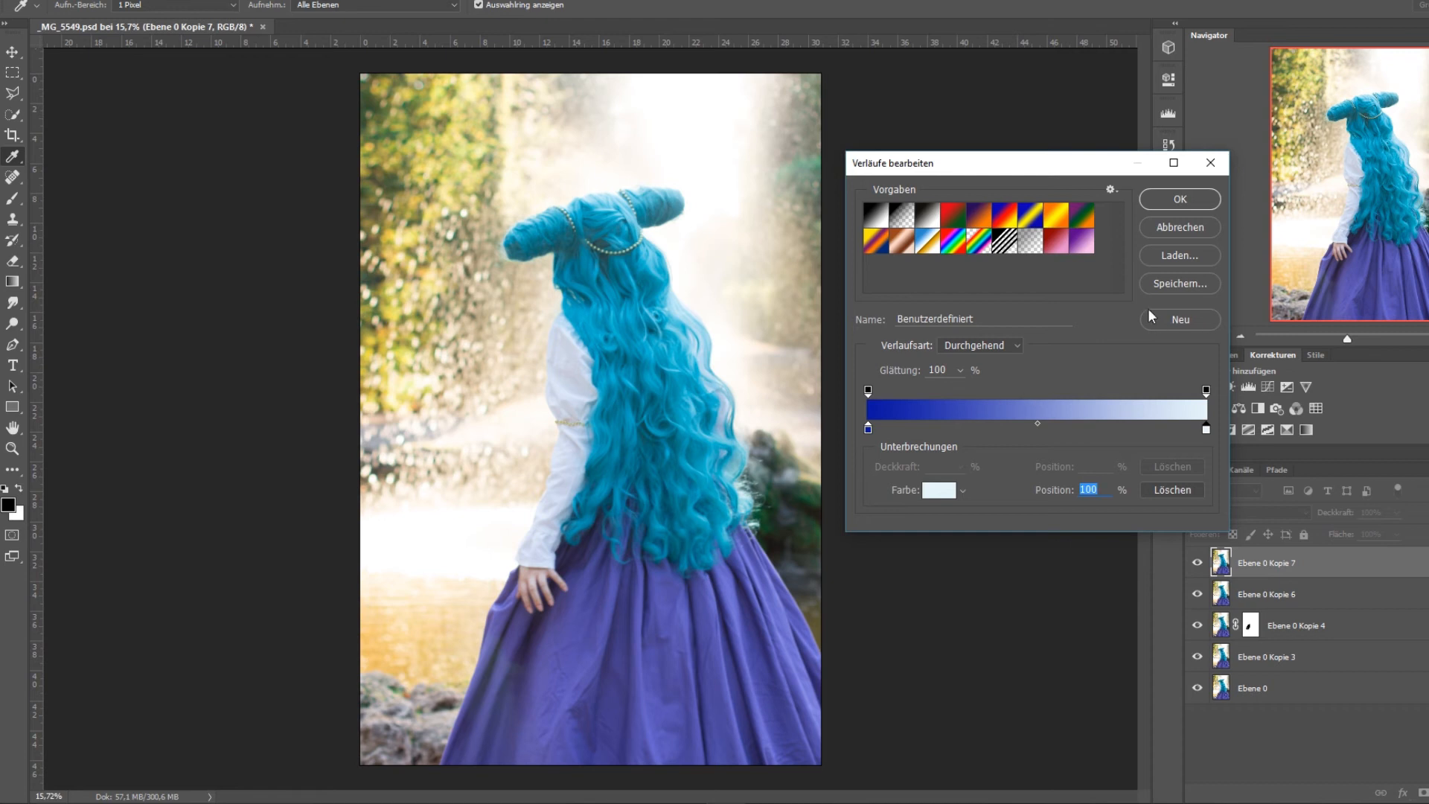
Save the blue gradient as a new preset and choose the purple-to-pink preset for the Gradient tool.
{"action": "left_click", "coordinate": [1180, 319]}
{"action": "left_click", "coordinate": [1079, 249]}
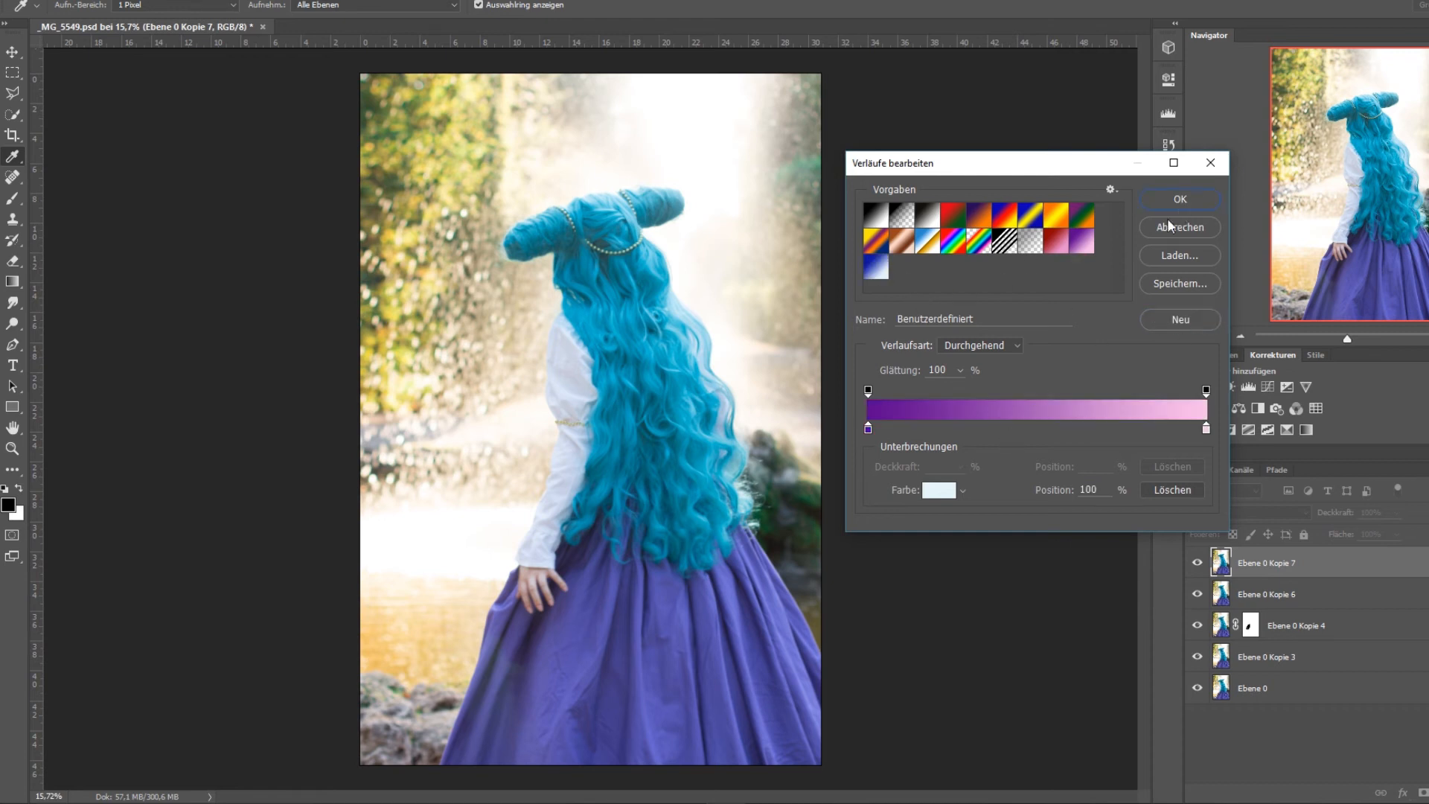
{"action": "left_click", "coordinate": [1181, 199]}
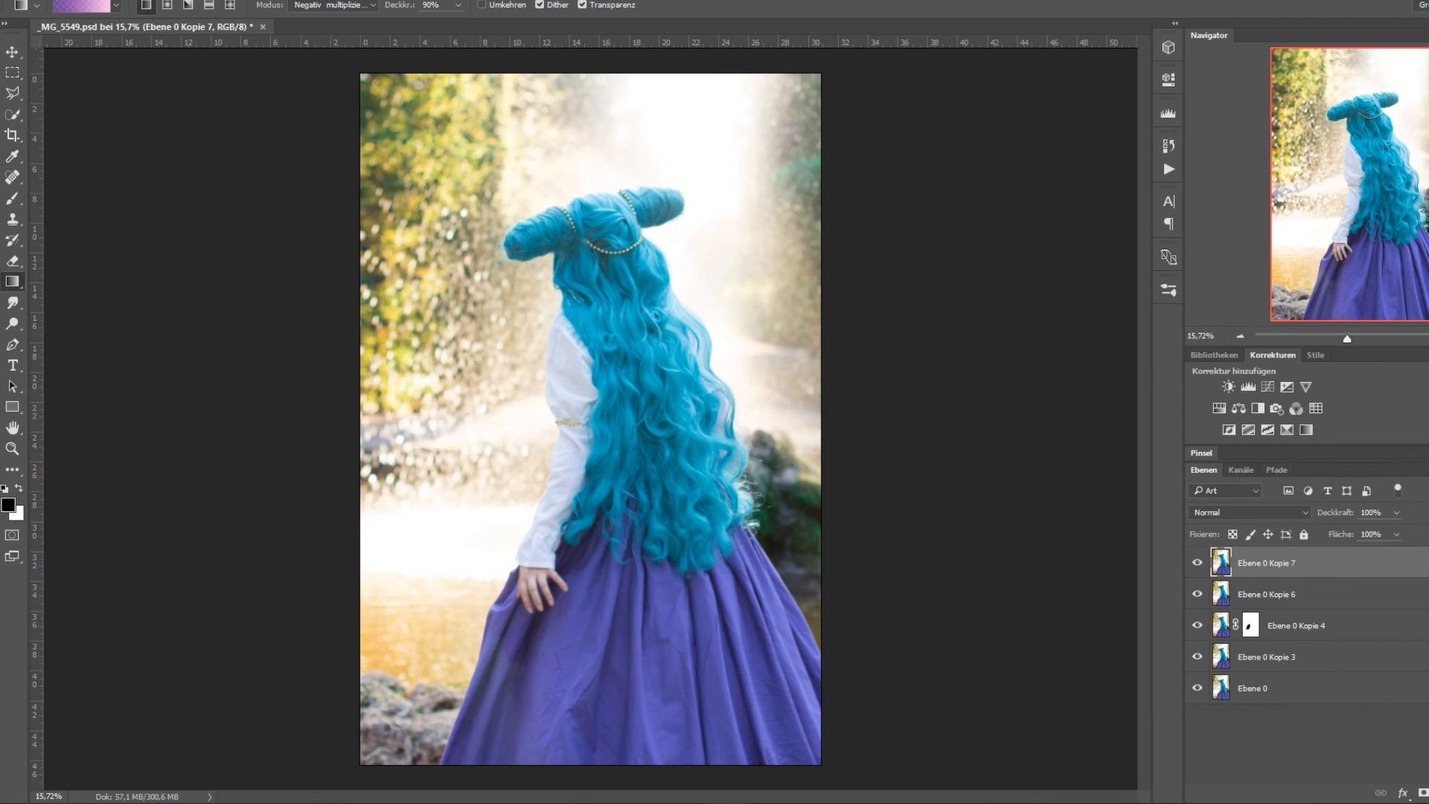
Add a Verlaufsumsetzung adjustment layer above Ebene 0 Kopie 7 and apply the purple-to-pink gradient preset to it.
{"action": "left_click", "coordinate": [1428, 792]}
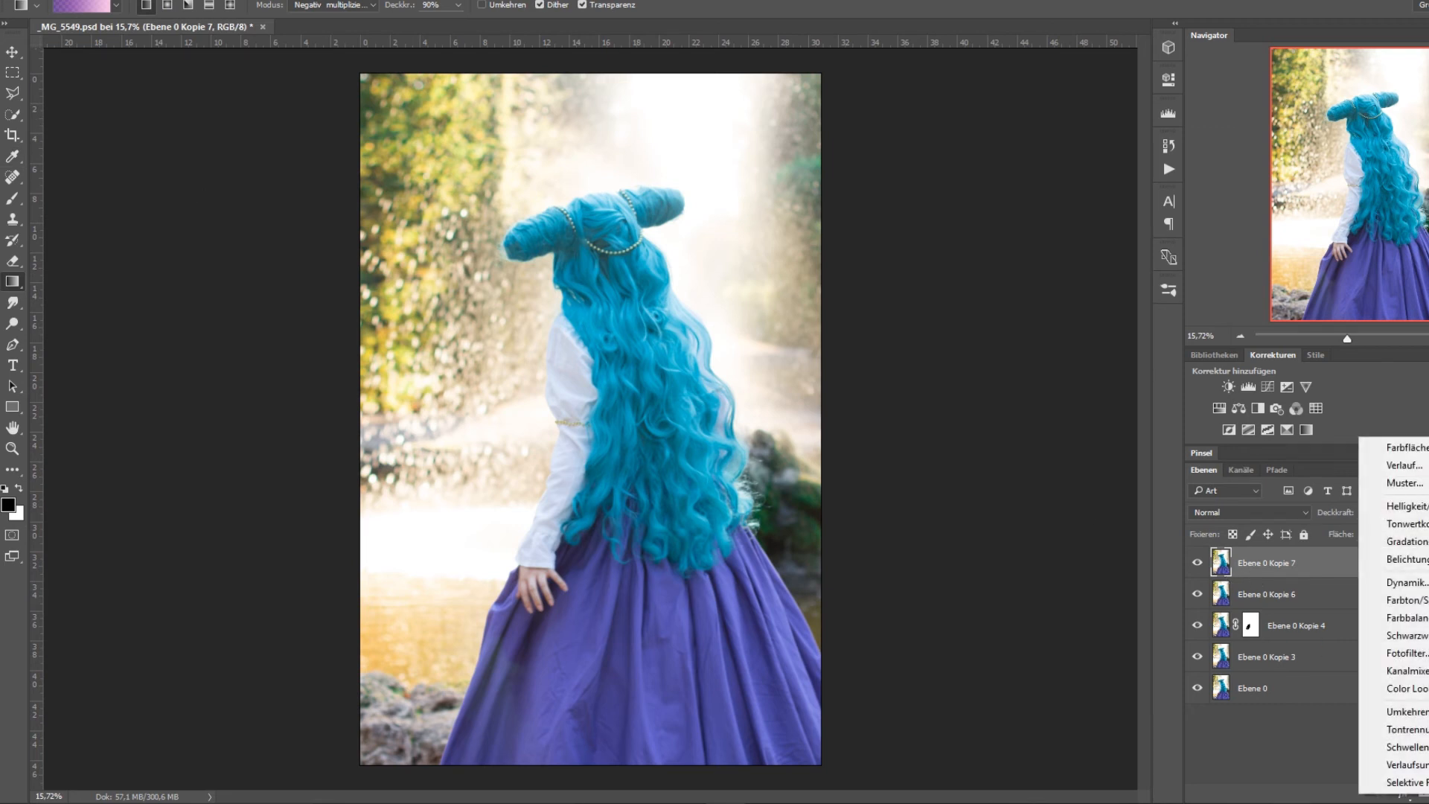
{"action": "left_click", "coordinate": [1425, 764]}
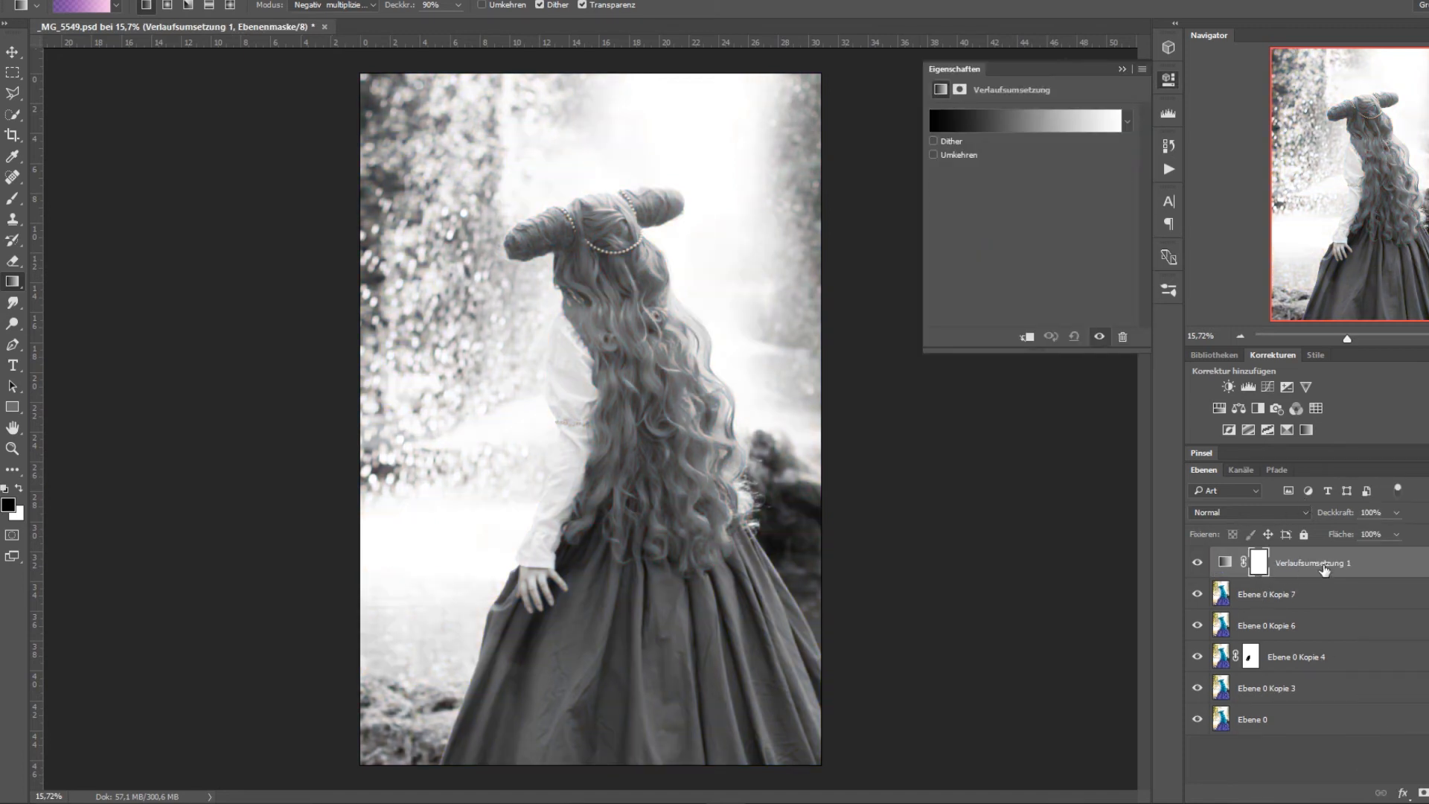
{"action": "left_click", "coordinate": [1070, 123]}
{"action": "left_click", "coordinate": [1083, 249]}
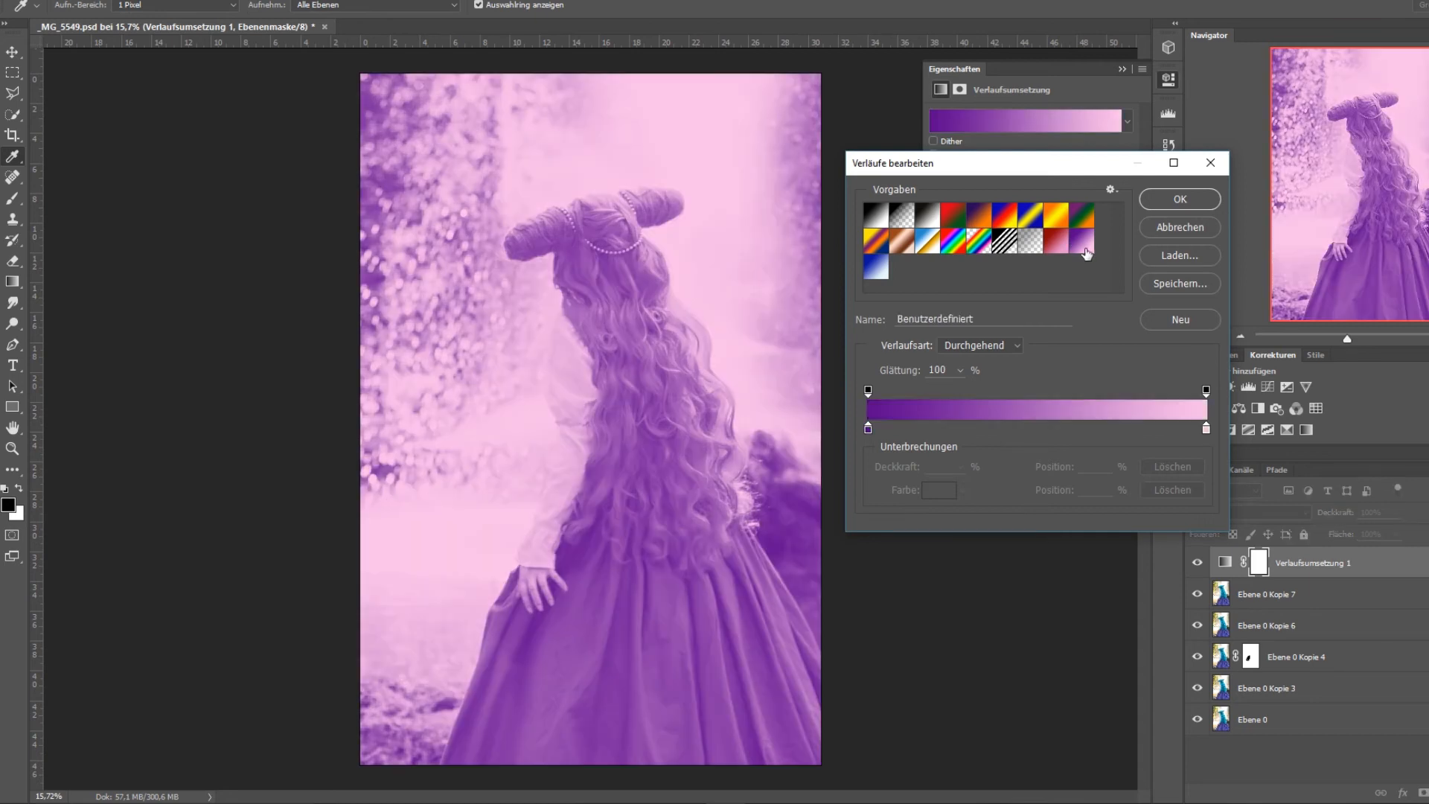
{"action": "left_click", "coordinate": [1167, 202]}
Try the blend mode Multiplizieren on the gradient map layer, restore Normal, and compare by hiding and showing the layer.
{"action": "left_click", "coordinate": [1250, 512]}
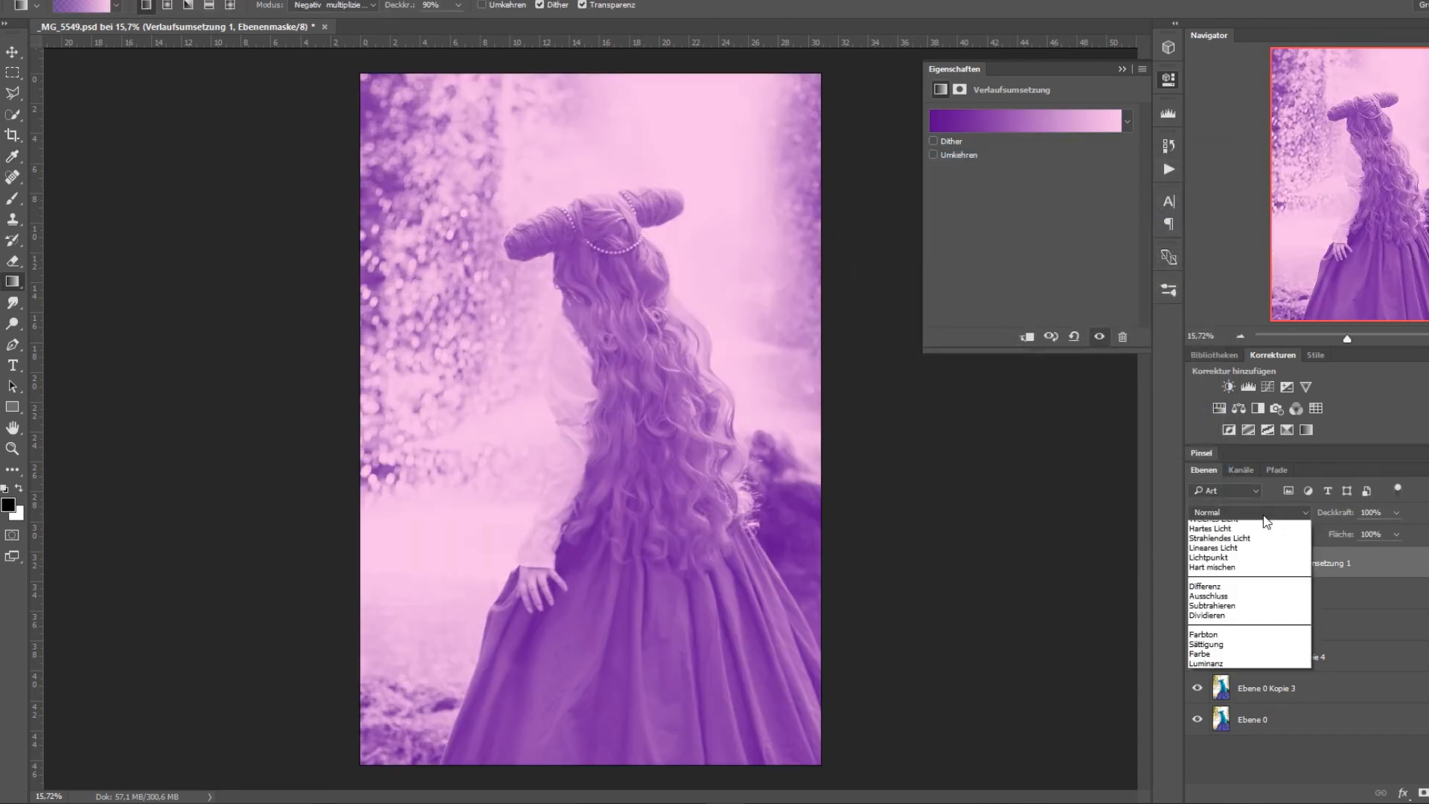
{"action": "left_click", "coordinate": [1221, 563]}
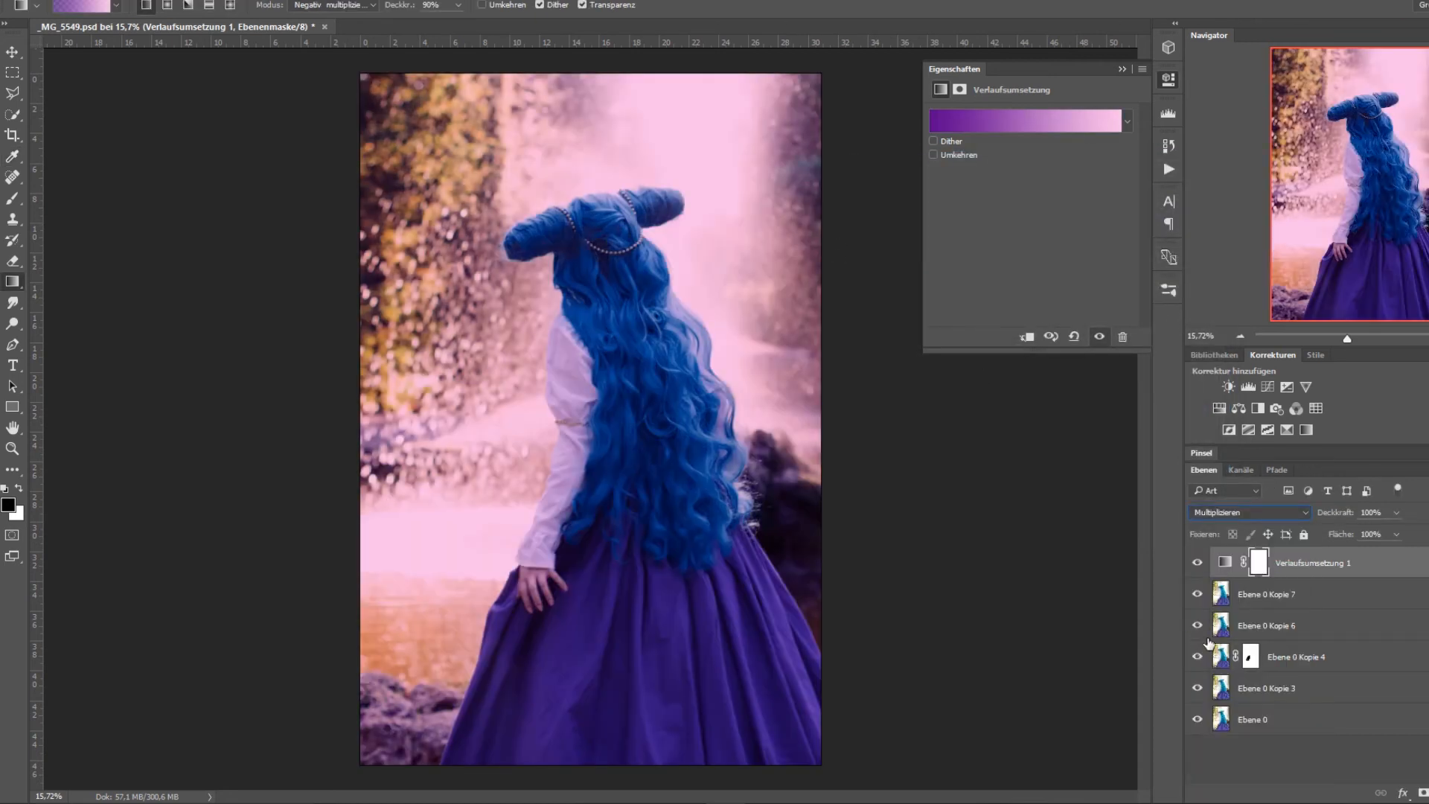
{"action": "left_click", "coordinate": [1244, 516]}
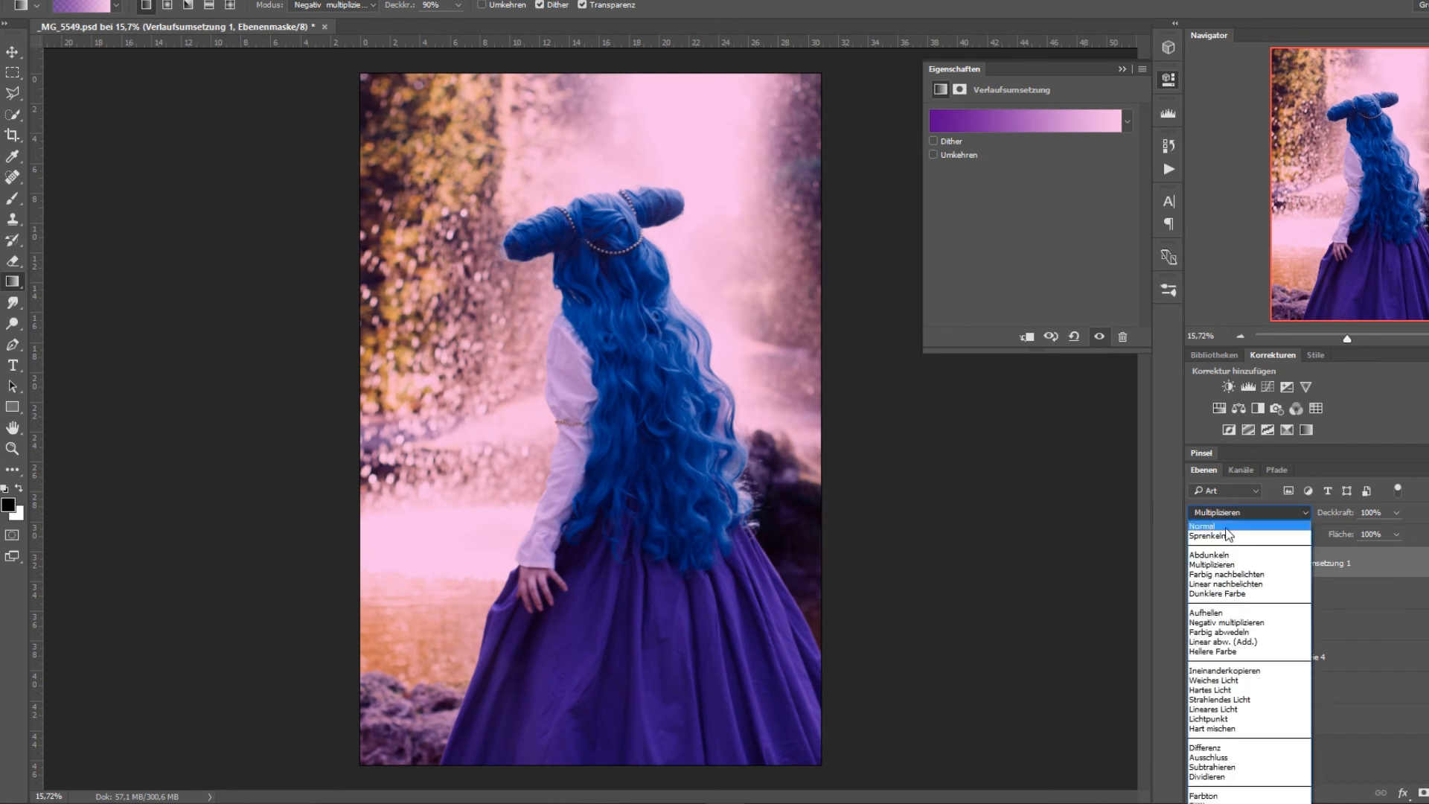
{"action": "left_click", "coordinate": [1227, 525]}
{"action": "left_click", "coordinate": [1197, 564]}
{"action": "left_click", "coordinate": [1198, 563]}
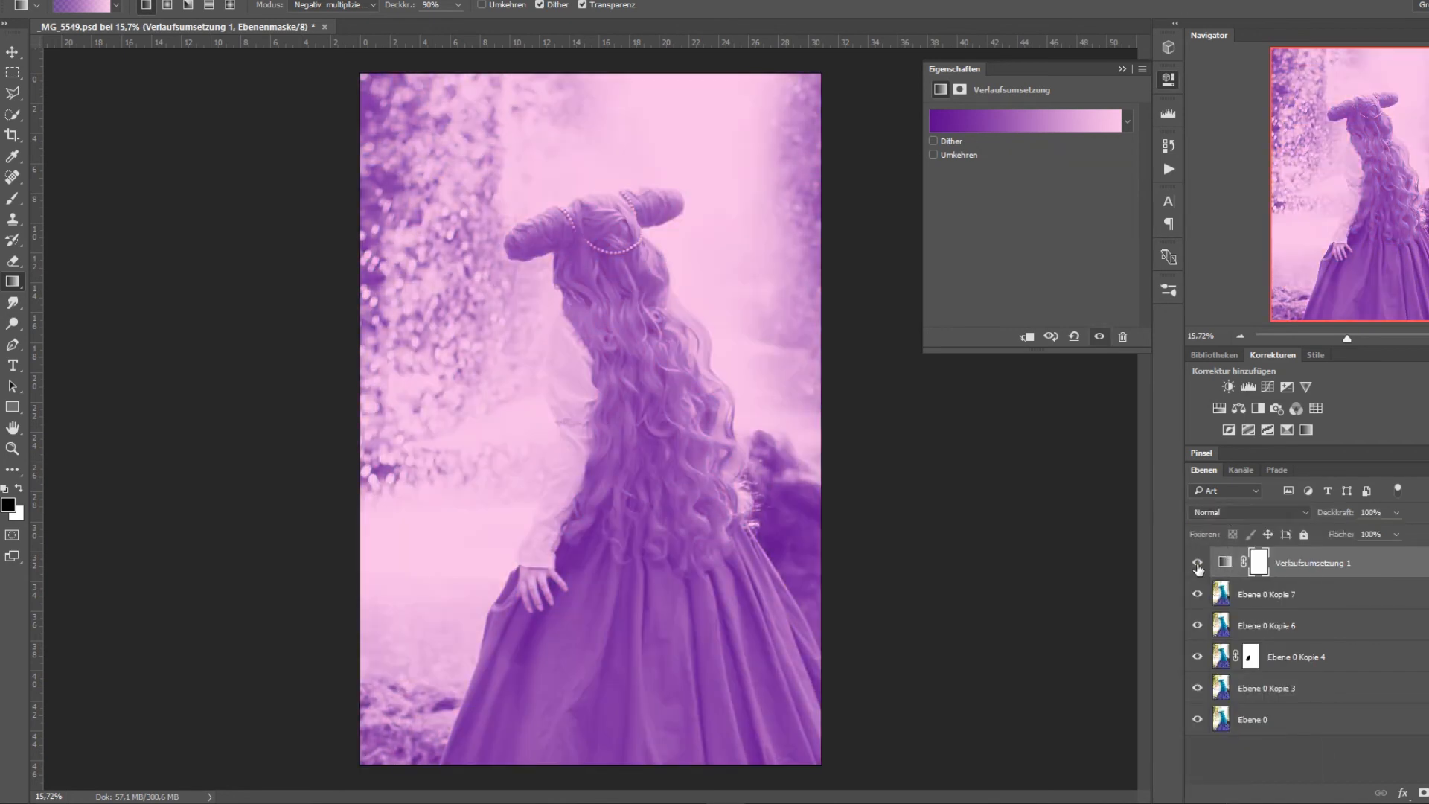
Compare the image with and without the purple-to-pink gradient map by hiding and showing its layer.
{"action": "left_click", "coordinate": [1198, 563]}
{"action": "left_click", "coordinate": [1198, 563]}
{"action": "left_click", "coordinate": [1198, 563]}
{"action": "left_click", "coordinate": [1197, 564]}
Enable Dither for the gradient map and try reversing its colours with Umkehren, leaving the reversal off.
{"action": "left_click", "coordinate": [934, 141]}
{"action": "left_click", "coordinate": [934, 155]}
{"action": "left_click", "coordinate": [934, 154]}
{"action": "left_click", "coordinate": [934, 154]}
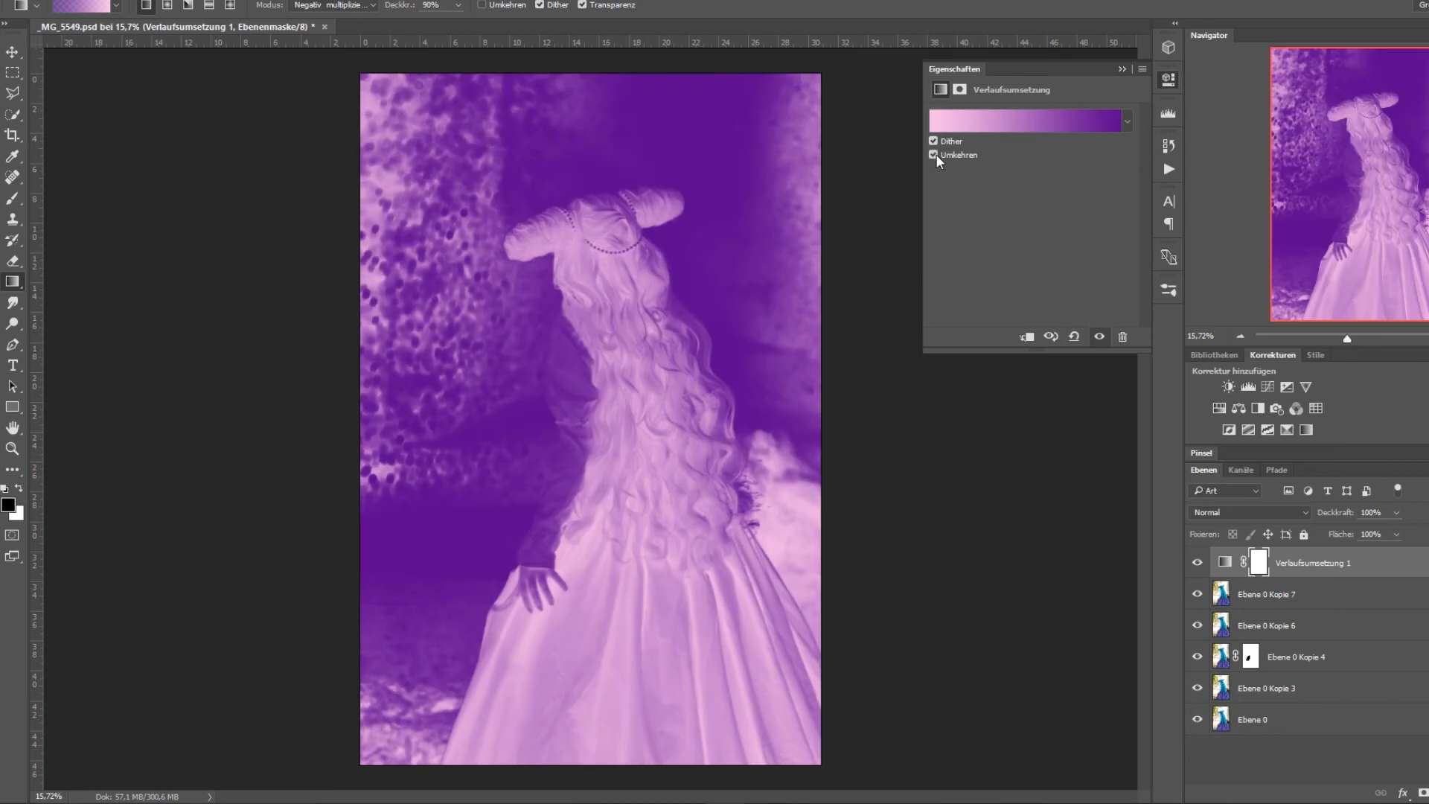
{"action": "left_click", "coordinate": [934, 155]}
{"action": "left_click", "coordinate": [934, 153]}
{"action": "left_click", "coordinate": [935, 153]}
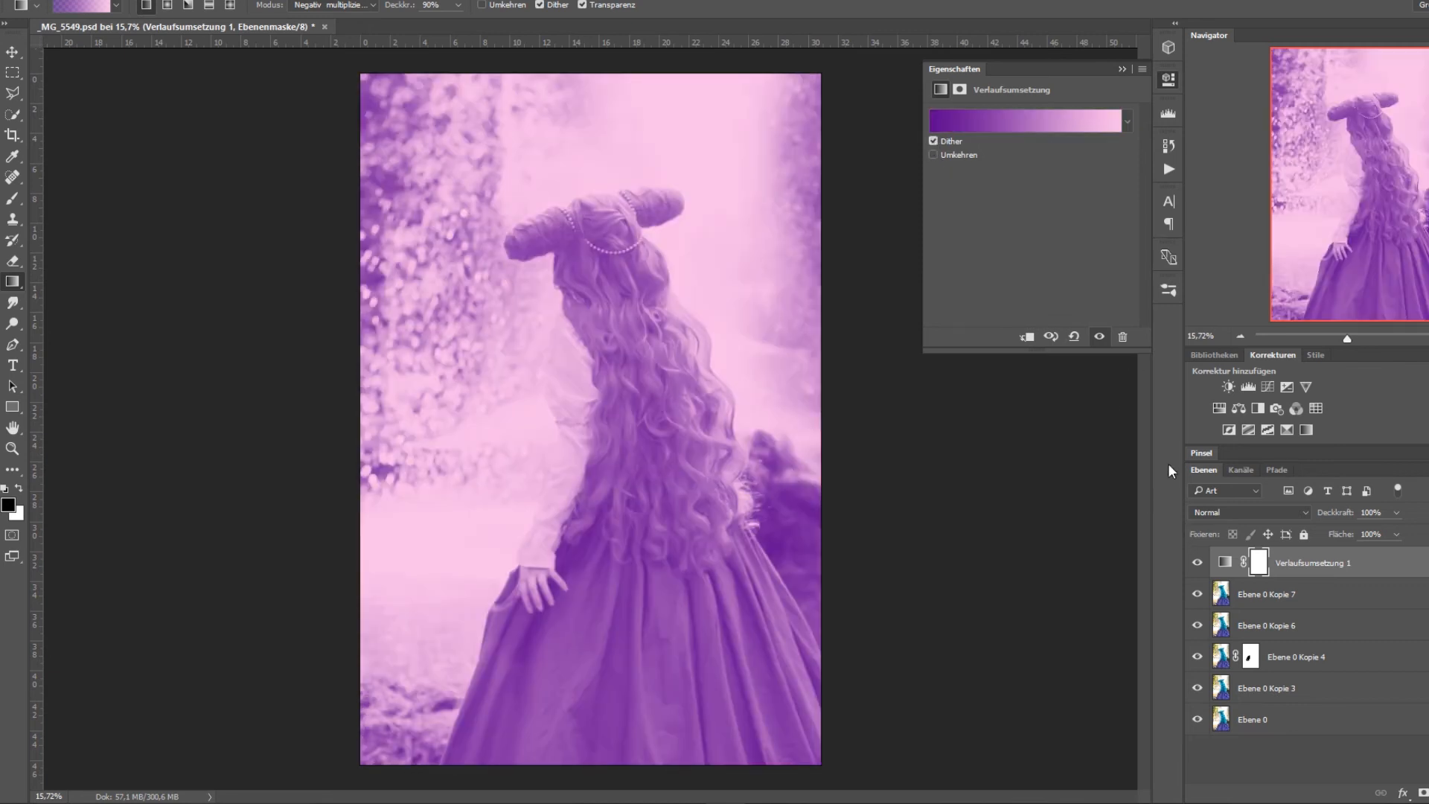
Set the purple-to-pink gradient map layer's blend mode to Multiplizieren and its opacity to 57%.
{"action": "left_click", "coordinate": [1317, 571]}
{"action": "left_click", "coordinate": [1304, 603]}
{"action": "left_click", "coordinate": [1311, 567]}
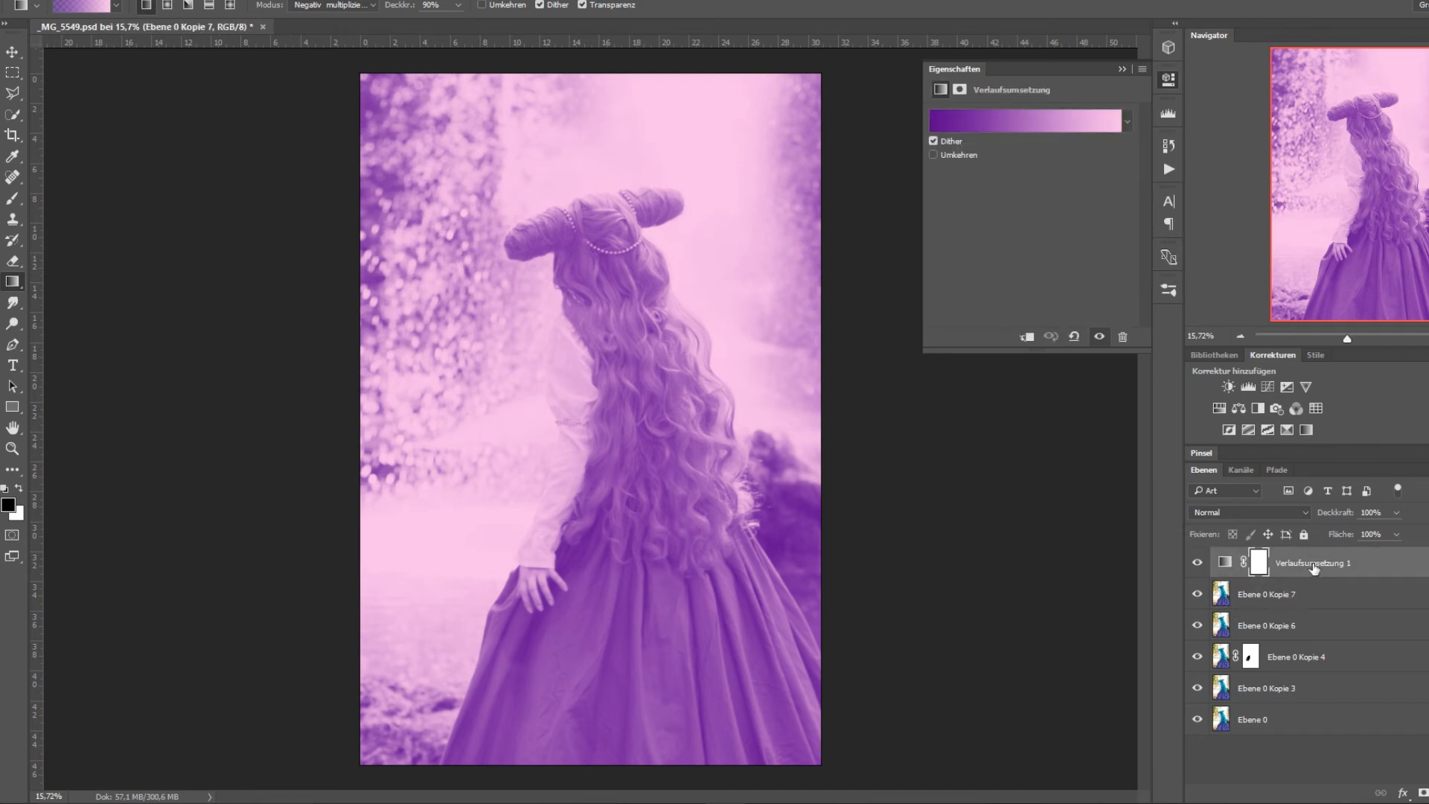
{"action": "left_click", "coordinate": [1298, 515]}
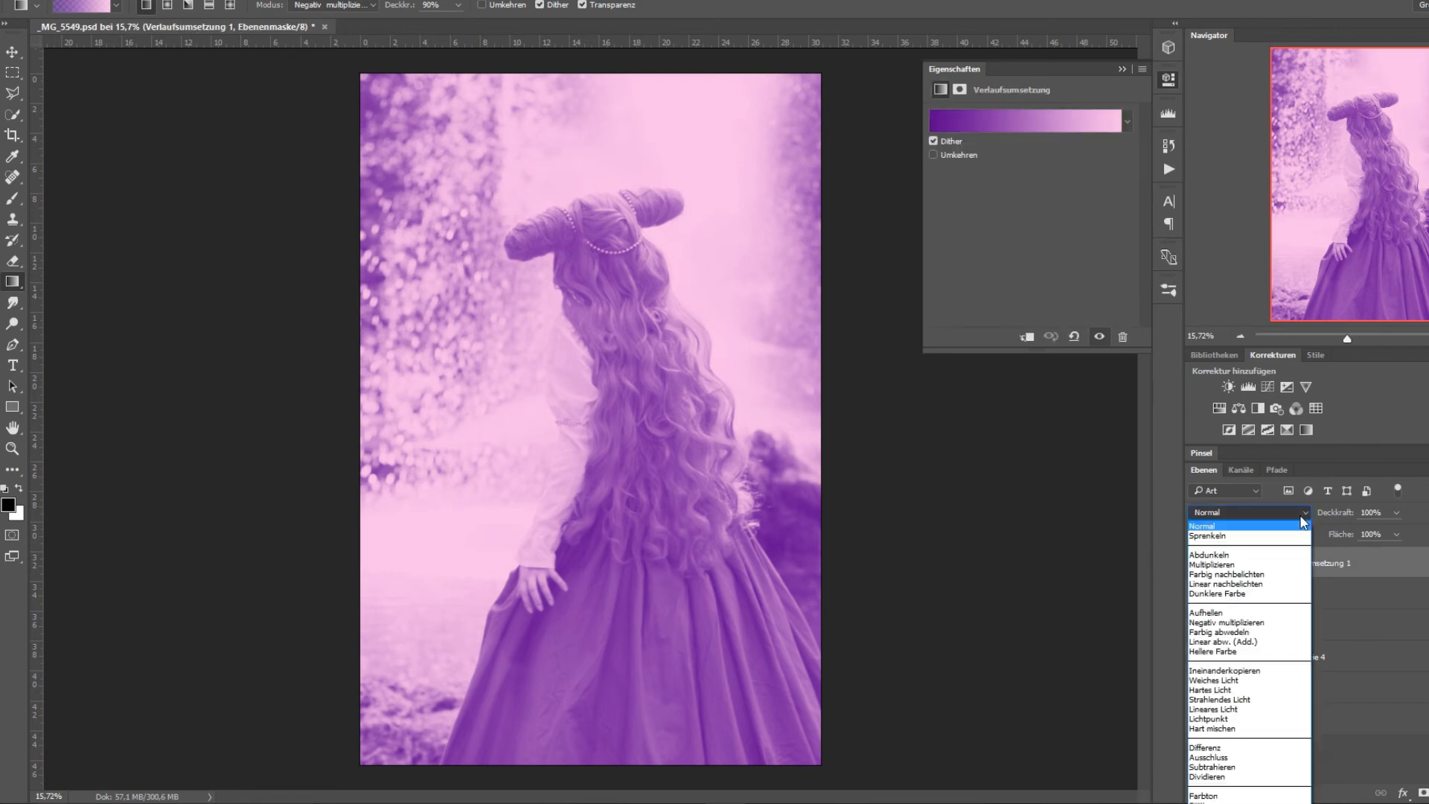
{"action": "left_click", "coordinate": [1299, 515]}
{"action": "left_click", "coordinate": [1301, 514]}
{"action": "left_click", "coordinate": [1285, 566]}
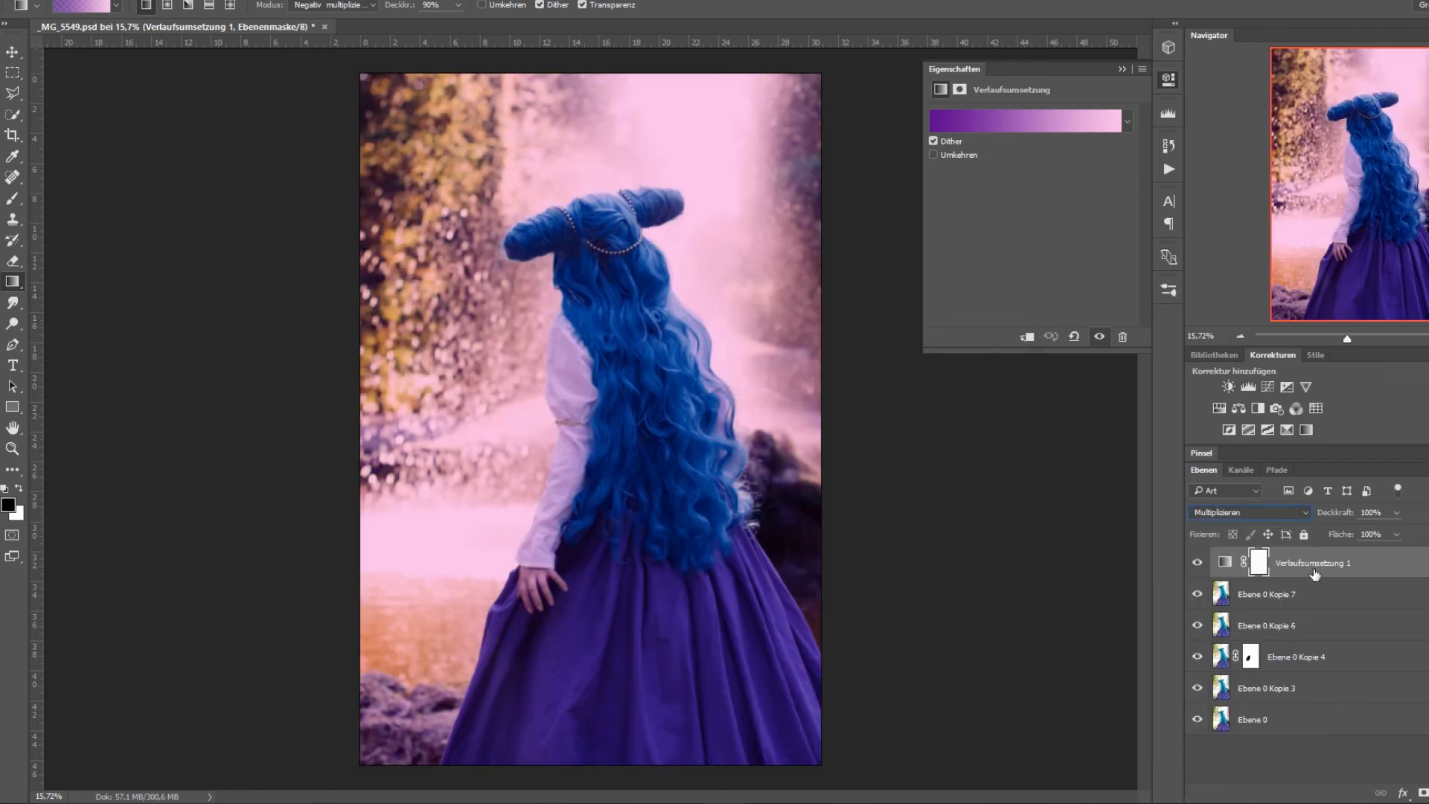
{"action": "left_click", "coordinate": [1396, 514]}
{"action": "mouse_move", "coordinate": [1370, 533]}
{"action": "left_mouse_down"}
{"action": "mouse_move", "coordinate": [1353, 540]}
{"action": "mouse_move", "coordinate": [1363, 537]}
{"action": "left_mouse_up"}
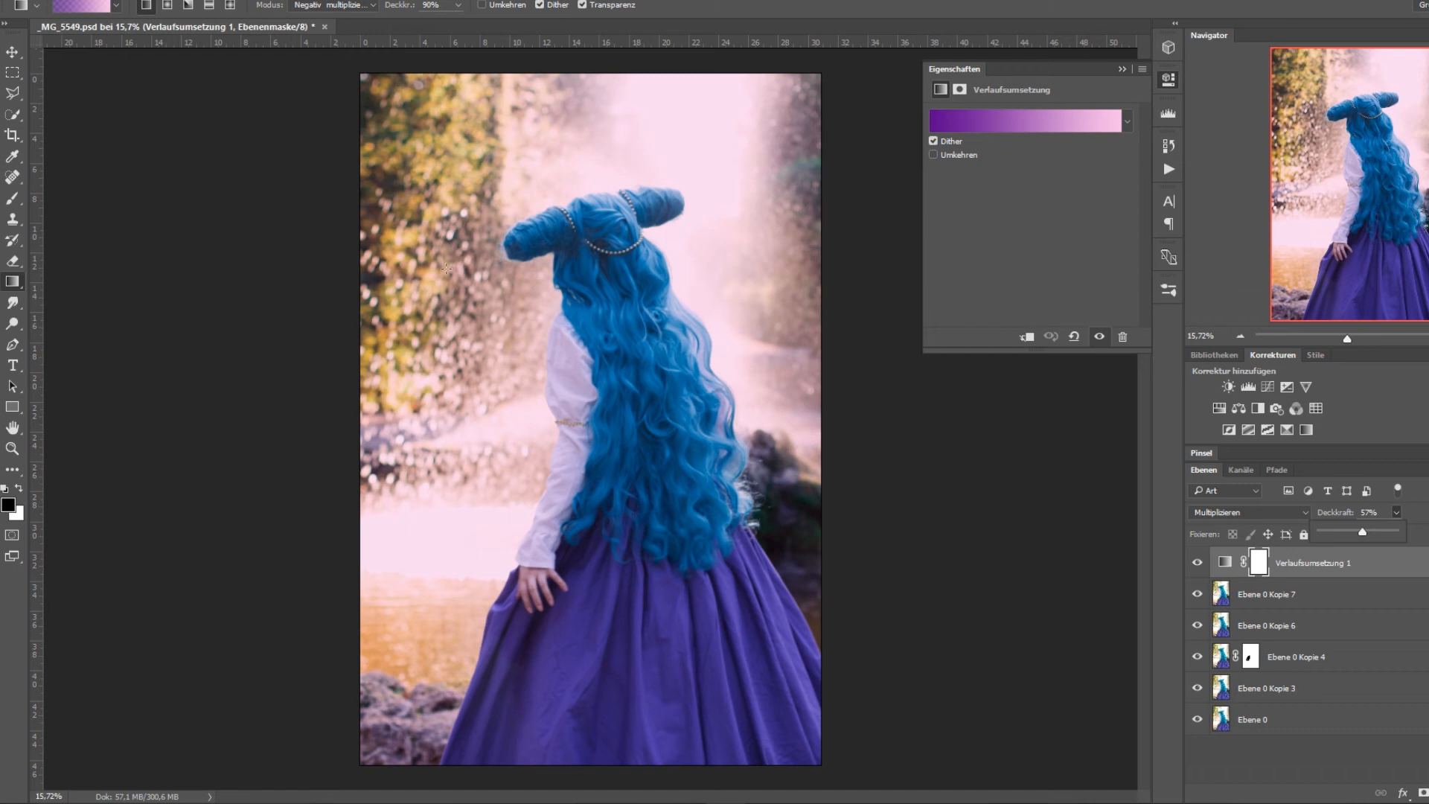
Replace the purple-to-pink gradient map with a new Verlaufsumsetzung layer above Ebene 0 Kopie 7 that uses the saved blue preset.
{"action": "left_click", "coordinate": [1224, 561]}
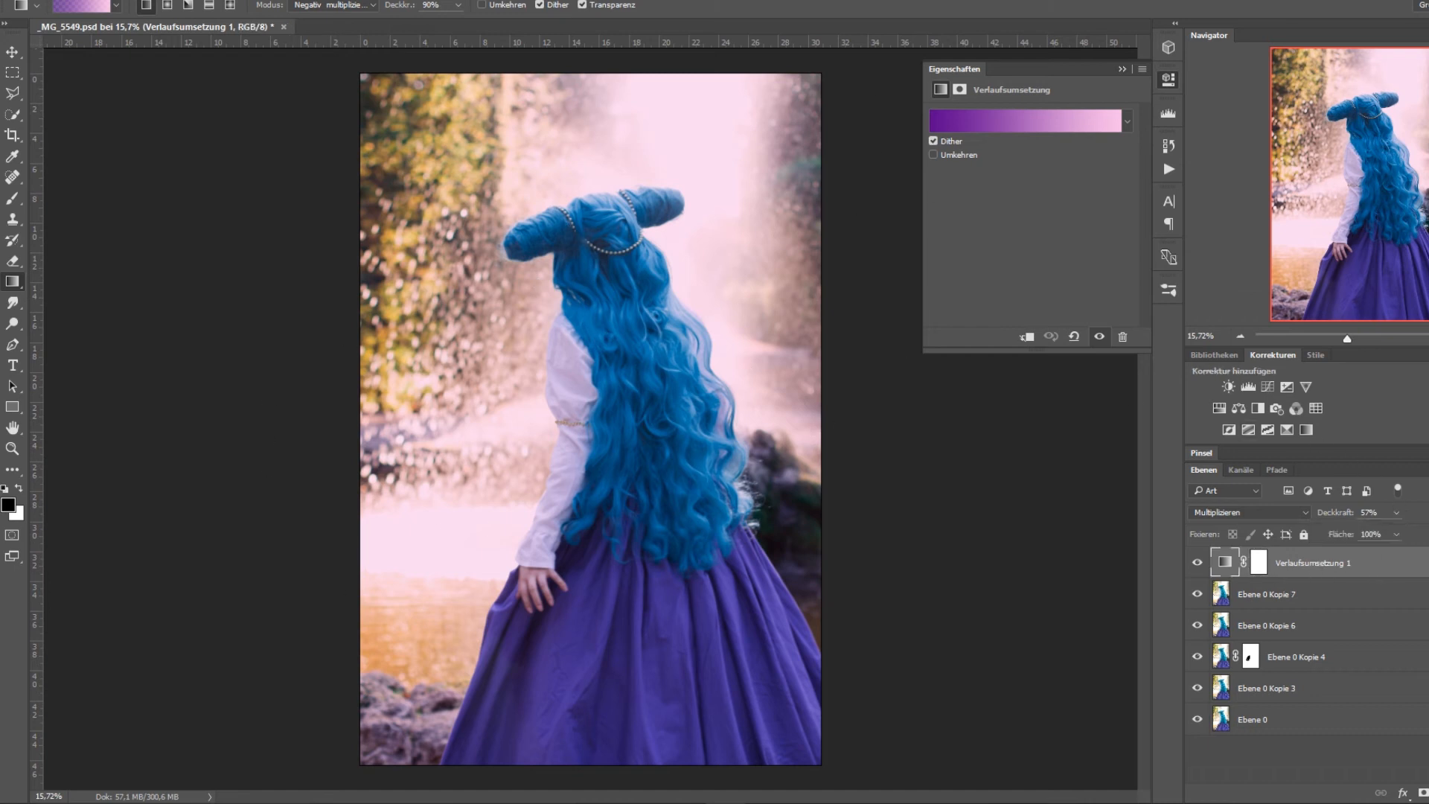
{"action": "key", "text": "Delete"}
{"action": "left_click", "coordinate": [1428, 794]}
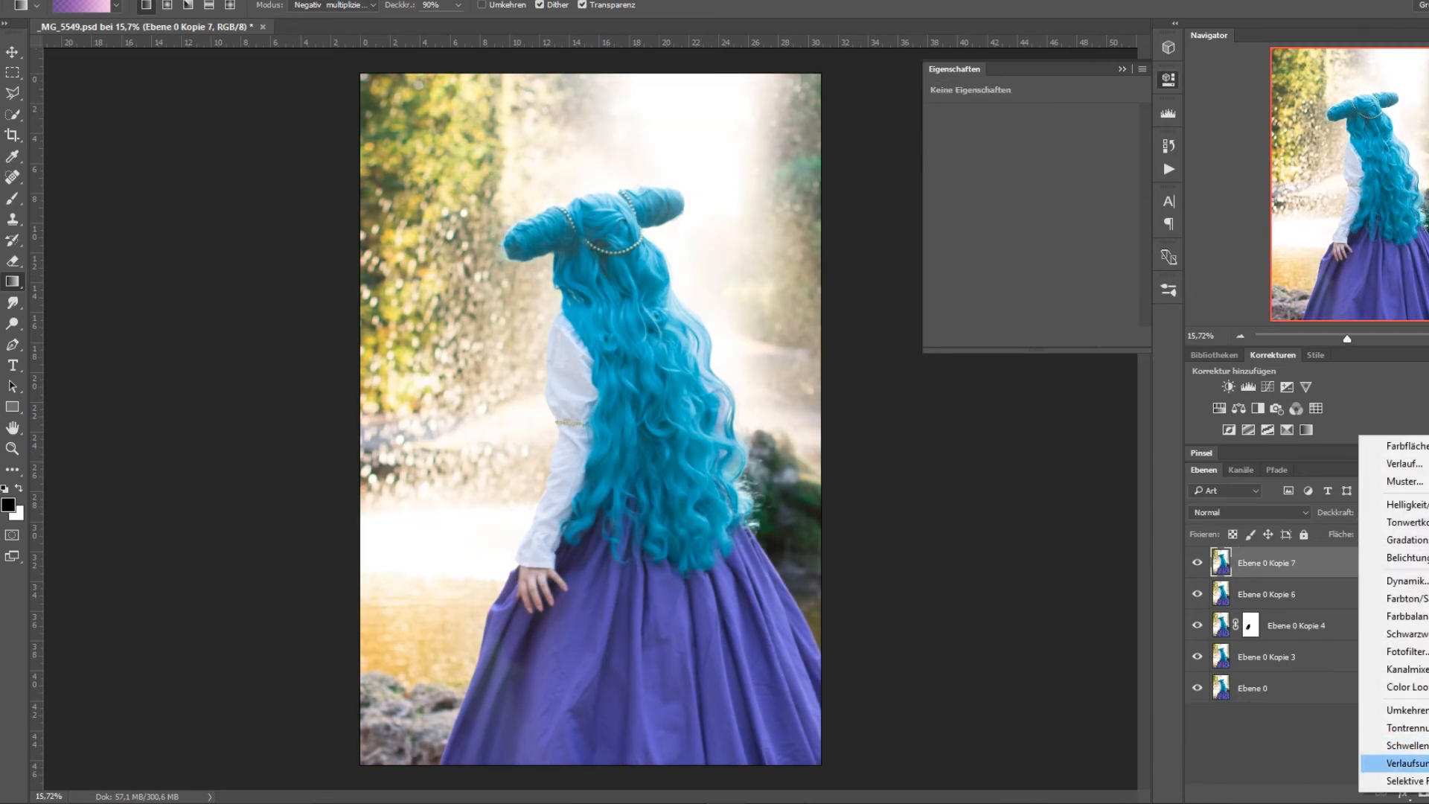
{"action": "left_click", "coordinate": [1407, 763]}
{"action": "left_click", "coordinate": [1061, 121]}
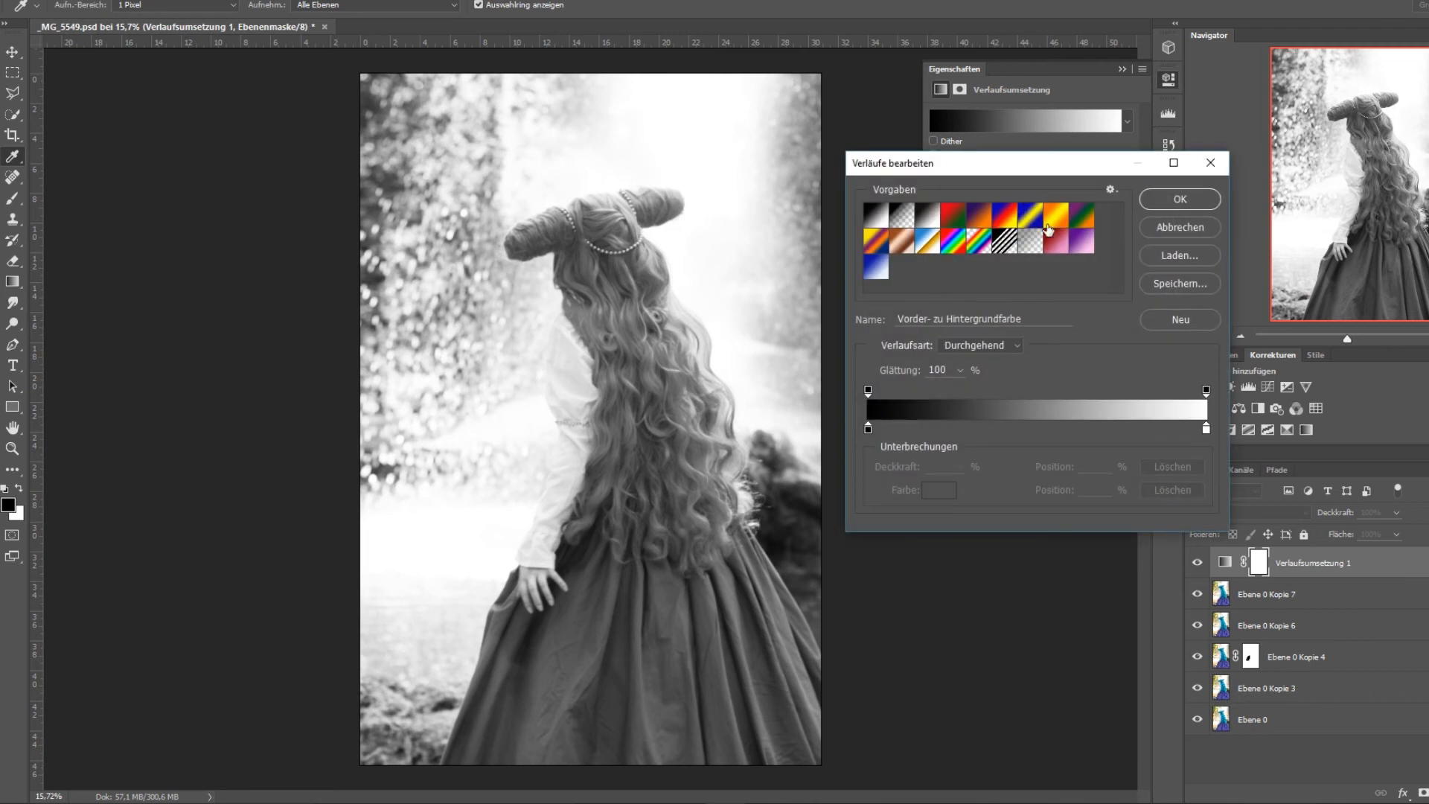
{"action": "left_click", "coordinate": [875, 266]}
{"action": "left_click", "coordinate": [1180, 198]}
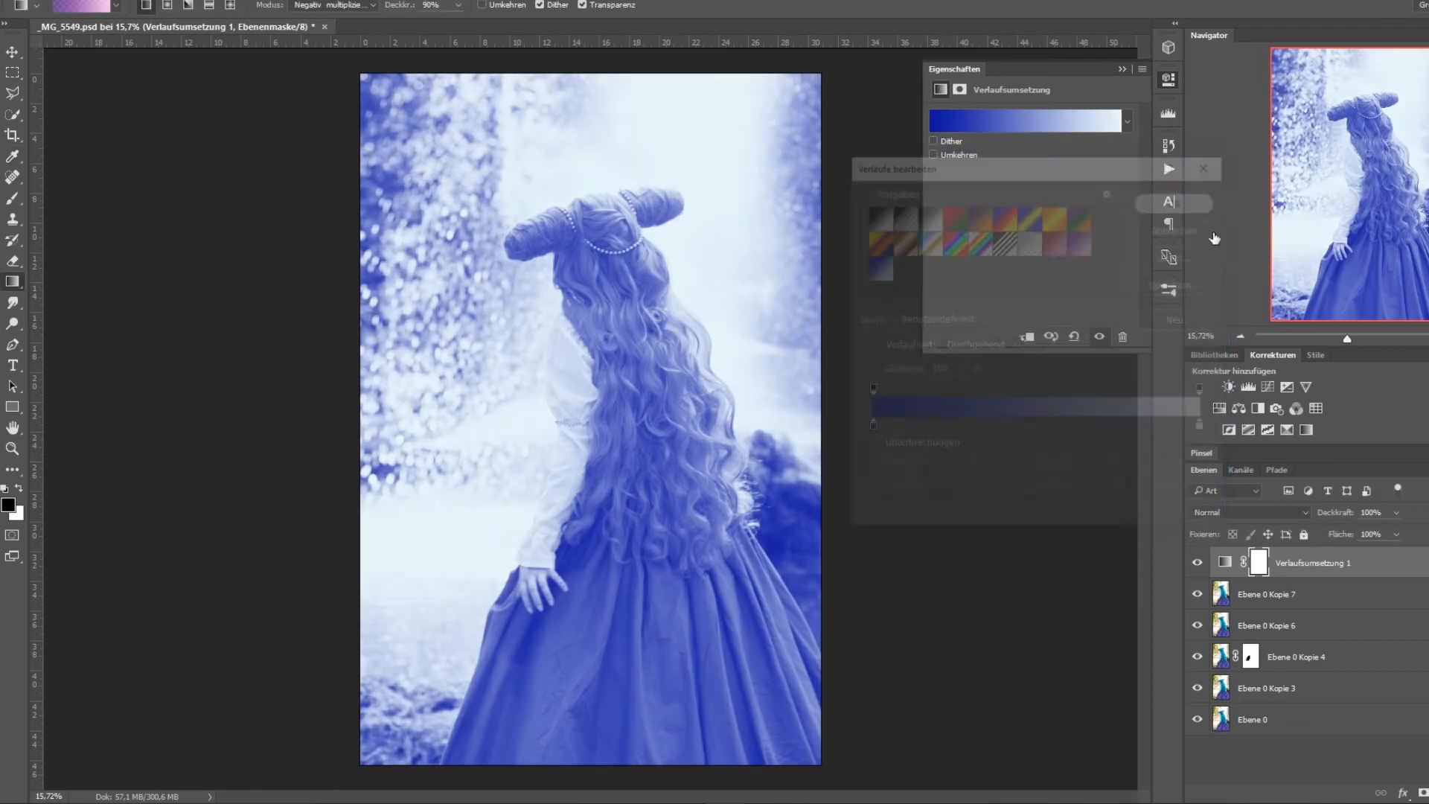
Set the blue gradient map layer's blend mode to Multiplizieren and its opacity to 37%.
{"action": "left_click", "coordinate": [1289, 515]}
{"action": "left_click", "coordinate": [1257, 558]}
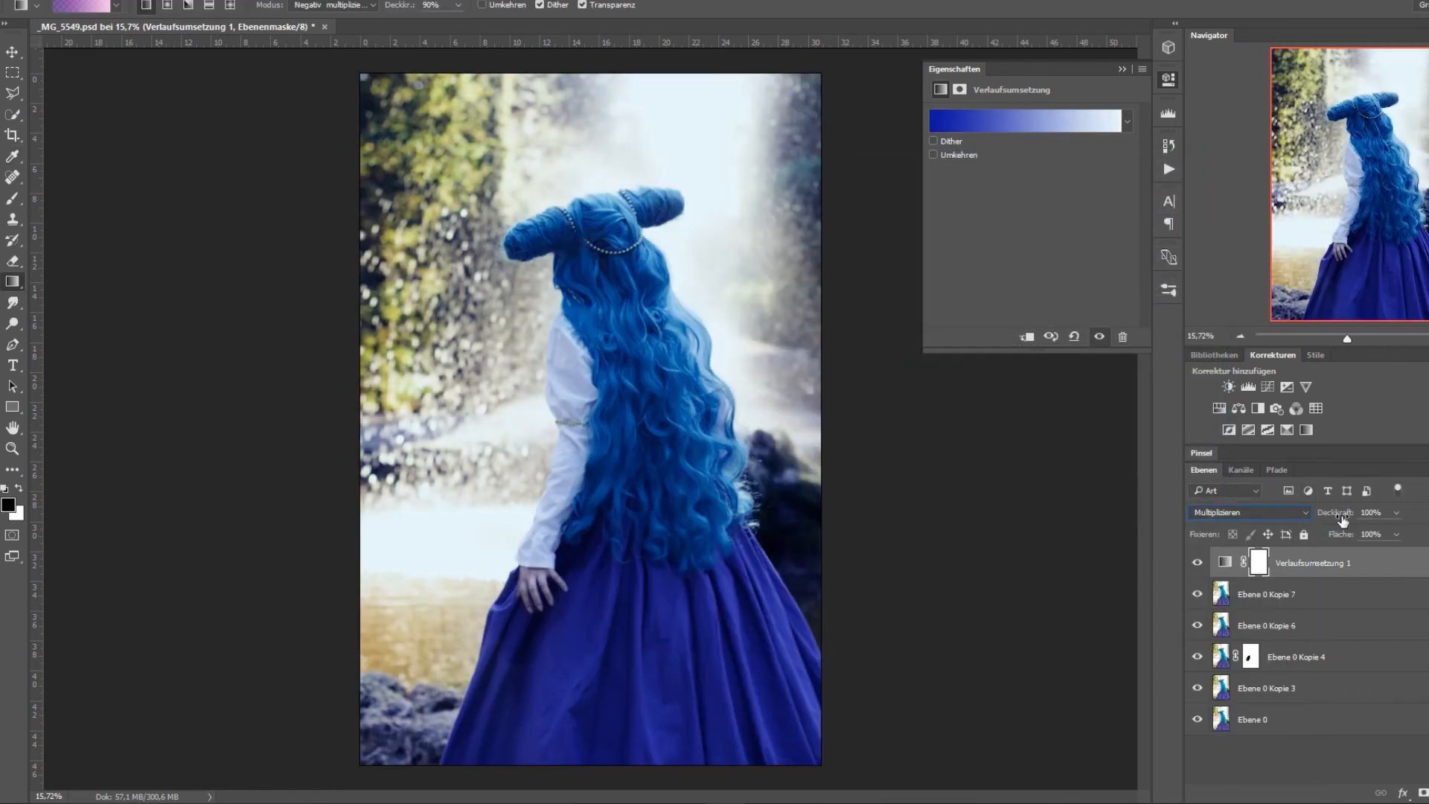
{"action": "left_click", "coordinate": [1395, 514]}
{"action": "left_click_drag", "start_coordinate": [1360, 533], "coordinate": [1356, 534]}
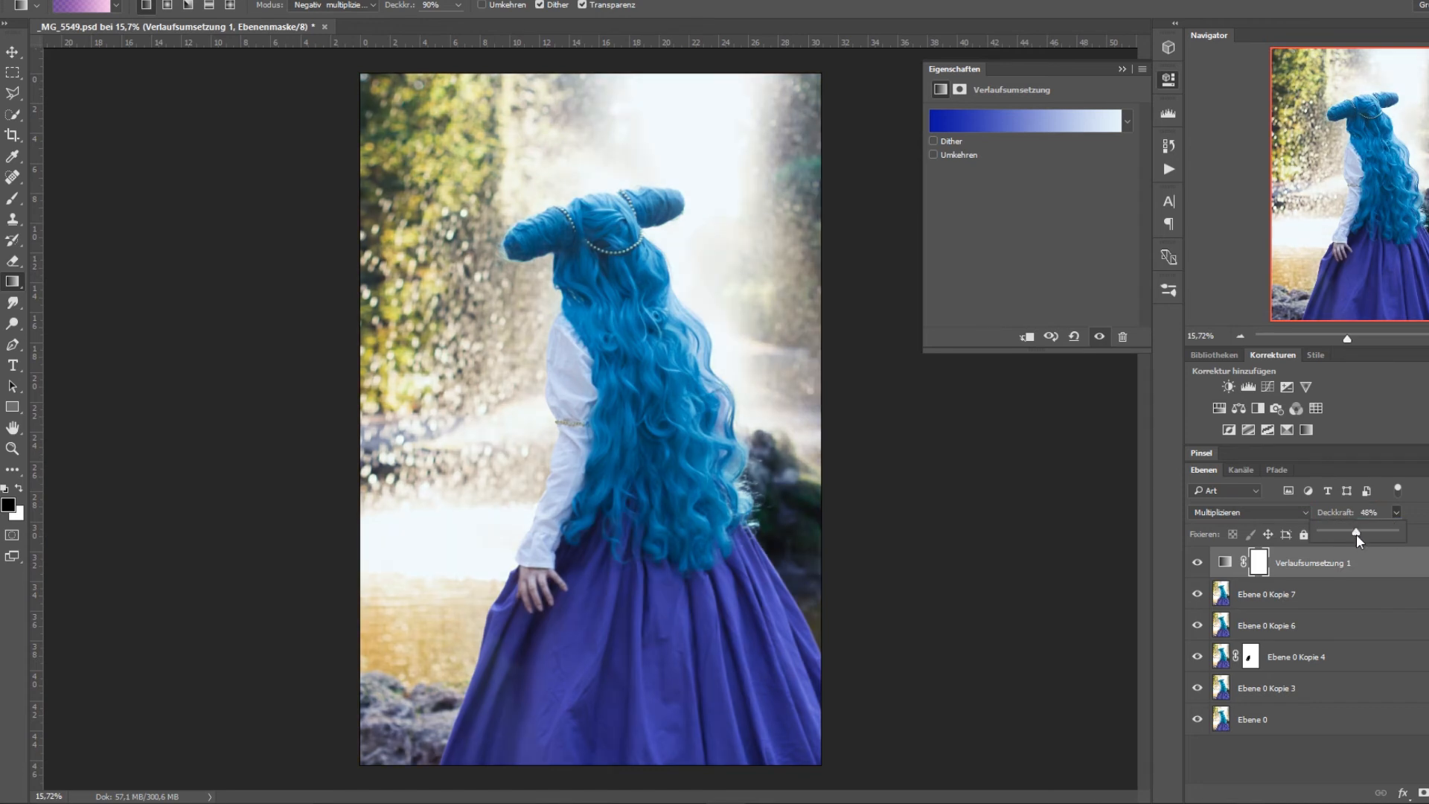
Lower the blue gradient map's opacity to 21% and compare the image with the layer hidden and shown.
{"action": "left_click", "coordinate": [1197, 566]}
{"action": "left_click", "coordinate": [1197, 566]}
{"action": "left_click", "coordinate": [1197, 566]}
{"action": "left_click_drag", "start_coordinate": [1375, 527], "coordinate": [1374, 527]}
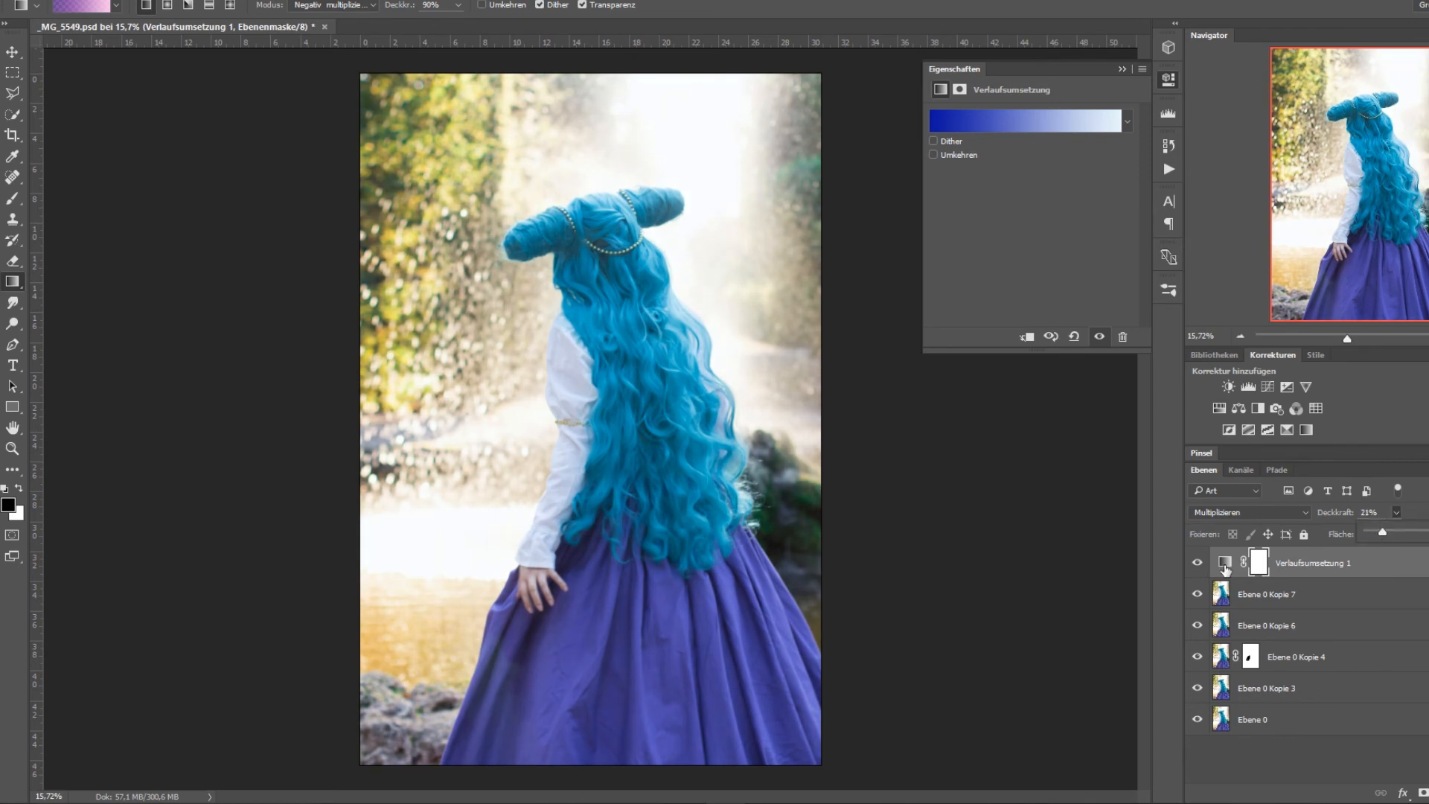
{"action": "left_click", "coordinate": [1197, 564]}
{"action": "left_click", "coordinate": [1196, 564]}
{"action": "left_click", "coordinate": [1418, 791]}
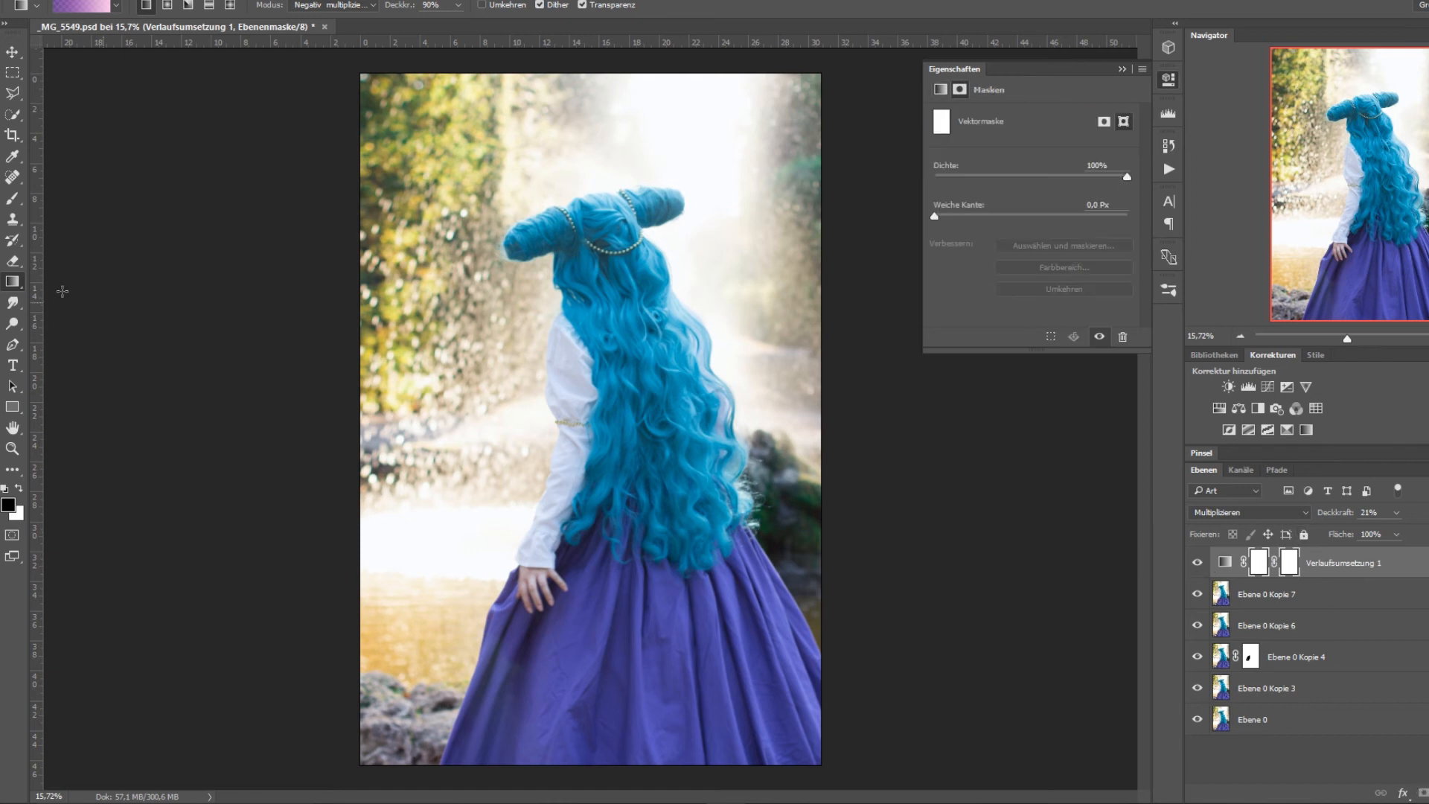
{"action": "left_click", "coordinate": [12, 198]}
{"action": "left_click_drag", "start_coordinate": [548, 573], "coordinate": [550, 584]}
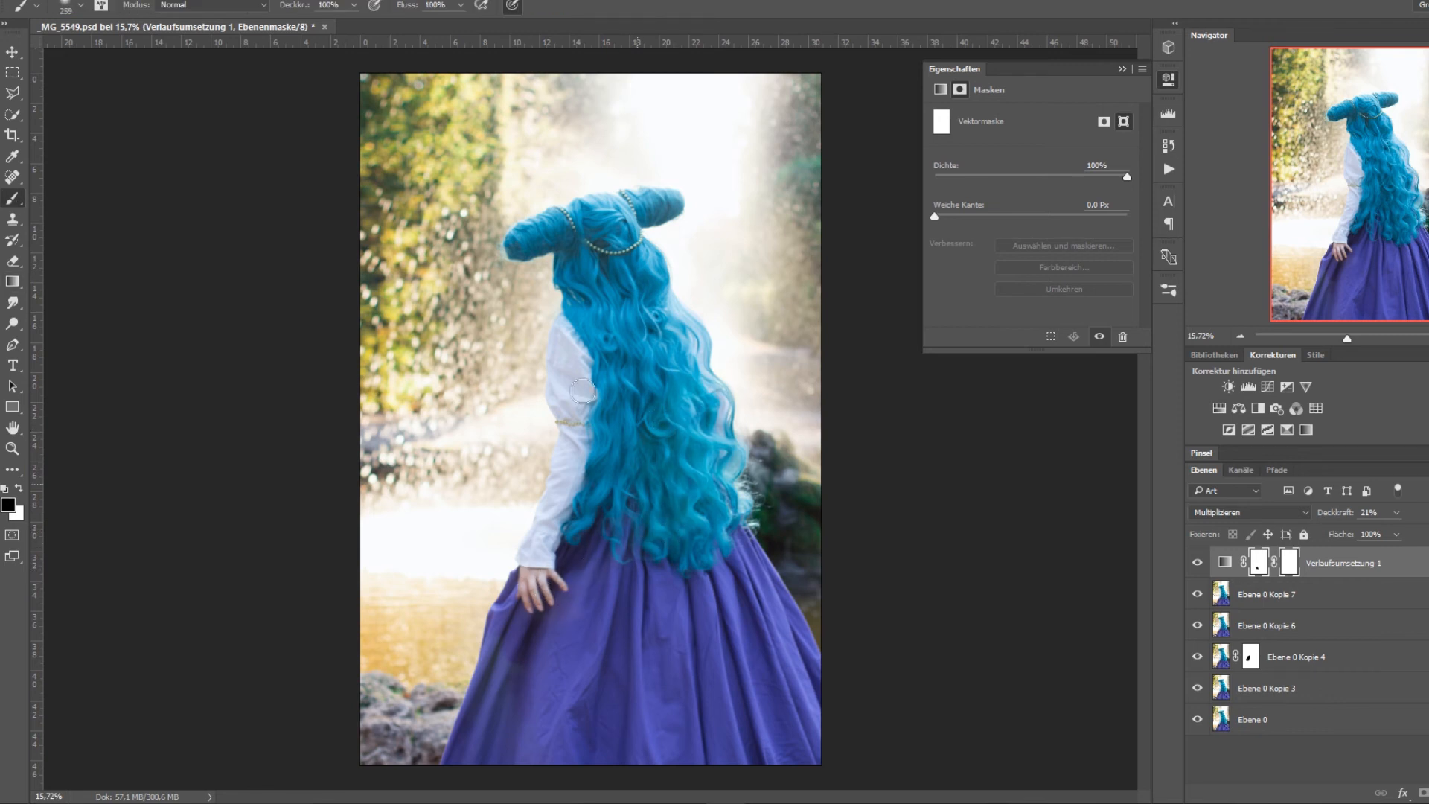
{"action": "mouse_move", "coordinate": [439, 447]}
{"action": "left_mouse_down"}
{"action": "mouse_move", "coordinate": [744, 476]}
{"action": "mouse_move", "coordinate": [581, 521]}
{"action": "mouse_move", "coordinate": [590, 551]}
{"action": "left_mouse_up"}
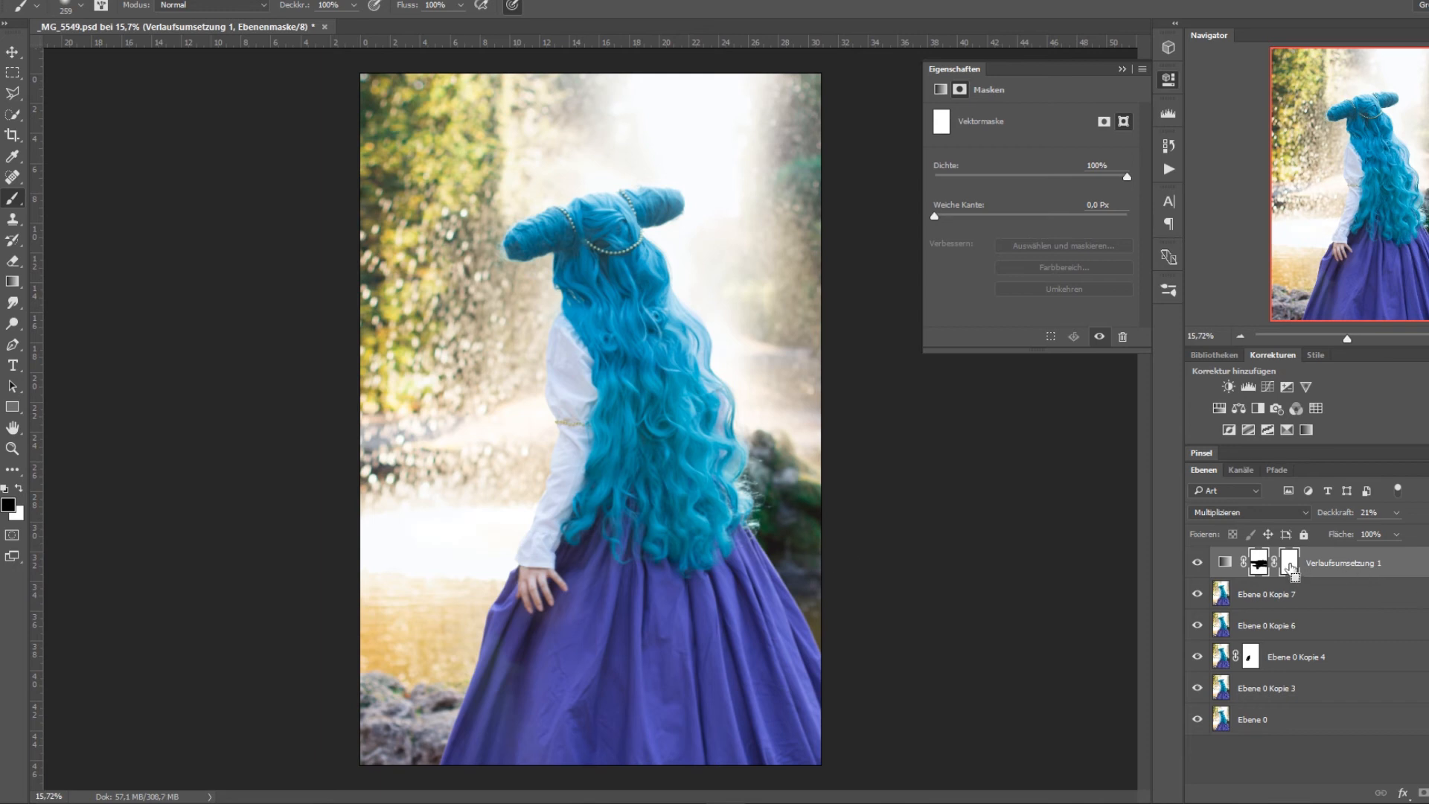
{"action": "key", "text": "ctrl+alt+z"}
{"action": "key", "text": "ctrl+alt+z"}
{"action": "key", "text": "ctrl+alt+z"}
{"action": "key", "text": "ctrl+alt+z"}
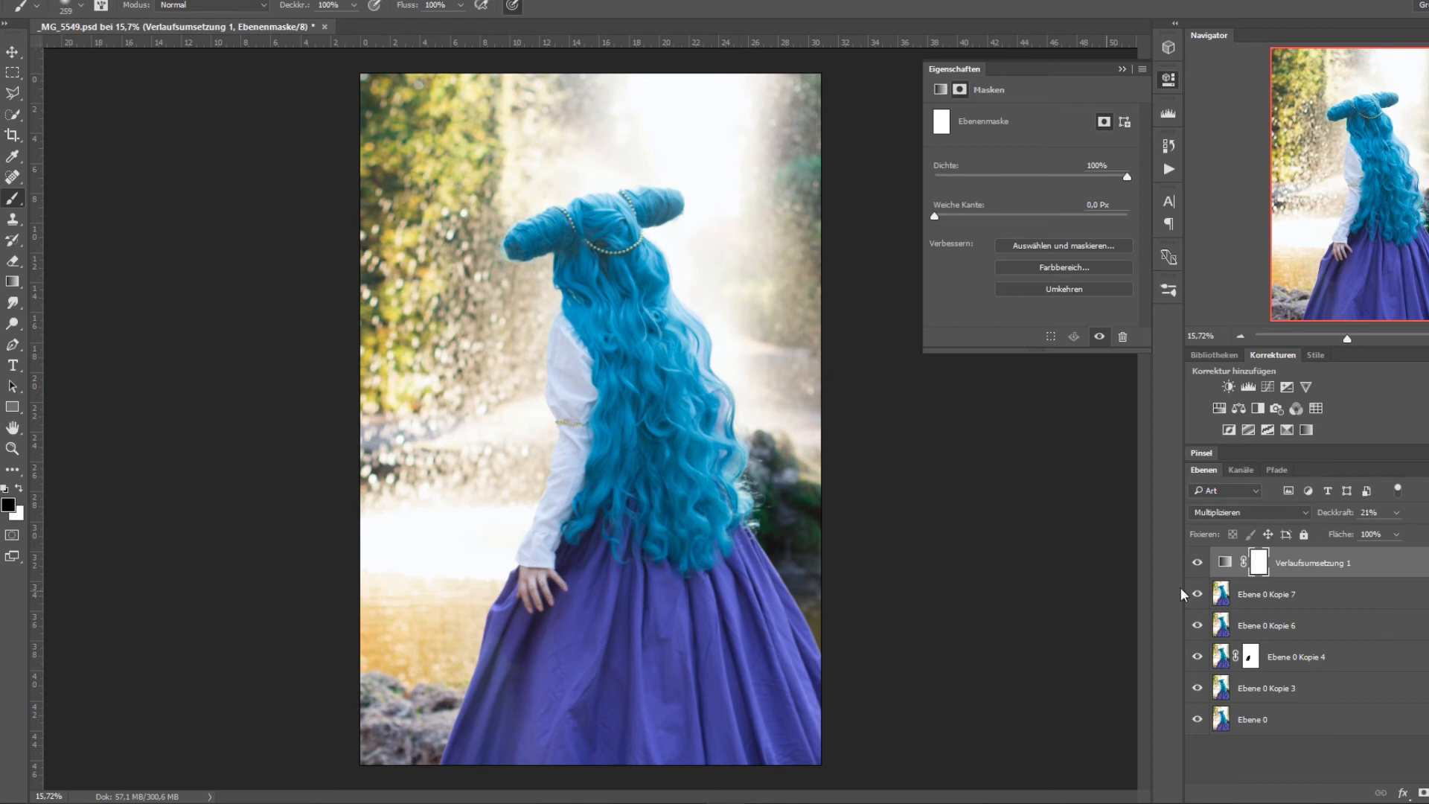
Paint black with the brush on the gradient map's layer mask over the woman's hand and part of her hair.
{"action": "left_click", "coordinate": [1230, 566]}
{"action": "left_click", "coordinate": [1254, 564]}
{"action": "left_click", "coordinate": [538, 577]}
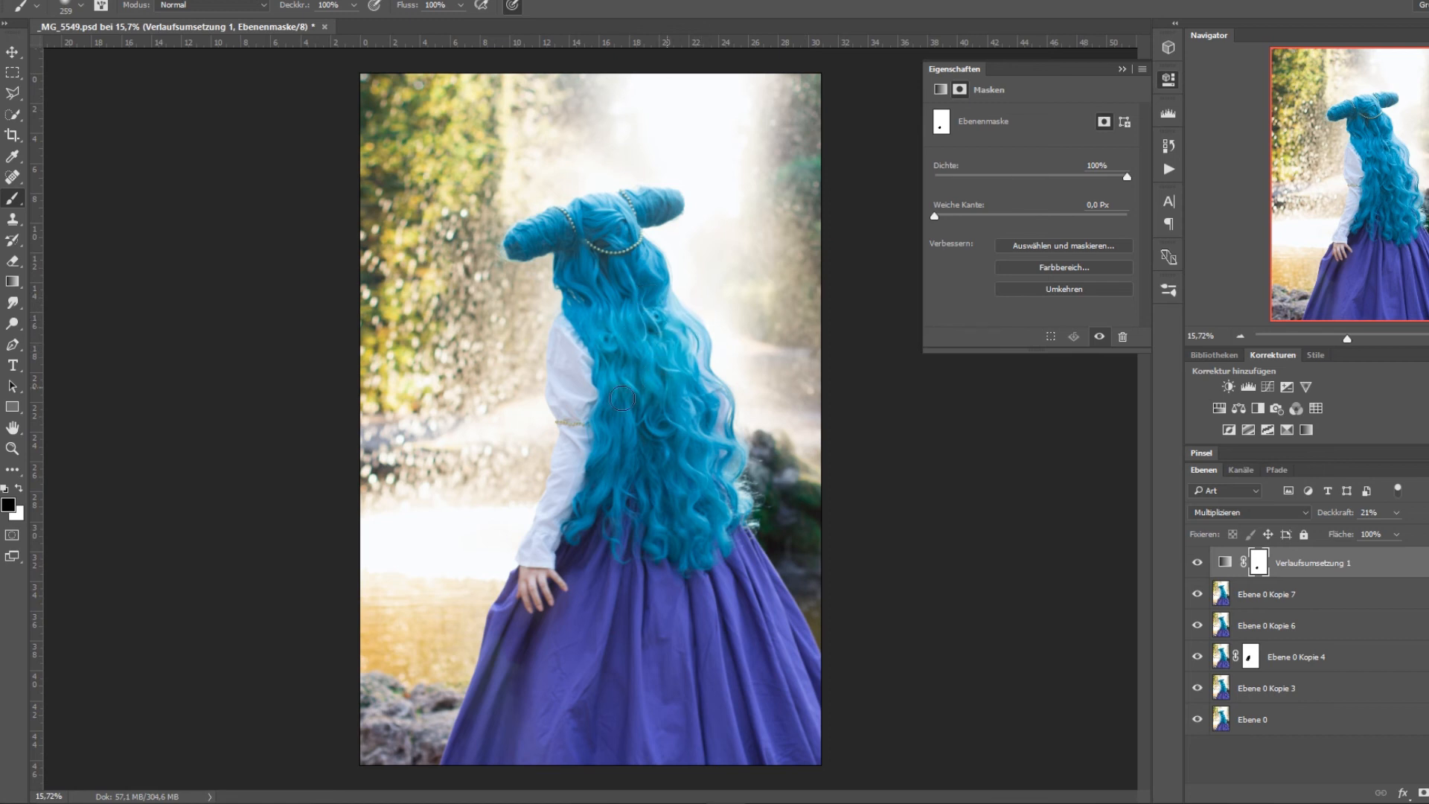
{"action": "left_click_drag", "start_coordinate": [622, 398], "coordinate": [737, 380]}
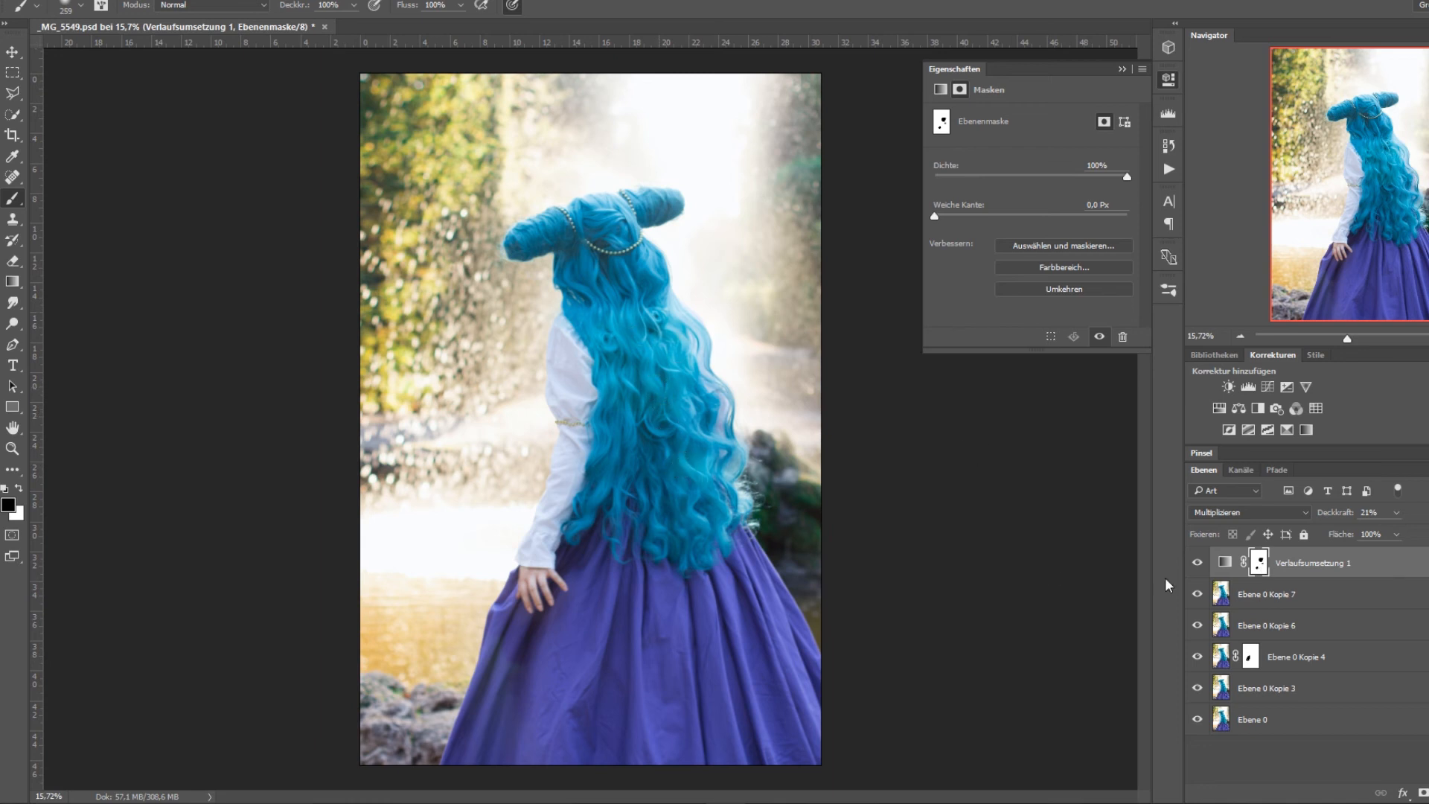
Compare the image with the masked blue gradient map hidden and shown, and reselect its layer mask.
{"action": "left_click", "coordinate": [1194, 563]}
{"action": "left_click", "coordinate": [1246, 596]}
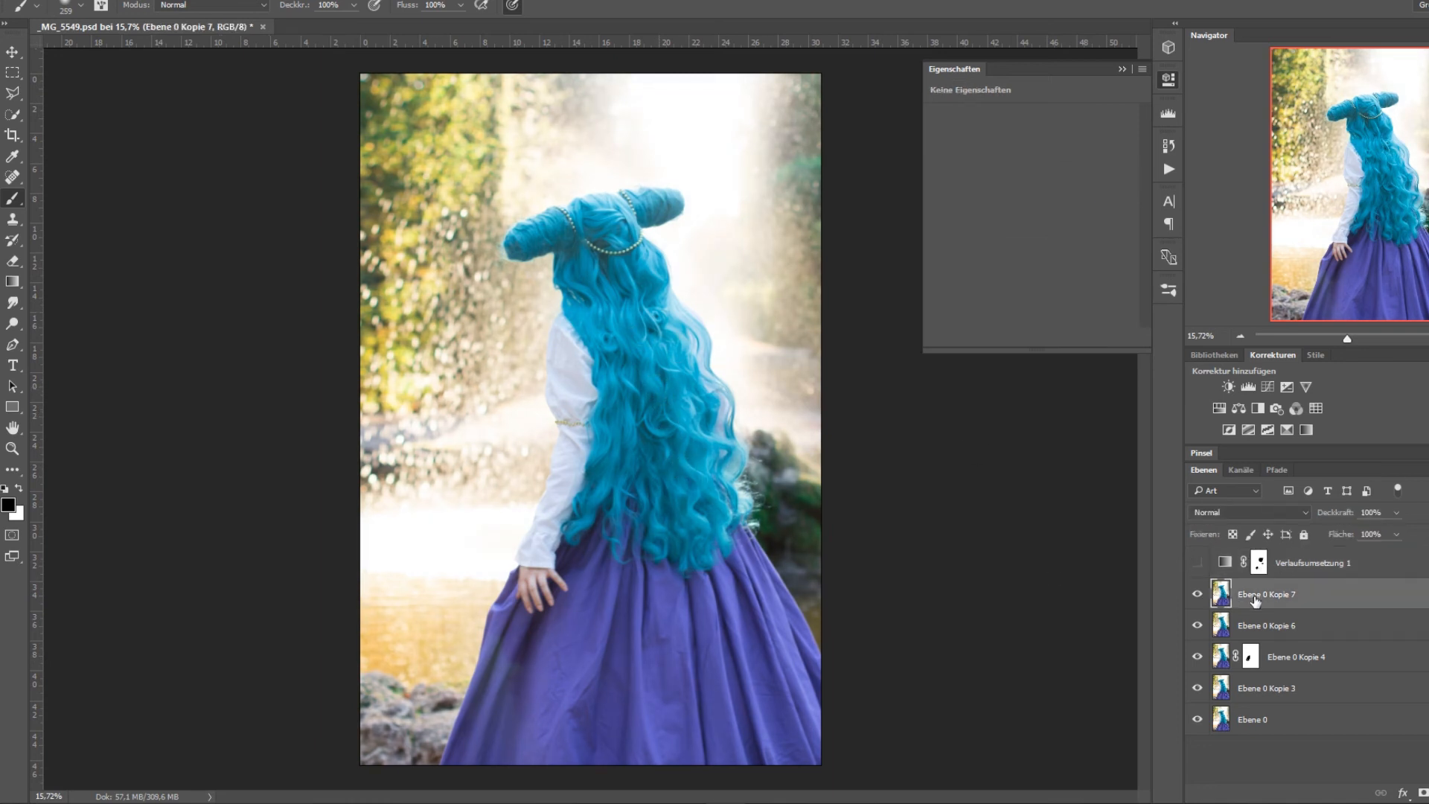
{"action": "left_click", "coordinate": [1197, 563]}
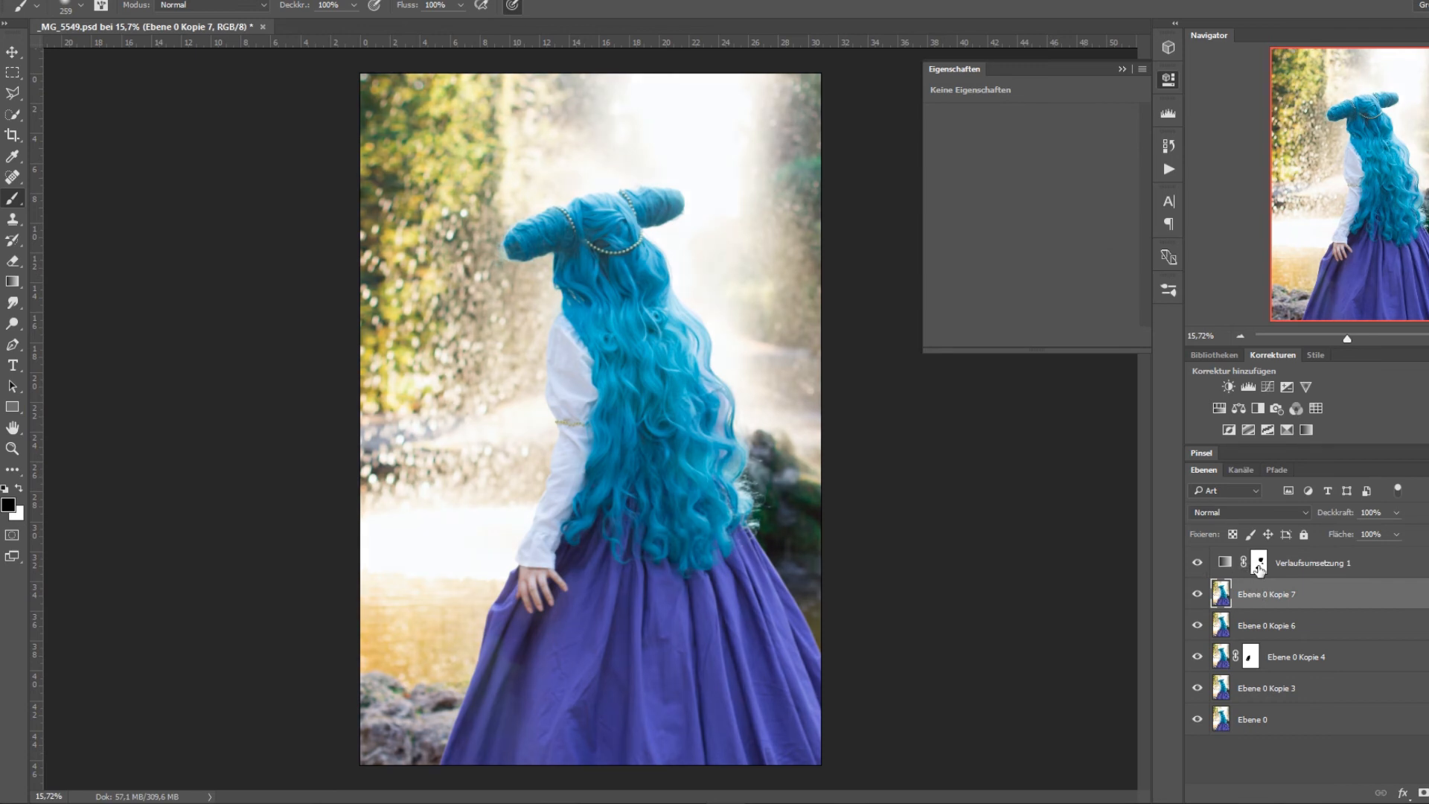
{"action": "left_click", "coordinate": [1257, 569]}
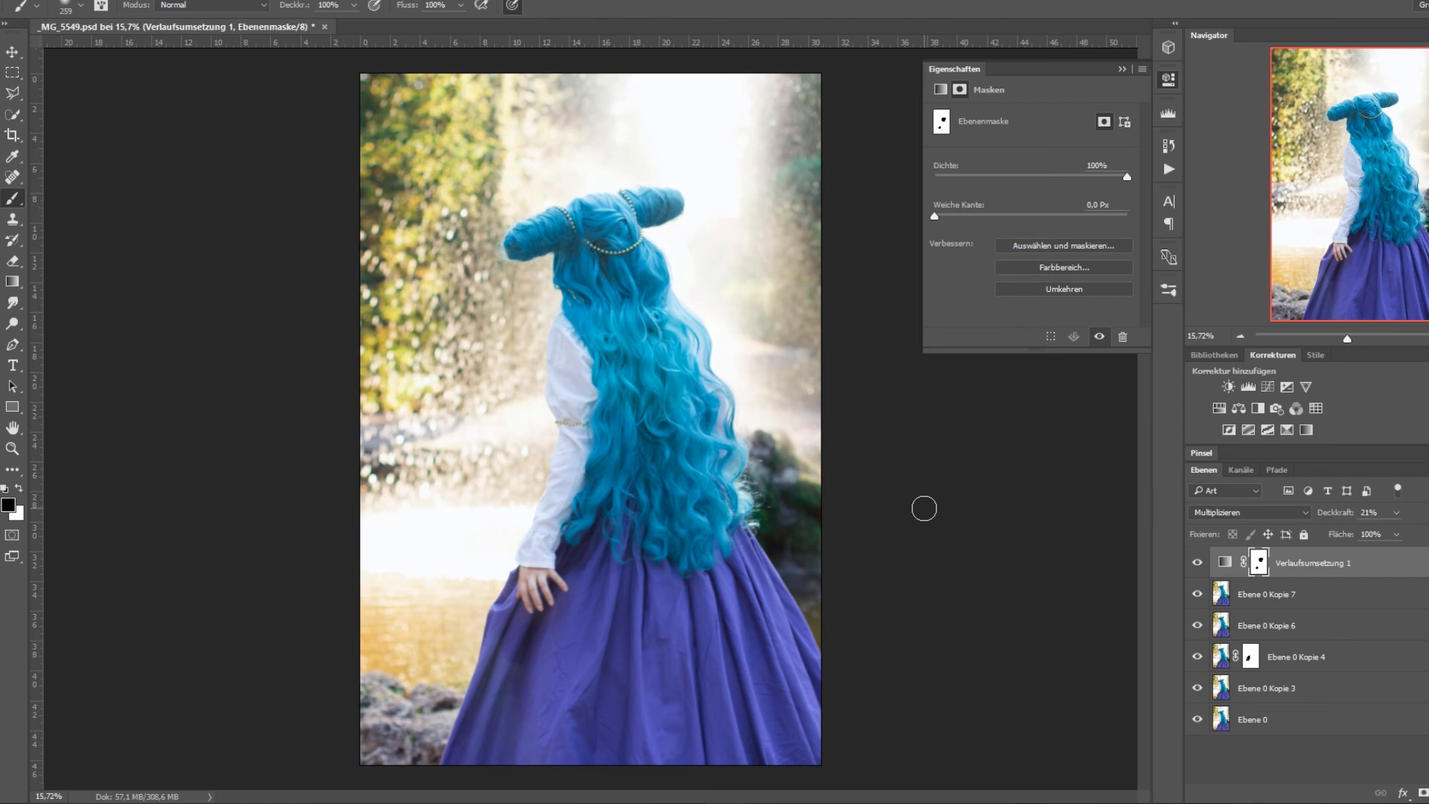
Delete the blue gradient map's layer mask and the layer itself, and collapse its properties.
{"action": "key", "text": "Delete"}
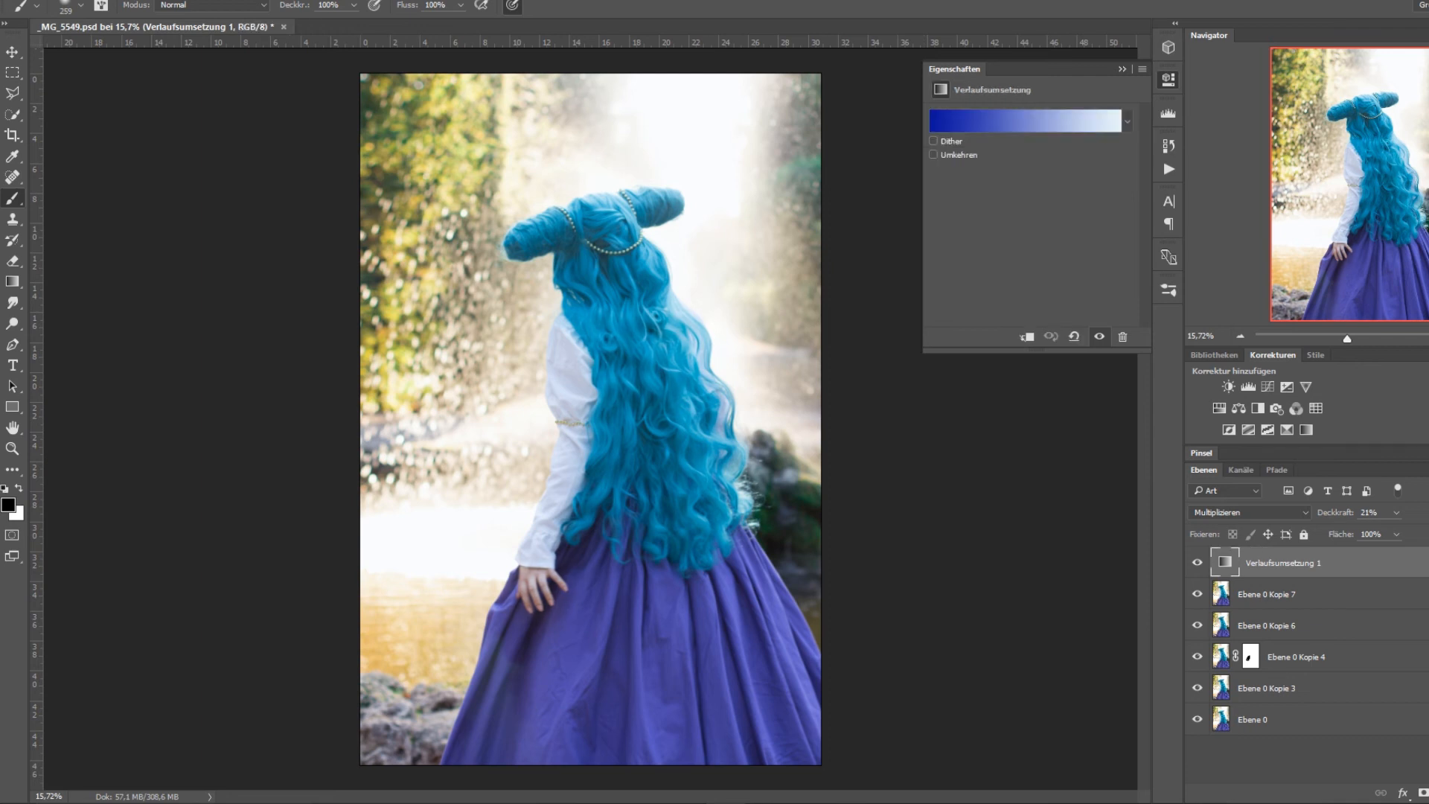
{"action": "key", "text": "Delete"}
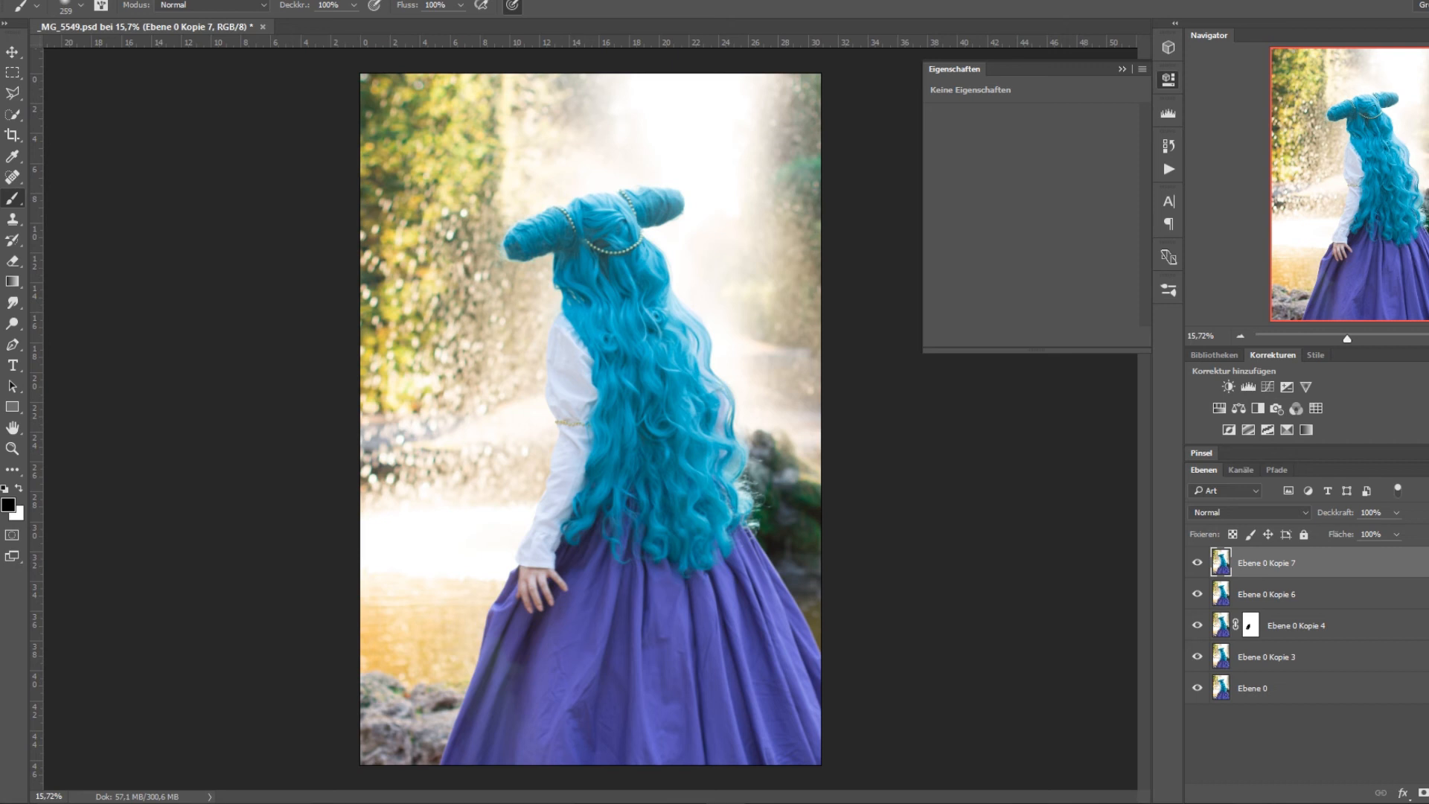
{"action": "left_click", "coordinate": [1118, 68]}
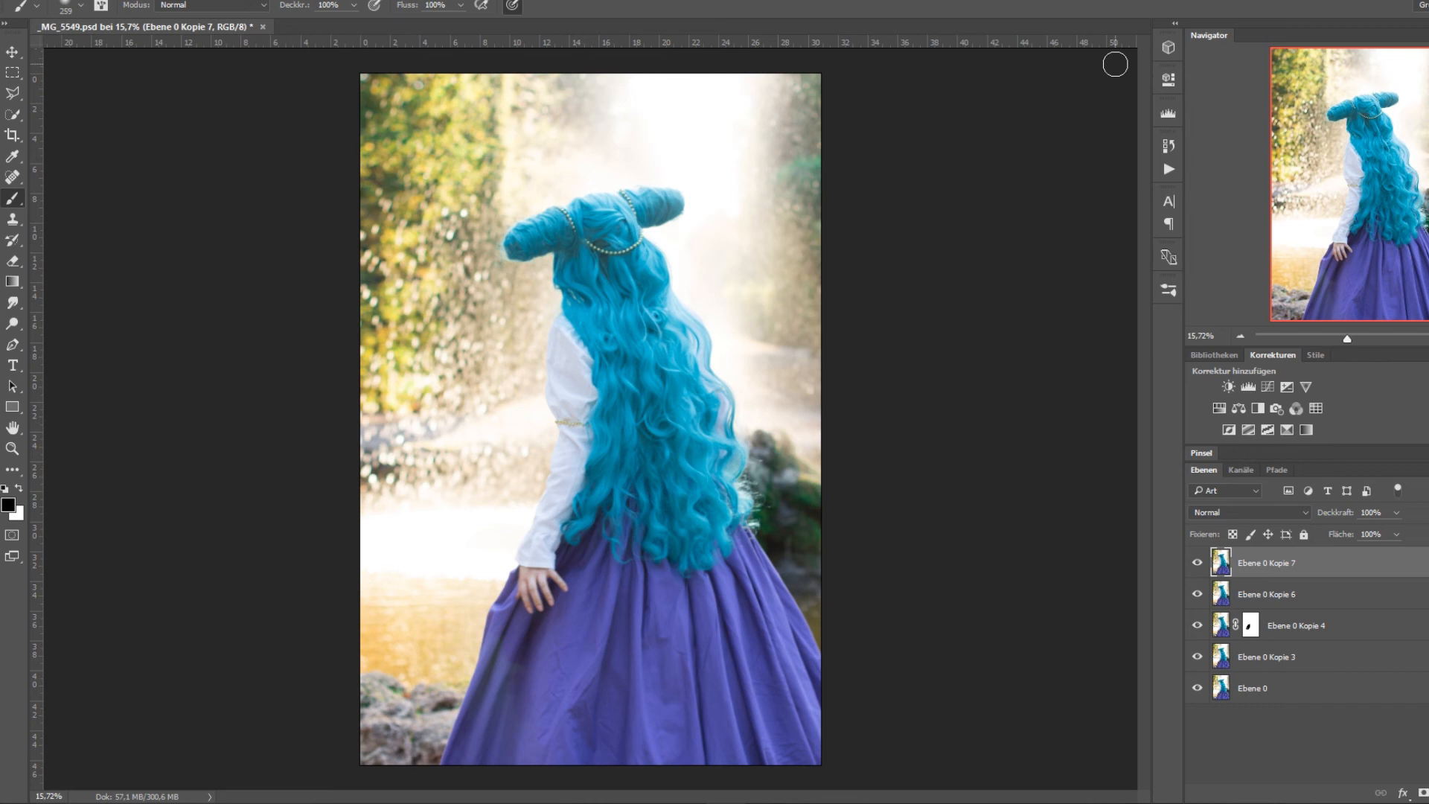
Add a new Verlaufsumsetzung layer, try the preset Violett, Grün, Orange, and choose the Chrom preset for its gradient.
{"action": "left_click", "coordinate": [1428, 792]}
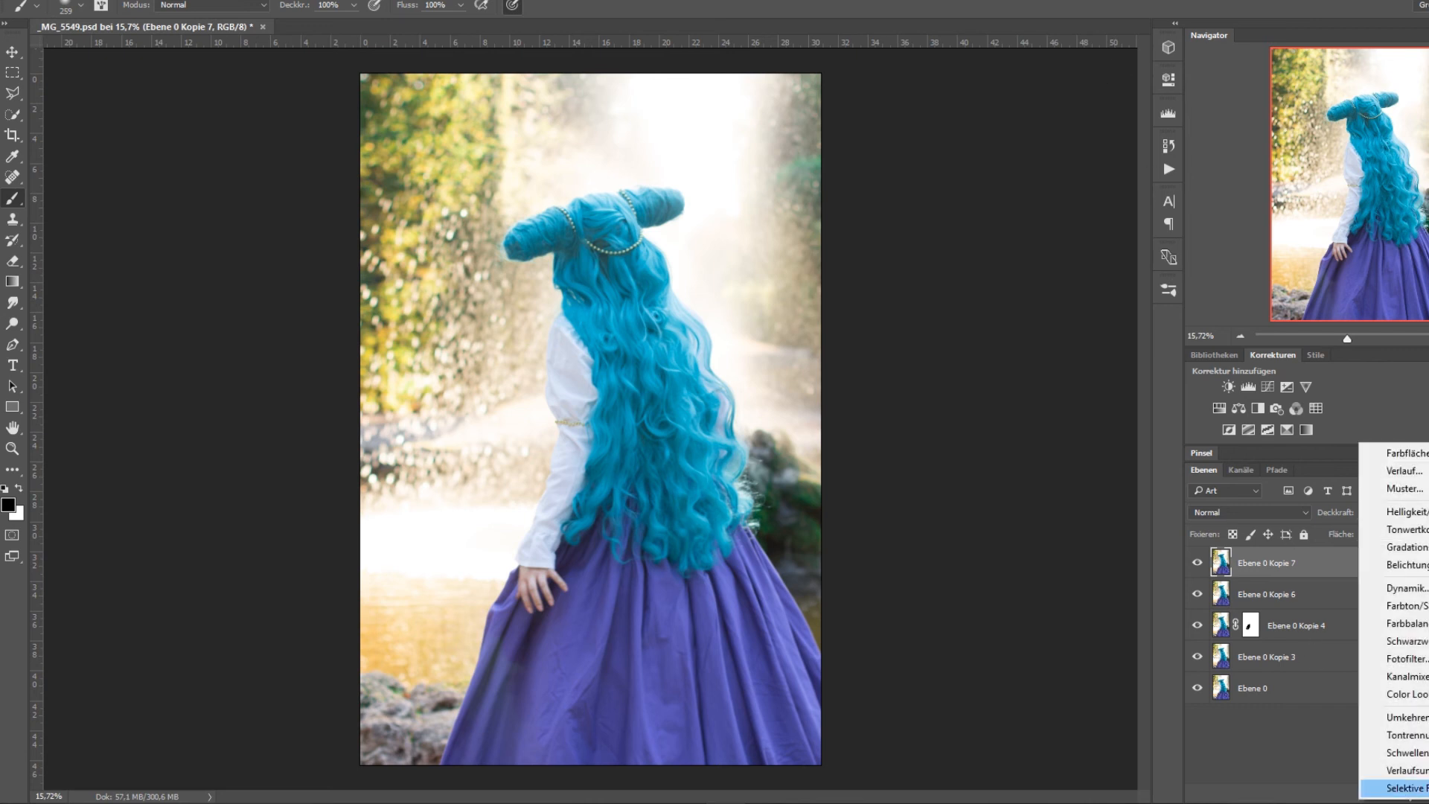
{"action": "left_click", "coordinate": [1399, 770]}
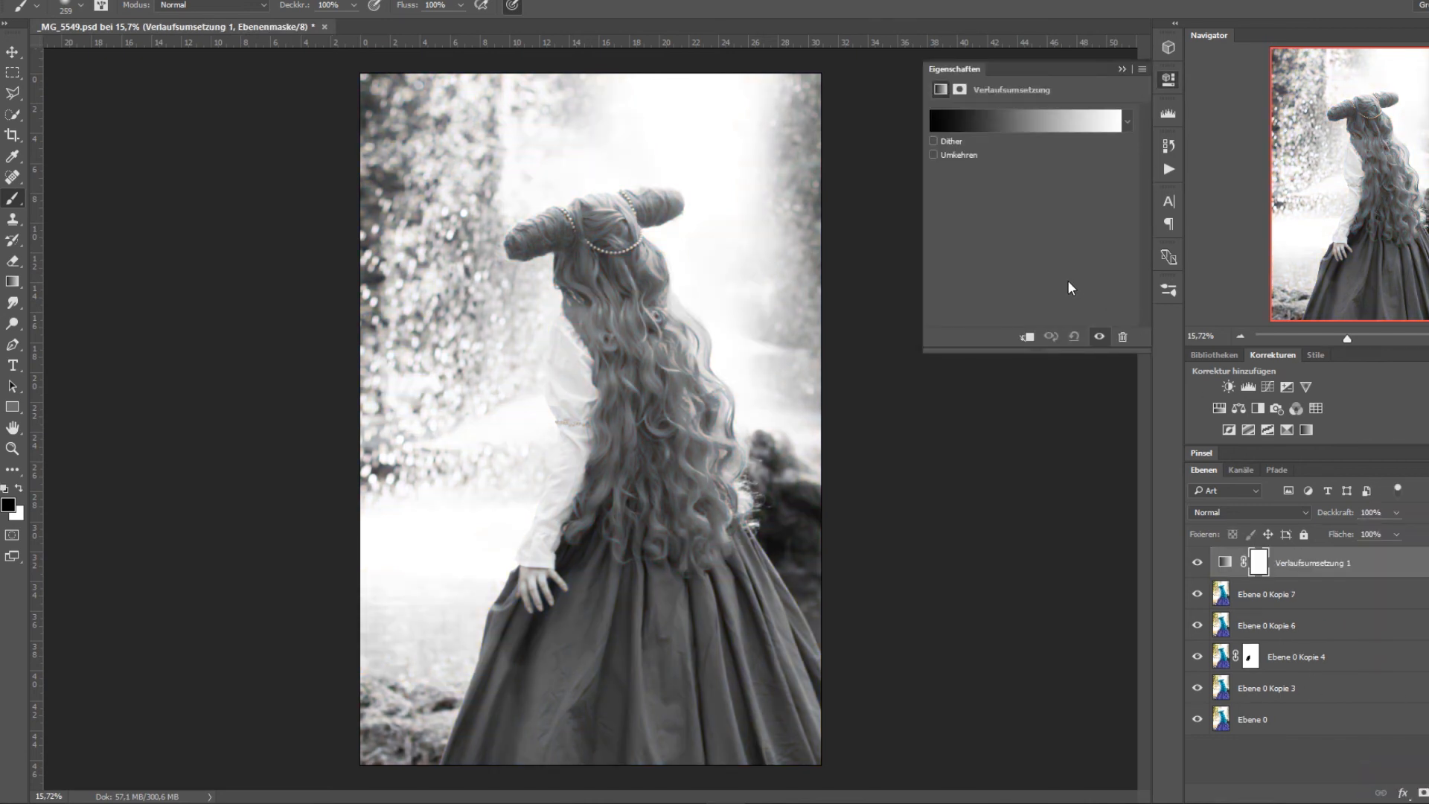
{"action": "left_click", "coordinate": [1016, 121]}
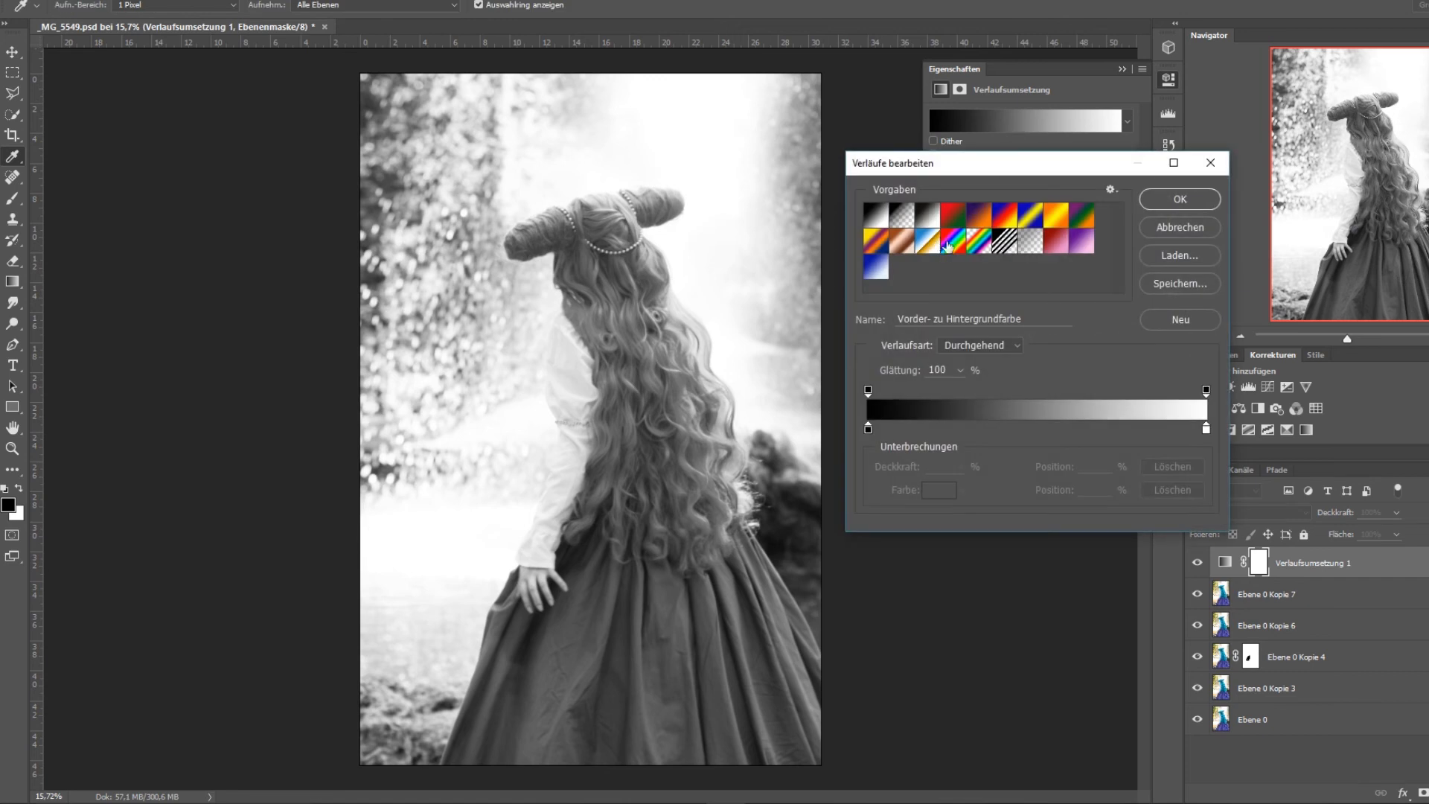
{"action": "left_click", "coordinate": [1078, 221]}
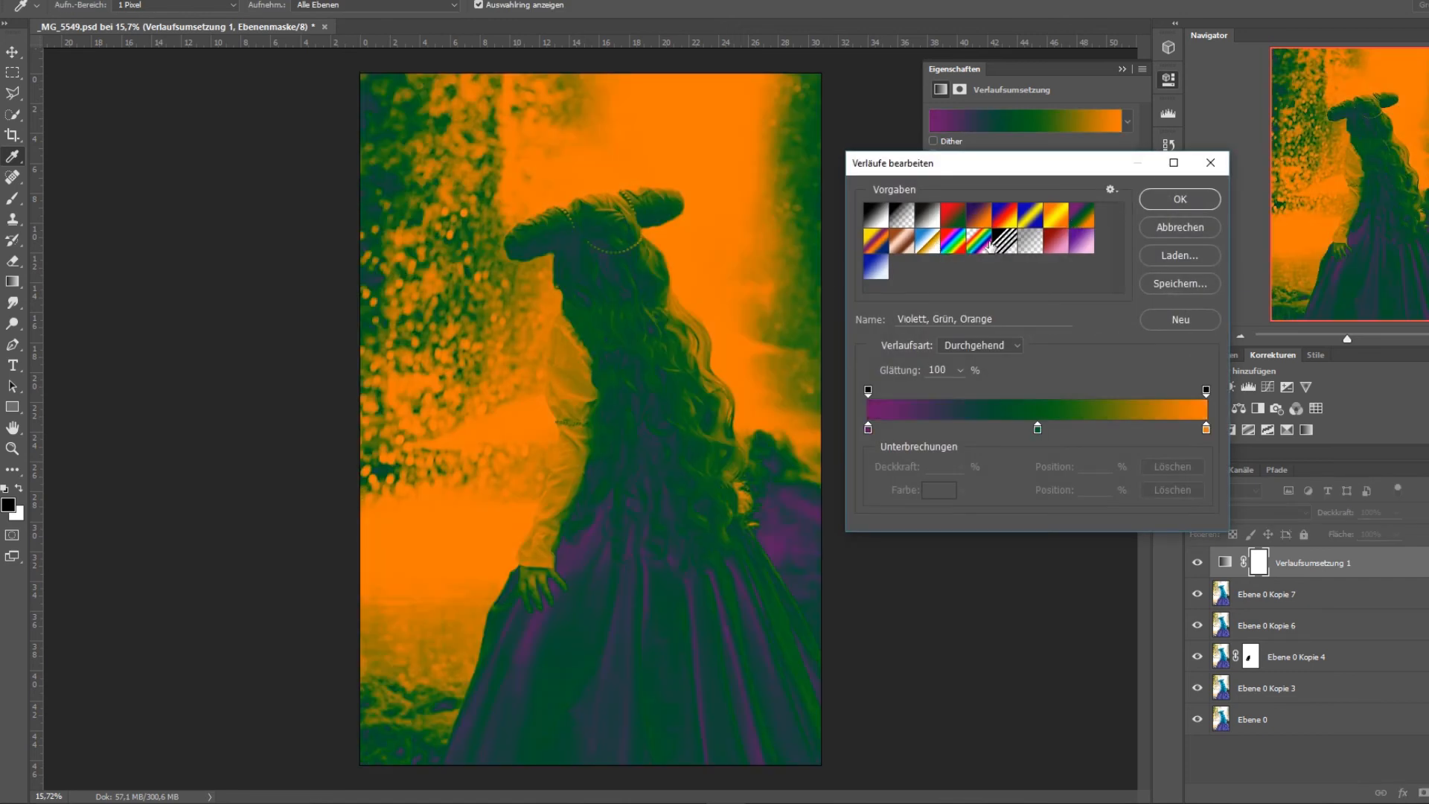
{"action": "left_click", "coordinate": [908, 251]}
{"action": "left_click", "coordinate": [927, 245]}
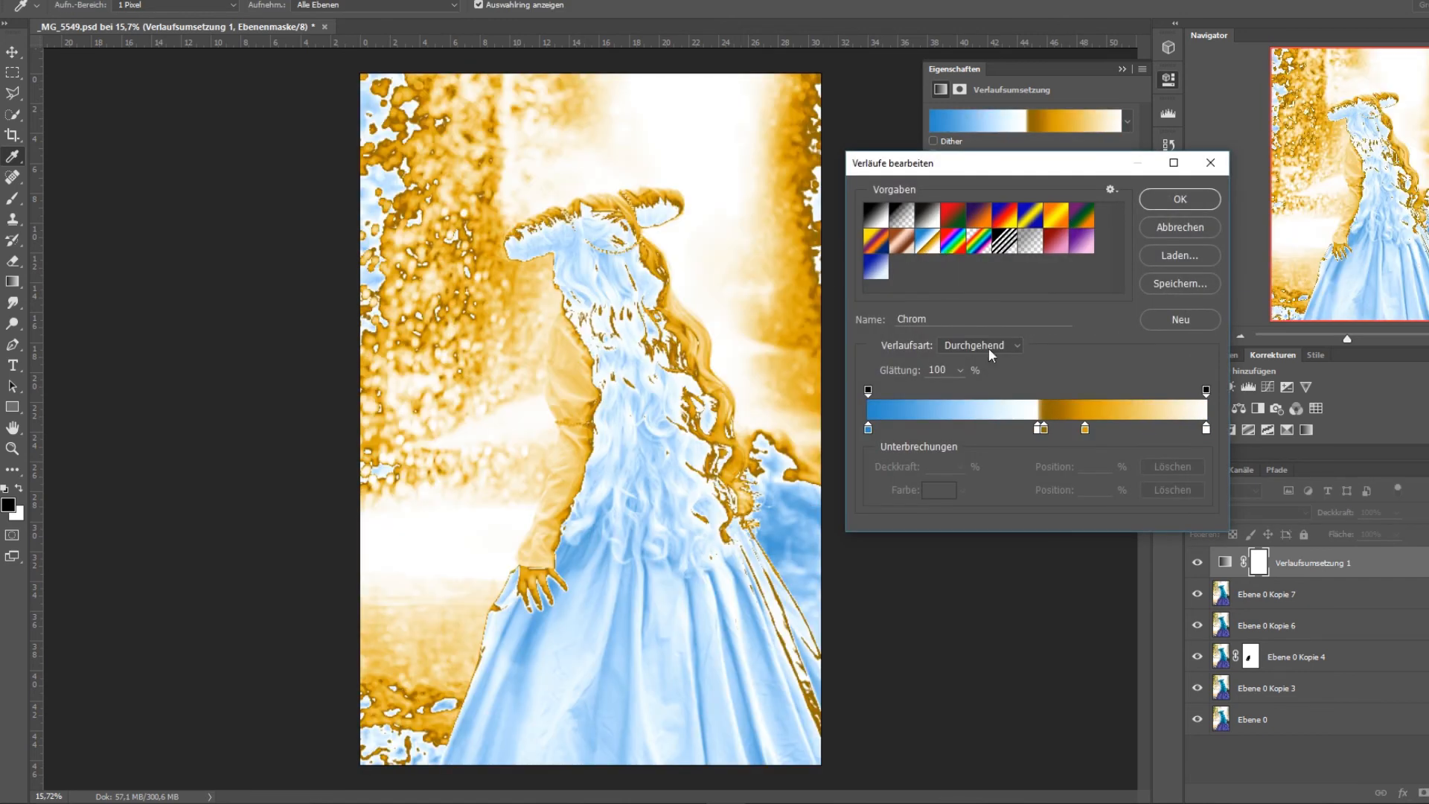
Reduce the Chrom gradient to a blue-to-orange transition by removing the extra colour stops and placing orange at position 100.
{"action": "left_click_drag", "start_coordinate": [1038, 431], "coordinate": [1106, 430]}
{"action": "left_click_drag", "start_coordinate": [1205, 428], "coordinate": [1186, 456]}
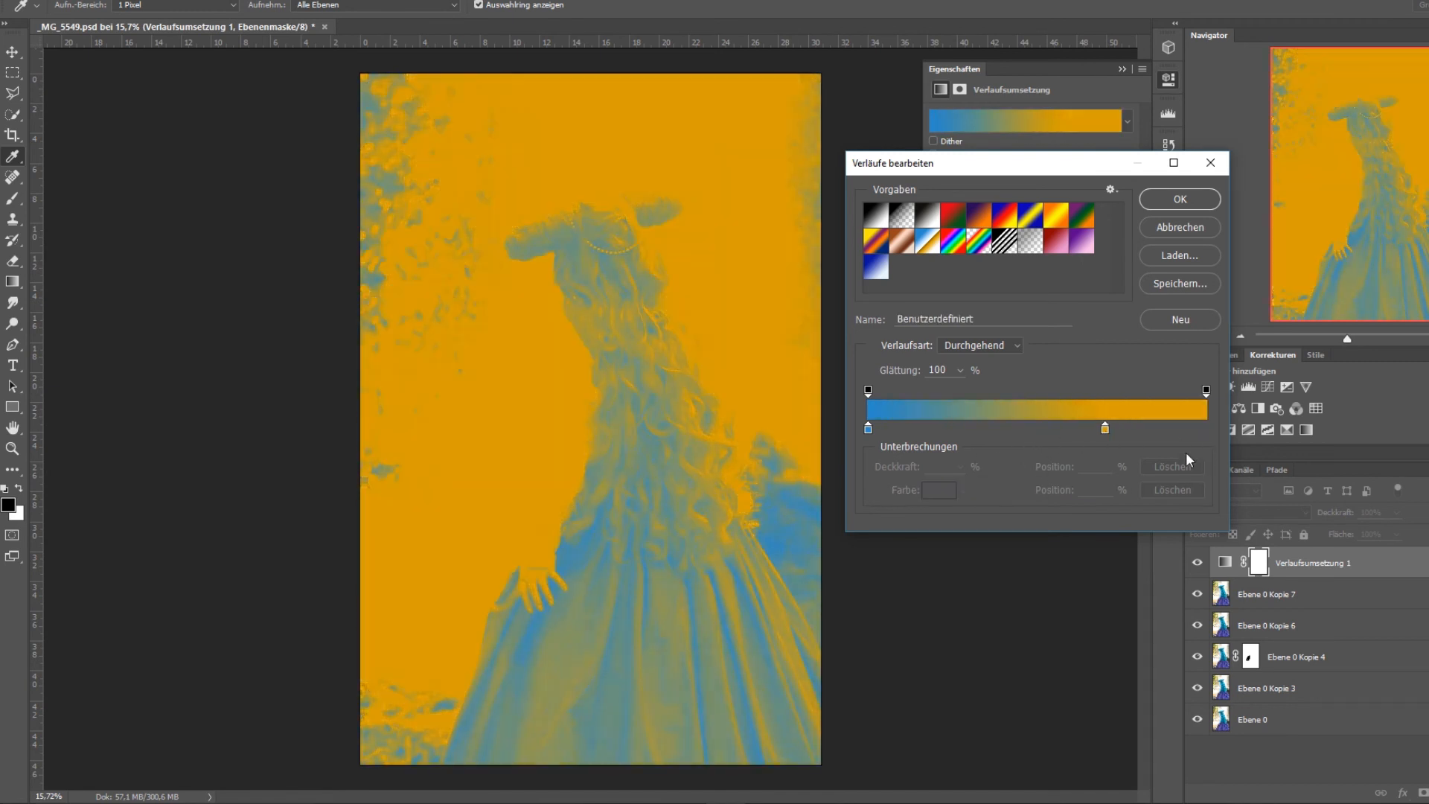
{"action": "left_click", "coordinate": [1104, 429]}
{"action": "left_click_drag", "start_coordinate": [1106, 431], "coordinate": [1201, 431]}
{"action": "left_click", "coordinate": [1196, 201]}
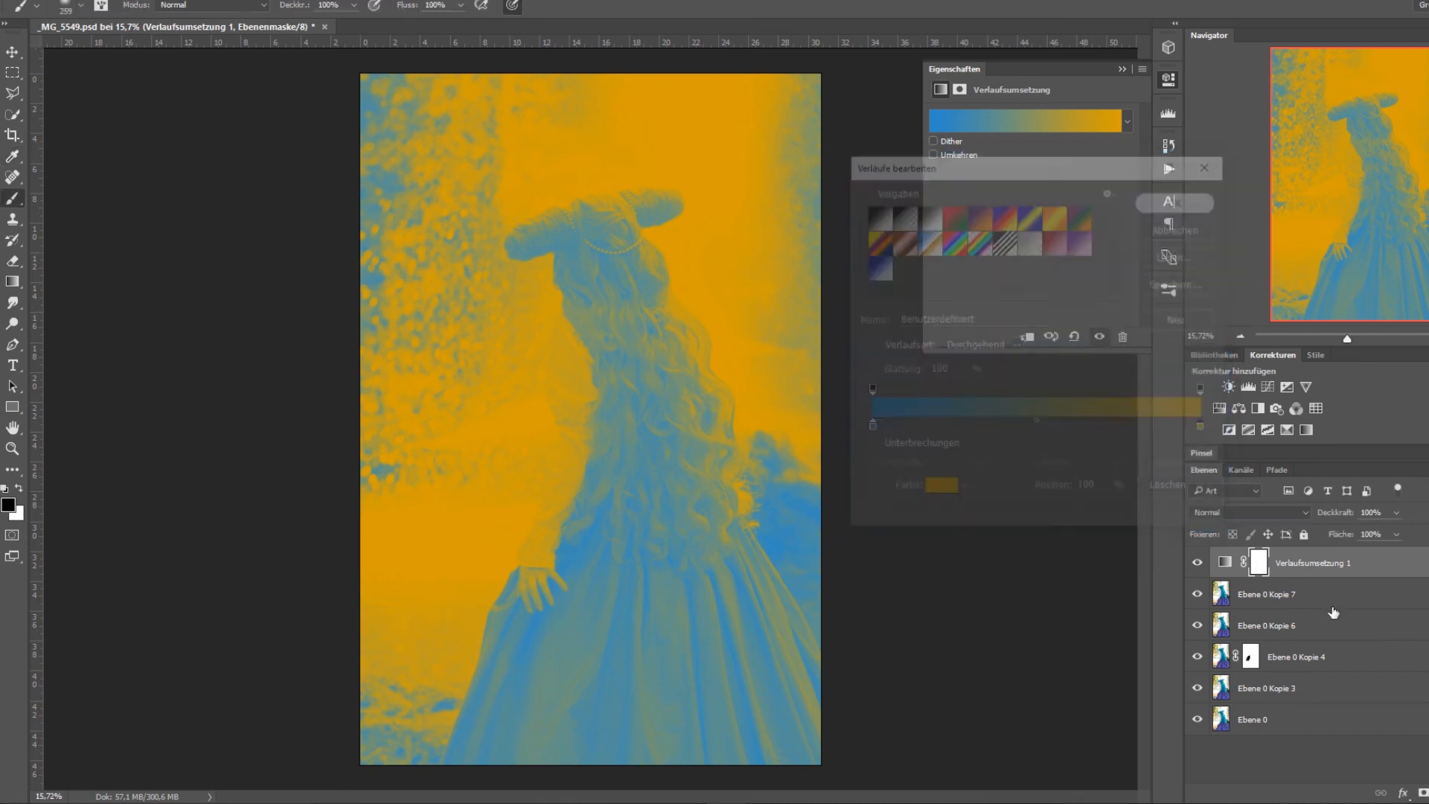
Try the blend mode Multiplizieren on the blue-to-orange gradient map, and delete its mask and the layer.
{"action": "left_click", "coordinate": [1296, 514]}
{"action": "left_click", "coordinate": [1256, 567]}
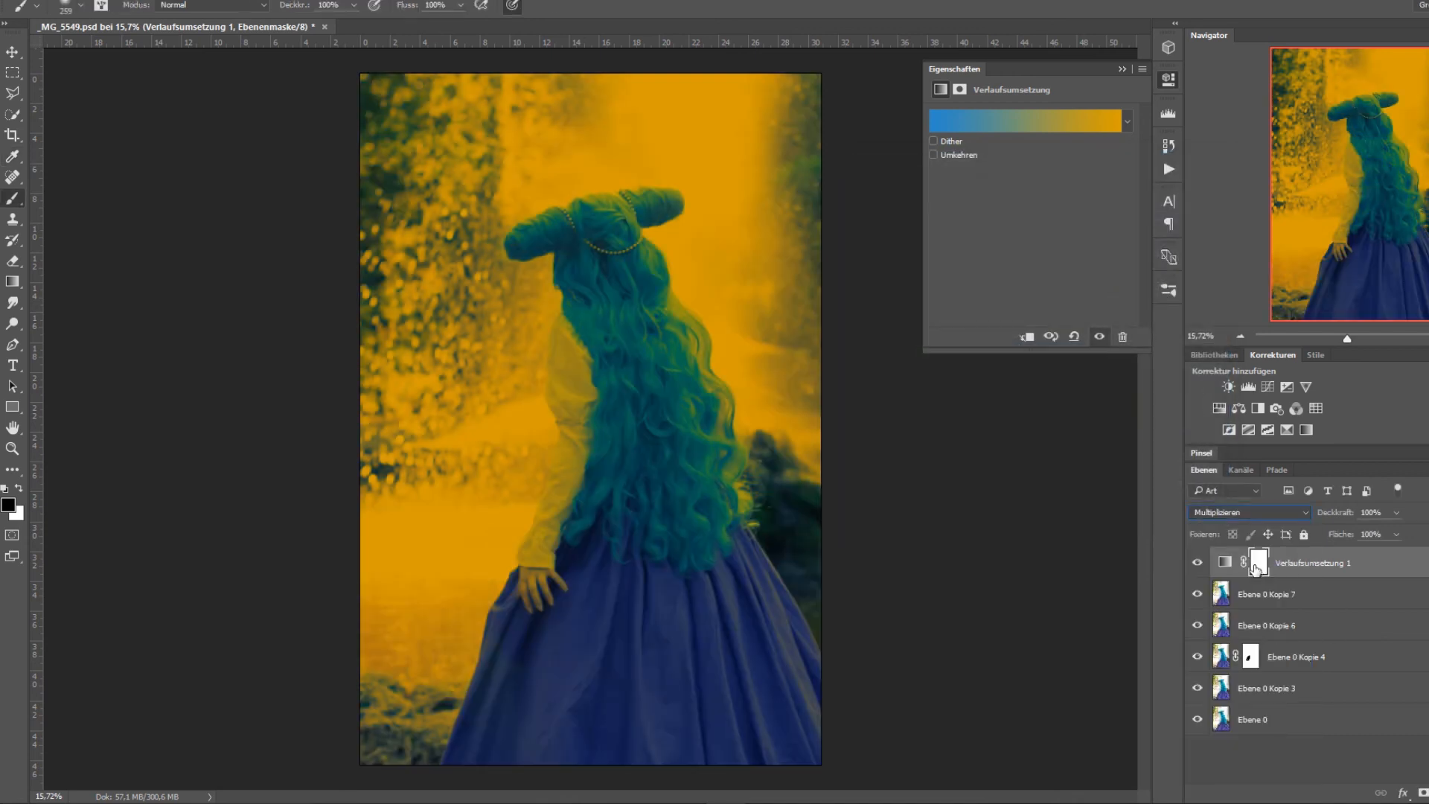
{"action": "key", "text": "Delete"}
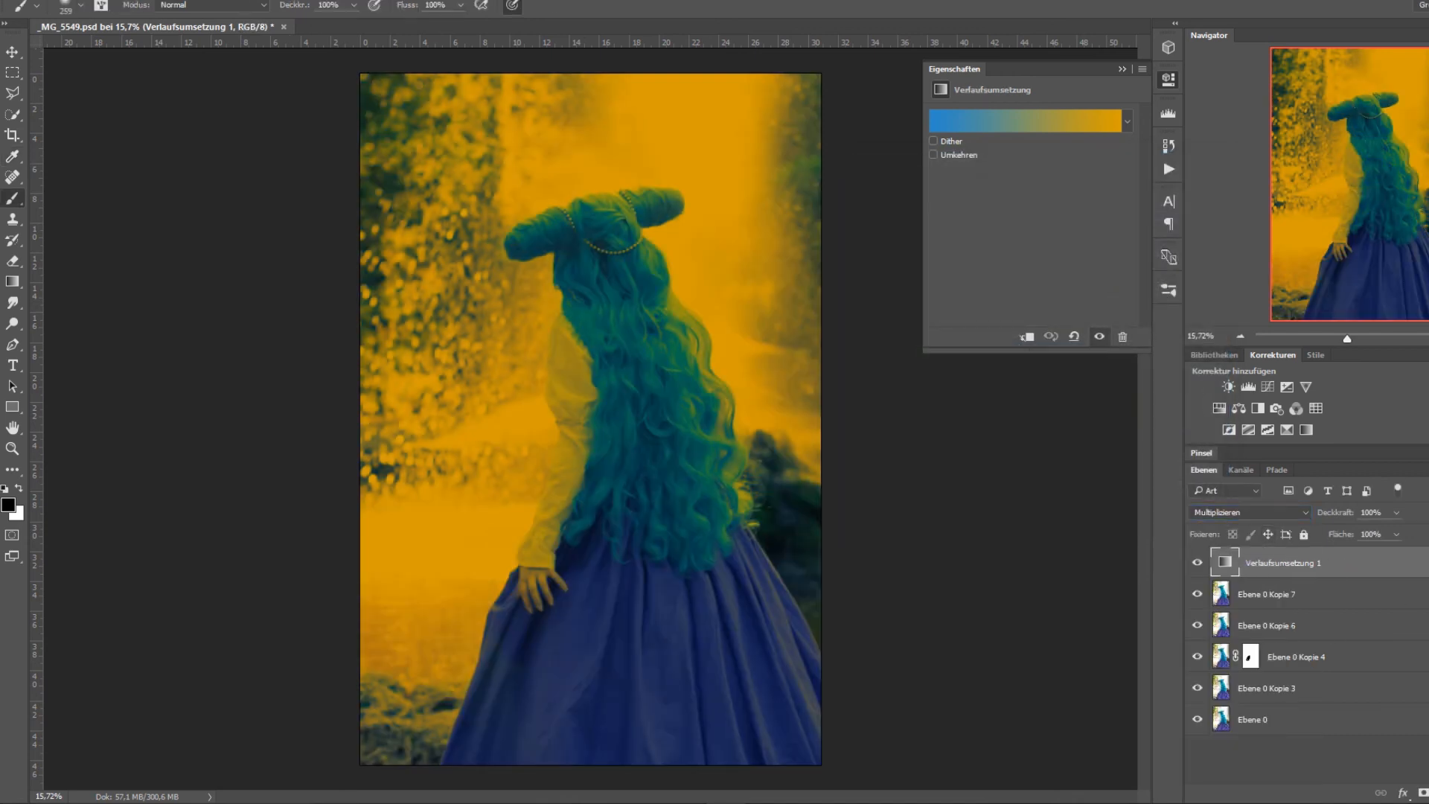
{"action": "key", "text": "Delete"}
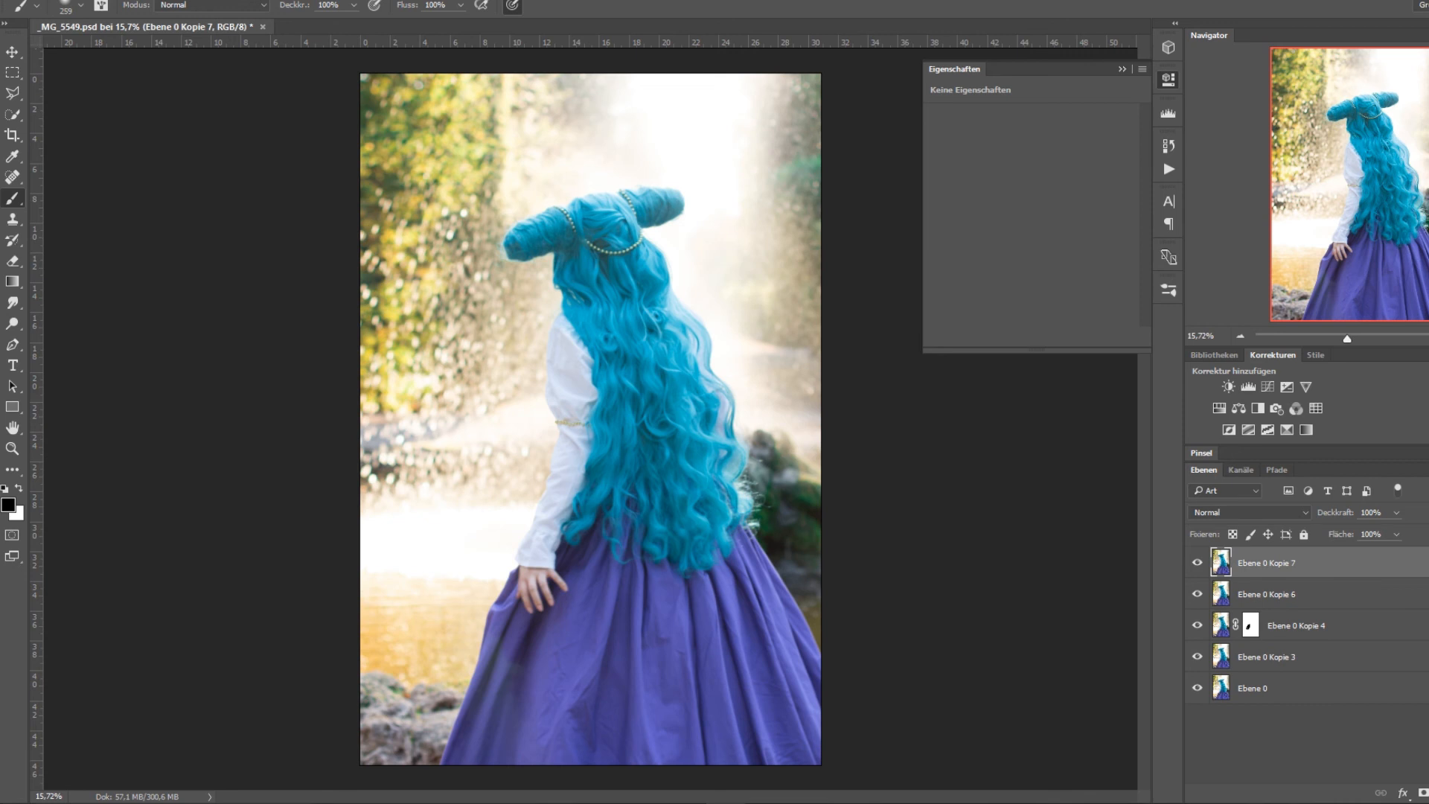
Add a new Verlaufsumsetzung layer, choose the red-to-pink preset for its gradient, and recolour the starting stop light salmon.
{"action": "left_click", "coordinate": [1428, 793]}
{"action": "left_click", "coordinate": [1396, 765]}
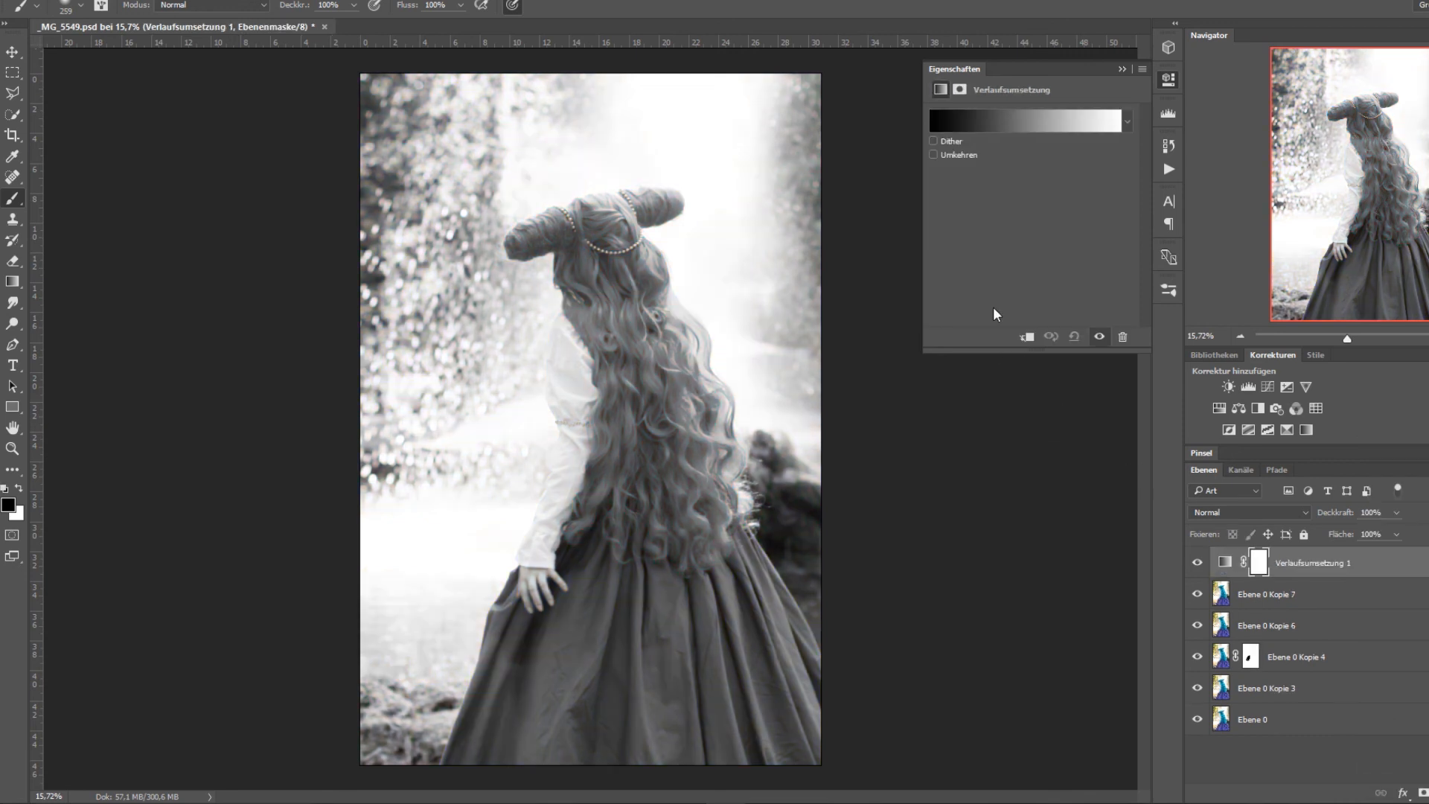
{"action": "left_click", "coordinate": [1044, 119]}
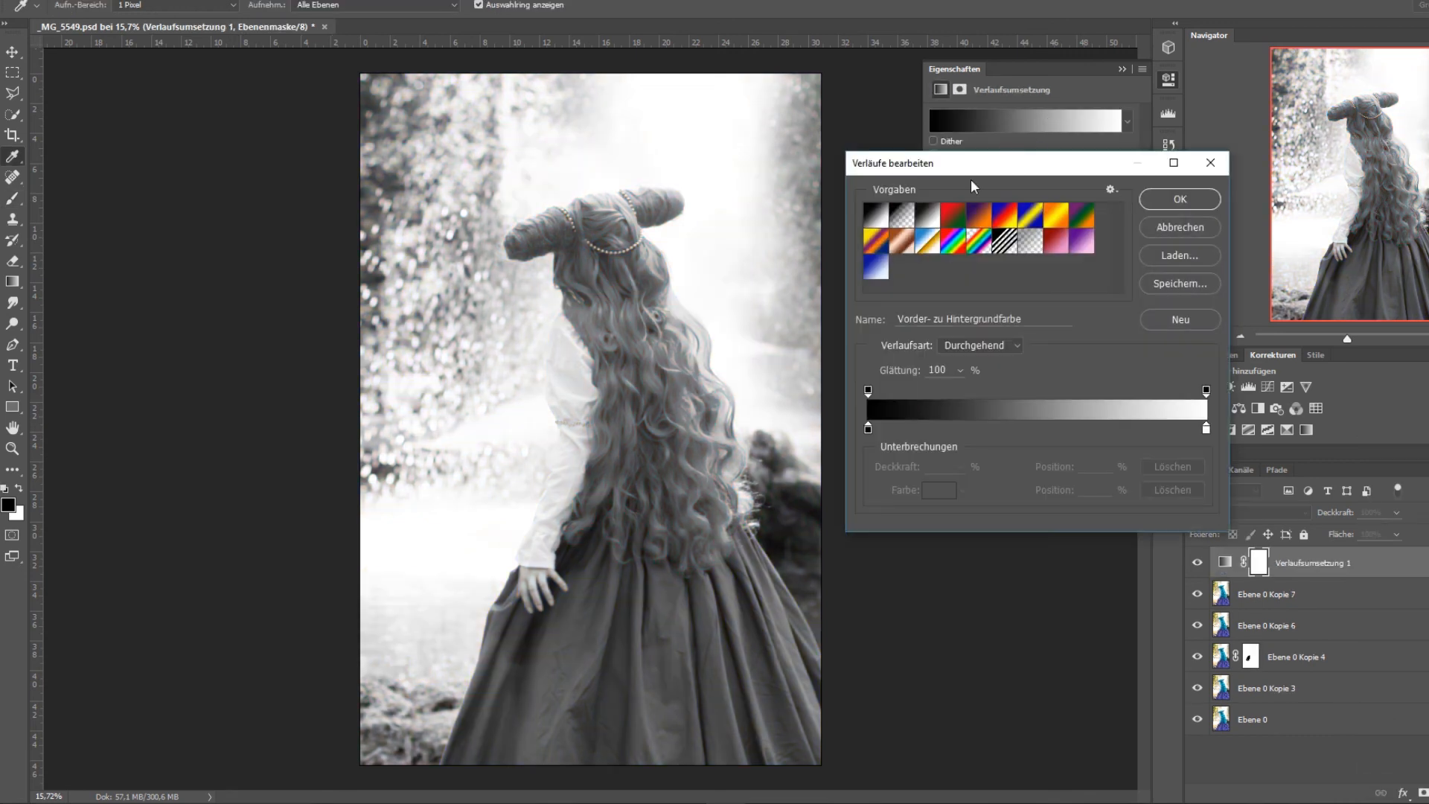
{"action": "left_click", "coordinate": [1057, 244]}
{"action": "left_click", "coordinate": [868, 429]}
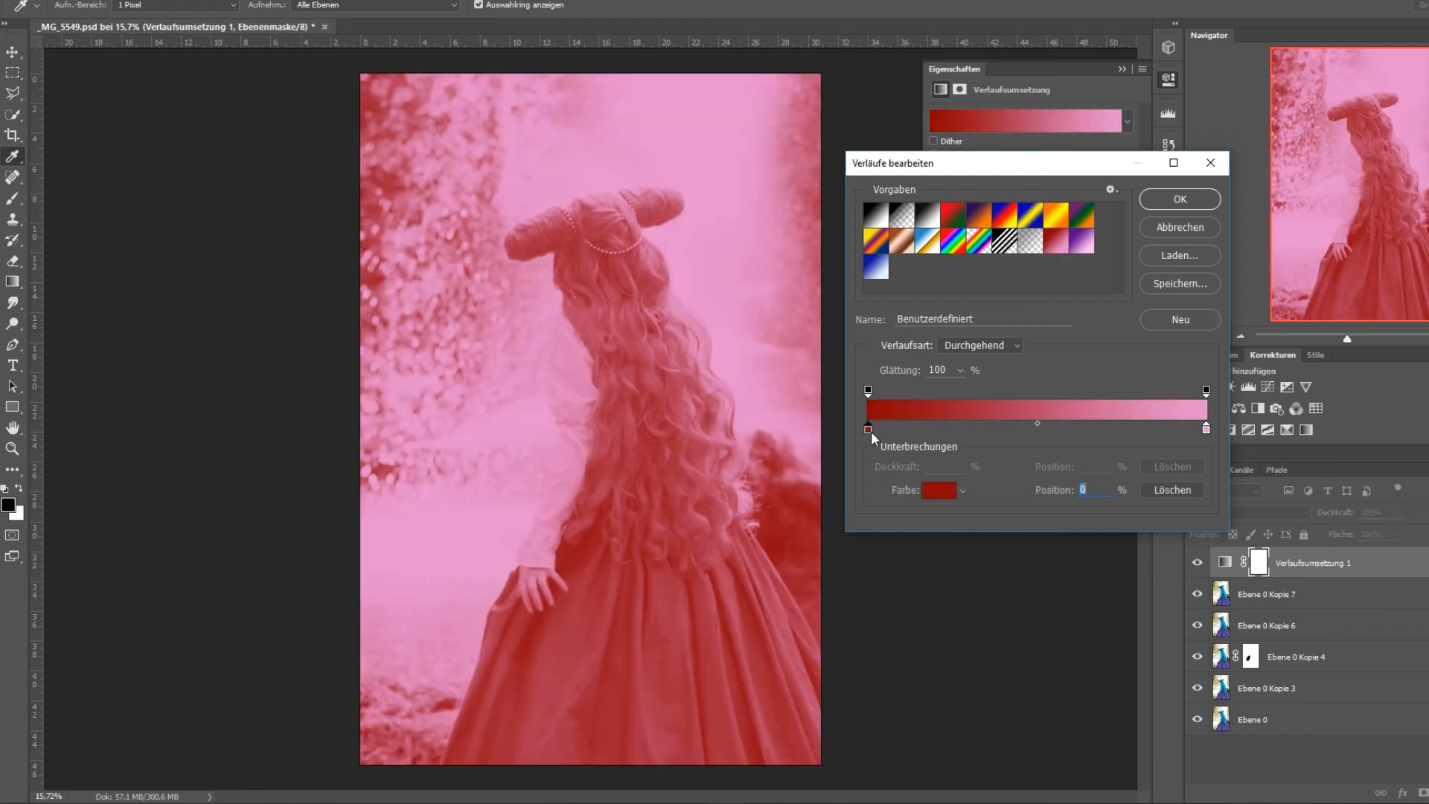
{"action": "left_click", "coordinate": [938, 489]}
{"action": "left_click_drag", "start_coordinate": [215, 248], "coordinate": [210, 207]}
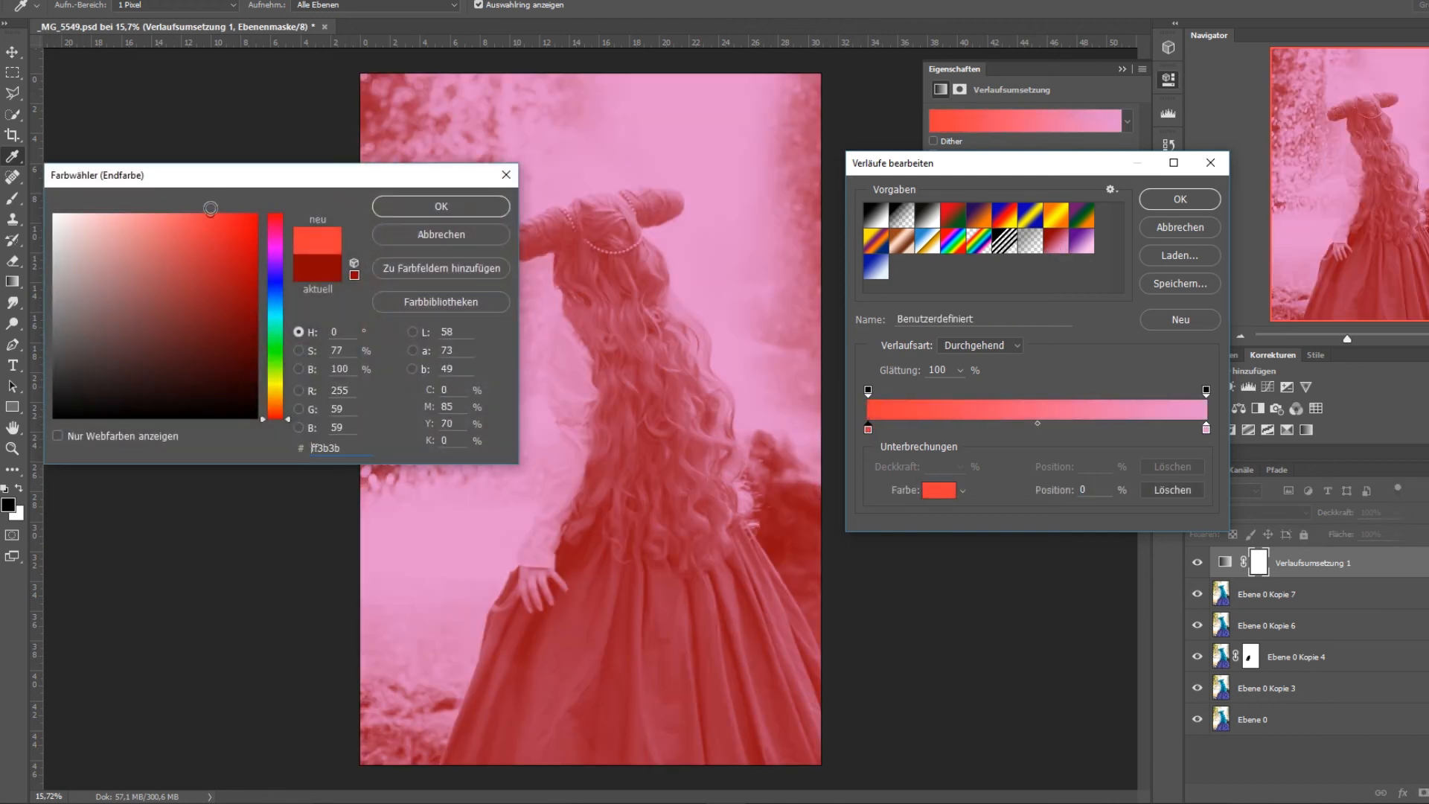
{"action": "left_click", "coordinate": [442, 212]}
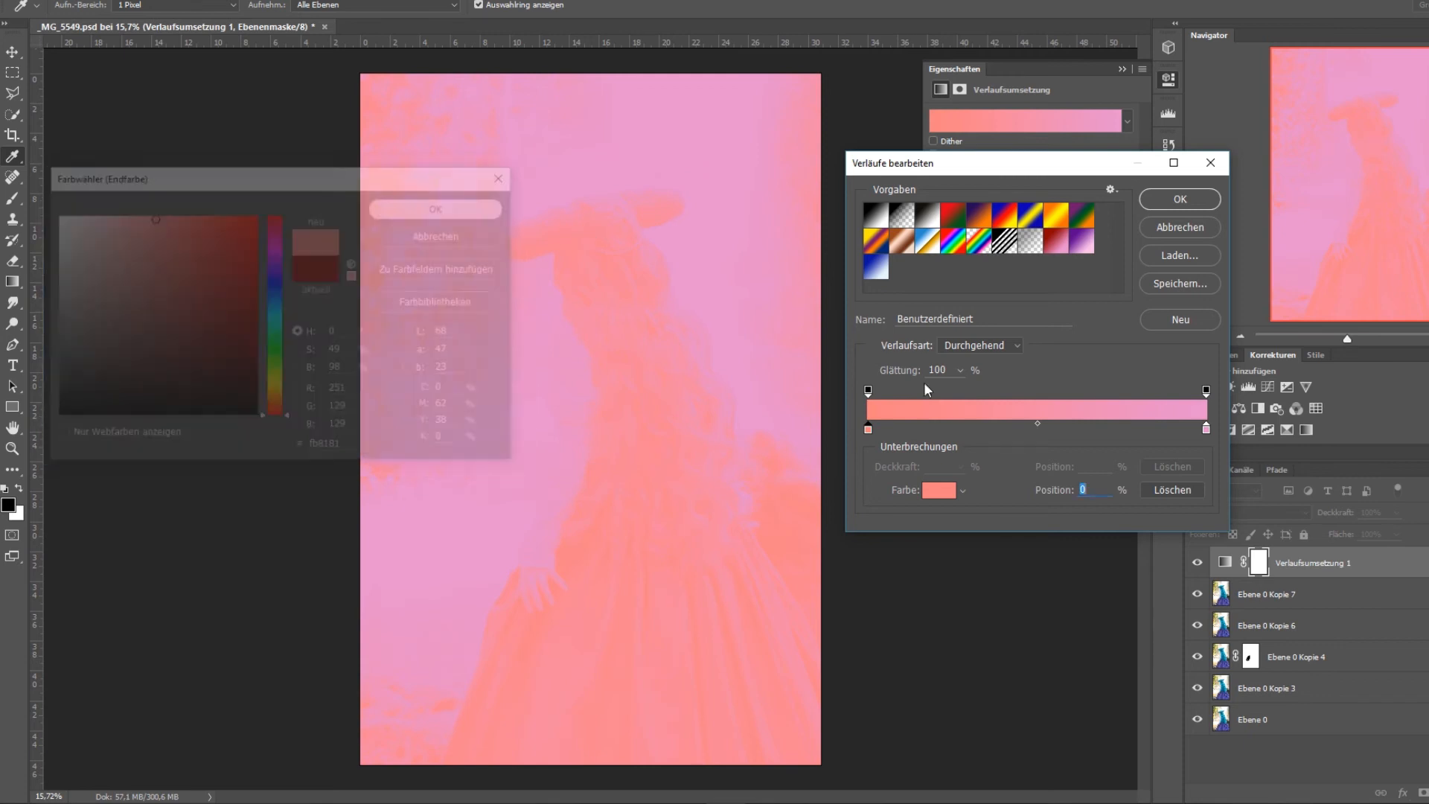
Change the end stop of the gradient map to white and accept the salmon-to-white gradient.
{"action": "left_click", "coordinate": [1205, 429]}
{"action": "left_click", "coordinate": [939, 489]}
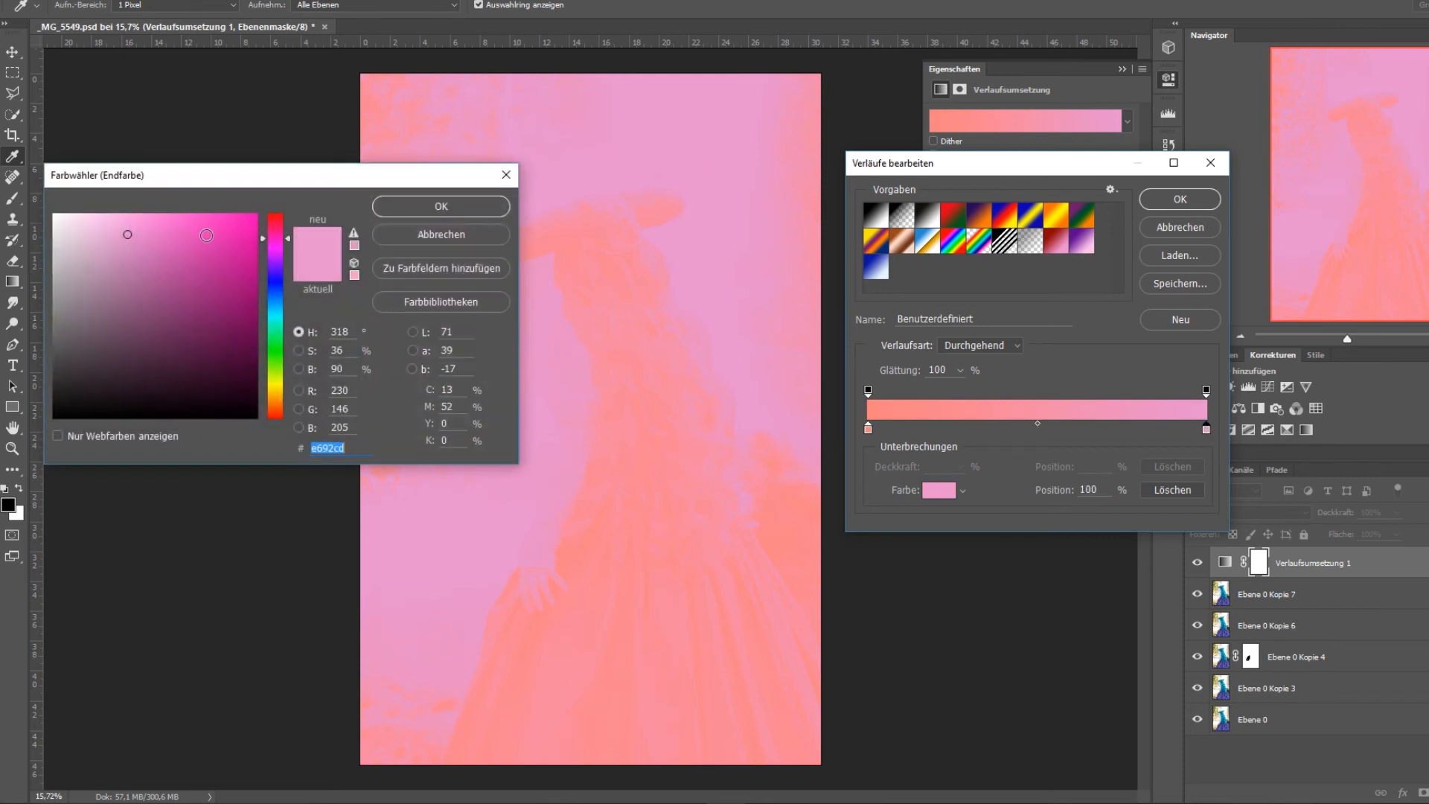
{"action": "left_click", "coordinate": [55, 215]}
{"action": "left_click", "coordinate": [440, 212]}
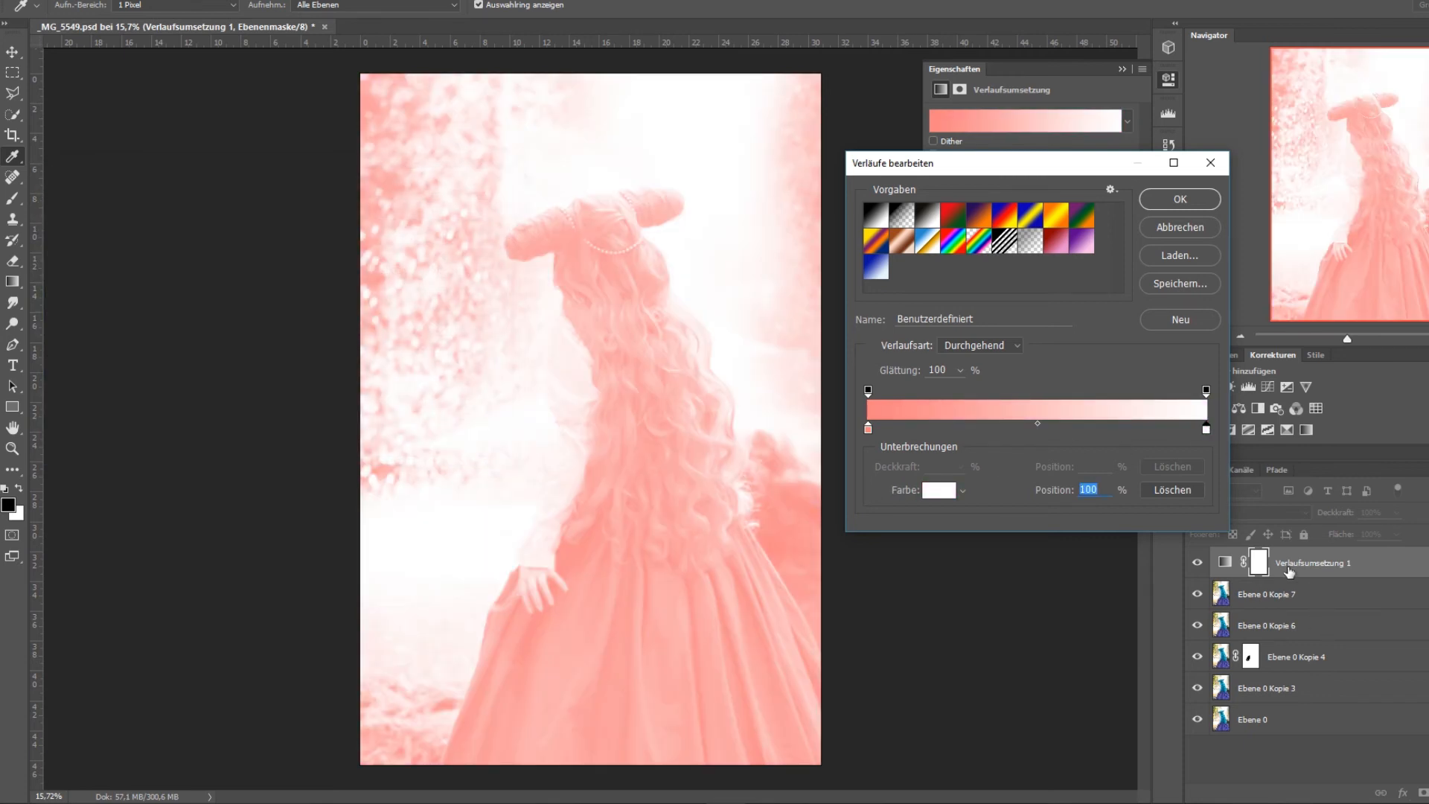
{"action": "left_click", "coordinate": [1189, 200]}
Try the blend mode Multiplizieren on the salmon-to-white gradient map, delete the layer, and collapse the properties.
{"action": "left_click", "coordinate": [1249, 512]}
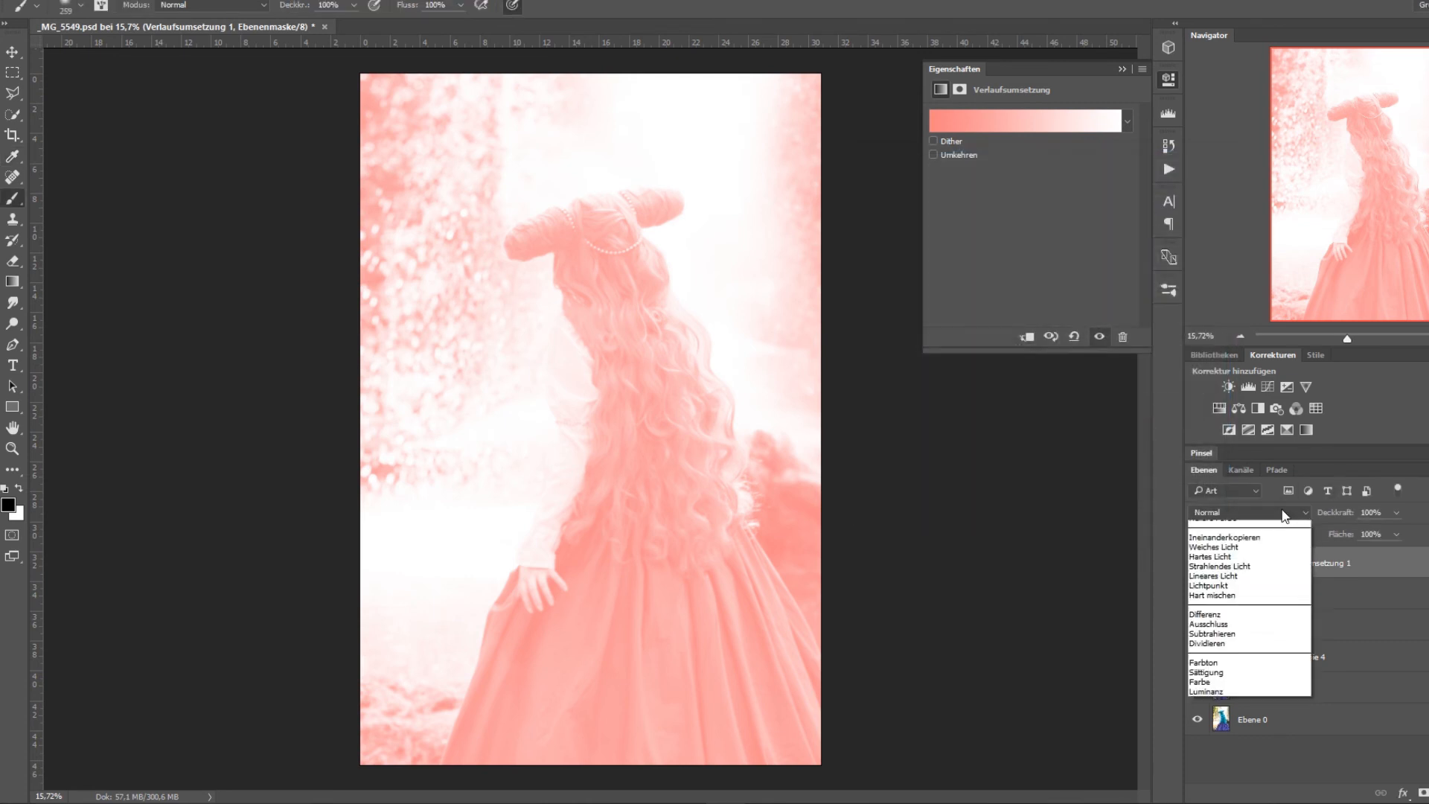
{"action": "left_click", "coordinate": [1264, 564]}
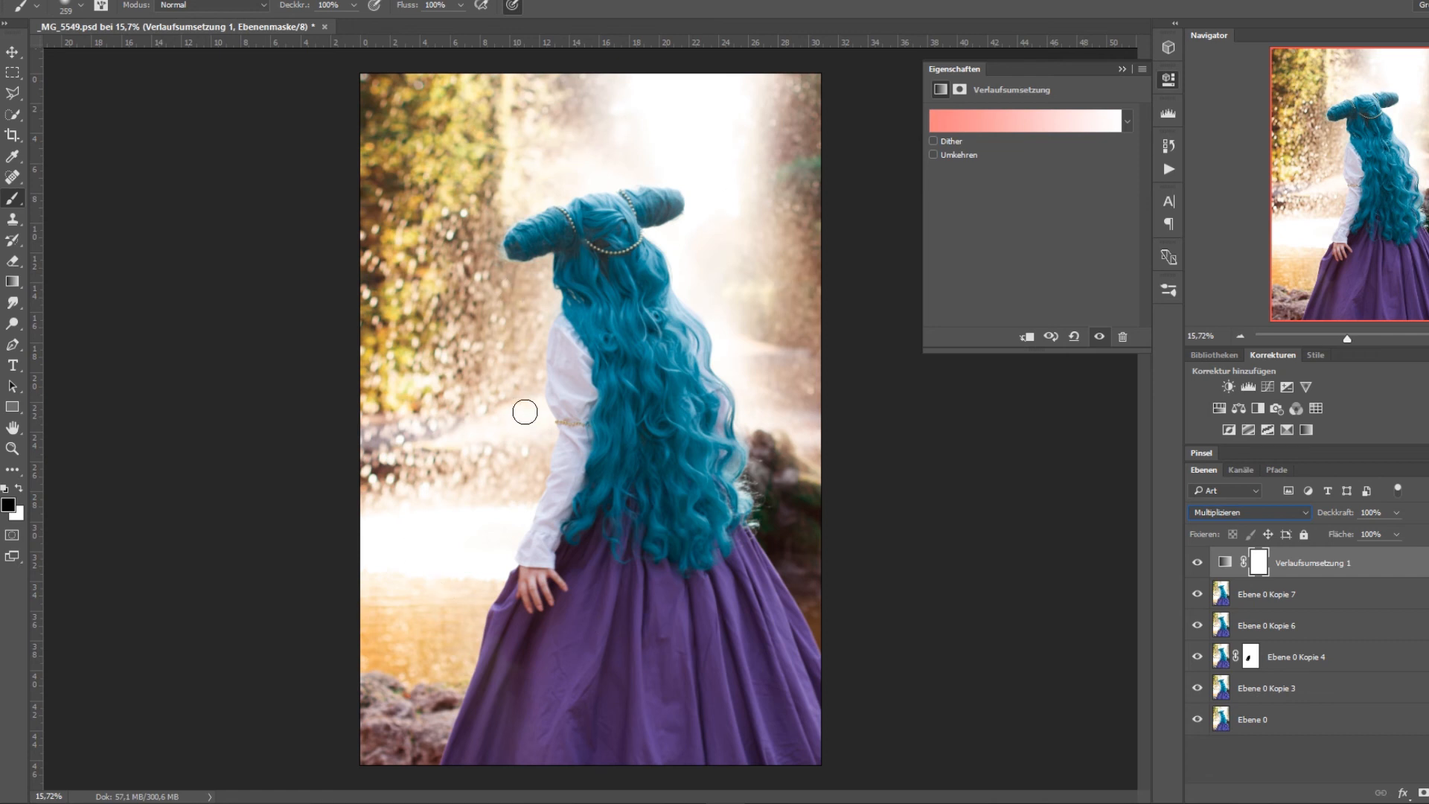
{"action": "key", "text": "Delete"}
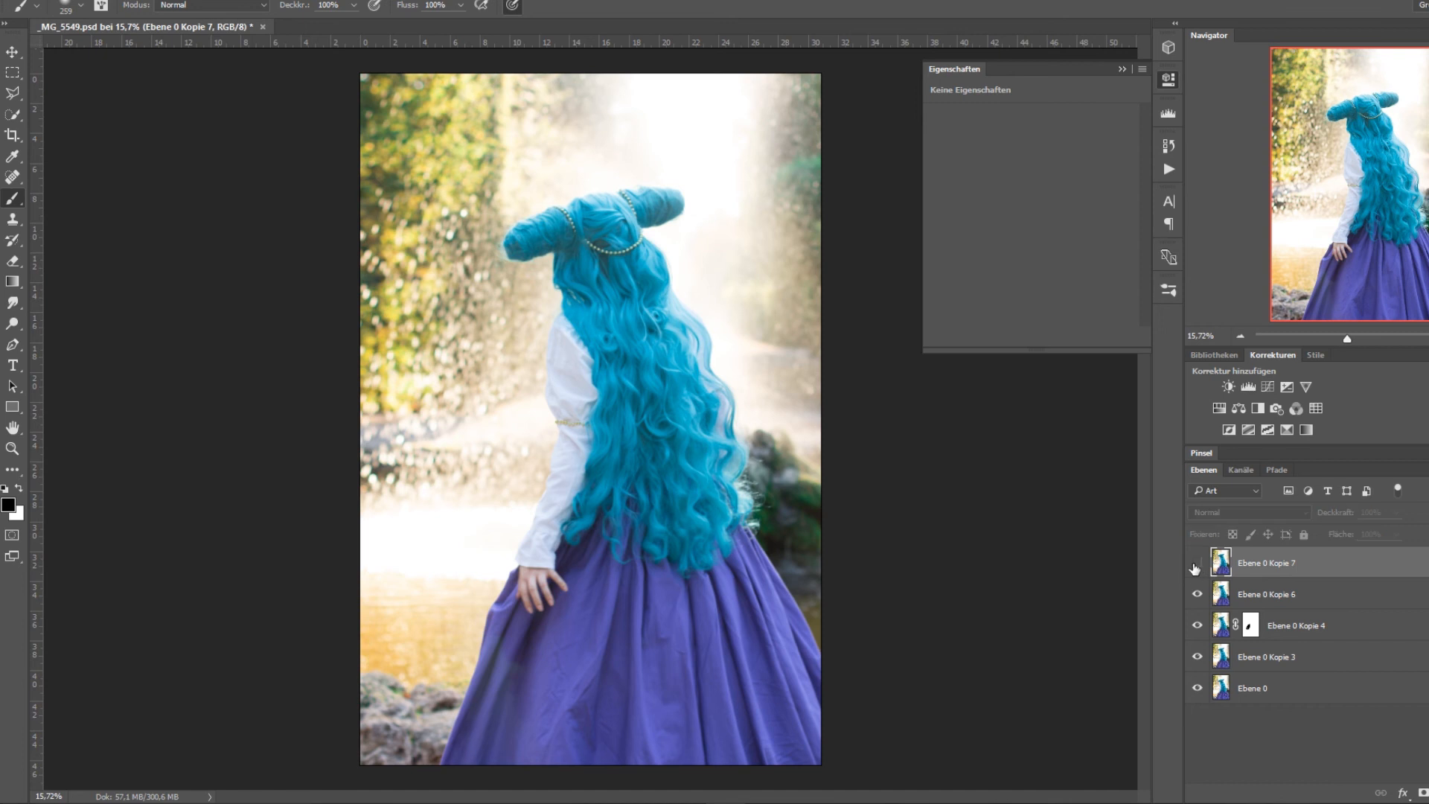
{"action": "left_click", "coordinate": [1125, 69]}
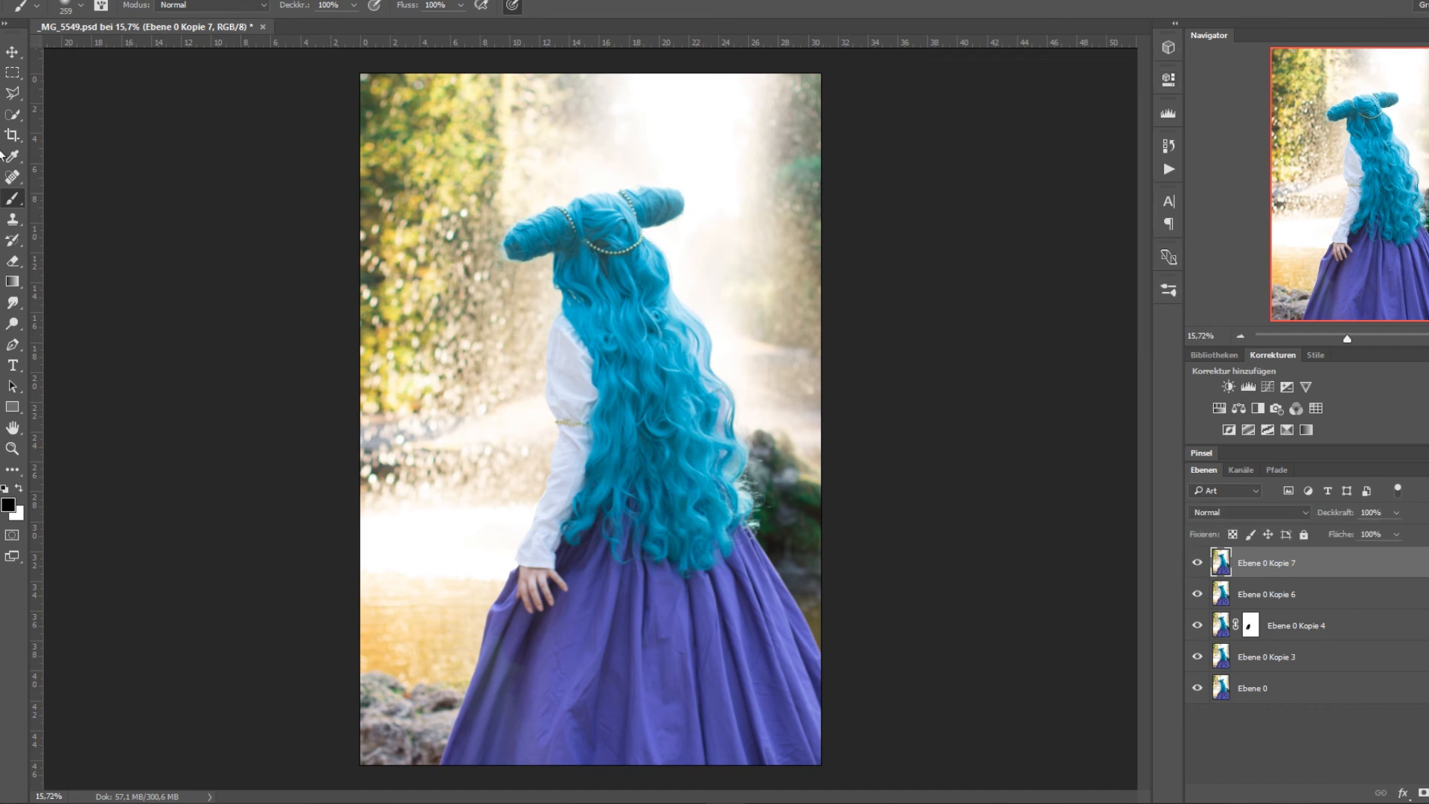
Switch to the Gradient tool and set its mode to Normal.
{"action": "left_click", "coordinate": [12, 281]}
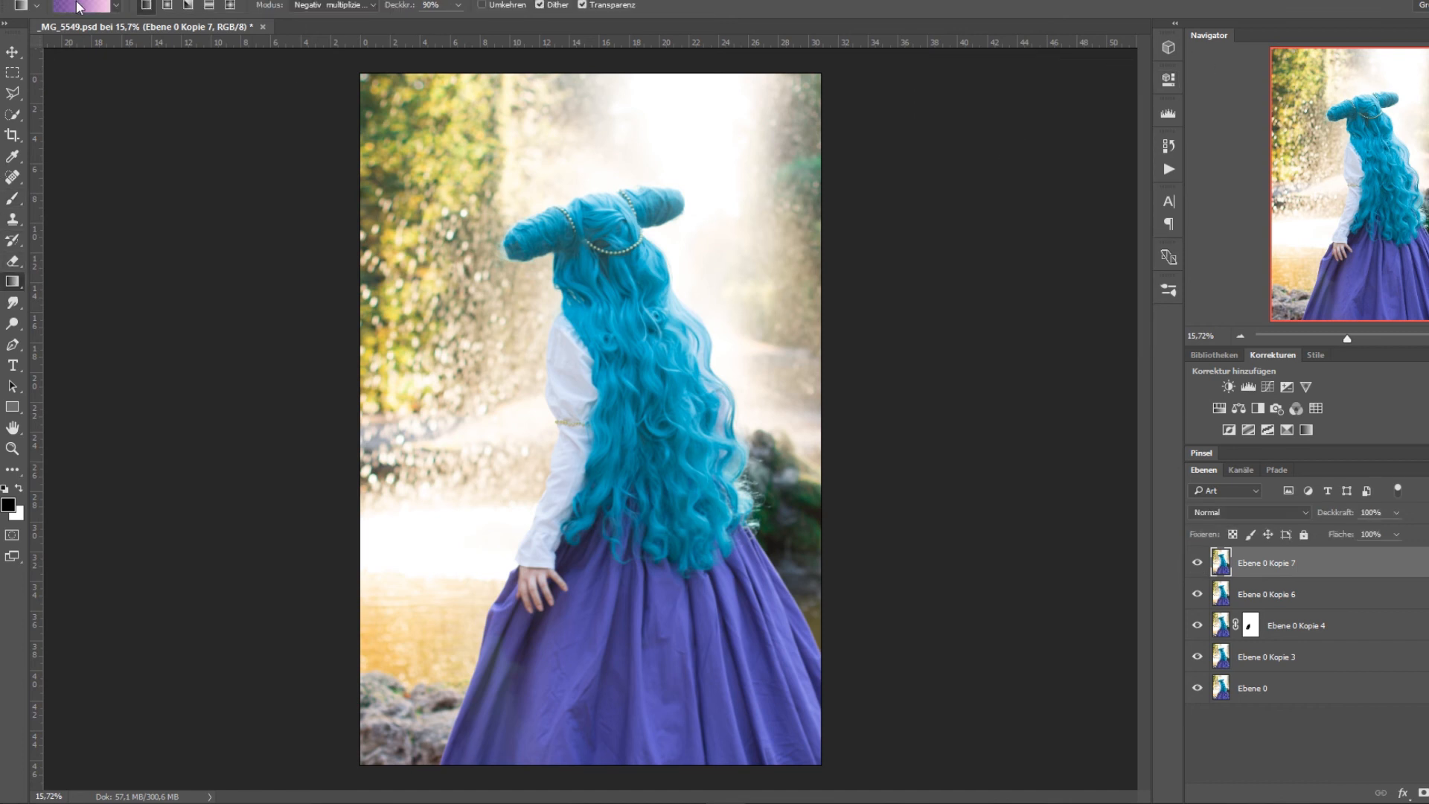
{"action": "left_click", "coordinate": [339, 7]}
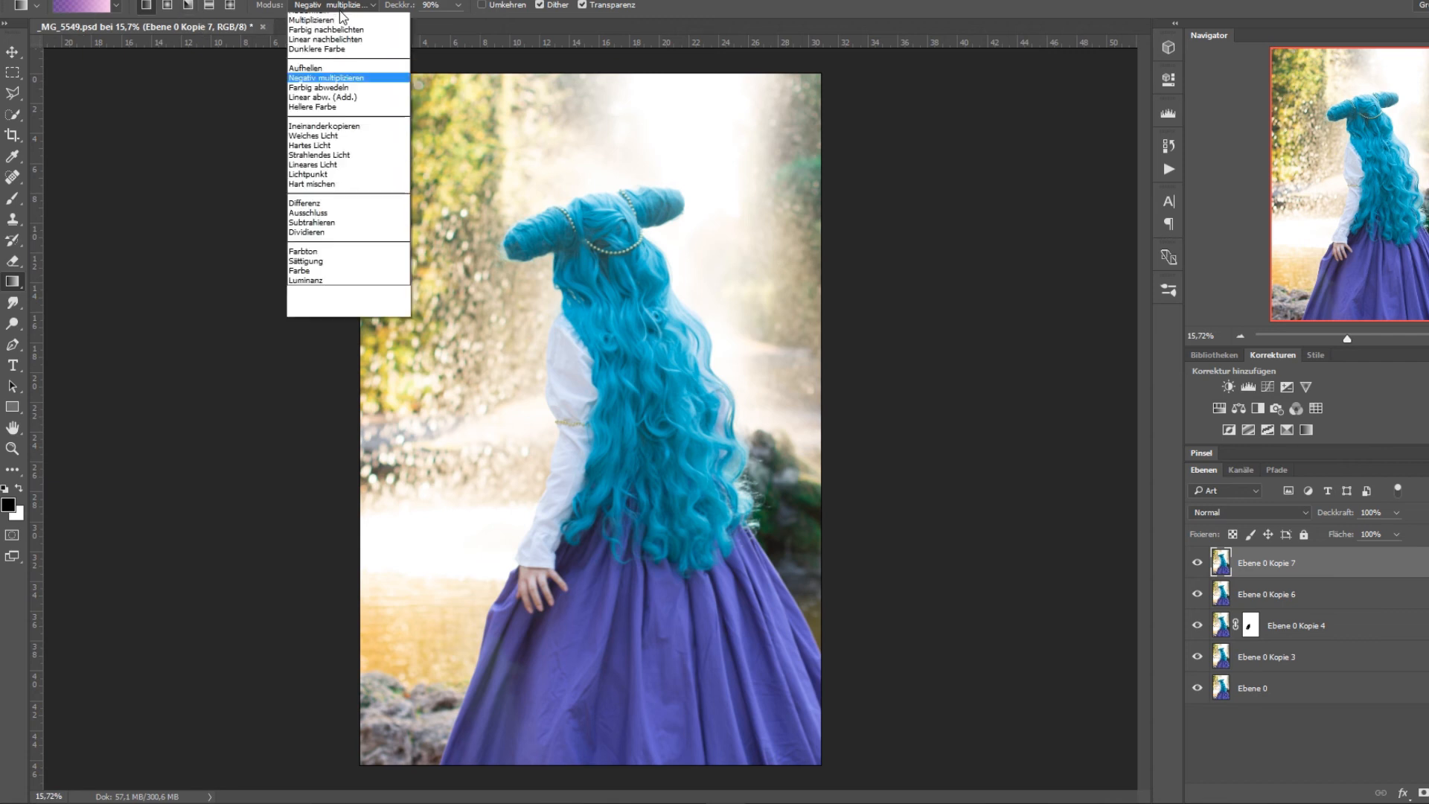
{"action": "left_click", "coordinate": [341, 15]}
{"action": "left_click", "coordinate": [345, 5]}
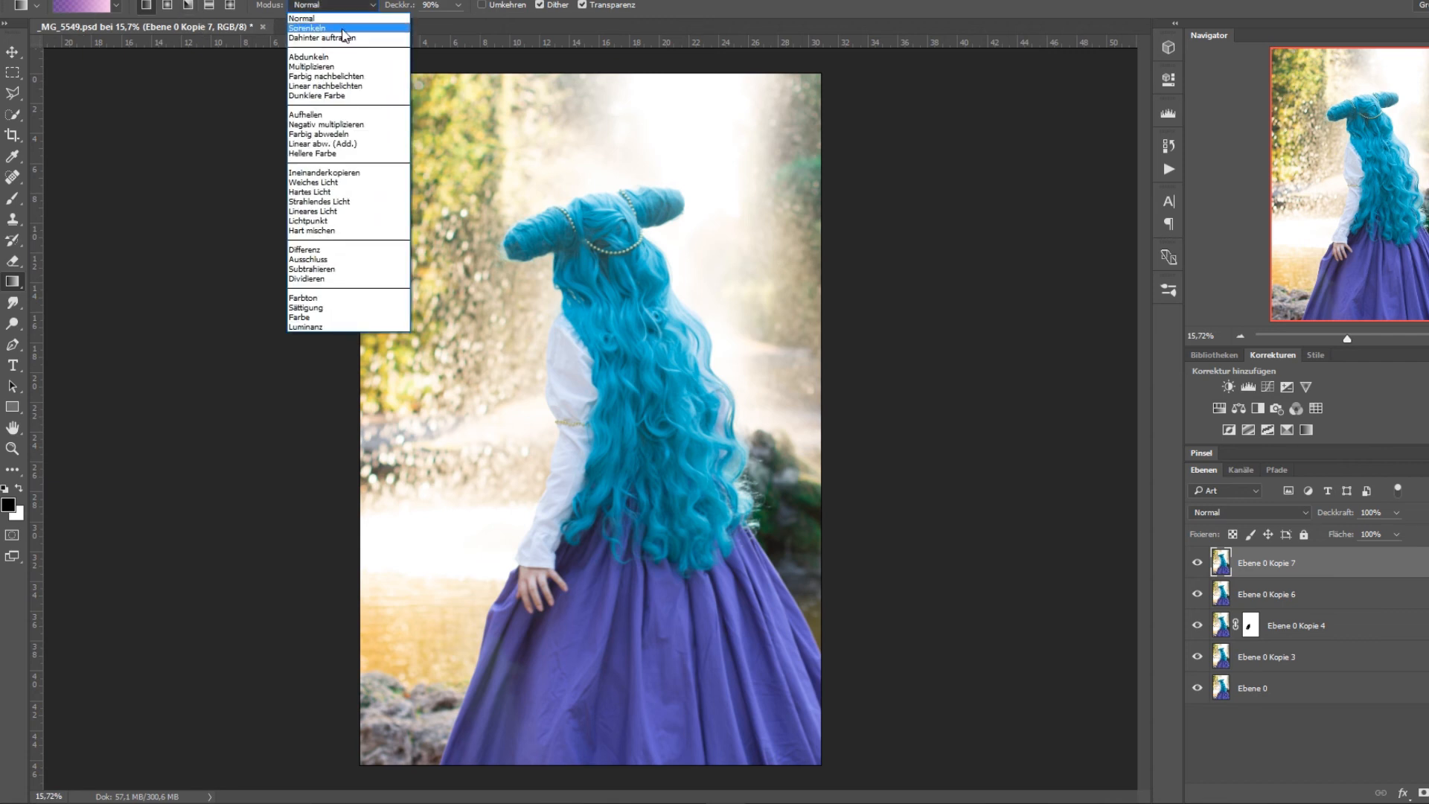
{"action": "left_click", "coordinate": [494, 264]}
{"action": "left_click", "coordinate": [369, 7]}
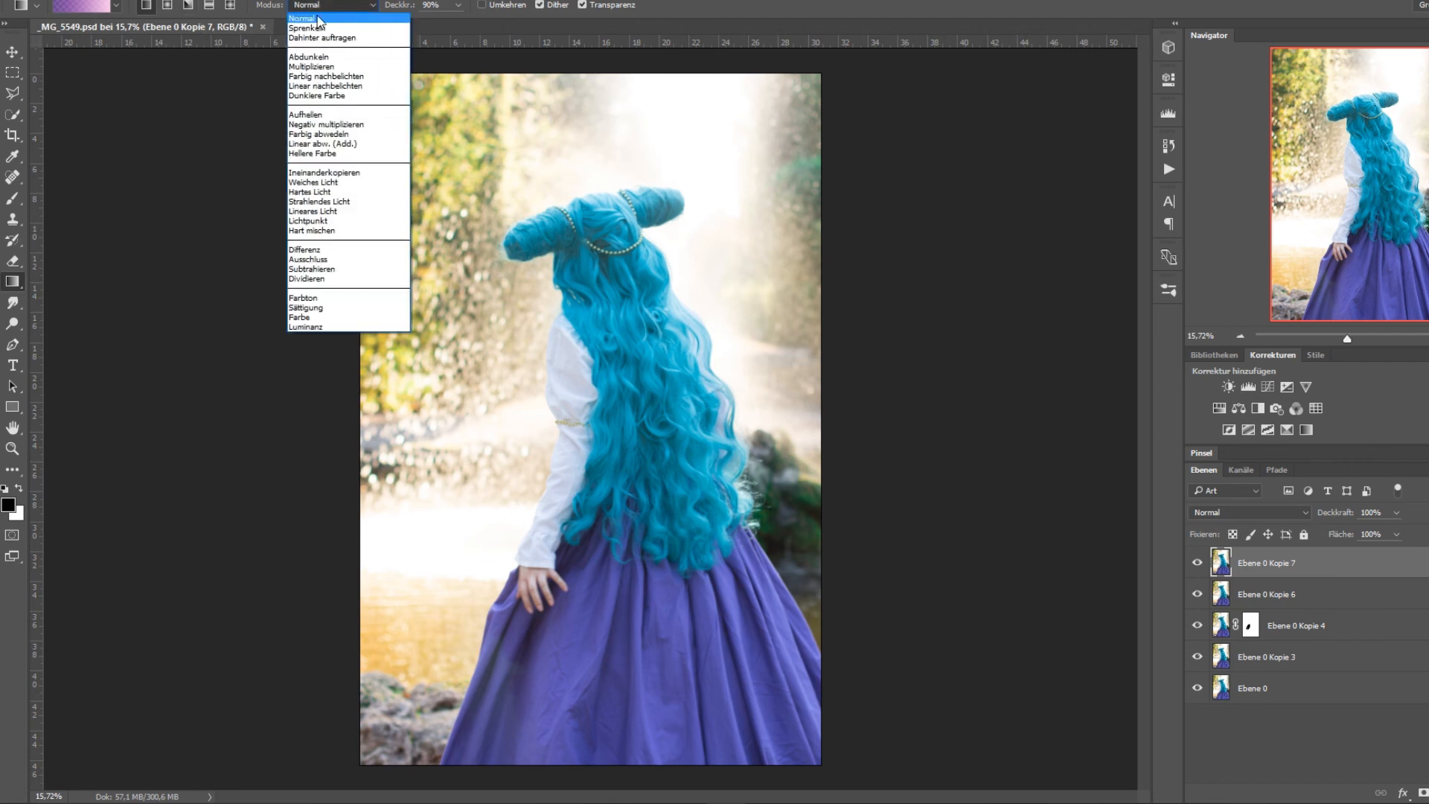
{"action": "left_click", "coordinate": [354, 12]}
Set the Gradient tool's opacity to 90 % and draw a violet-to-pink gradient diagonally across the photo on Ebene 0 Kopie 7.
{"action": "left_click", "coordinate": [458, 6]}
{"action": "left_click_drag", "start_coordinate": [457, 24], "coordinate": [347, 35]}
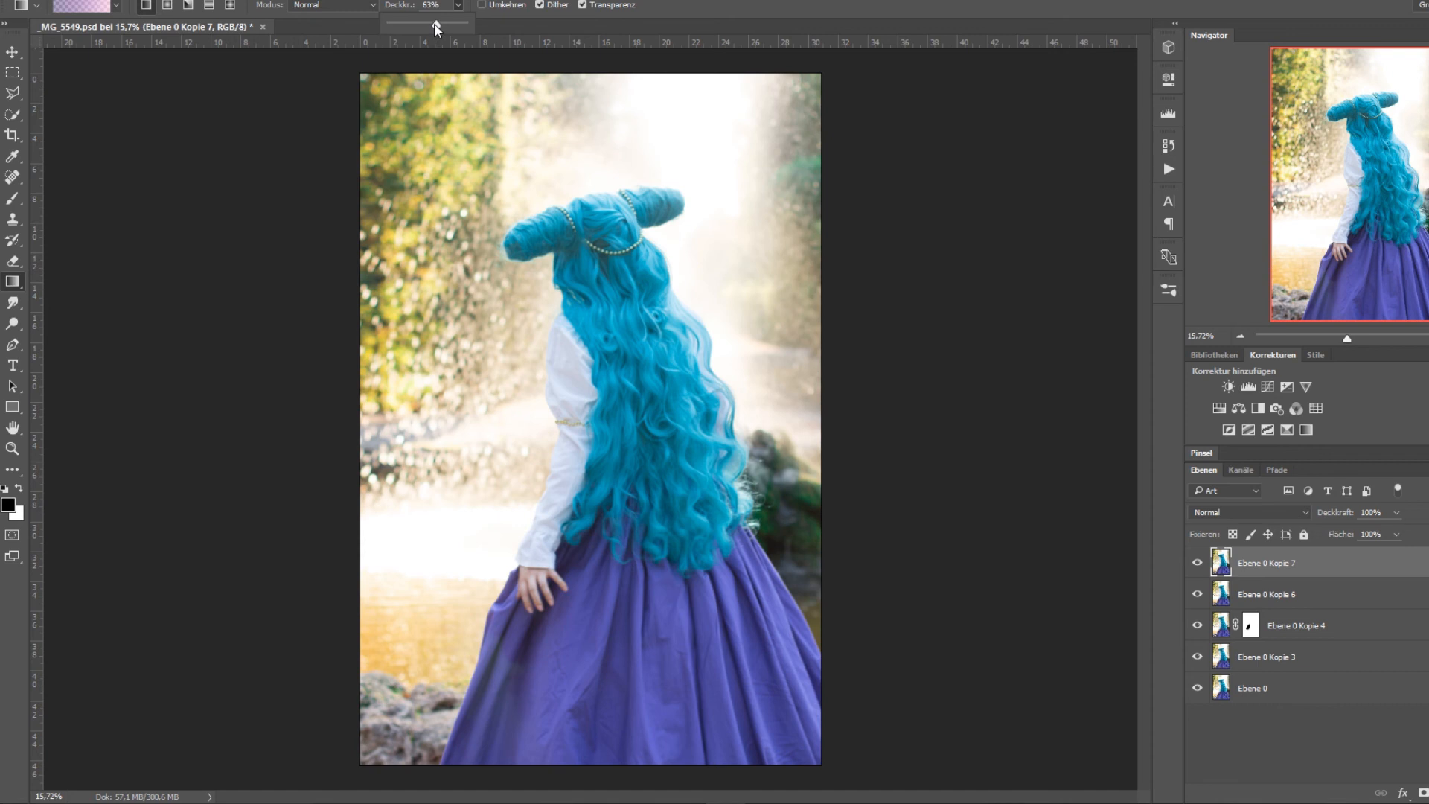
{"action": "left_click_drag", "start_coordinate": [435, 24], "coordinate": [533, 33]}
{"action": "left_click", "coordinate": [436, 9]}
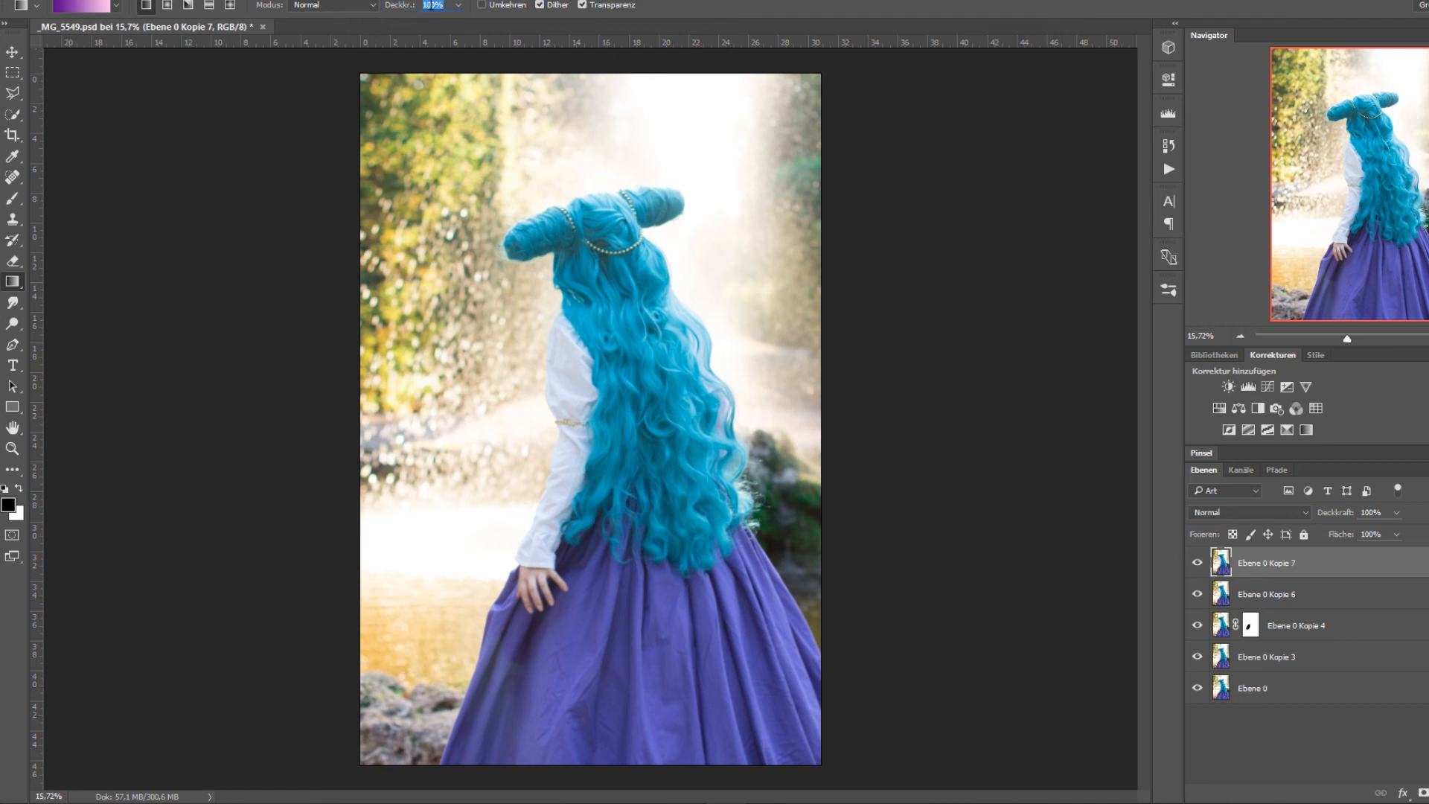
{"action": "type", "text": "90"}
{"action": "left_click_drag", "start_coordinate": [346, 62], "coordinate": [841, 663]}
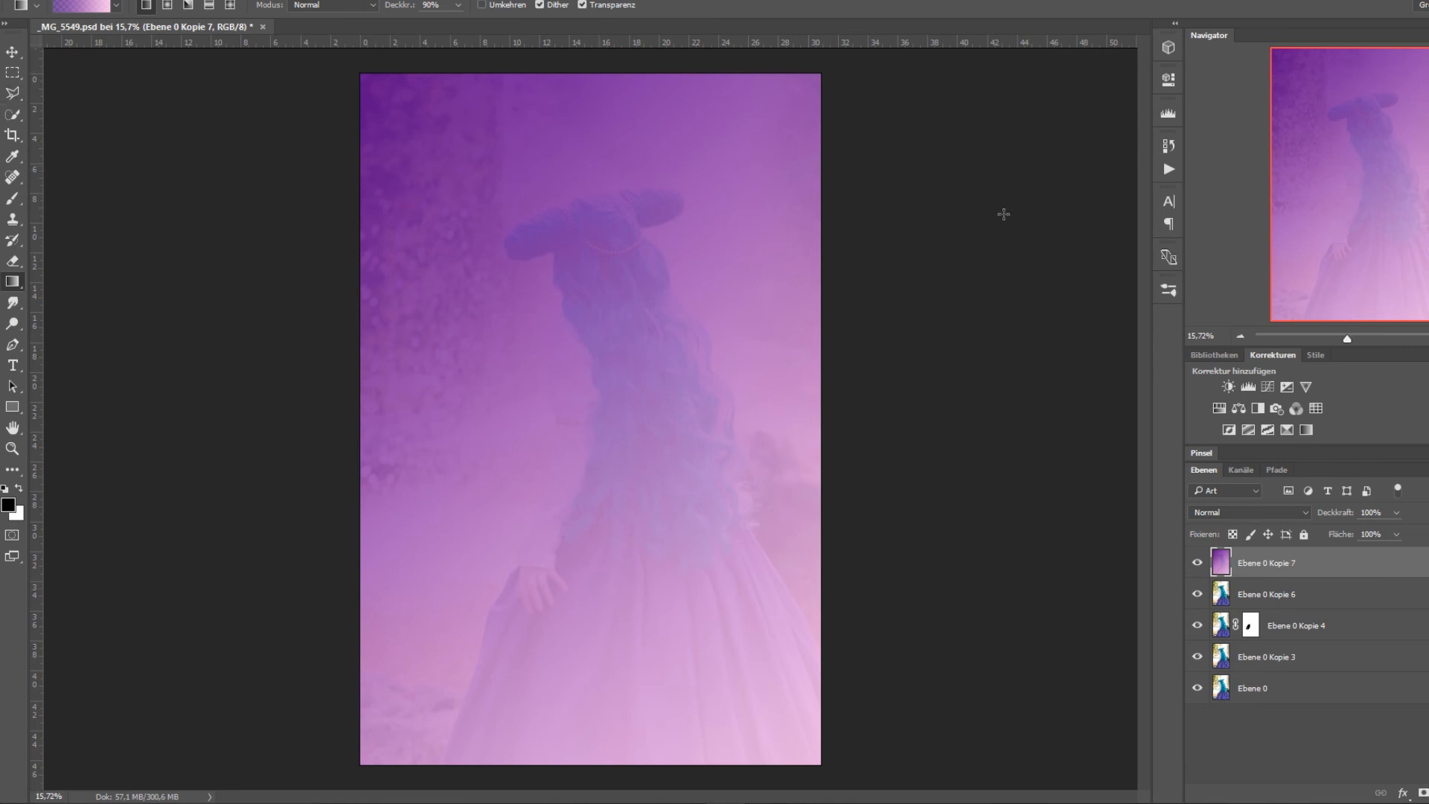
Try the blend modes Multiplizieren and Weiches Licht on the gradient-covered layer Ebene 0 Kopie 7.
{"action": "left_click", "coordinate": [1282, 510]}
{"action": "left_click", "coordinate": [1286, 512]}
{"action": "left_click", "coordinate": [1289, 510]}
{"action": "left_click", "coordinate": [1254, 566]}
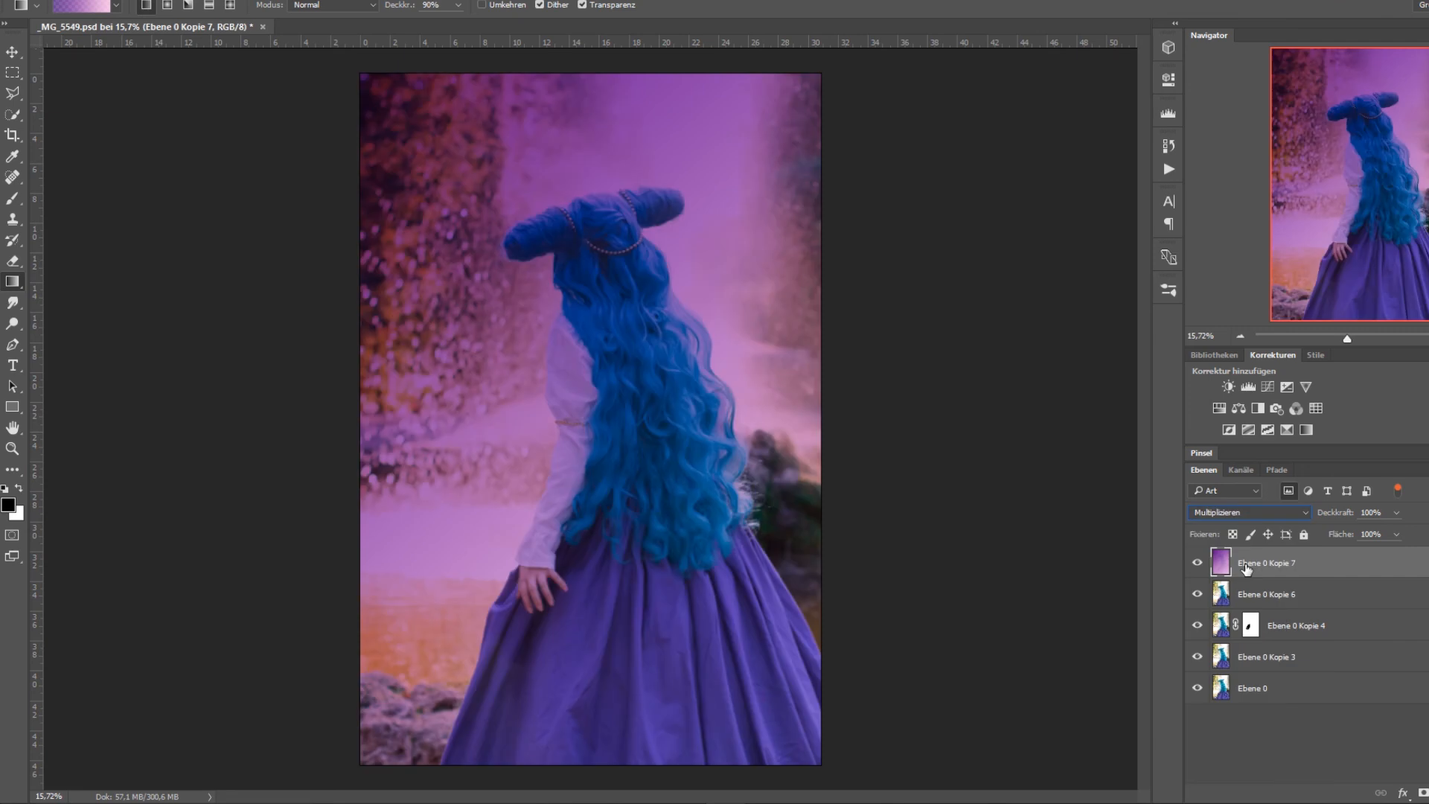
{"action": "left_click", "coordinate": [1229, 514]}
{"action": "left_click", "coordinate": [1229, 685]}
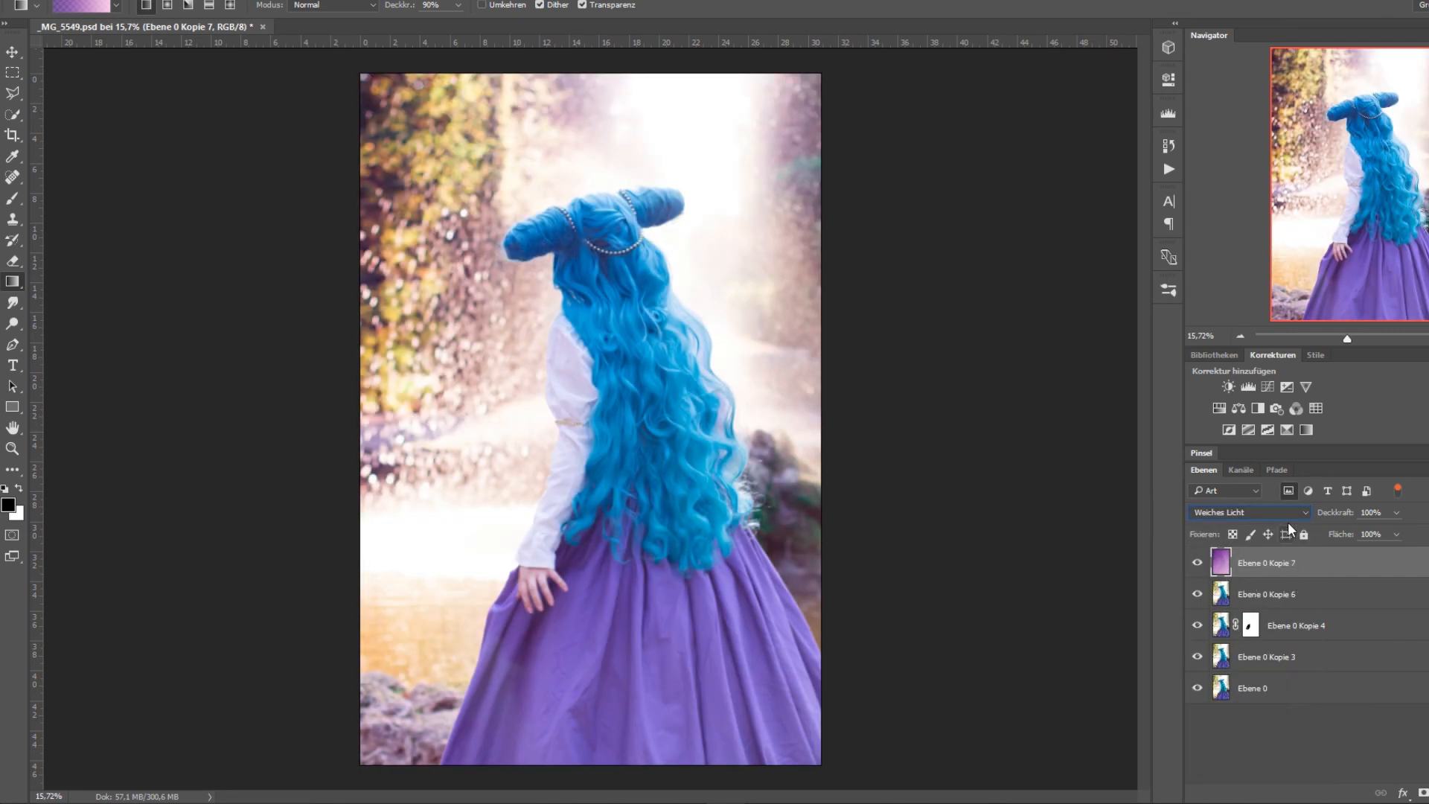
Delete the gradient-covered layer and duplicate Ebene 0 Kopie 6 as a fresh working copy.
{"action": "key", "text": "Delete"}
{"action": "right_click", "coordinate": [1272, 562]}
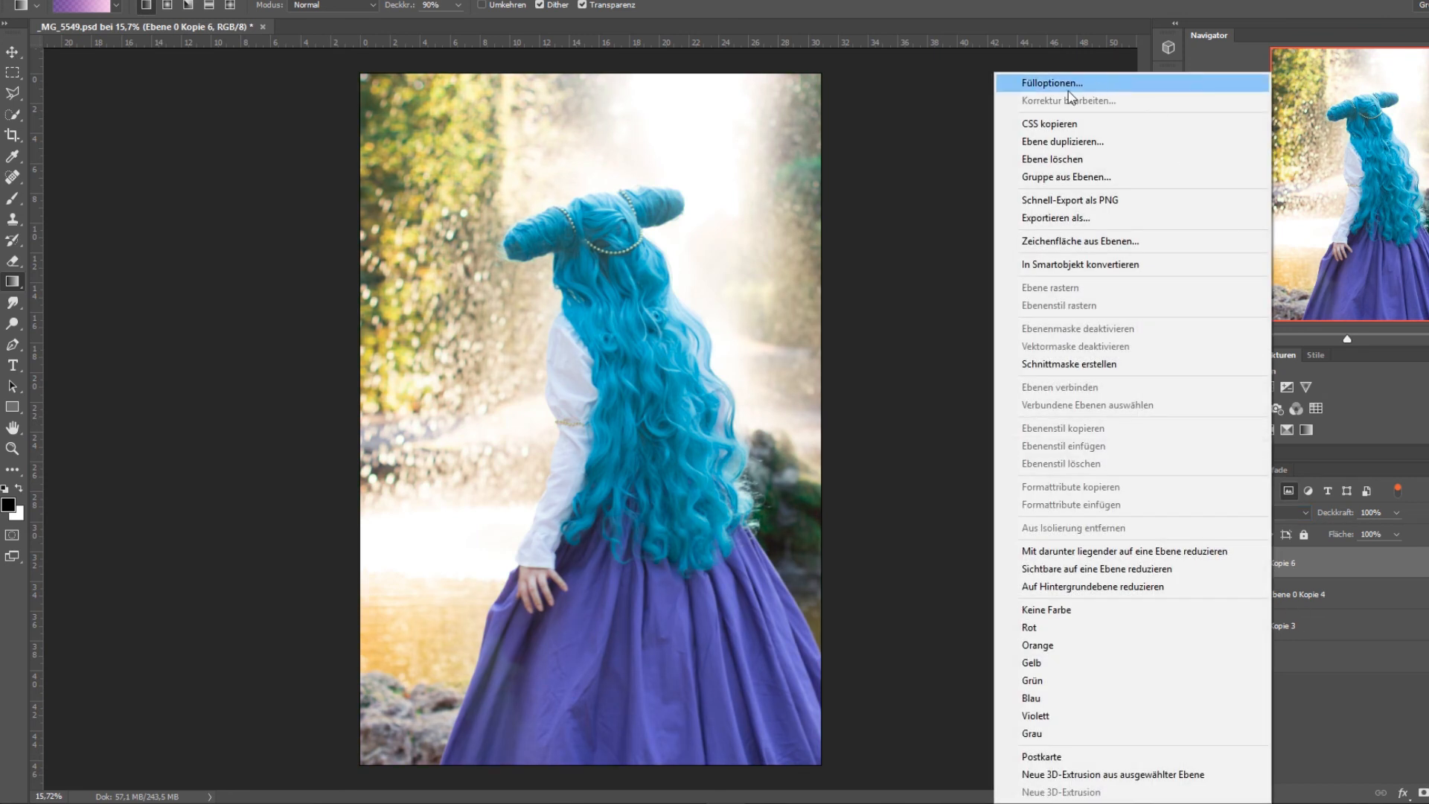
{"action": "left_click", "coordinate": [1060, 141]}
{"action": "left_click", "coordinate": [931, 235]}
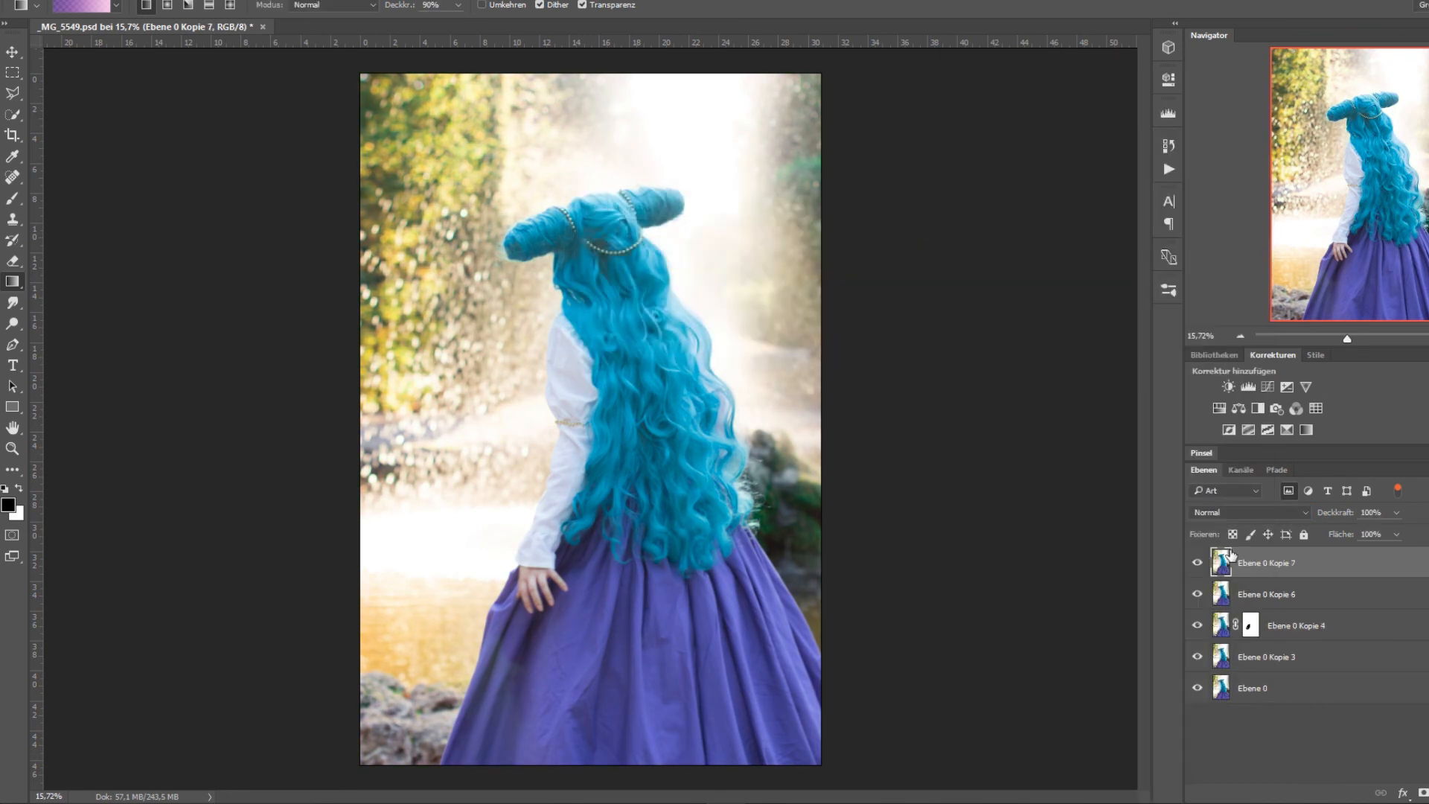
Set the Gradient tool's mode to Negativ multiplizieren and draw the violet-to-pink gradient diagonally across the photo on Ebene 0 Kopie 7.
{"action": "left_click", "coordinate": [366, 6]}
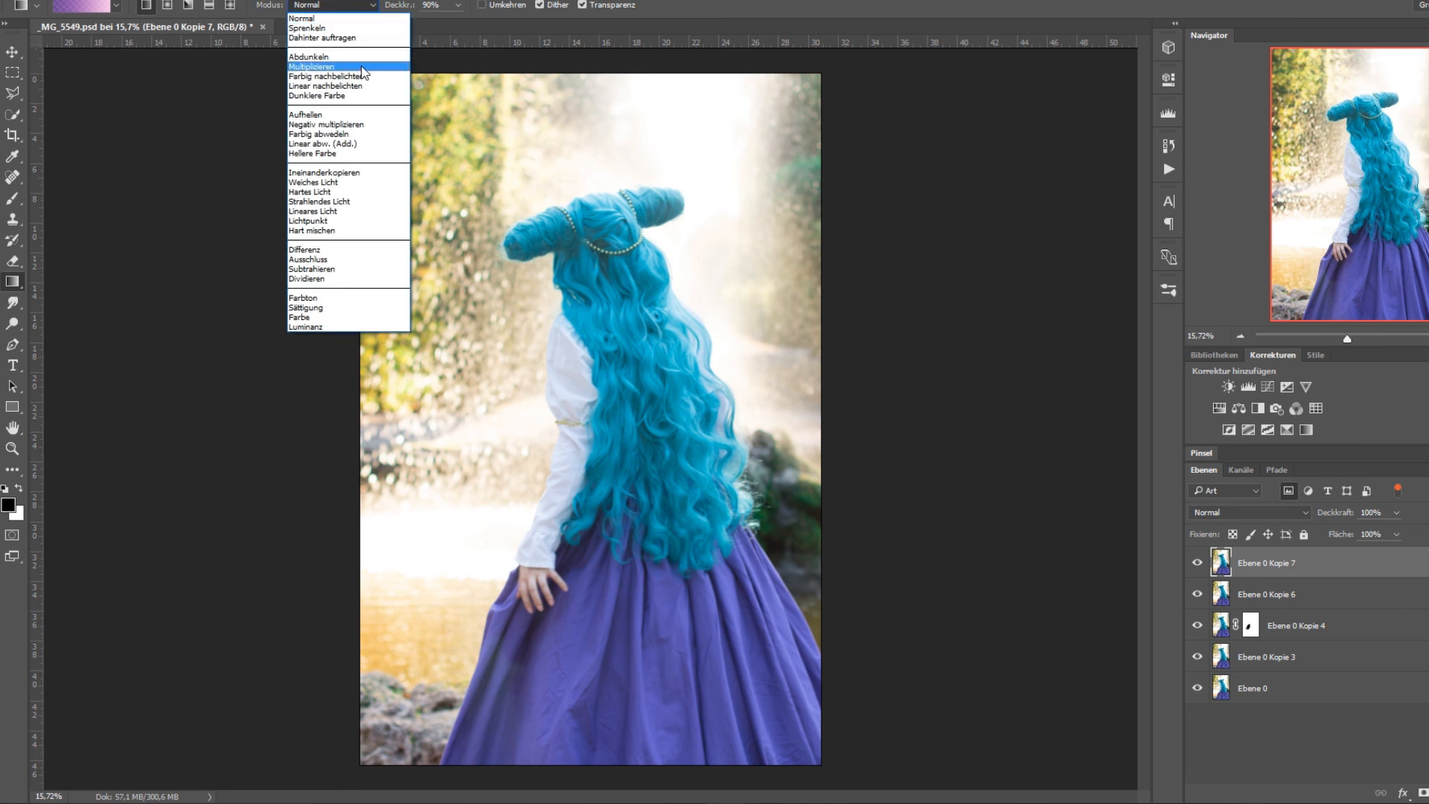
{"action": "left_click", "coordinate": [363, 69]}
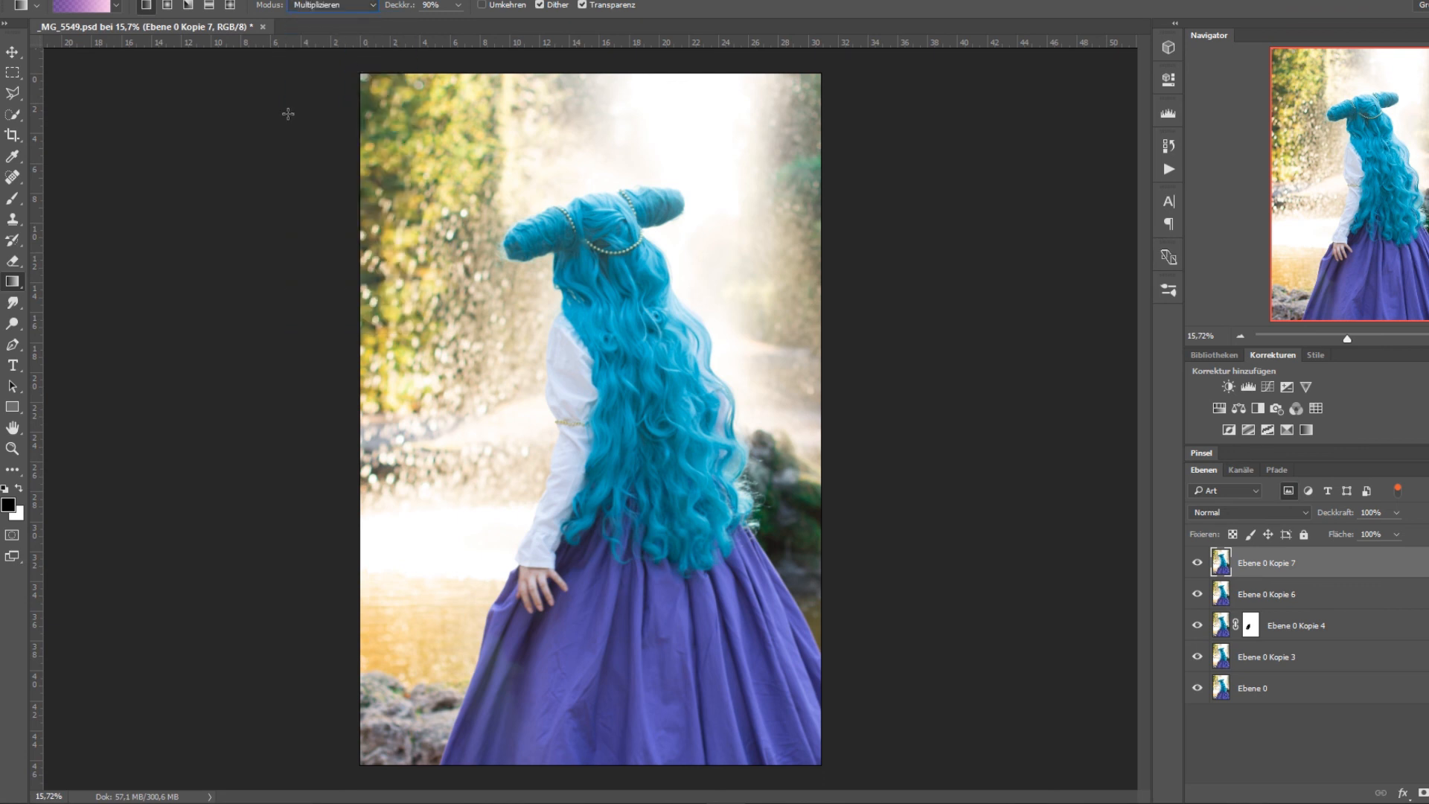
{"action": "left_click", "coordinate": [350, 5]}
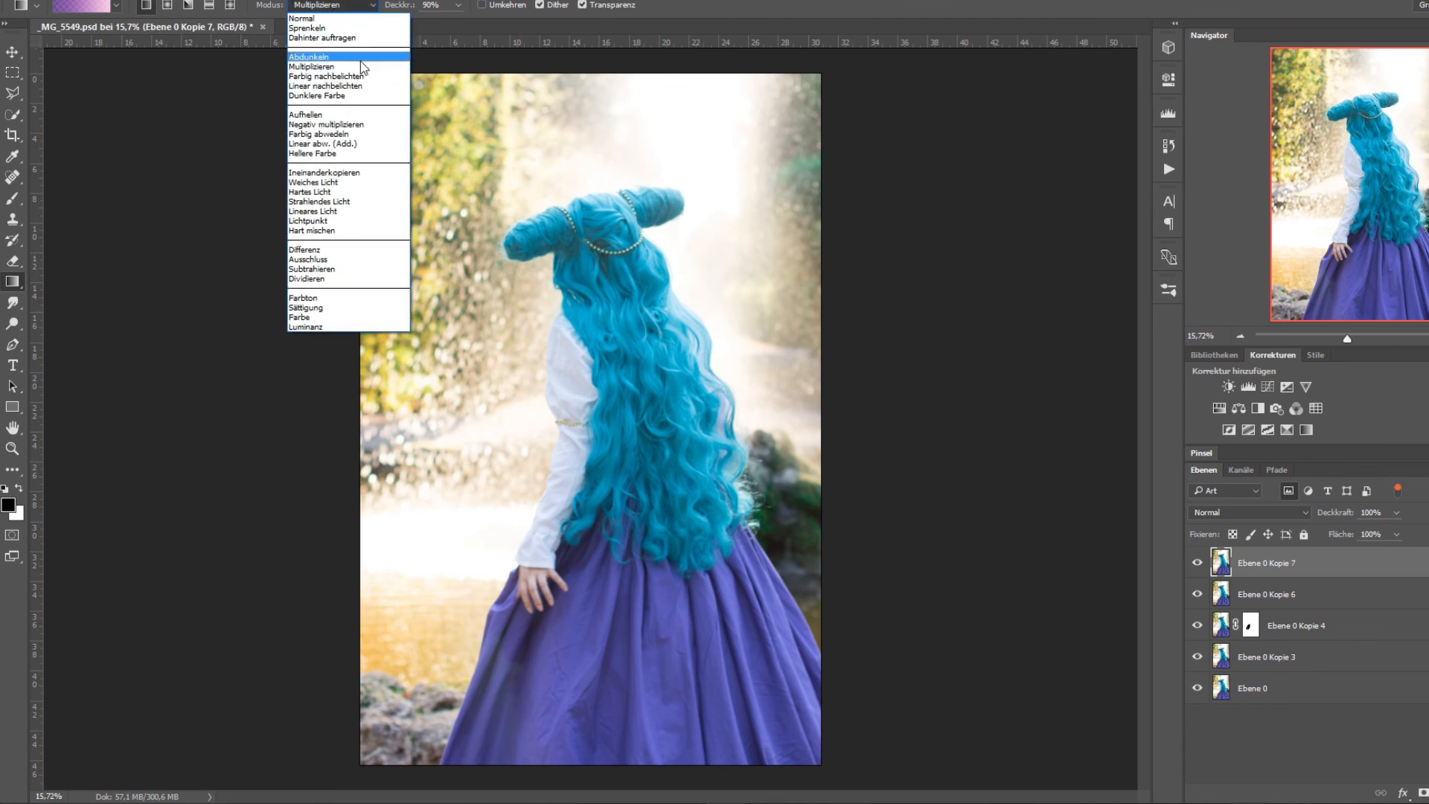
{"action": "left_click", "coordinate": [363, 125]}
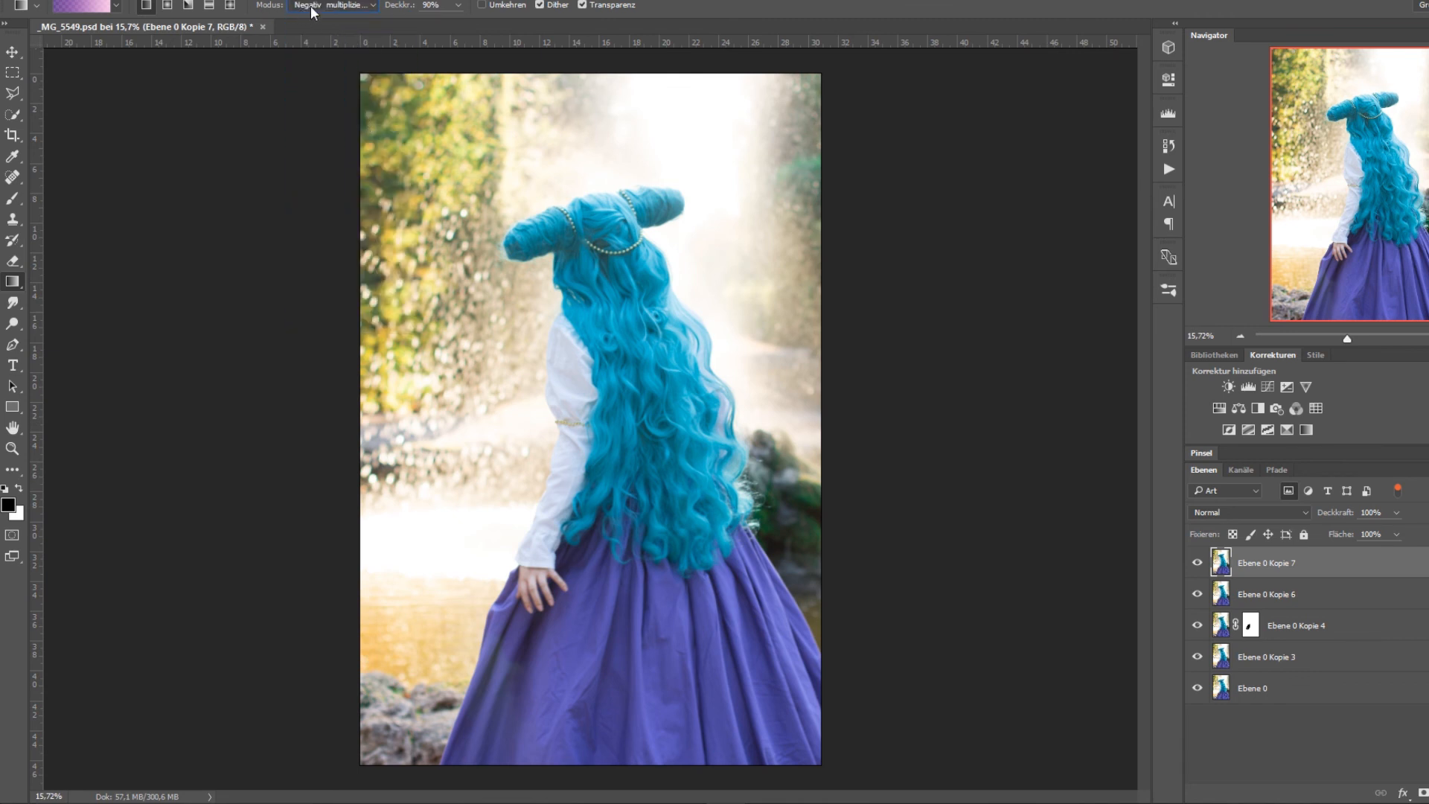
{"action": "left_click_drag", "start_coordinate": [357, 72], "coordinate": [856, 681]}
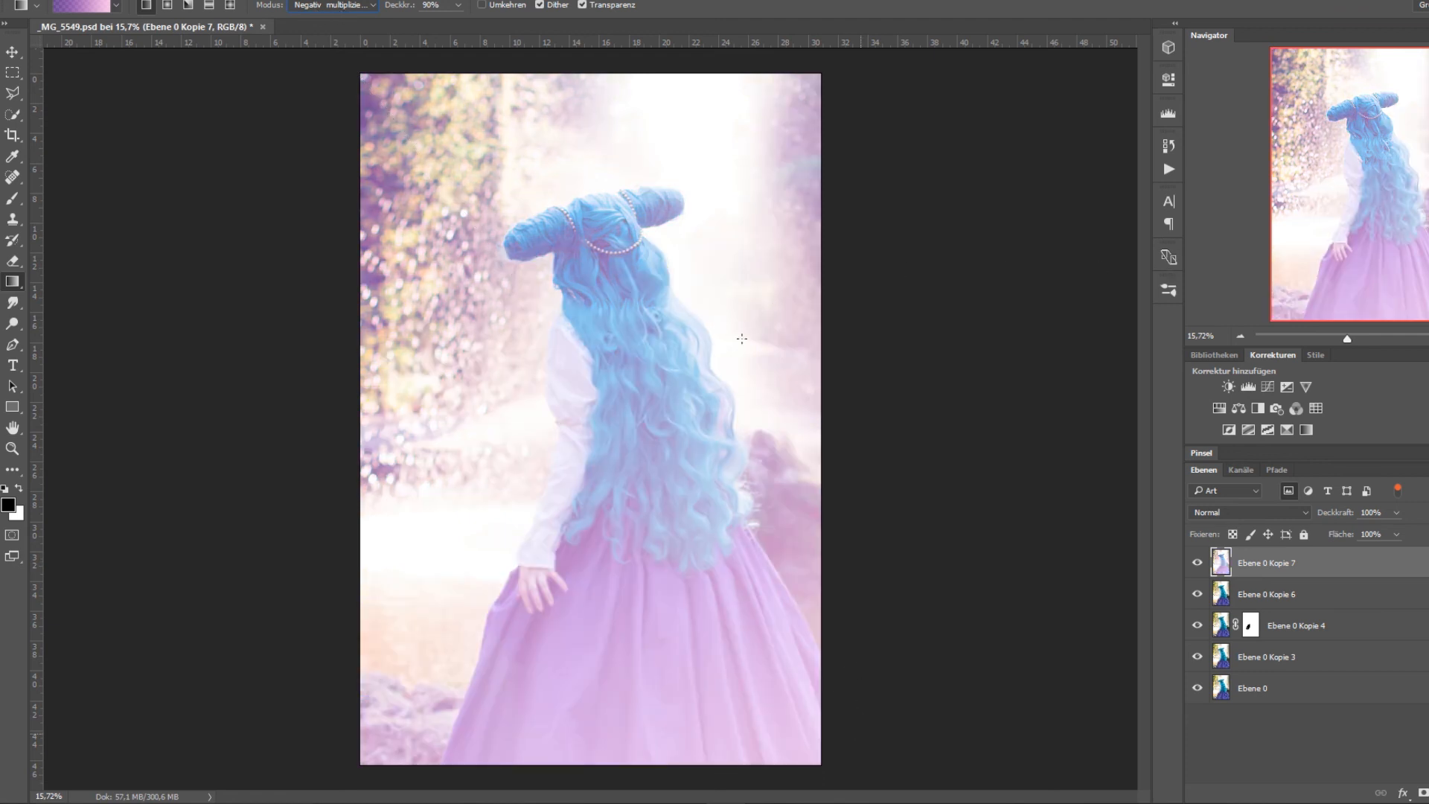
Reduce the opacity of Ebene 0 Kopie 7 to 42 % and add a layer mask for painting with the Brush tool.
{"action": "left_click", "coordinate": [1397, 512]}
{"action": "left_click_drag", "start_coordinate": [1399, 529], "coordinate": [1351, 534]}
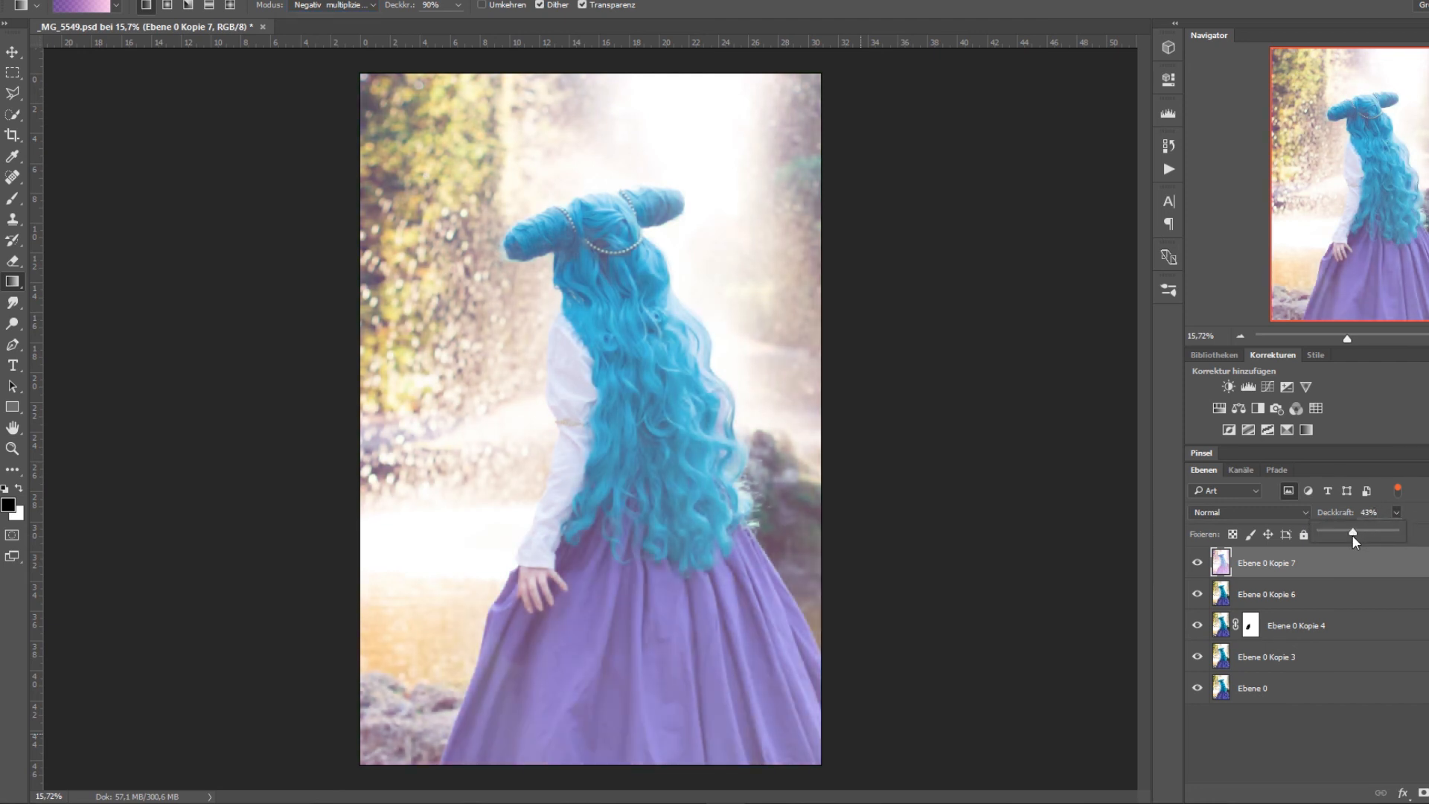
{"action": "left_click", "coordinate": [1422, 793]}
{"action": "key", "text": "b"}
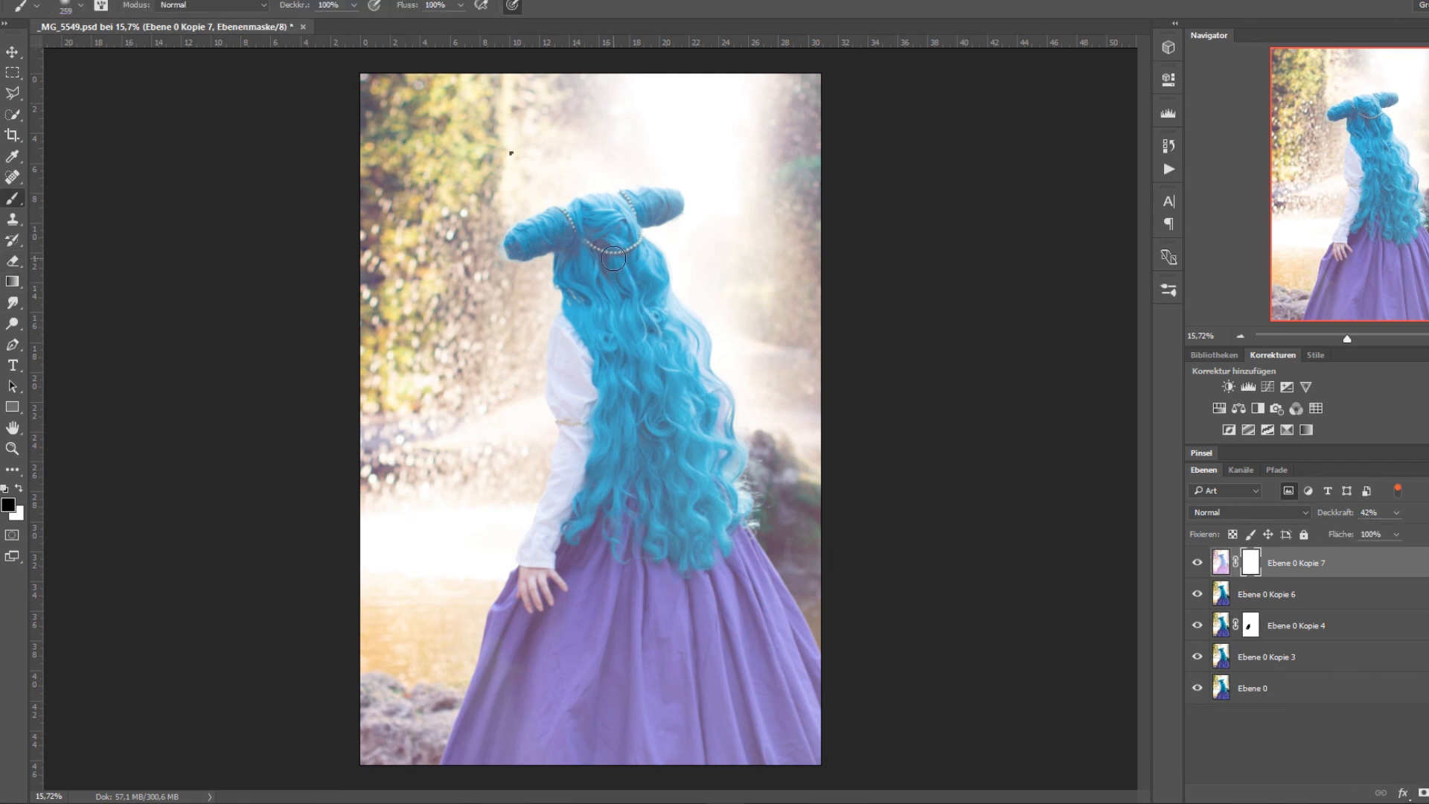
Enlarge the brush to 2874 and paint black on the mask over the upper part of the photo to hide the gradient.
{"action": "right_click", "coordinate": [511, 152]}
{"action": "left_click_drag", "start_coordinate": [655, 193], "coordinate": [689, 192]}
{"action": "left_click", "coordinate": [462, 147]}
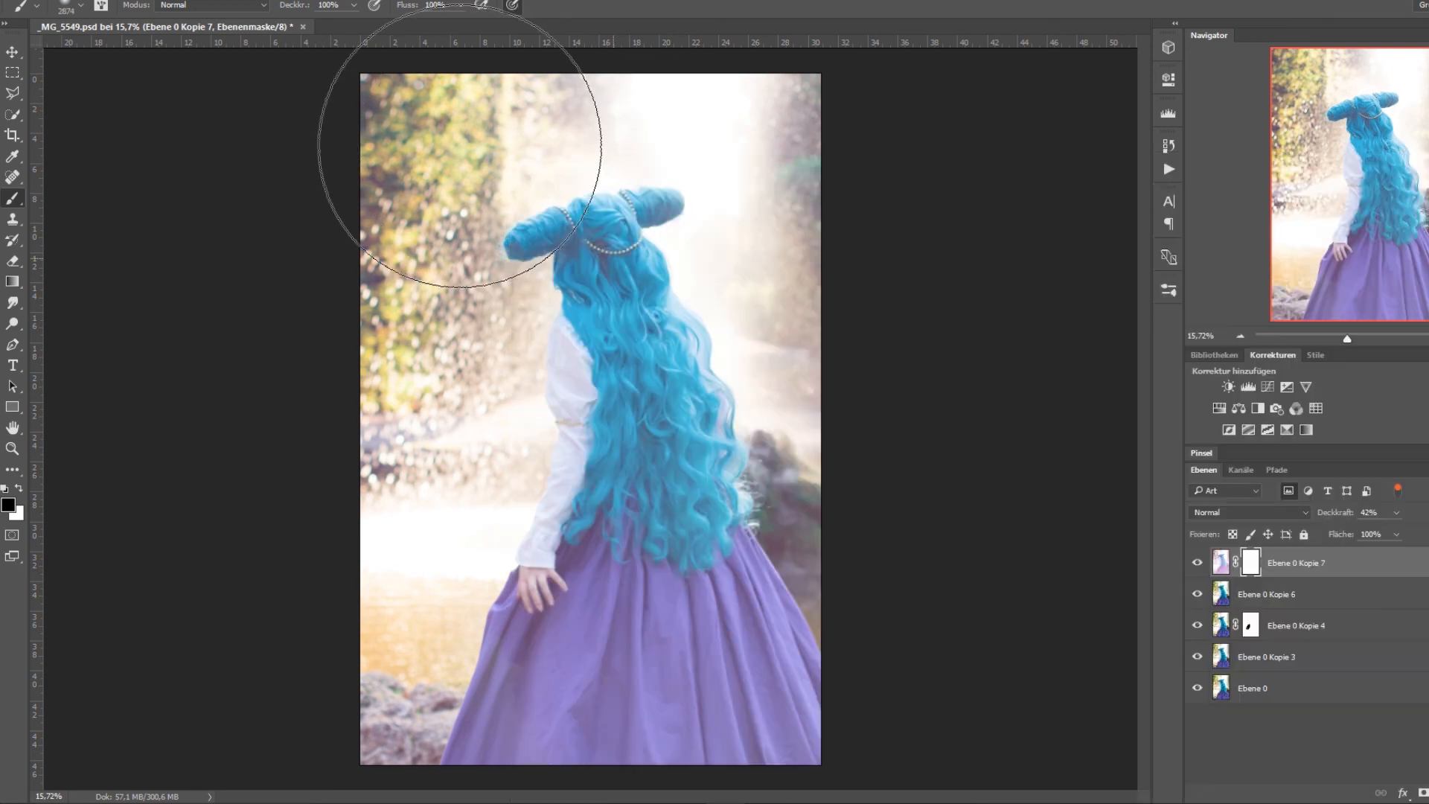
{"action": "left_click", "coordinate": [449, 154]}
{"action": "mouse_move", "coordinate": [726, 137]}
{"action": "left_mouse_down"}
{"action": "mouse_move", "coordinate": [736, 124]}
{"action": "mouse_move", "coordinate": [788, 246]}
{"action": "mouse_move", "coordinate": [457, 445]}
{"action": "mouse_move", "coordinate": [359, 362]}
{"action": "mouse_move", "coordinate": [644, 104]}
{"action": "left_mouse_up"}
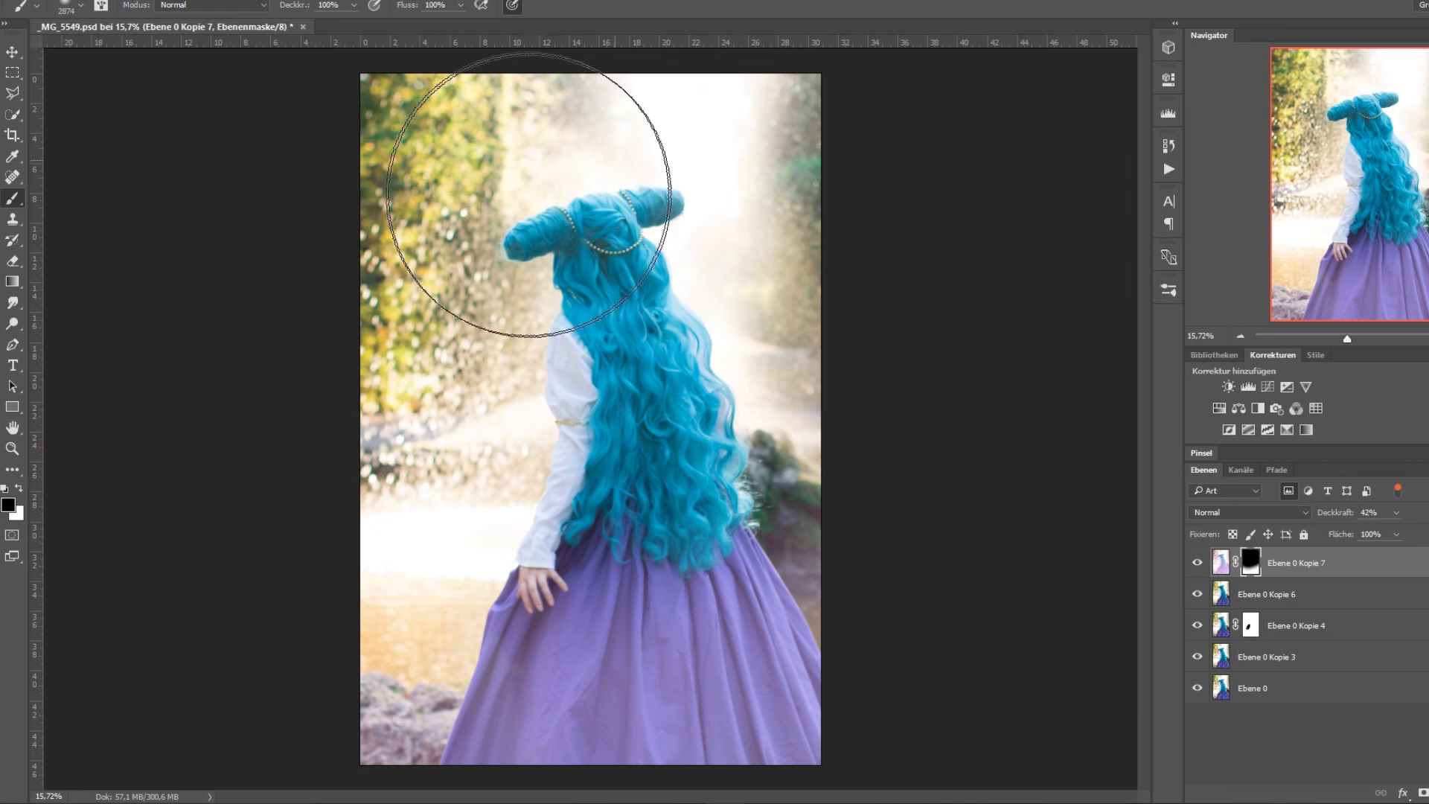
Paint white on the mask over the lower hair and right background, trying 79 % layer opacity and settling on 67 %.
{"action": "left_click_drag", "start_coordinate": [1389, 516], "coordinate": [1421, 534]}
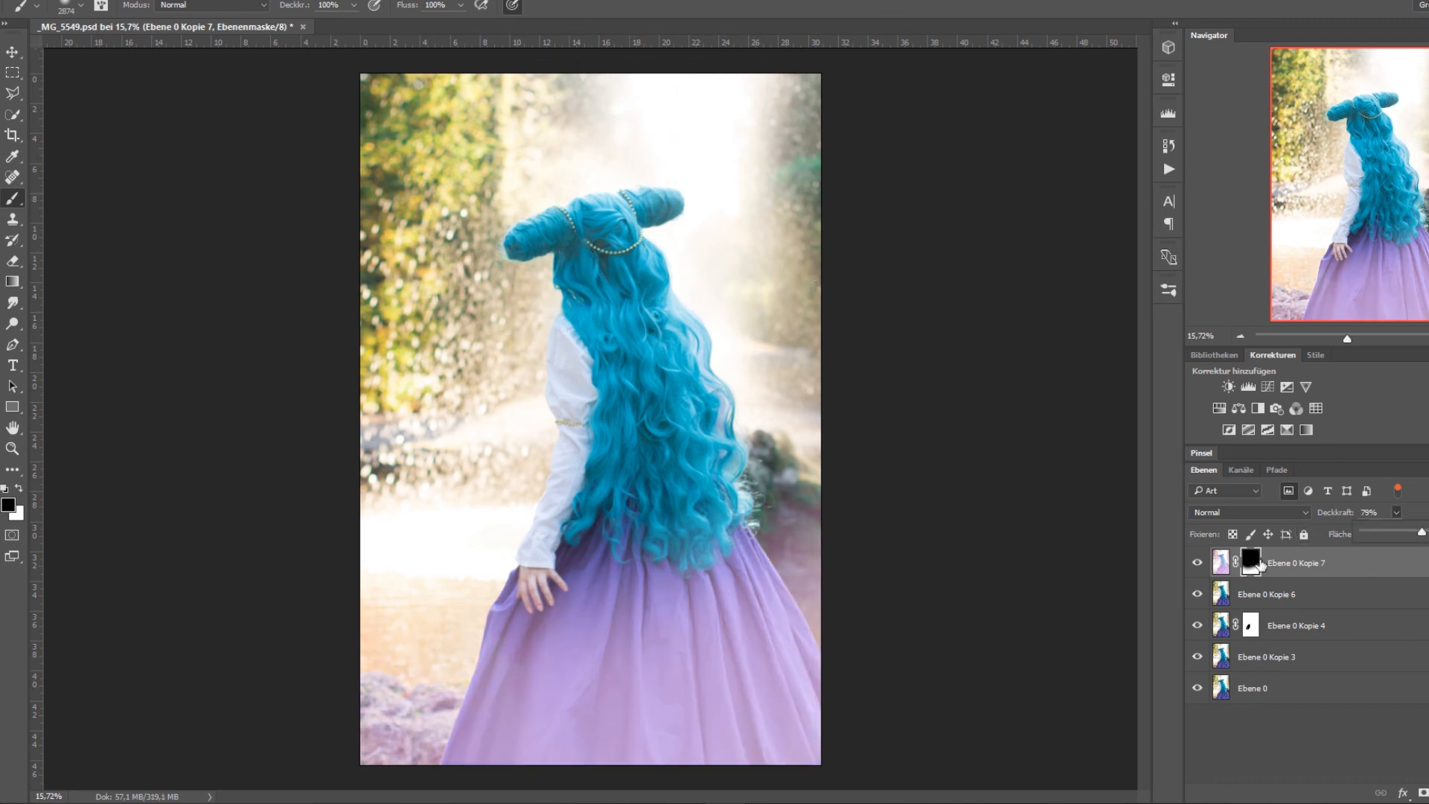
{"action": "left_click", "coordinate": [20, 489]}
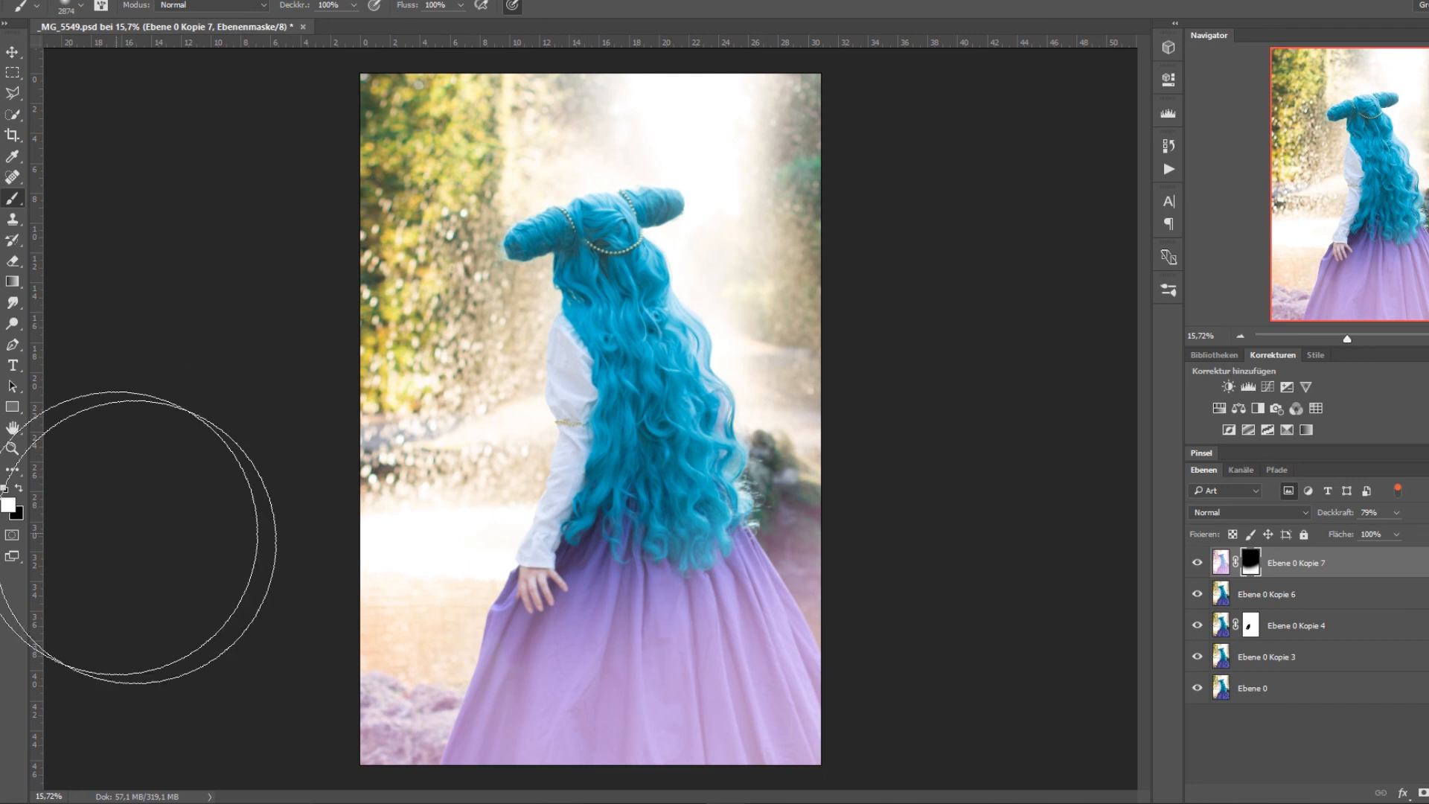
{"action": "left_click_drag", "start_coordinate": [574, 542], "coordinate": [654, 607]}
{"action": "mouse_move", "coordinate": [881, 354]}
{"action": "left_mouse_down"}
{"action": "mouse_move", "coordinate": [792, 557]}
{"action": "mouse_move", "coordinate": [941, 251]}
{"action": "mouse_move", "coordinate": [951, 296]}
{"action": "mouse_move", "coordinate": [904, 255]}
{"action": "mouse_move", "coordinate": [925, 47]}
{"action": "left_mouse_up"}
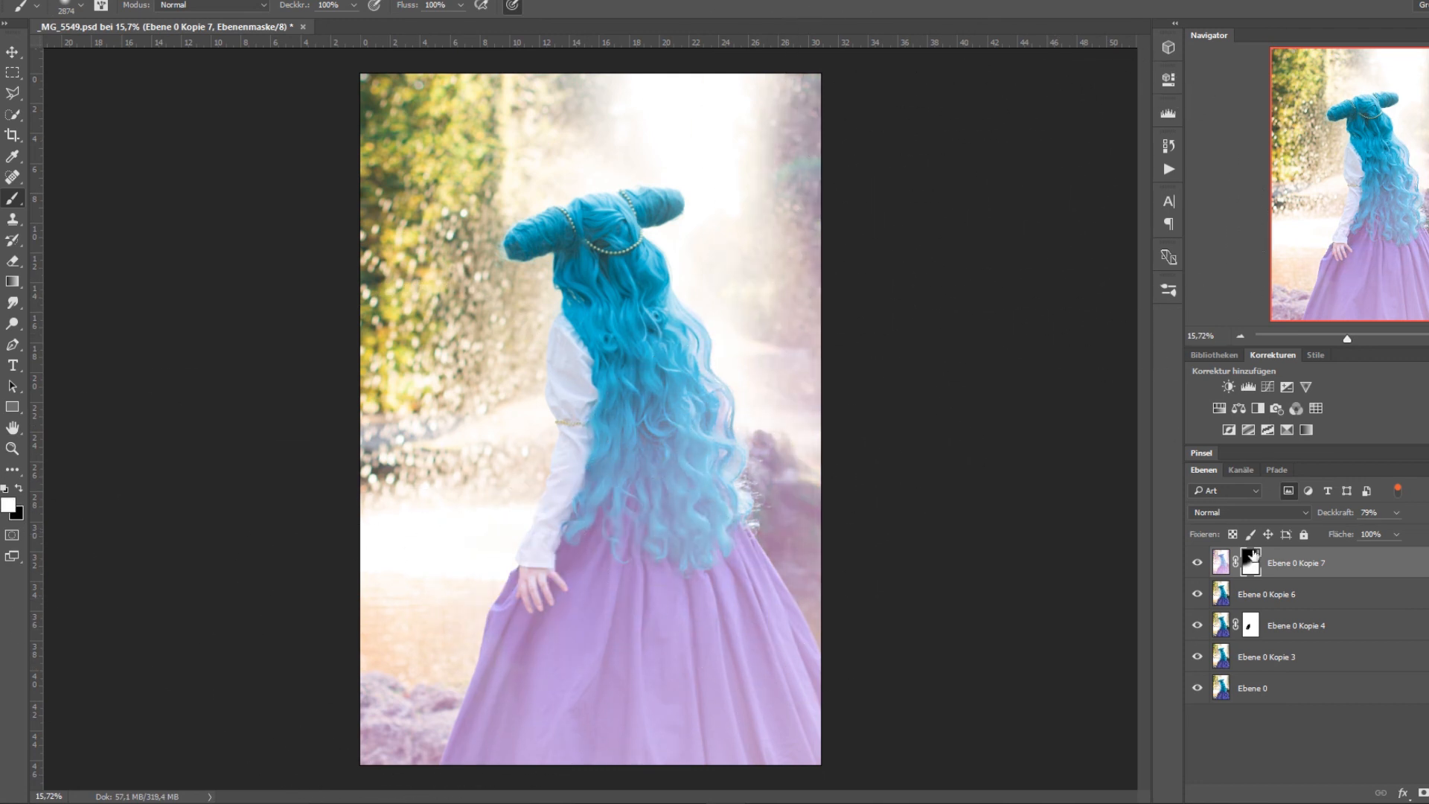
{"action": "left_click", "coordinate": [1396, 512]}
{"action": "left_click_drag", "start_coordinate": [1394, 525], "coordinate": [1386, 528]}
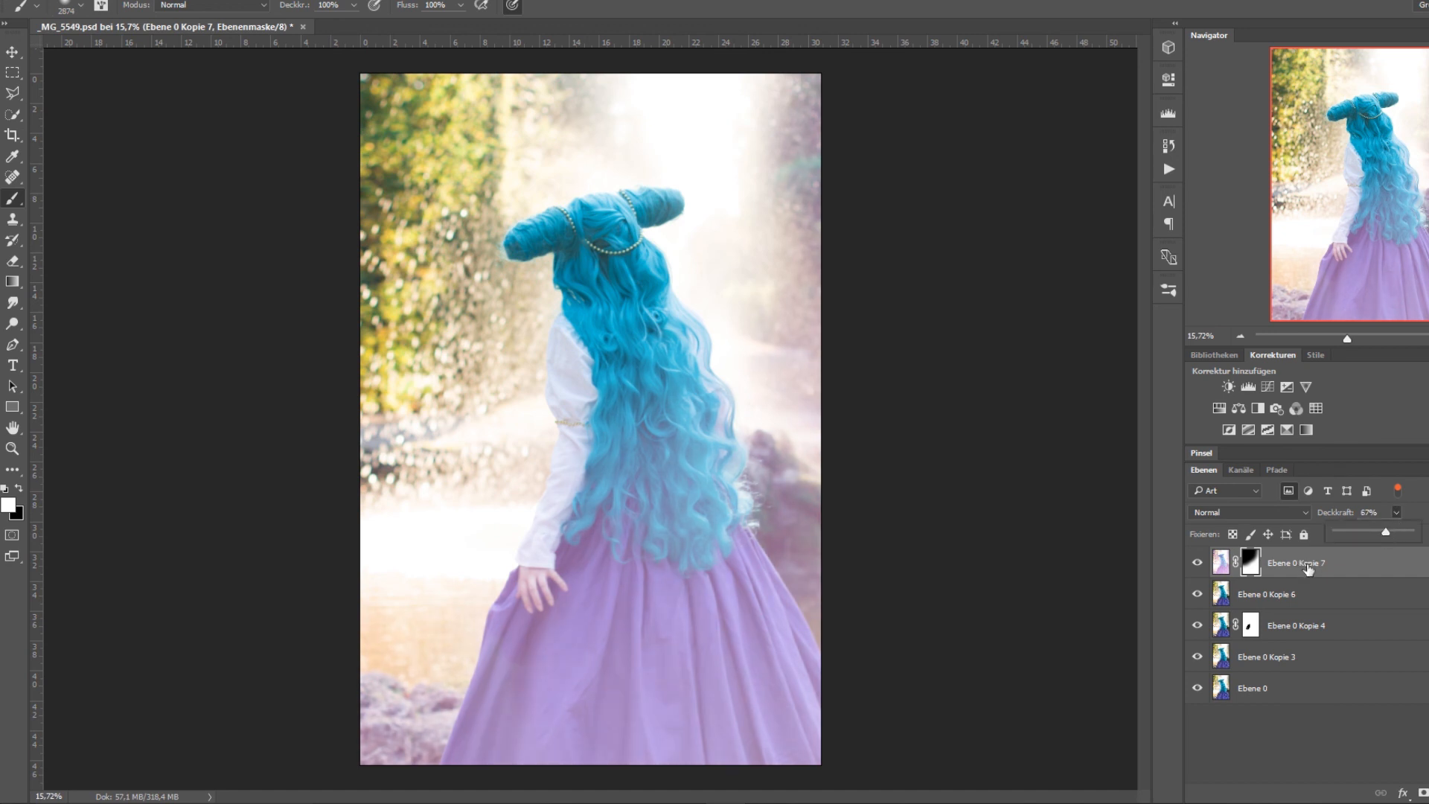
Duplicate the layer Ebene 0 Kopie 6 as a base for another gradient.
{"action": "left_click", "coordinate": [1310, 594]}
{"action": "right_click", "coordinate": [1308, 594]}
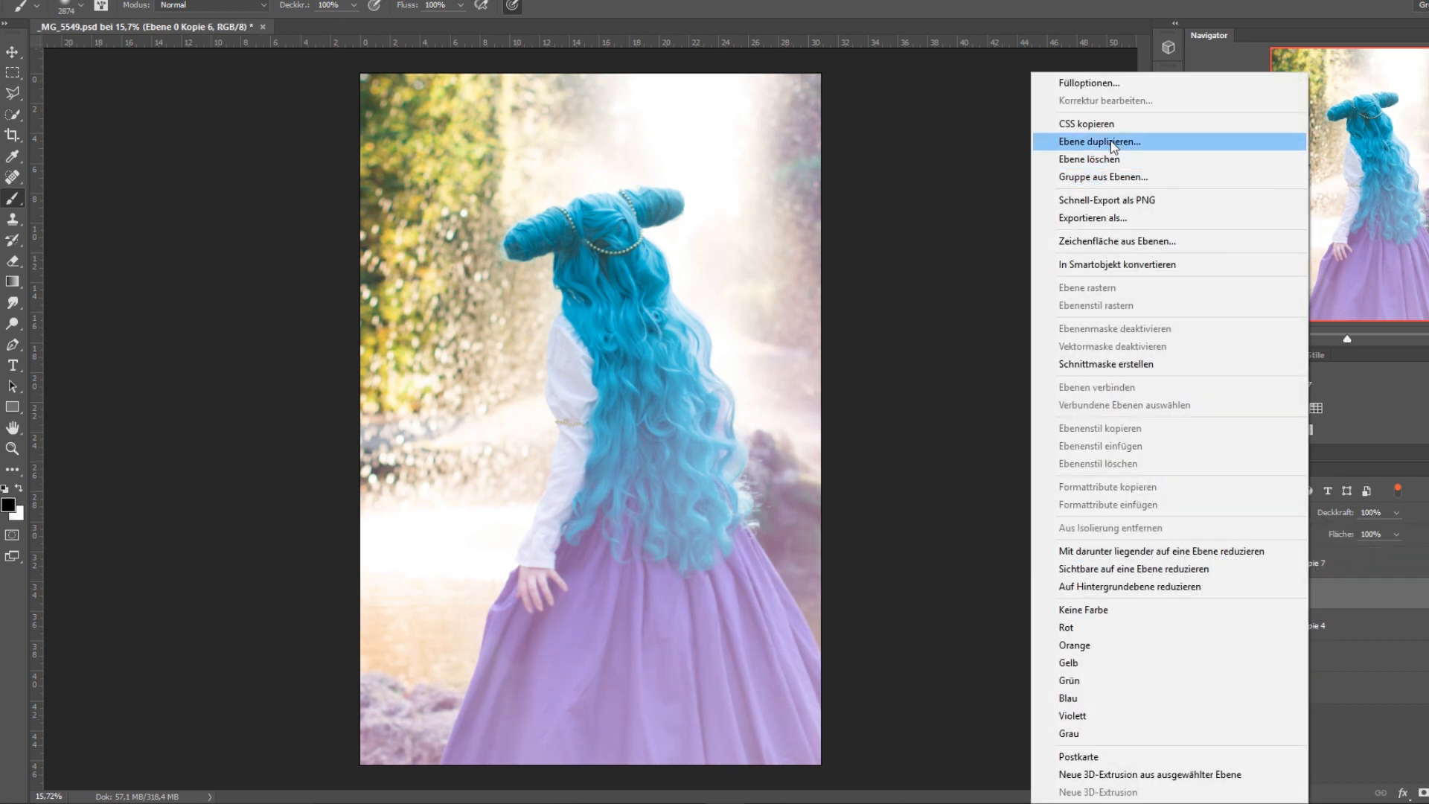
{"action": "left_click", "coordinate": [1094, 141]}
{"action": "left_click", "coordinate": [926, 235]}
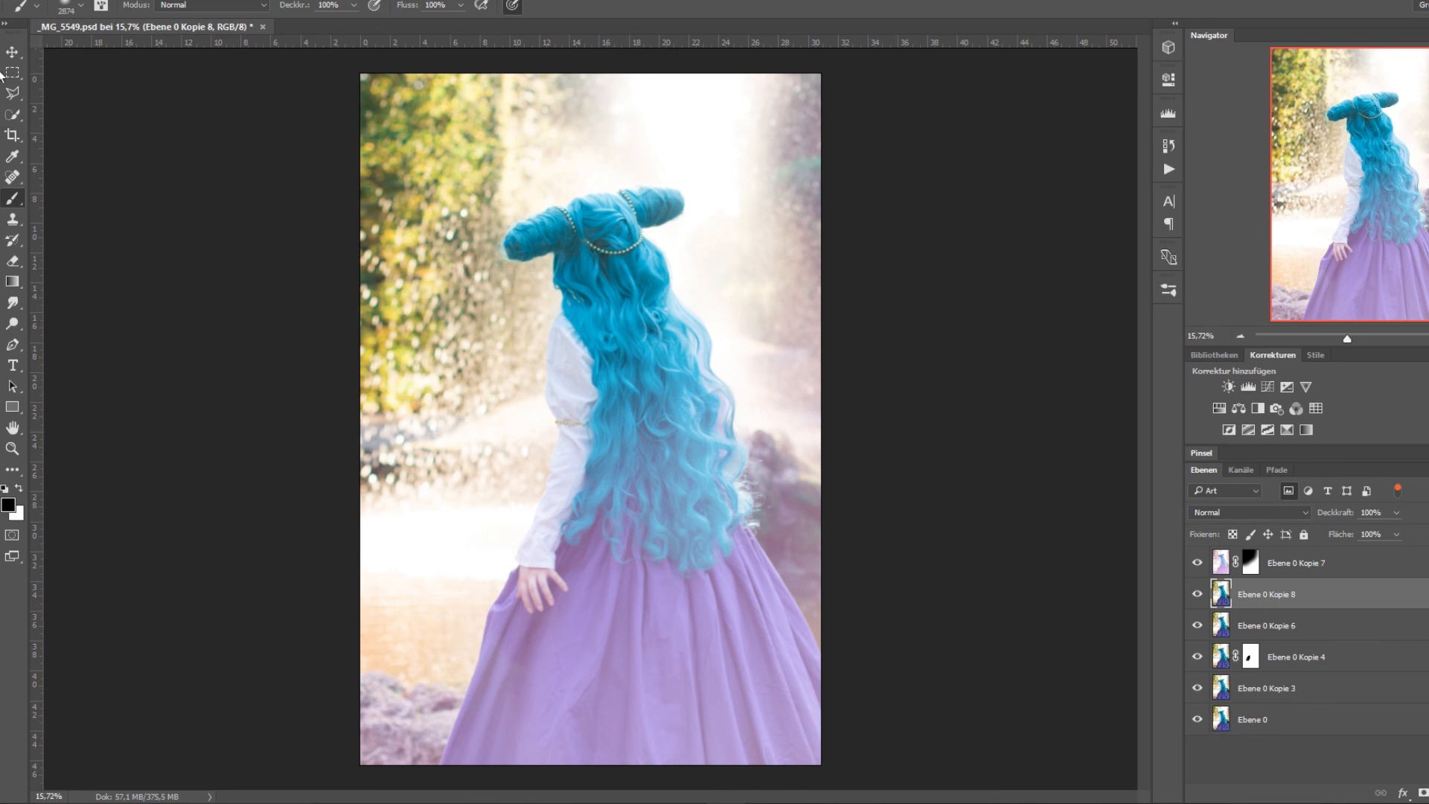
Choose a blue gradient for the Gradient tool and draw it diagonally from the photo's upper left to its lower right on Ebene 0 Kopie 8.
{"action": "left_click", "coordinate": [12, 281]}
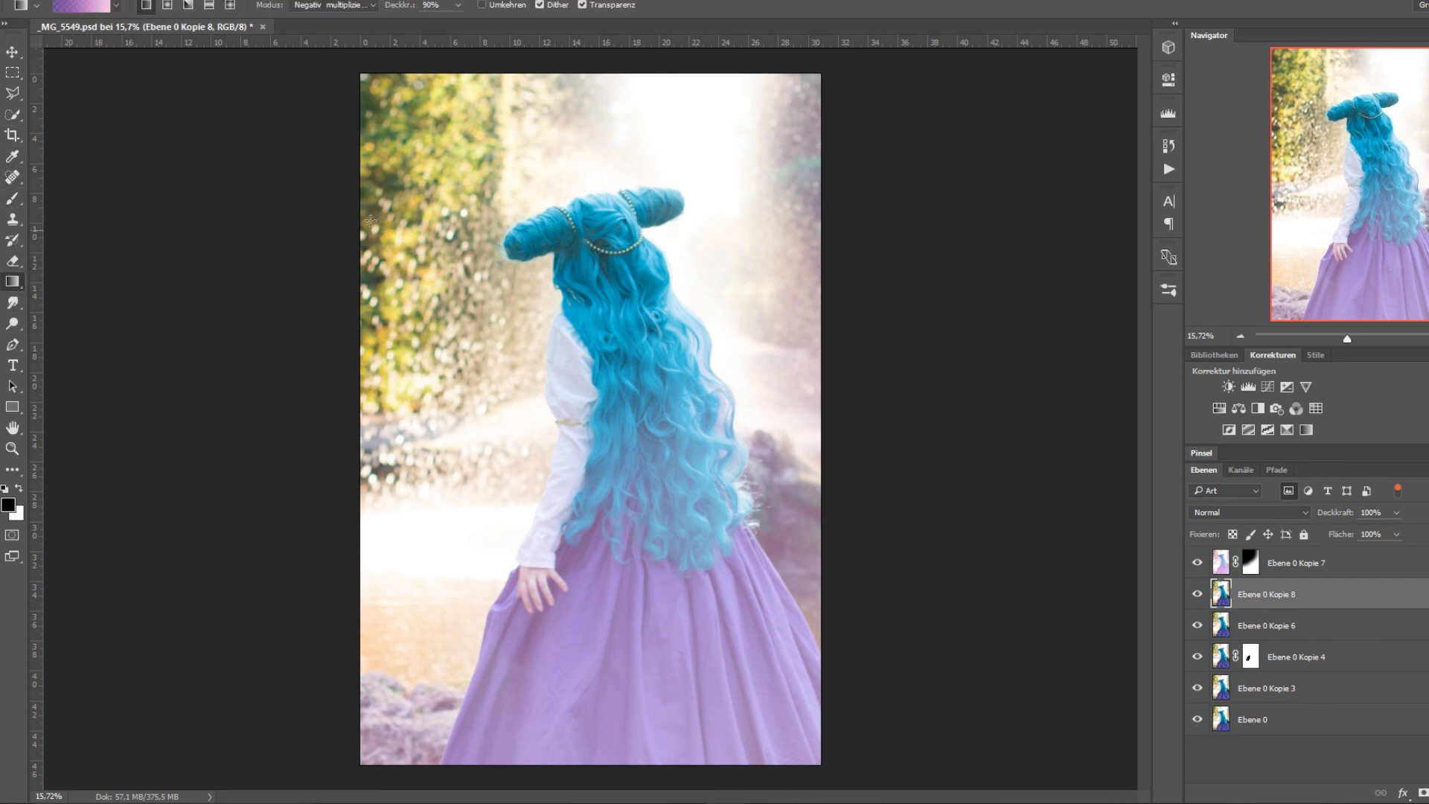
{"action": "left_click", "coordinate": [63, 14]}
{"action": "left_click", "coordinate": [875, 249]}
{"action": "left_click", "coordinate": [1180, 195]}
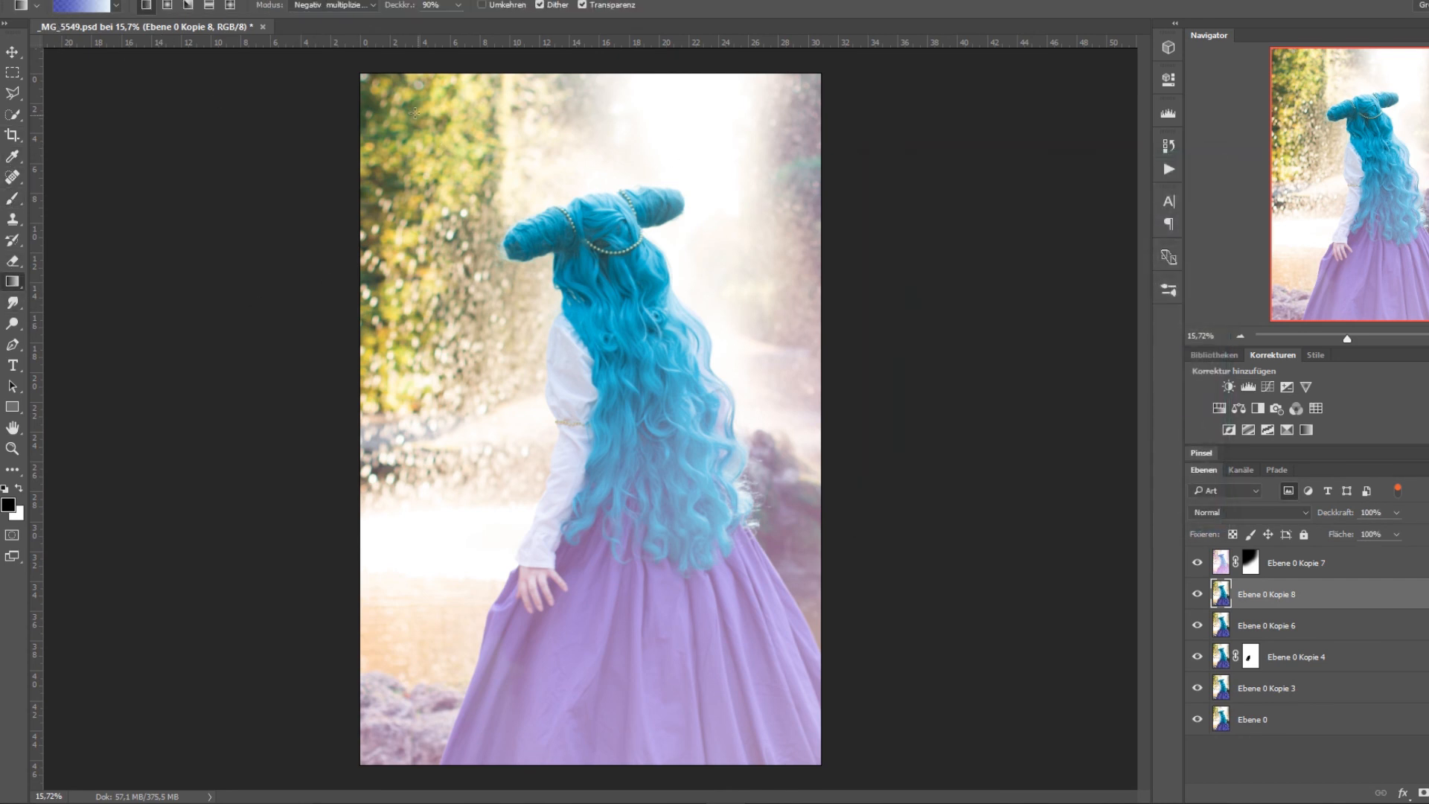
{"action": "left_click_drag", "start_coordinate": [414, 112], "coordinate": [809, 657]}
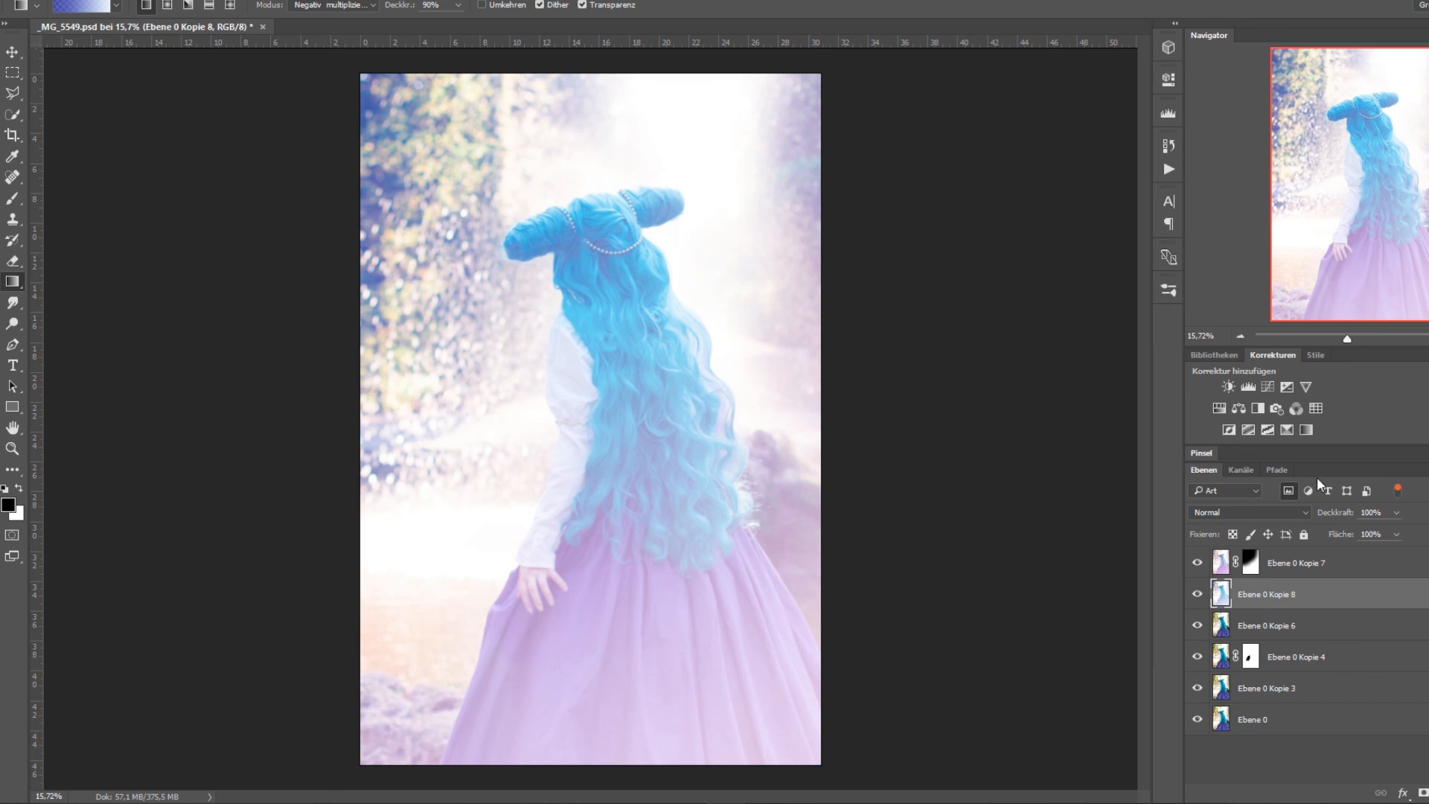
Add a layer mask to Ebene 0 Kopie 8 and paint black over the woman and right background, keeping the blue tint on the left trees.
{"action": "left_click", "coordinate": [1422, 792]}
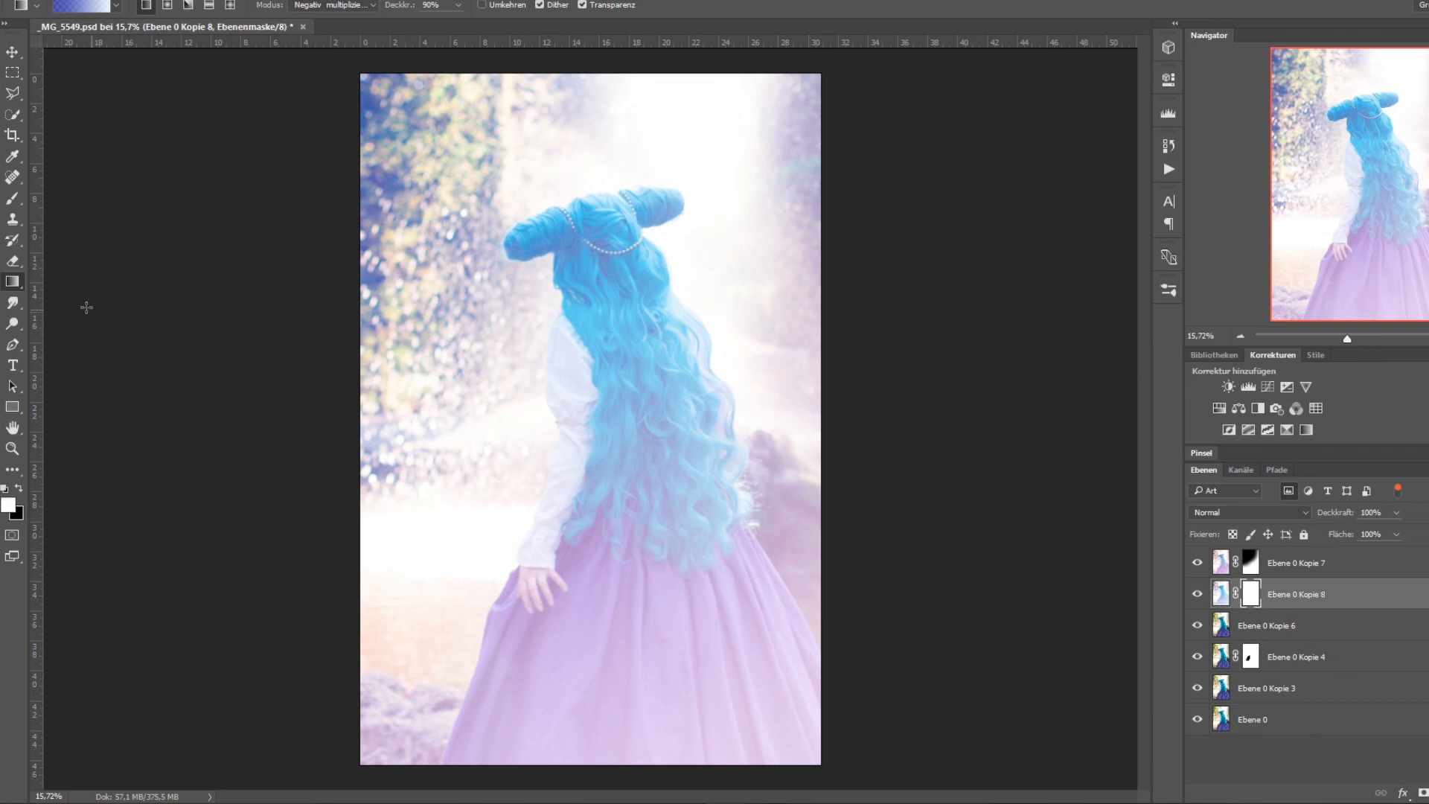
{"action": "left_click", "coordinate": [12, 198]}
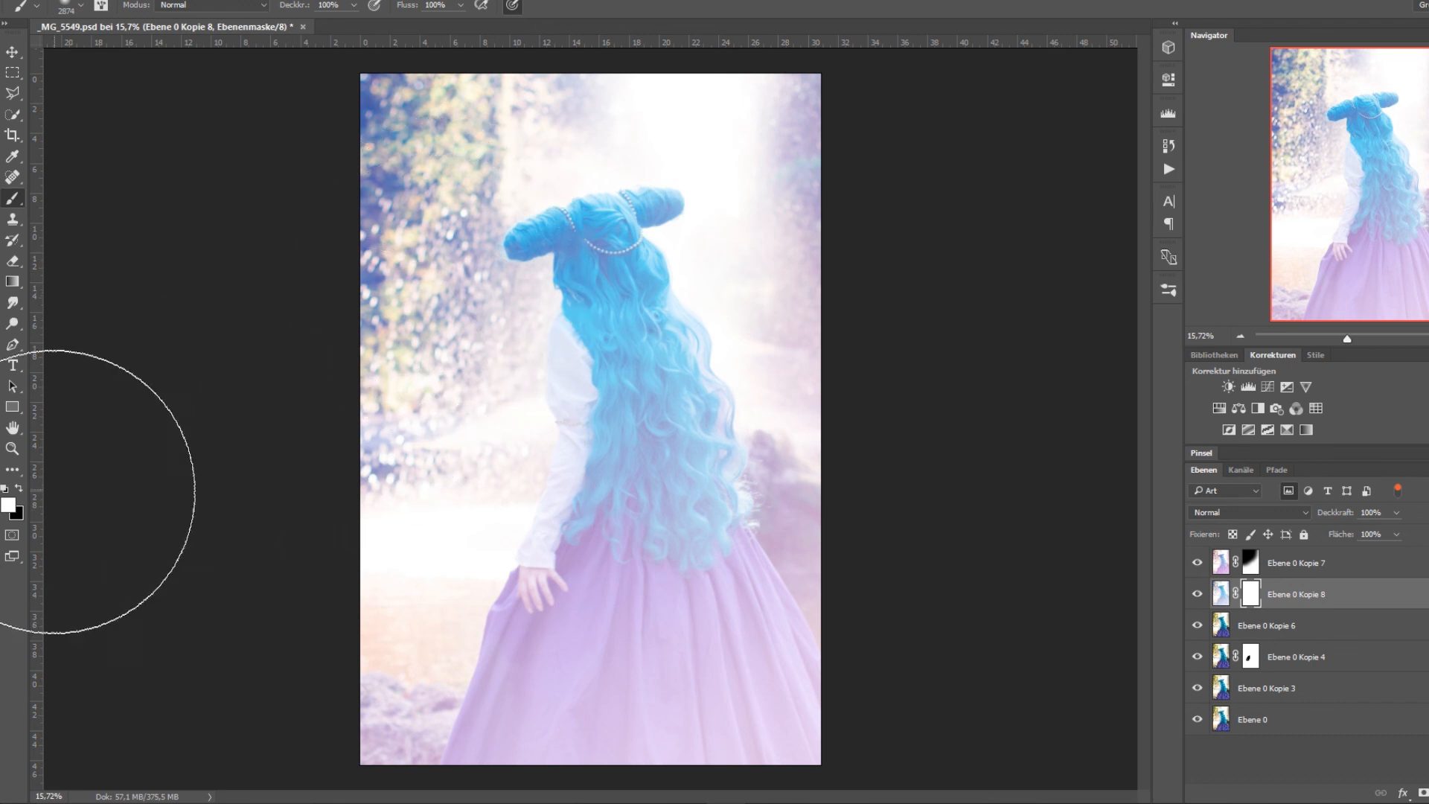
{"action": "key", "text": "x"}
{"action": "mouse_move", "coordinate": [877, 176]}
{"action": "left_mouse_down"}
{"action": "mouse_move", "coordinate": [511, 664]}
{"action": "mouse_move", "coordinate": [670, 655]}
{"action": "mouse_move", "coordinate": [603, 600]}
{"action": "mouse_move", "coordinate": [631, 296]}
{"action": "mouse_move", "coordinate": [673, 310]}
{"action": "mouse_move", "coordinate": [829, 175]}
{"action": "mouse_move", "coordinate": [443, 663]}
{"action": "mouse_move", "coordinate": [733, 692]}
{"action": "left_mouse_up"}
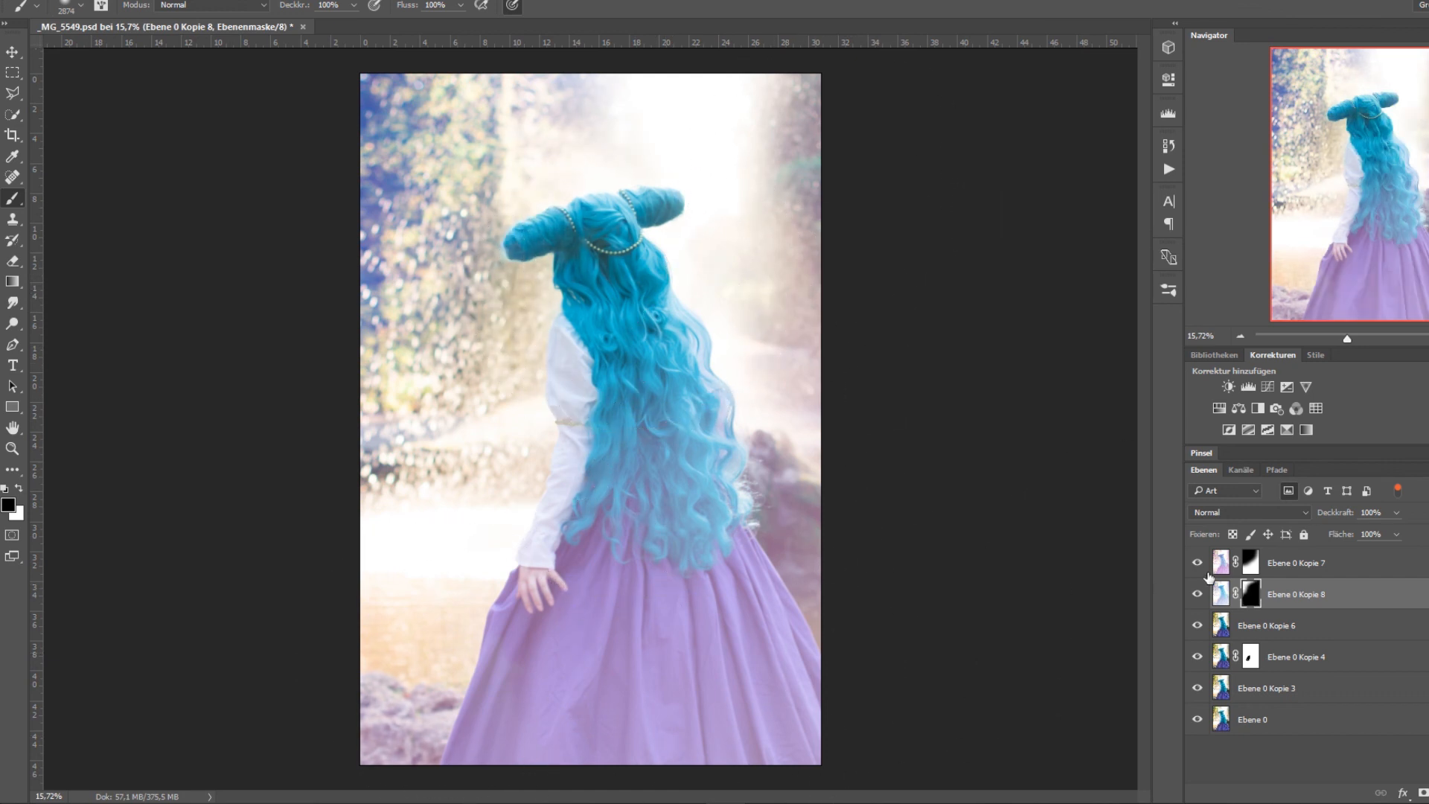
Move Ebene 0 Kopie 7 below Ebene 0 Kopie 8 and compare the photo with each of these two layers hidden and shown.
{"action": "left_click_drag", "start_coordinate": [1288, 567], "coordinate": [1304, 605]}
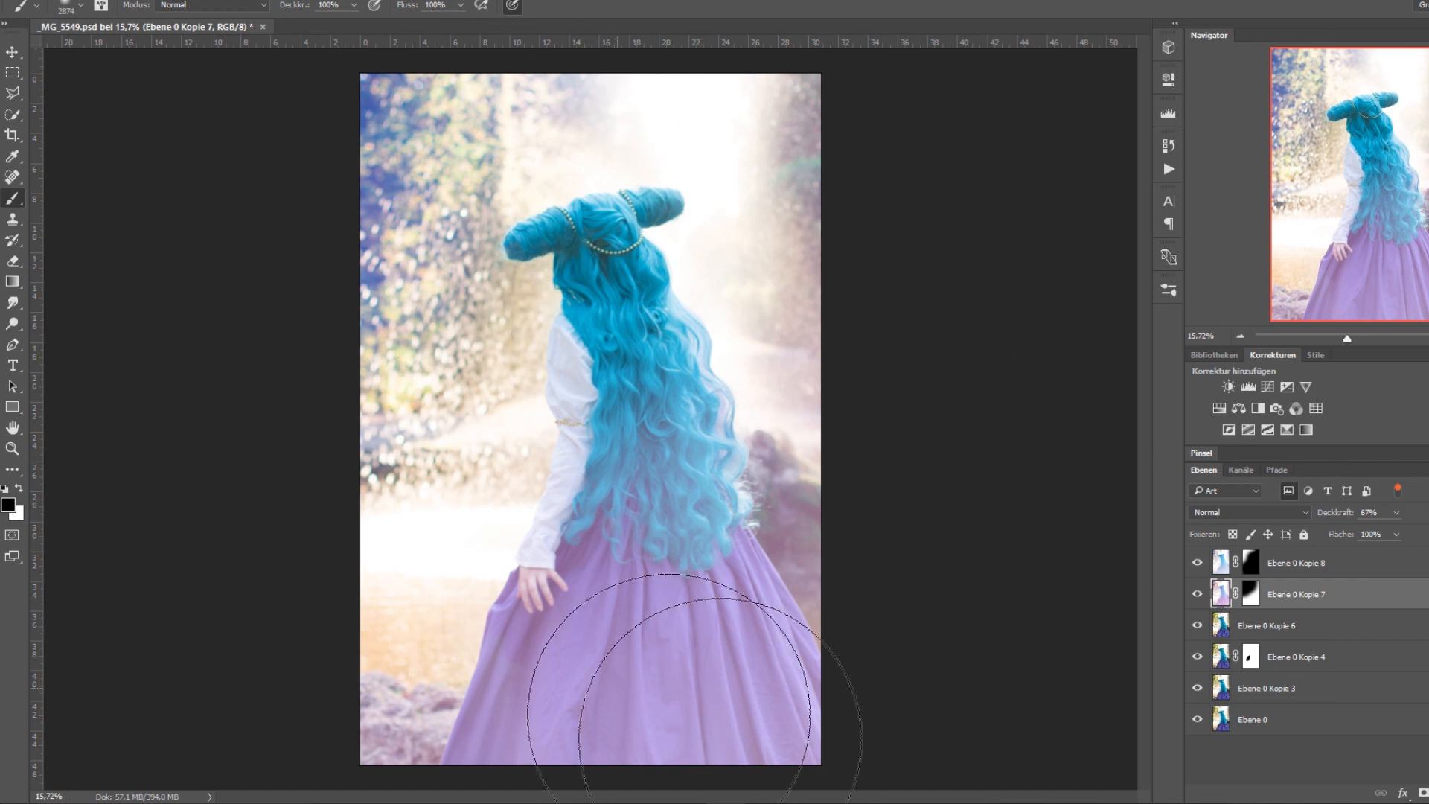
{"action": "left_click", "coordinate": [1198, 594]}
{"action": "left_click", "coordinate": [1197, 594]}
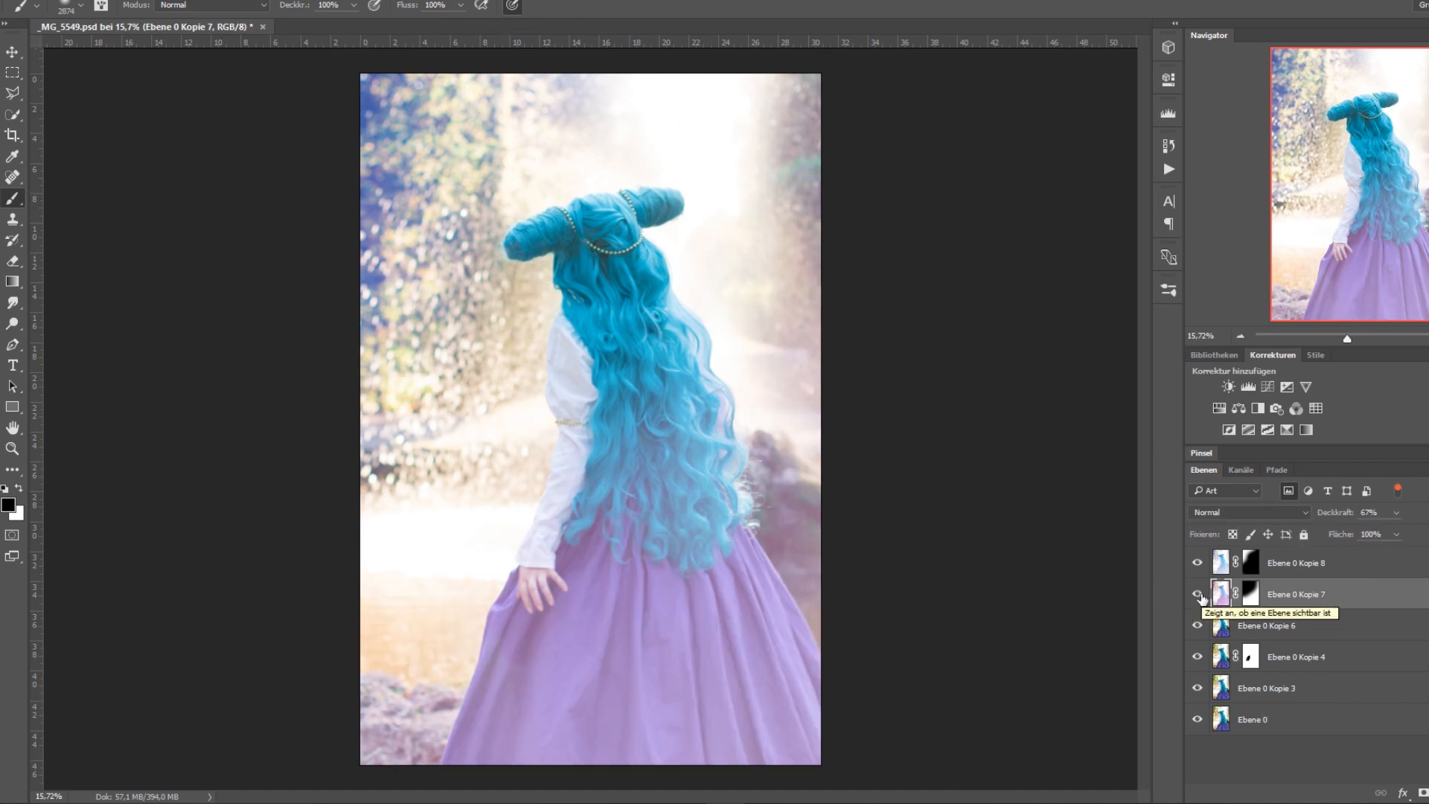
{"action": "left_click", "coordinate": [1198, 594]}
{"action": "left_click", "coordinate": [1198, 596]}
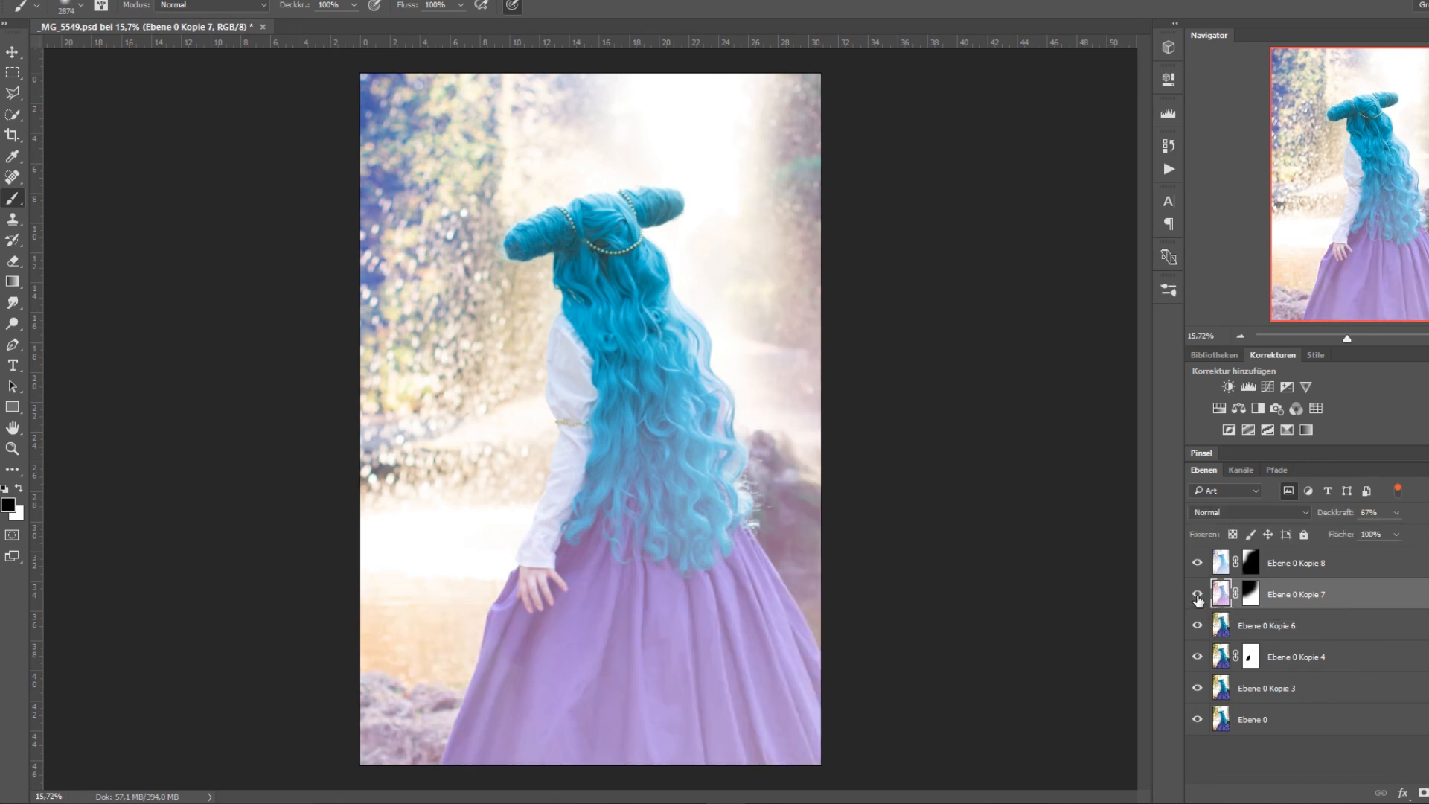
{"action": "left_click", "coordinate": [1197, 596]}
{"action": "left_click", "coordinate": [1198, 595]}
{"action": "left_click", "coordinate": [1198, 566]}
{"action": "left_click", "coordinate": [1198, 564]}
{"action": "left_click", "coordinate": [1199, 564]}
{"action": "left_click", "coordinate": [1198, 564]}
{"action": "left_click", "coordinate": [1220, 567]}
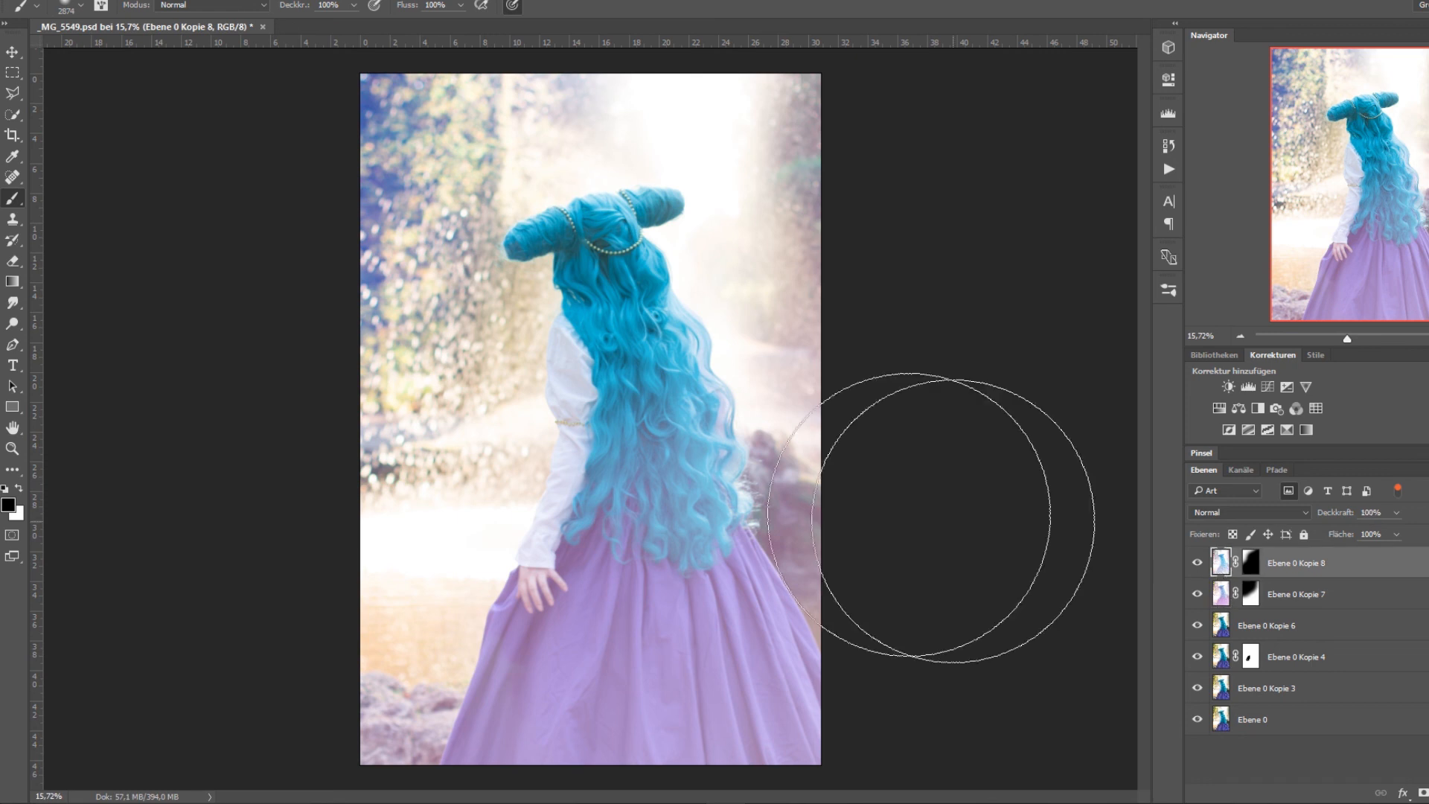
{"action": "left_click", "coordinate": [151, 2]}
{"action": "mouse_move", "coordinate": [169, 20]}
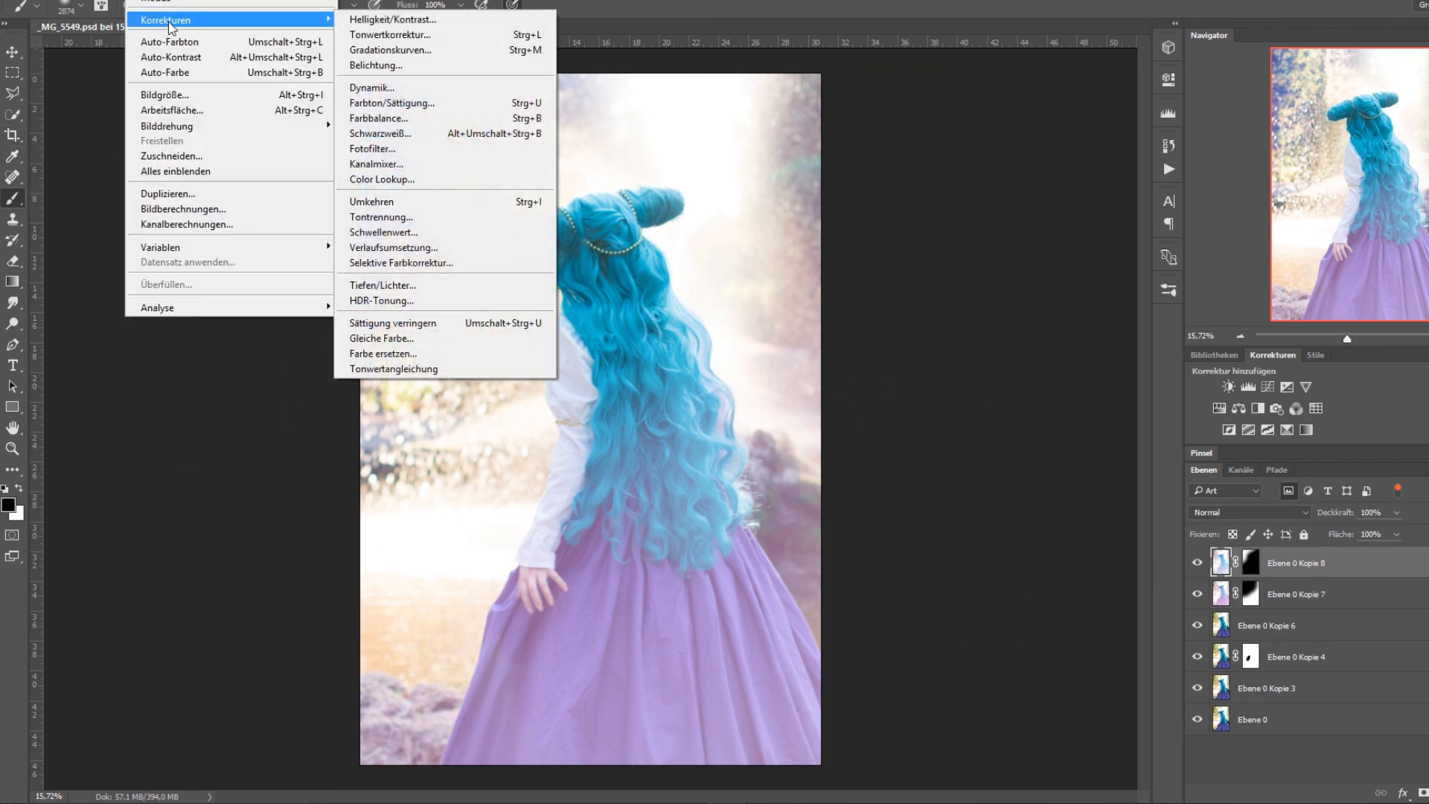
{"action": "left_click", "coordinate": [379, 117]}
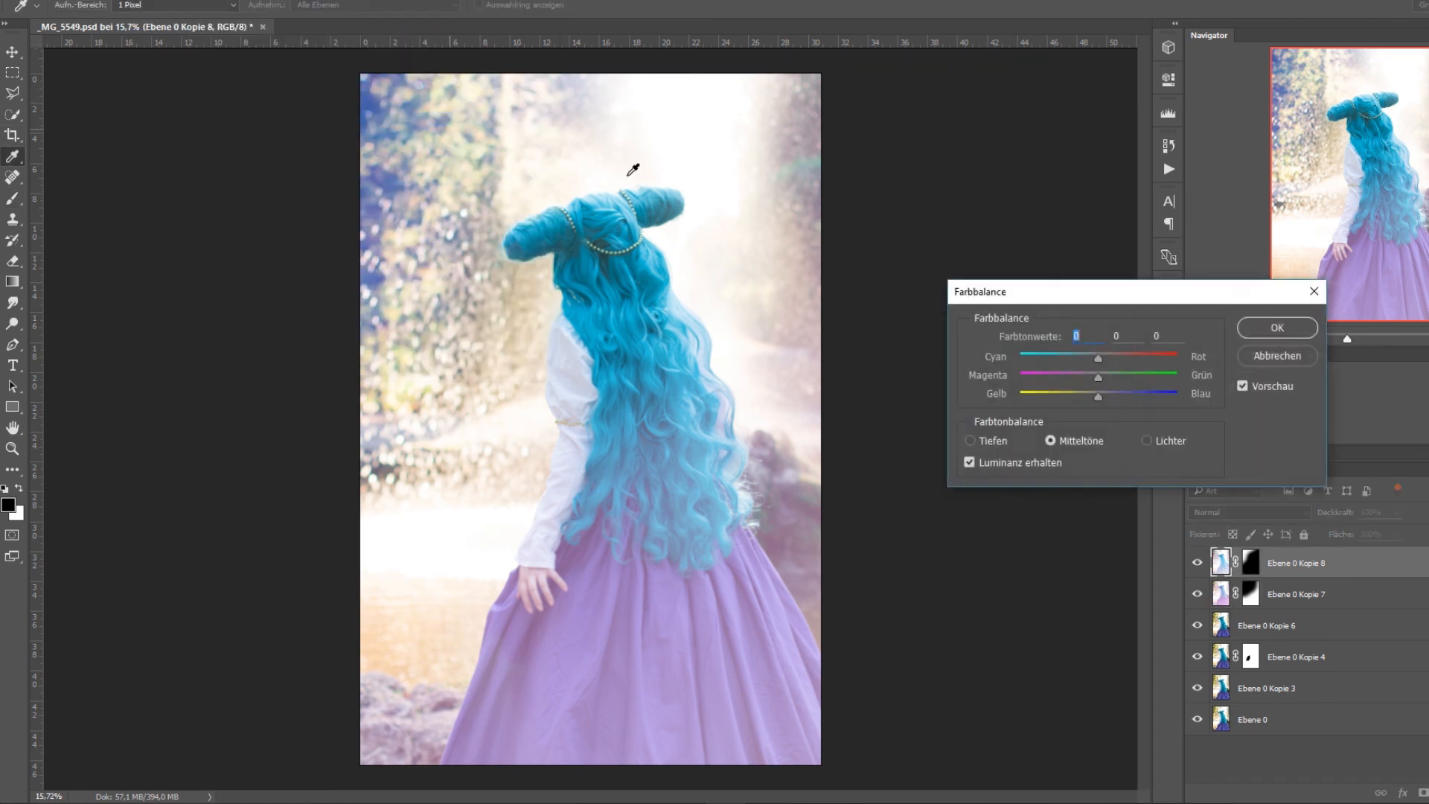
{"action": "left_click", "coordinate": [1277, 355]}
Try shifting the colours of Ebene 0 Kopie 8 with the Farbton/Sättigung adjustment.
{"action": "left_click", "coordinate": [151, 2]}
{"action": "mouse_move", "coordinate": [168, 20]}
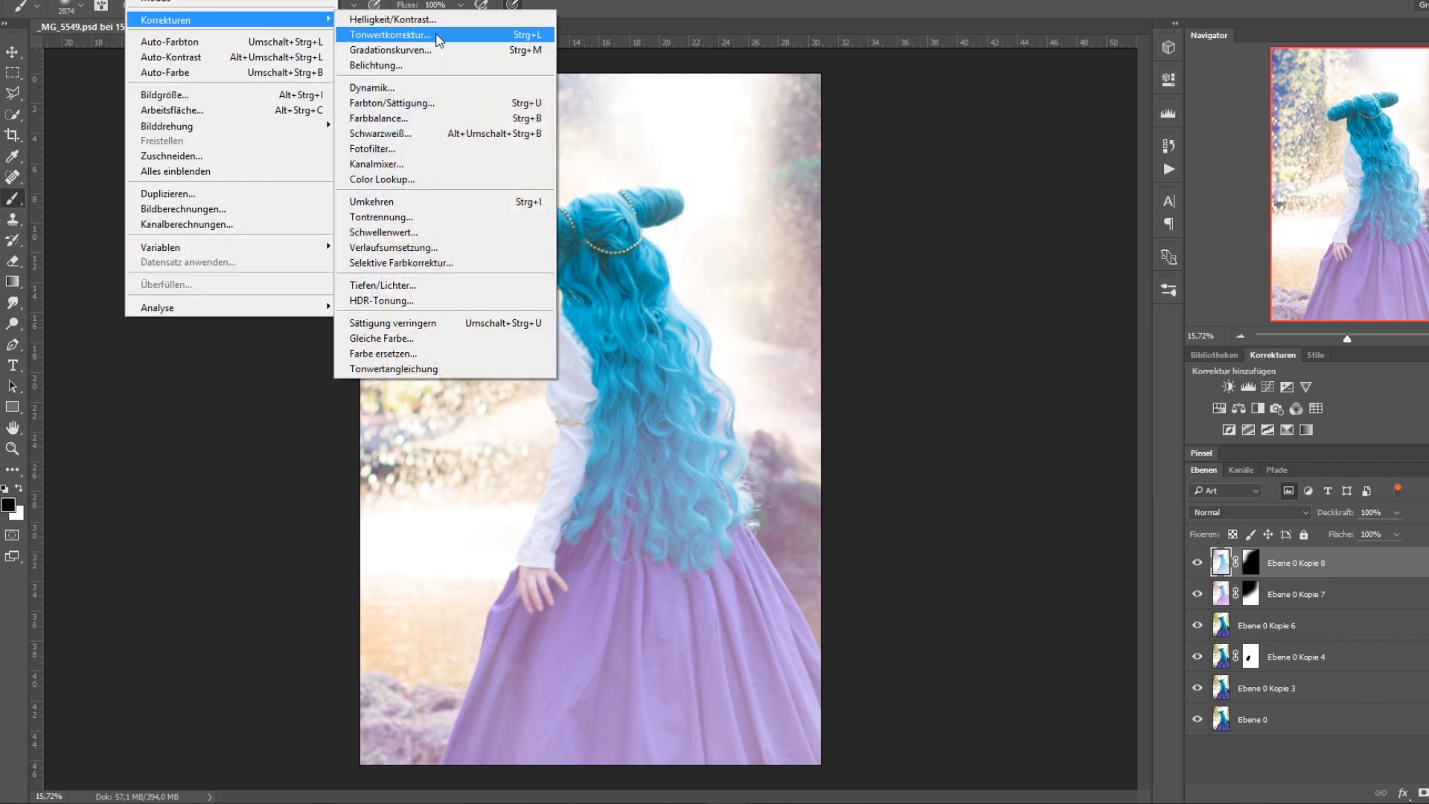
{"action": "left_click", "coordinate": [429, 109]}
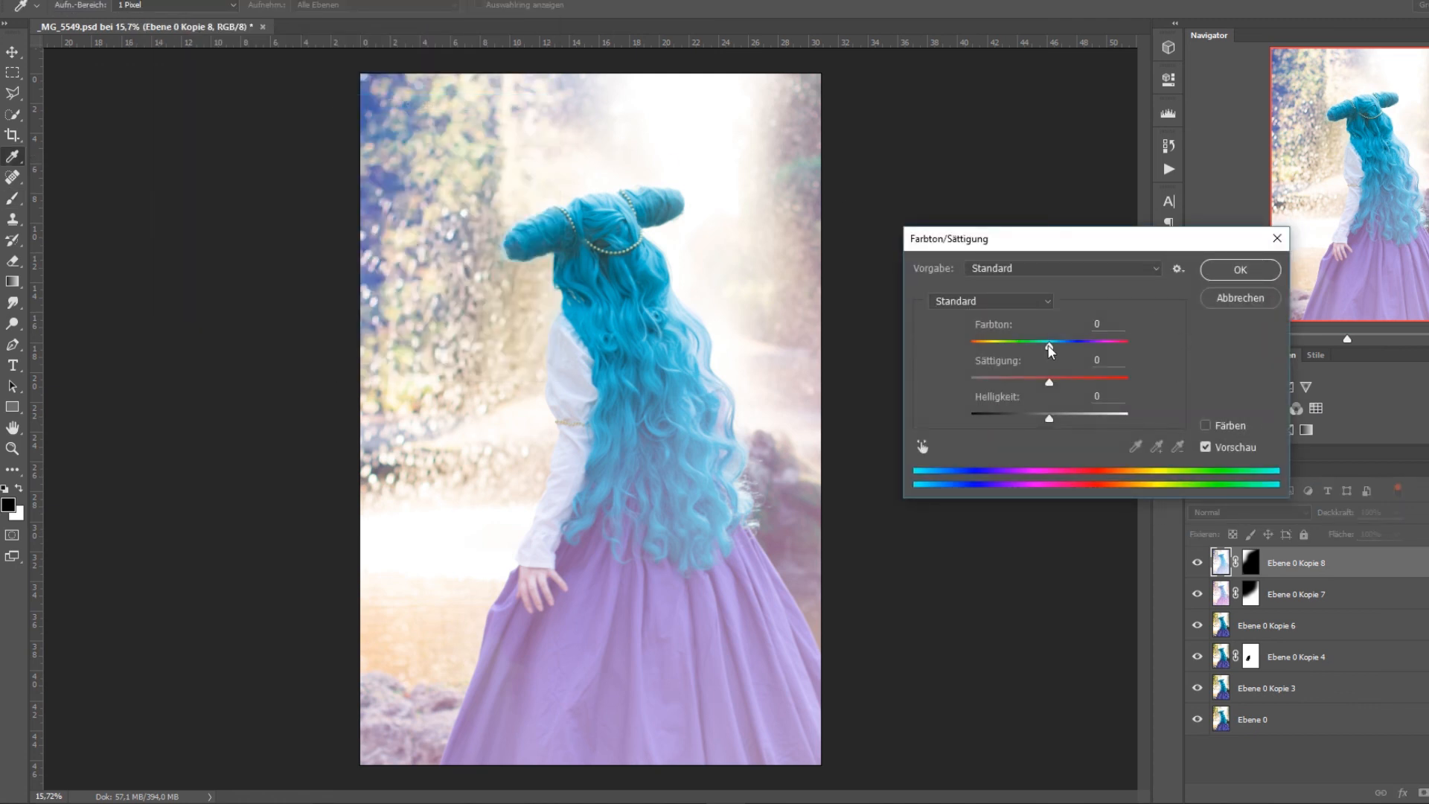
{"action": "left_click_drag", "start_coordinate": [1050, 346], "coordinate": [1029, 418]}
{"action": "left_click", "coordinate": [1223, 302]}
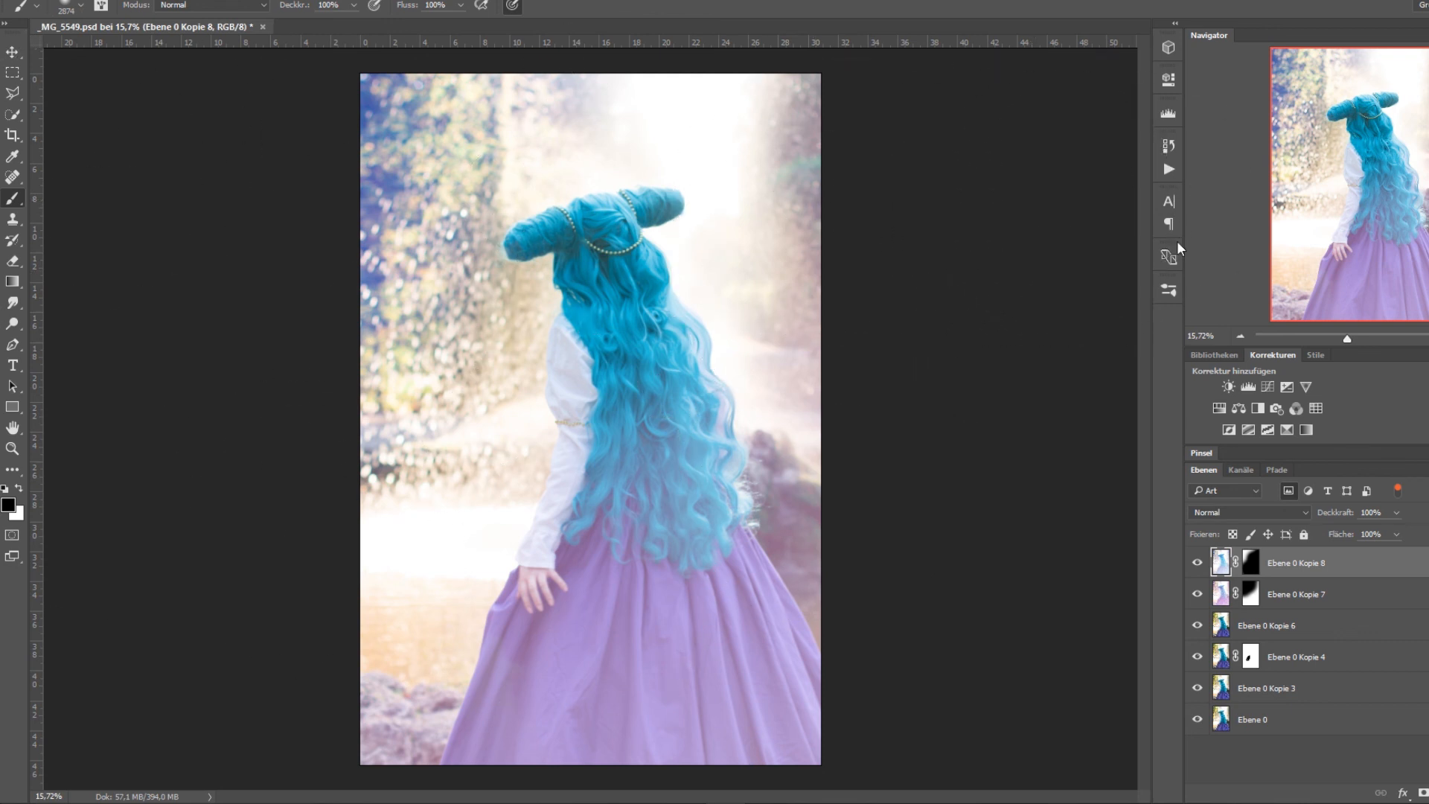
{"action": "left_click", "coordinate": [1169, 167]}
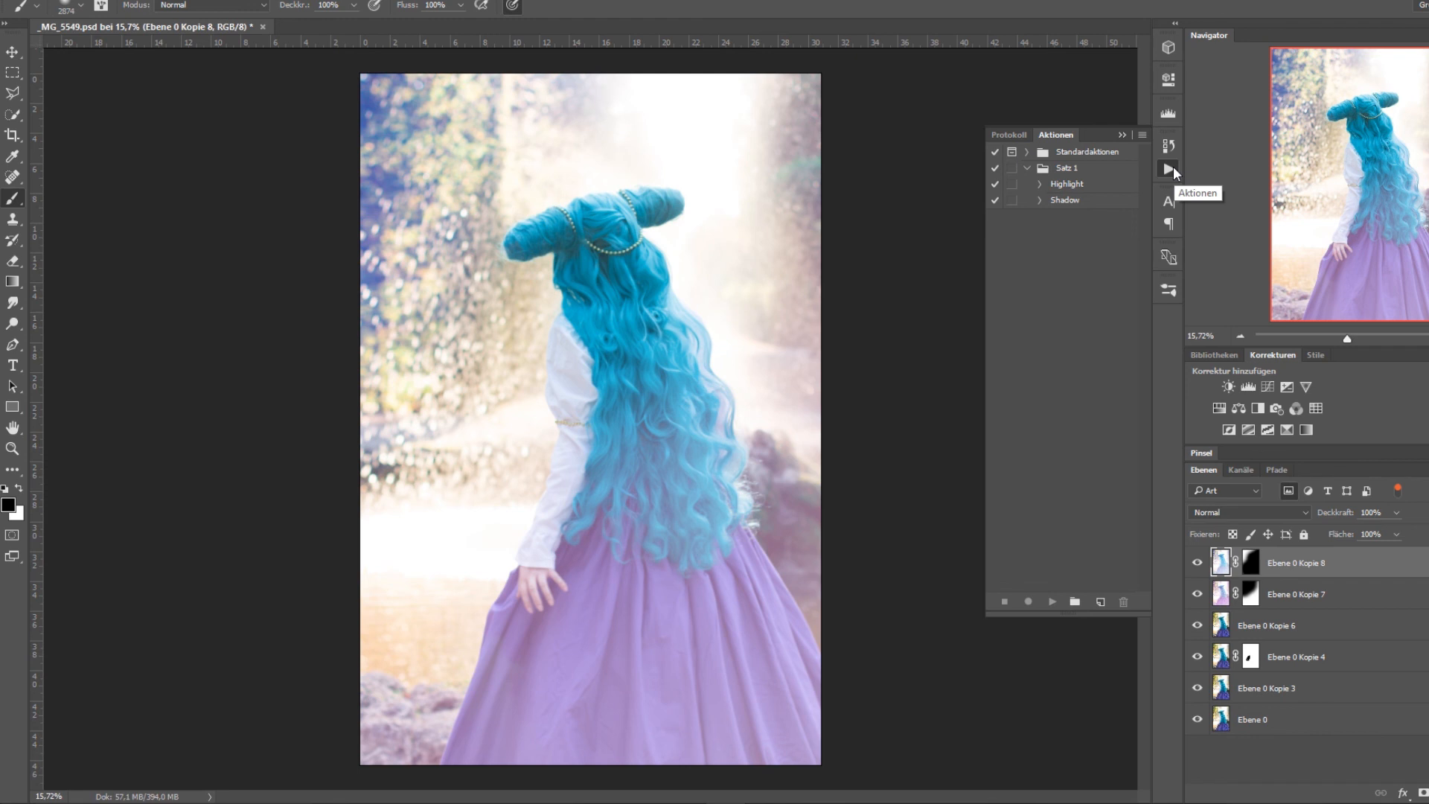
{"action": "left_click", "coordinate": [1170, 167]}
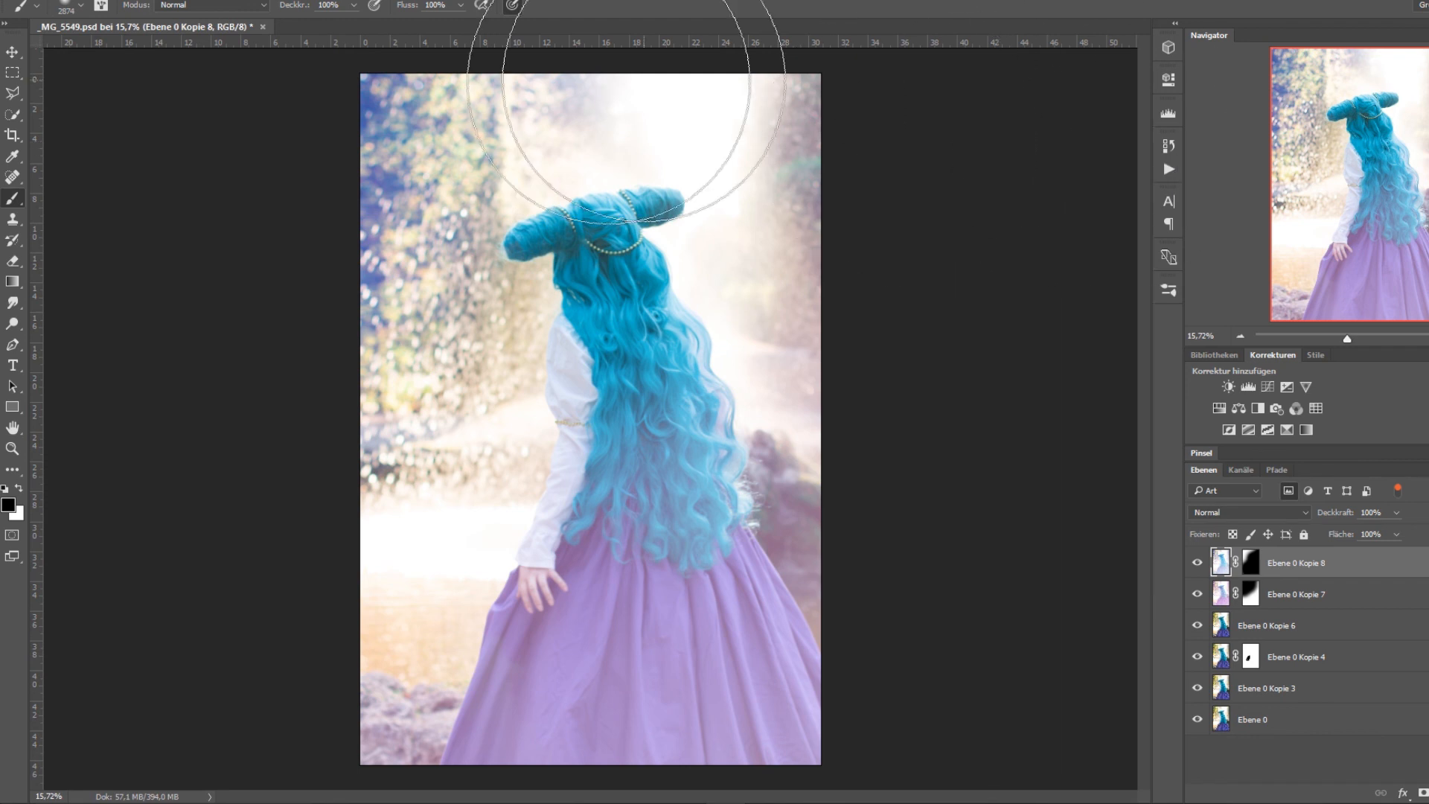
Hide the gradient layers Ebene 0 Kopie 8 and Ebene 0 Kopie 7 and save the document.
{"action": "left_click", "coordinate": [1196, 563]}
{"action": "left_click", "coordinate": [1196, 595]}
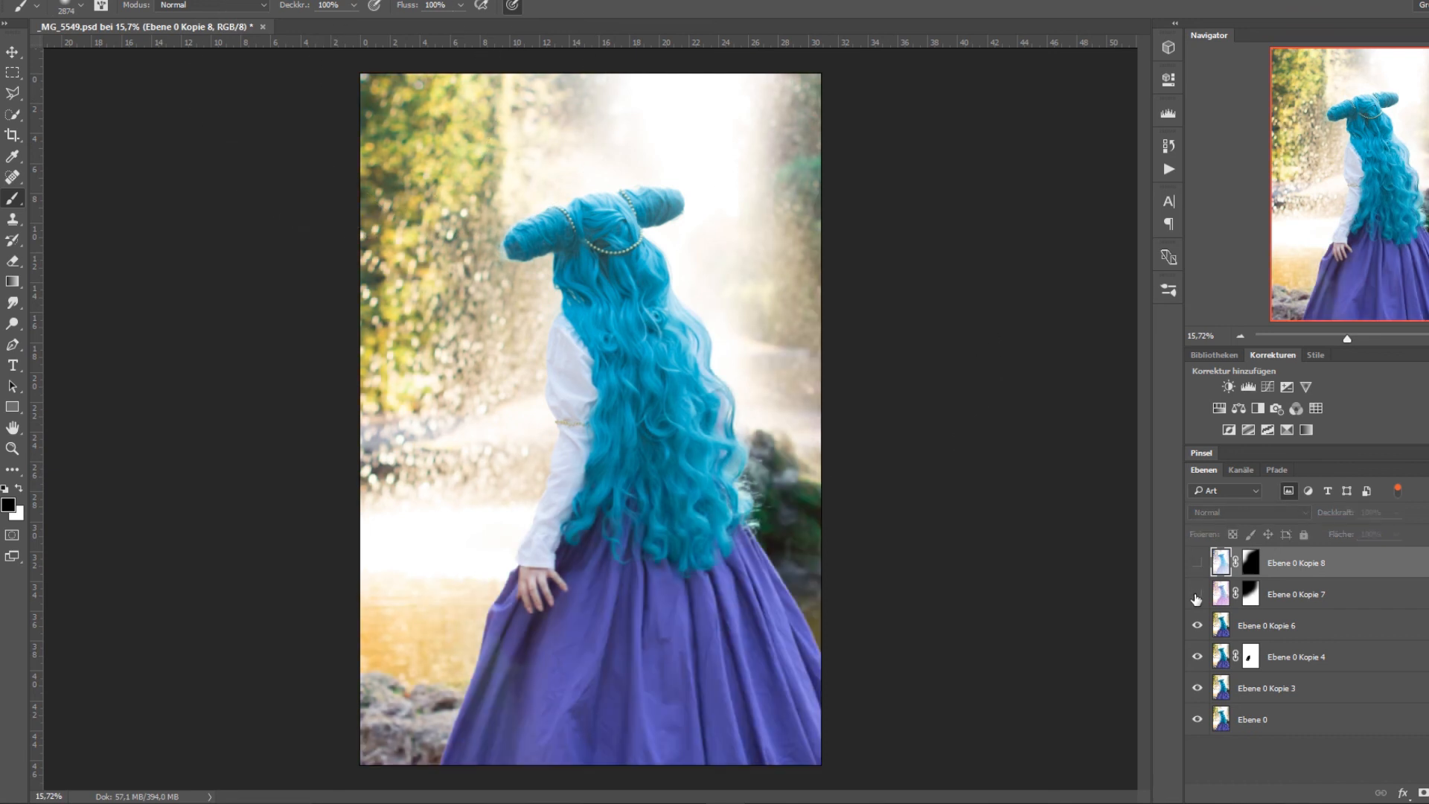
{"action": "key", "text": "ctrl+s"}
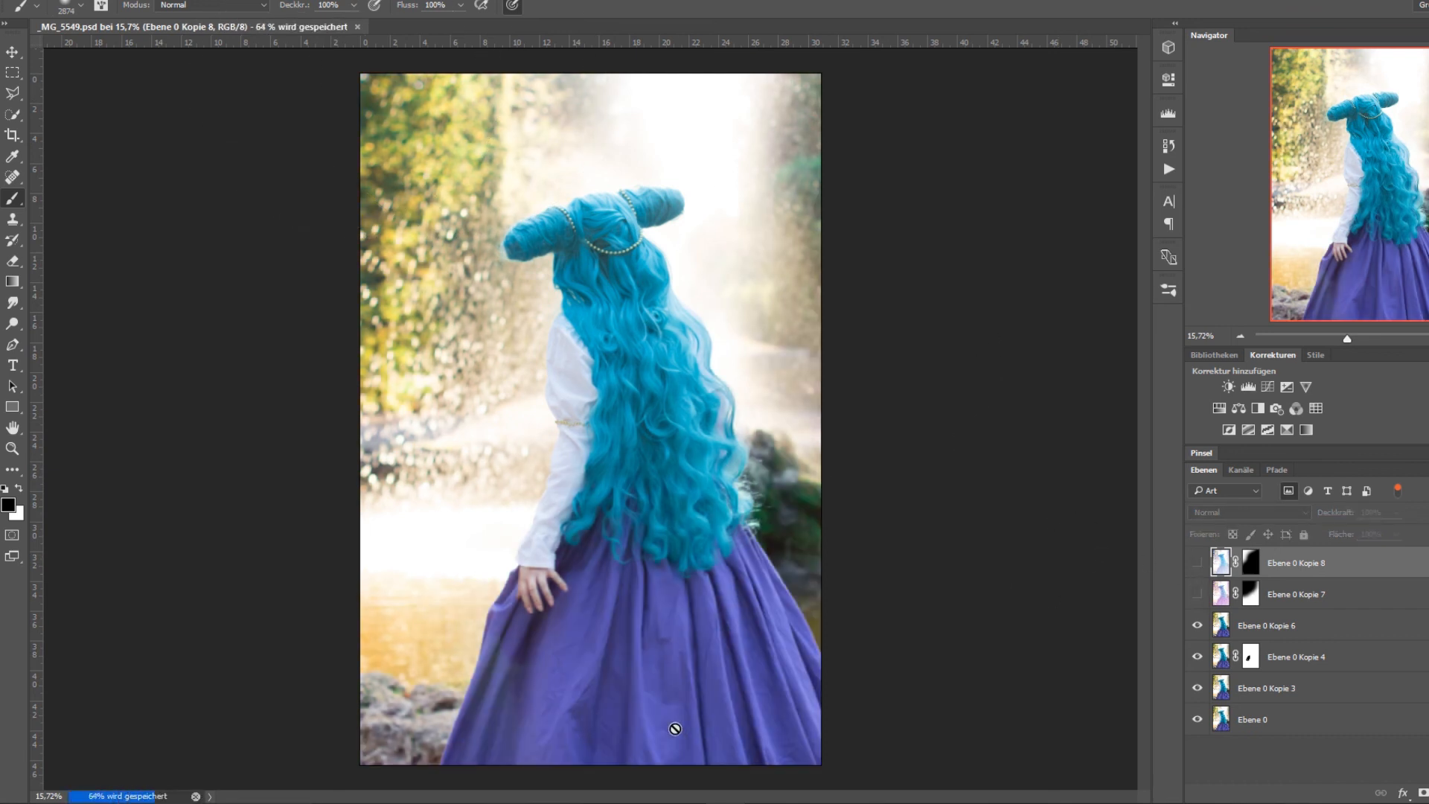
{"action": "key", "text": "alt+Tab"}
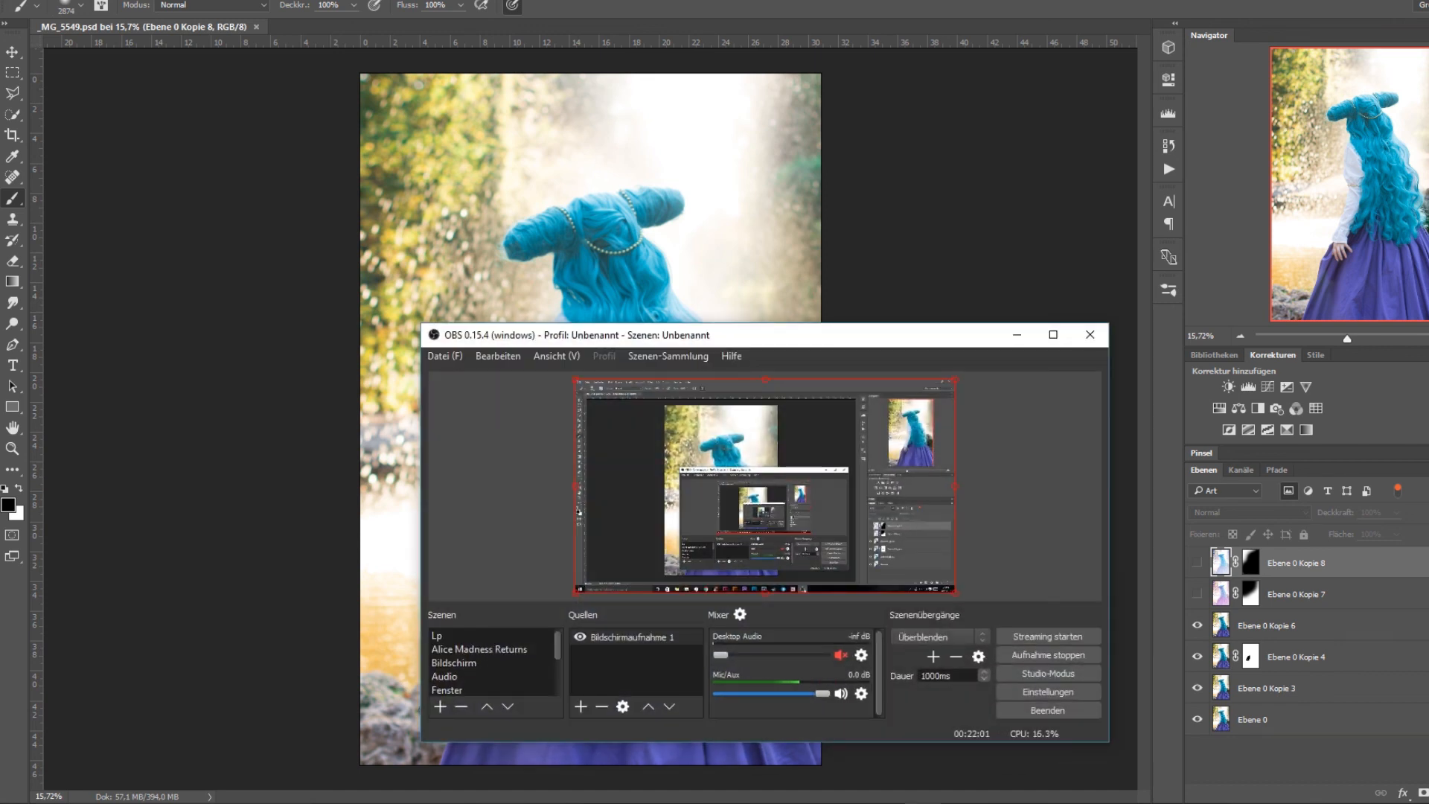
{"action": "key", "text": "alt+Tab"}
{"action": "key", "text": "alt+Tab"}
{"action": "key", "text": "alt+Tab"}
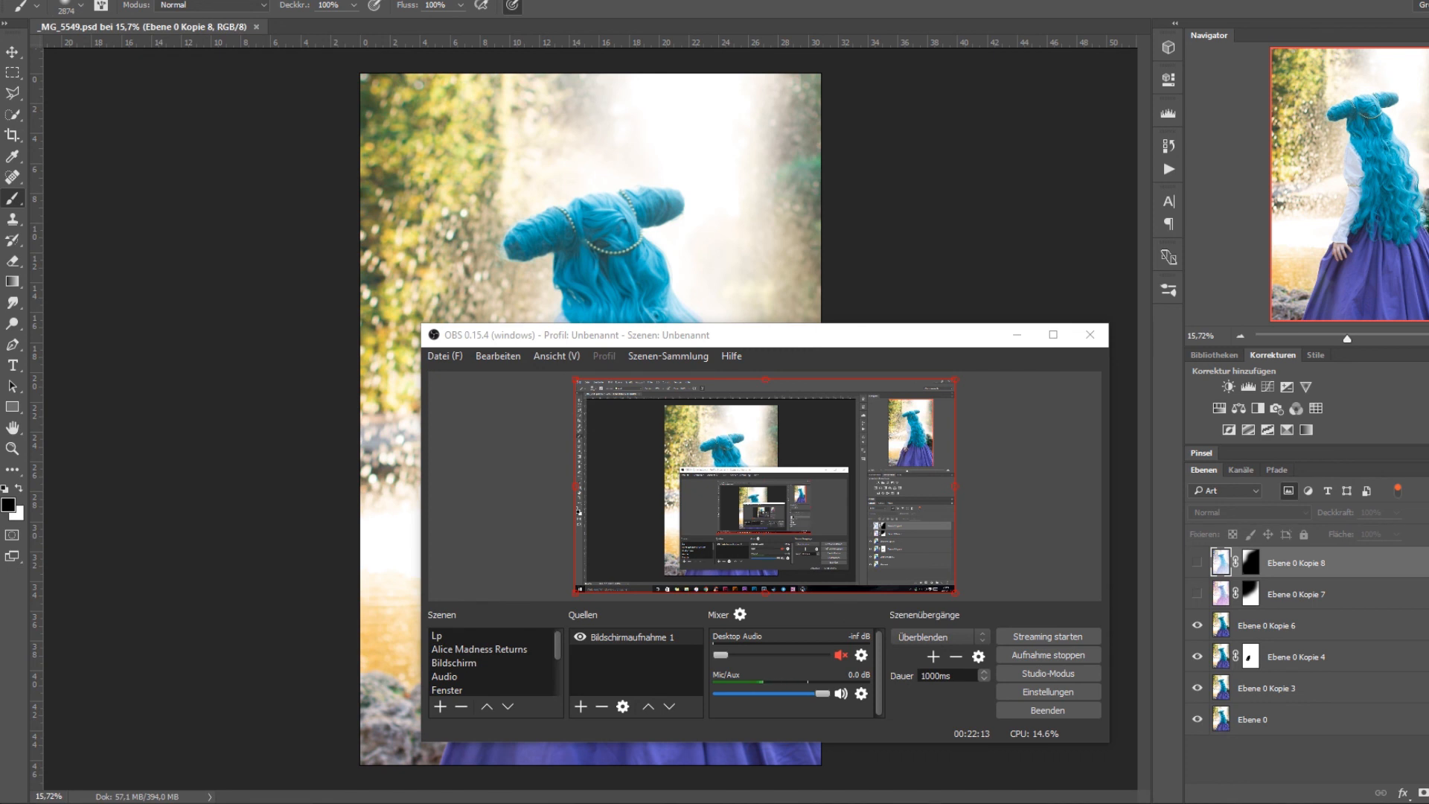
{"action": "mouse_move", "coordinate": [921, 803]}
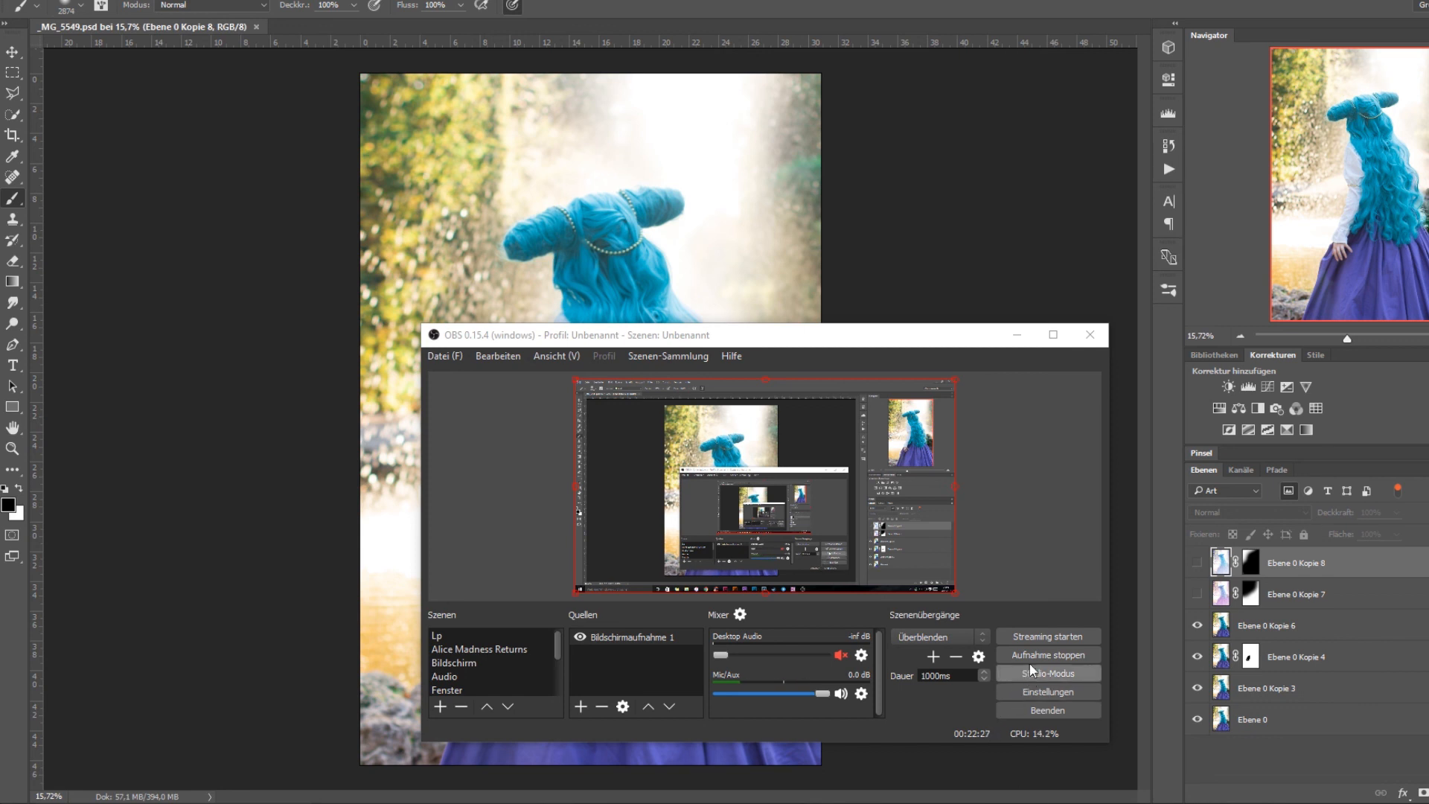
{"action": "left_click", "coordinate": [922, 803]}
{"action": "left_click", "coordinate": [922, 802]}
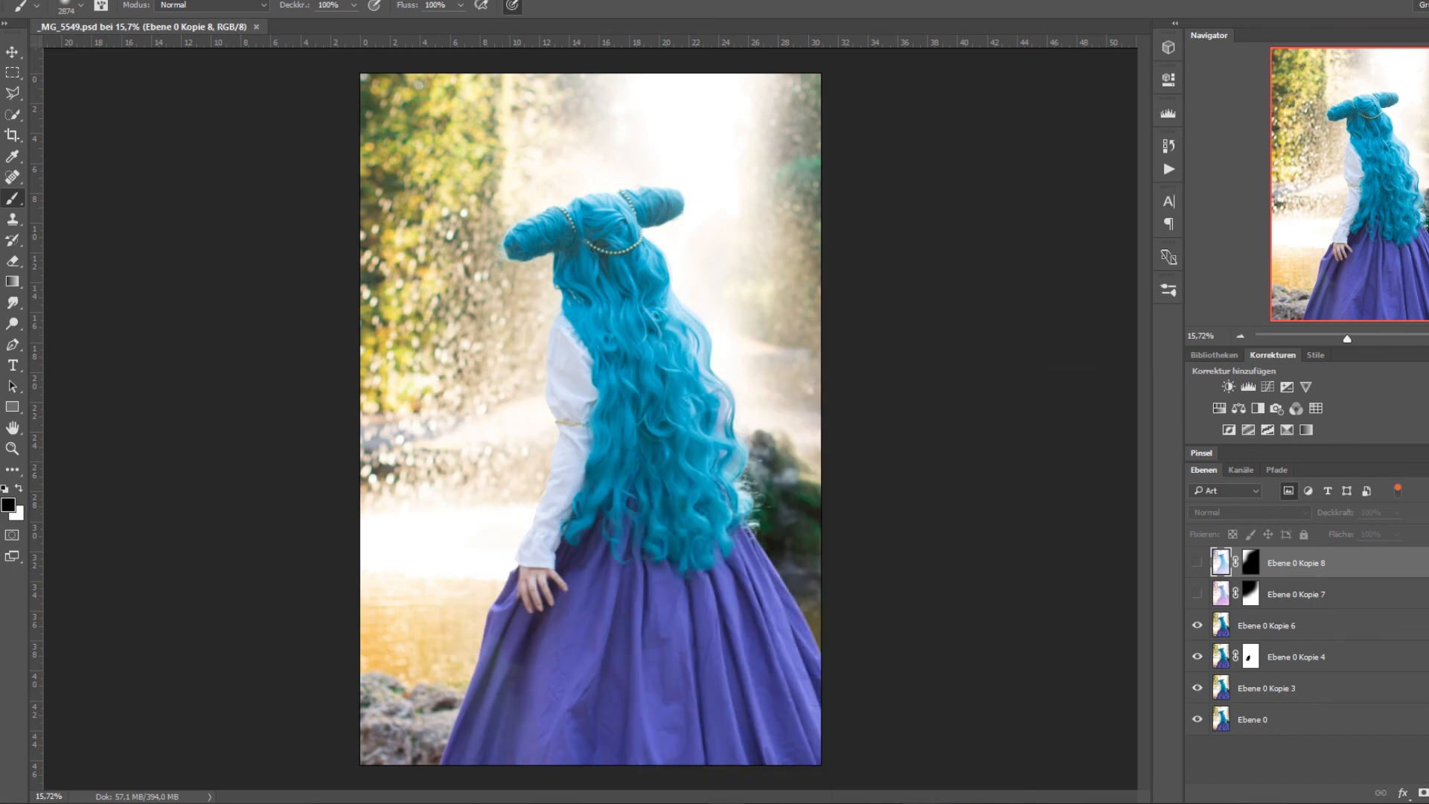
{"action": "left_click", "coordinate": [922, 803]}
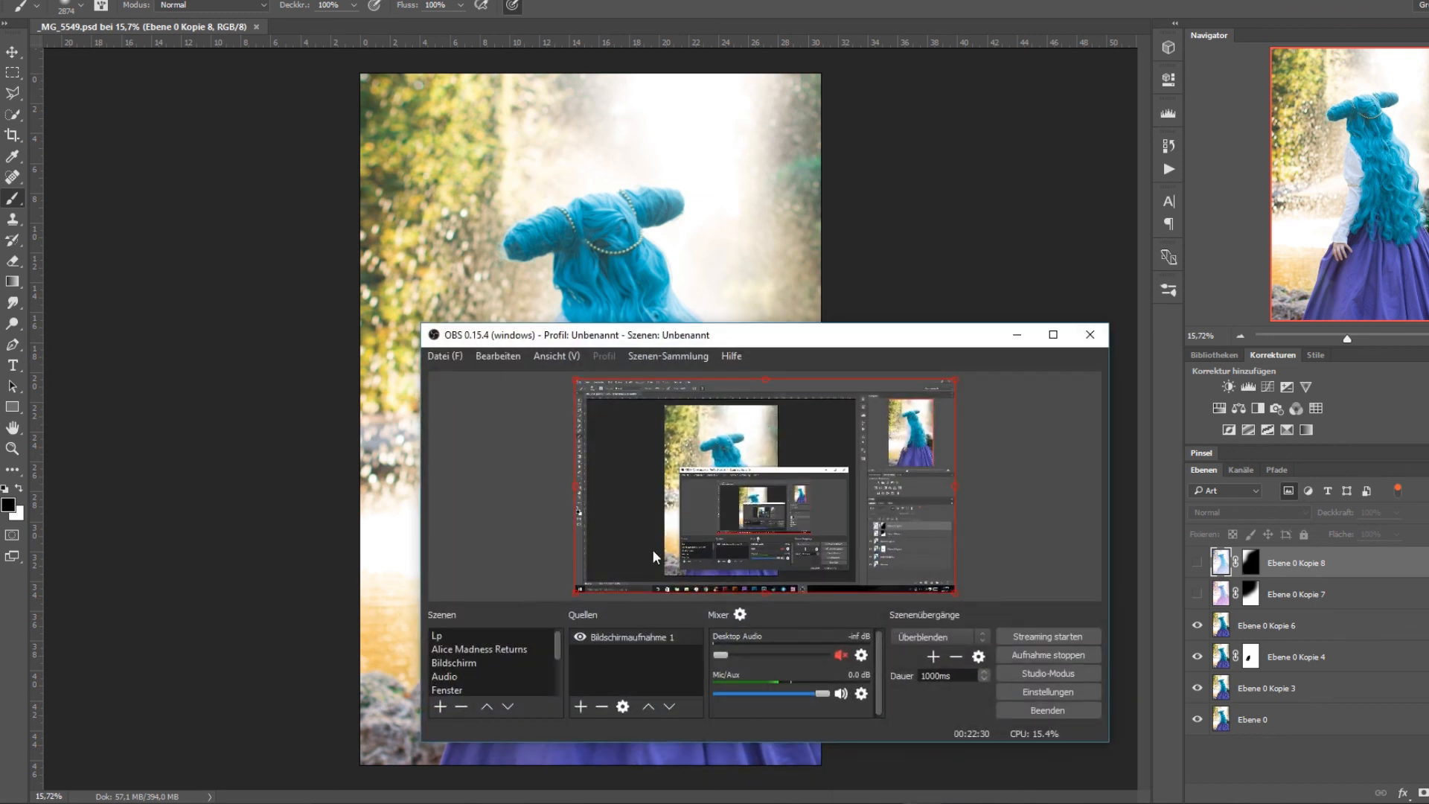
{"action": "left_click", "coordinate": [434, 335]}
{"action": "left_click", "coordinate": [574, 344]}
{"action": "left_click", "coordinate": [922, 803]}
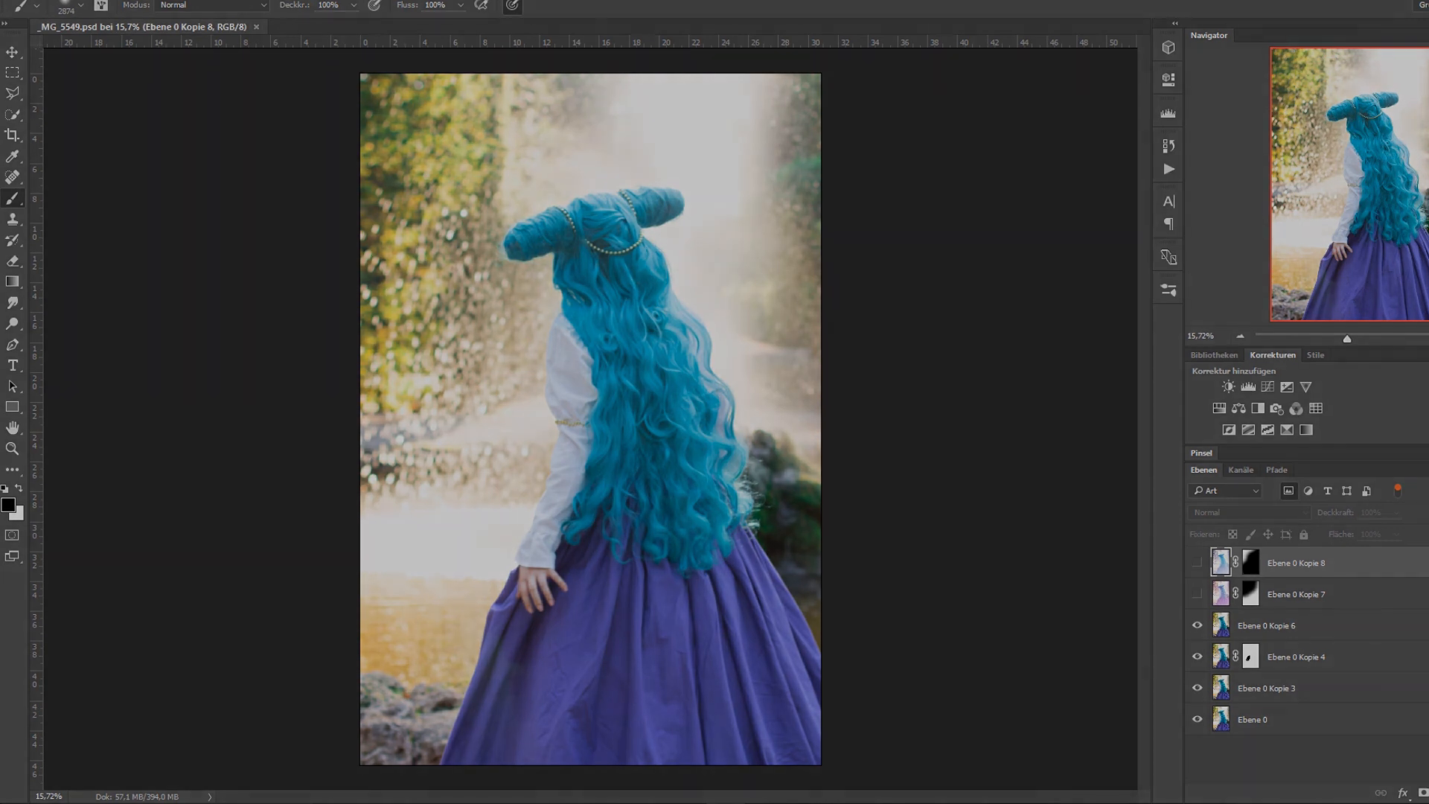
{"action": "mouse_move", "coordinate": [923, 802]}
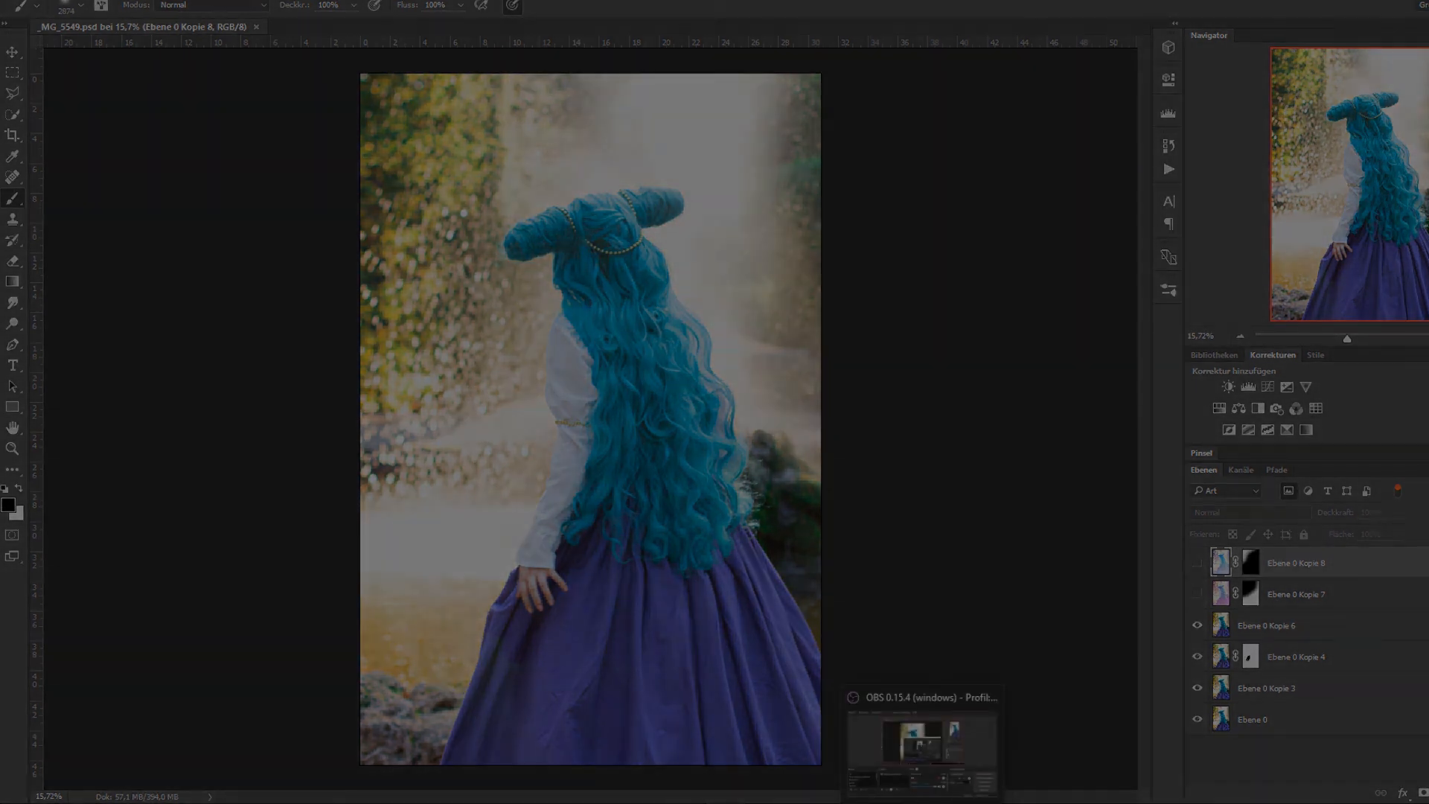
{"action": "left_click", "coordinate": [923, 748]}
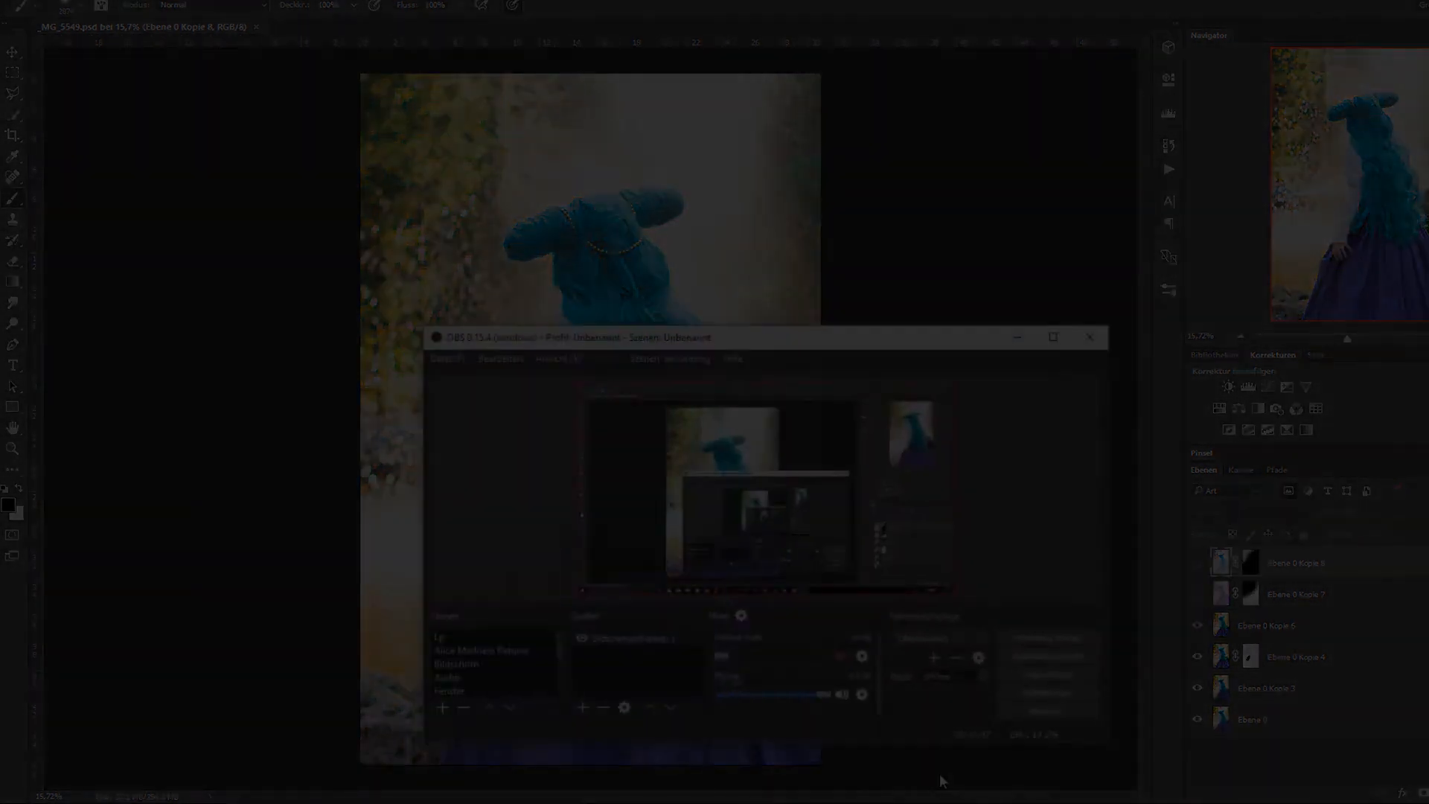